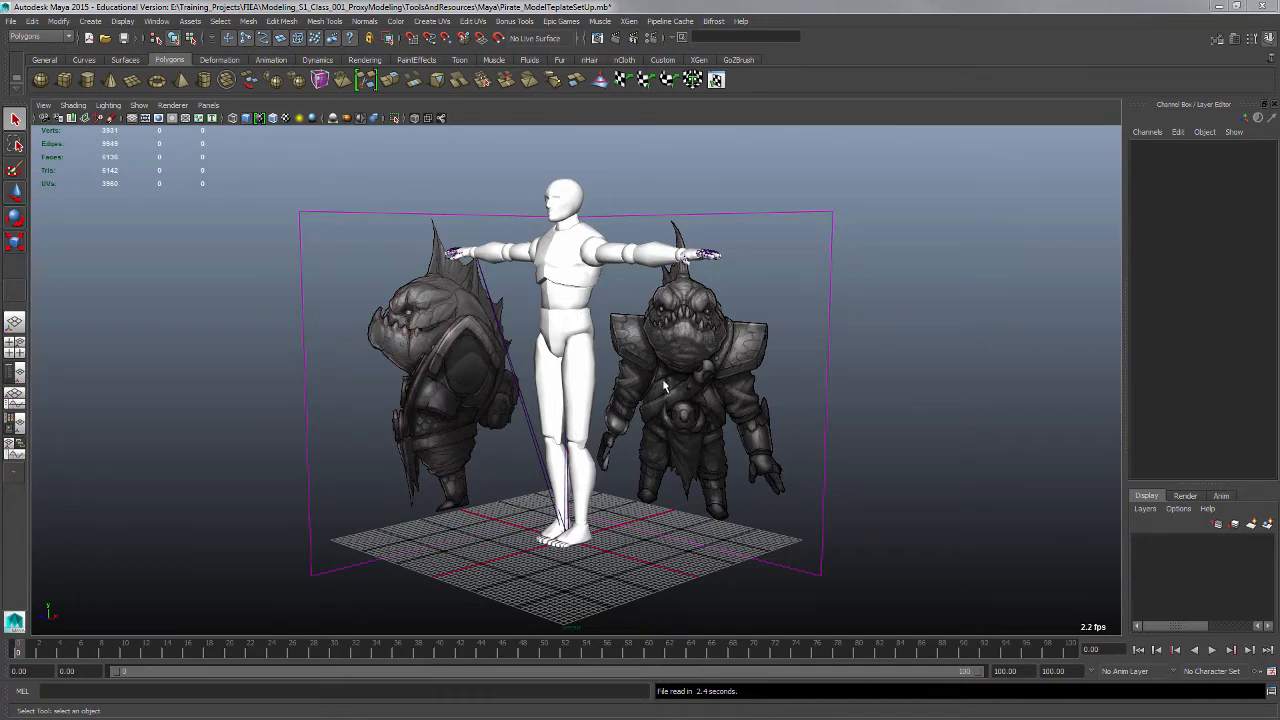
- Open the Outliner, expand the GEO group and hide the HeroTPP mannequin
{"action": "left_click_drag", "start_coordinate": [664, 386], "coordinate": [694, 388], "text": "alt"}
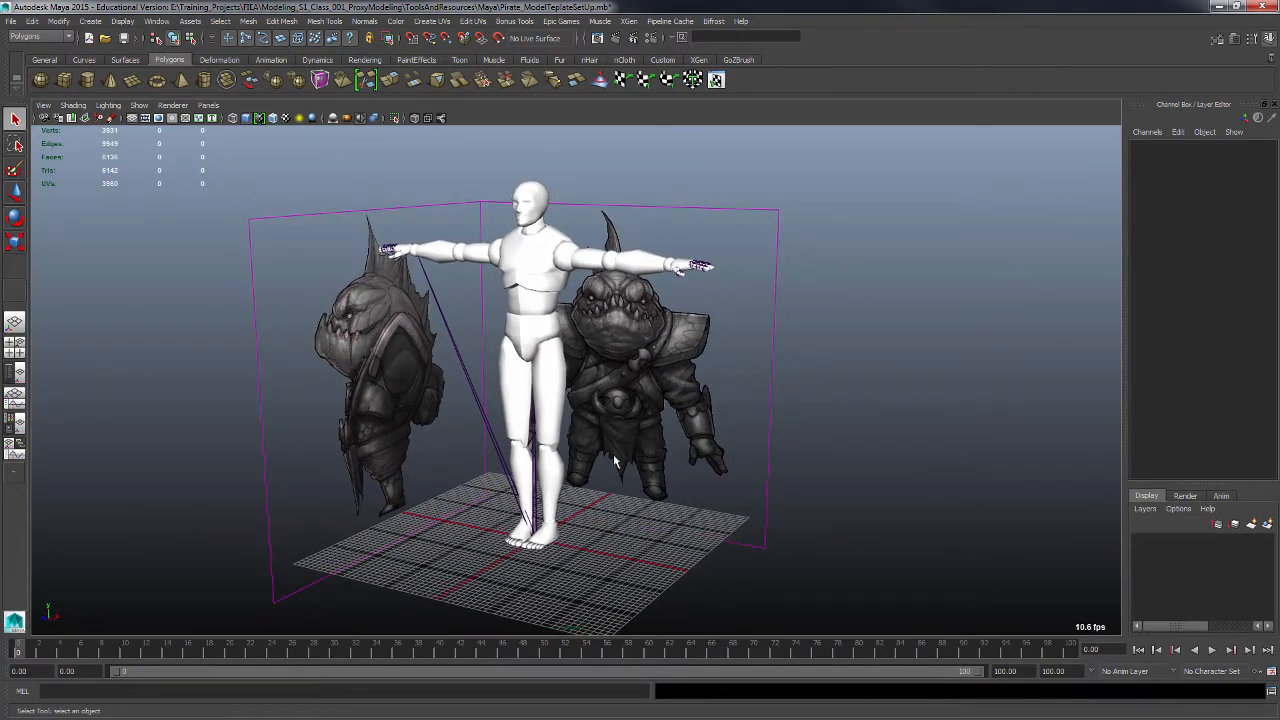
{"action": "left_click", "coordinate": [156, 22]}
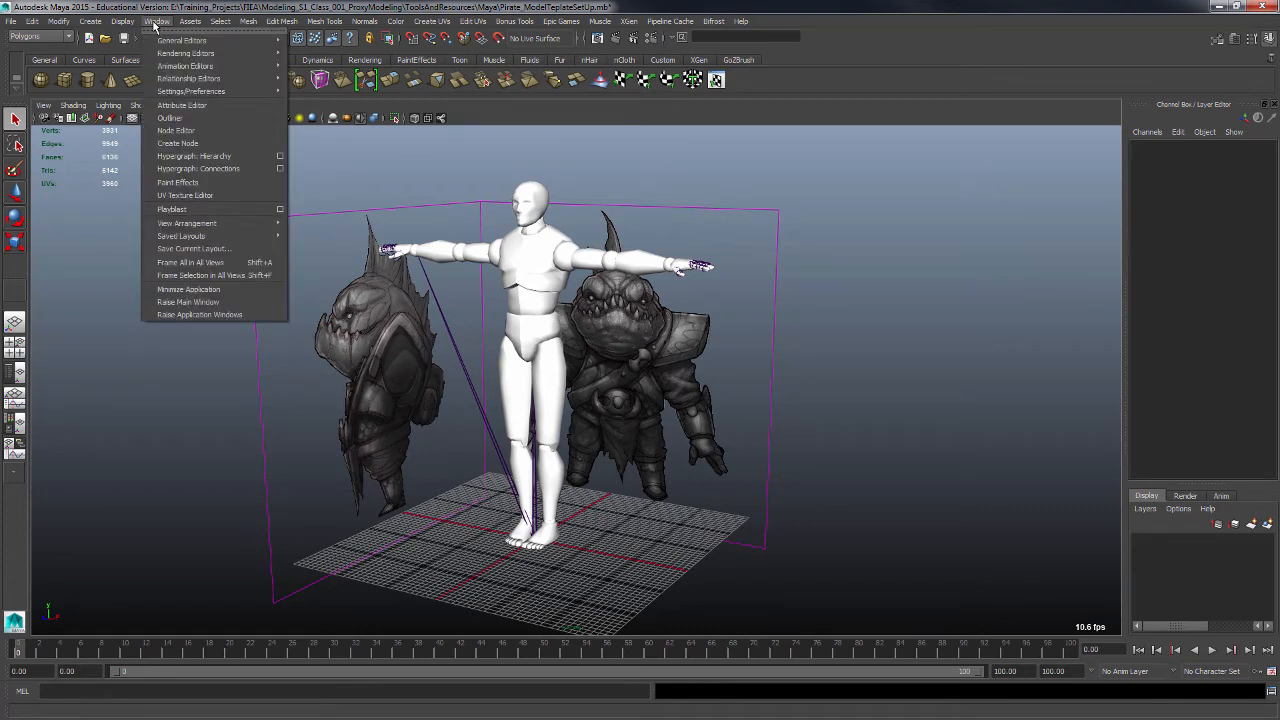
{"action": "left_click", "coordinate": [170, 118]}
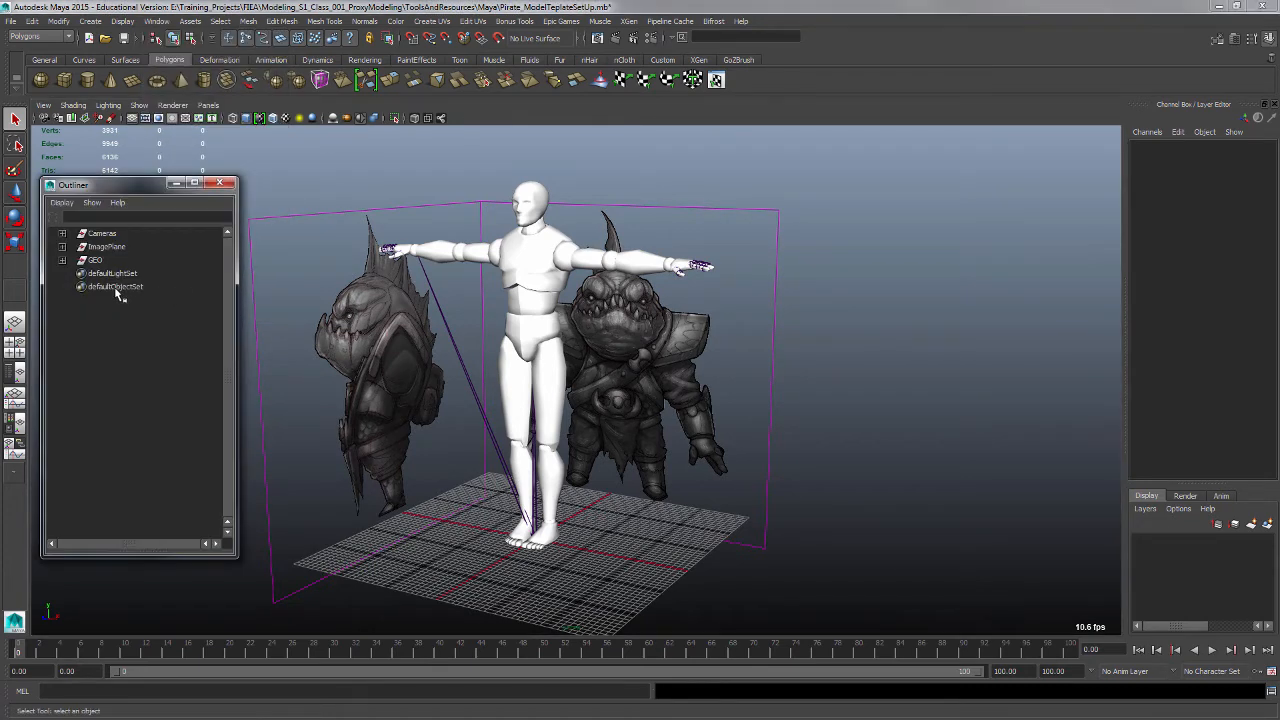
{"action": "left_click", "coordinate": [62, 260]}
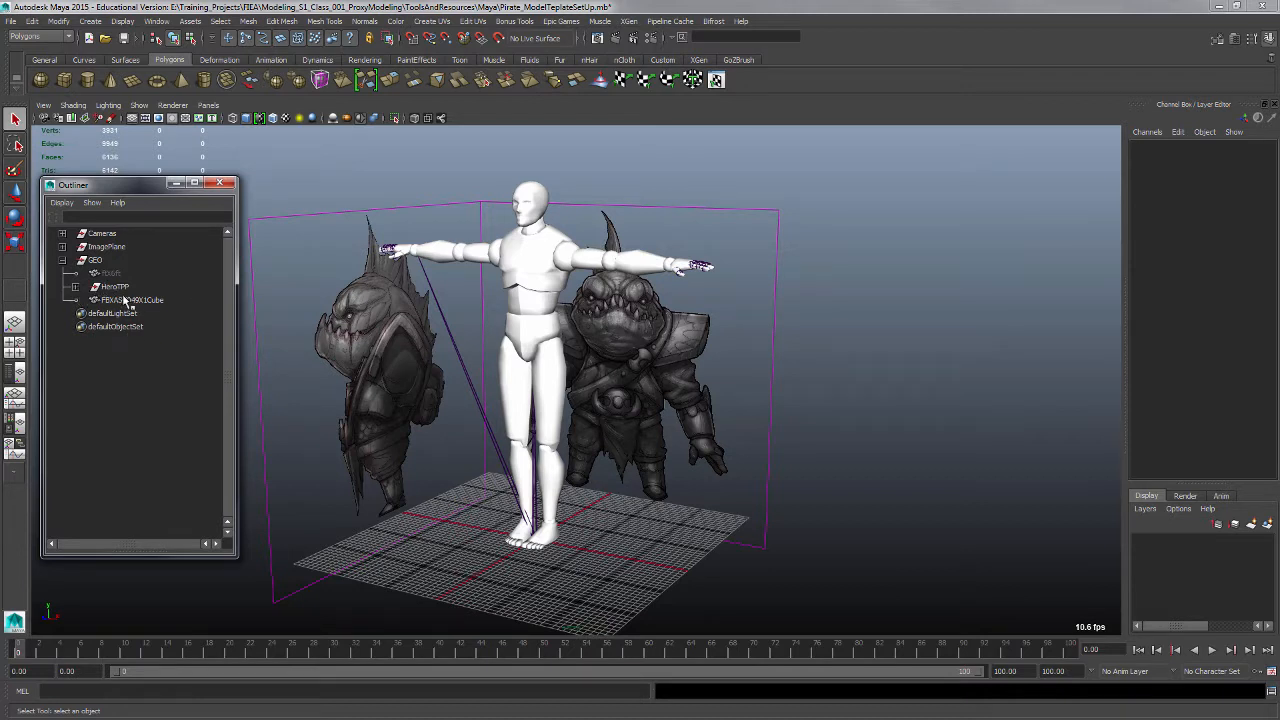
{"action": "left_click", "coordinate": [114, 288]}
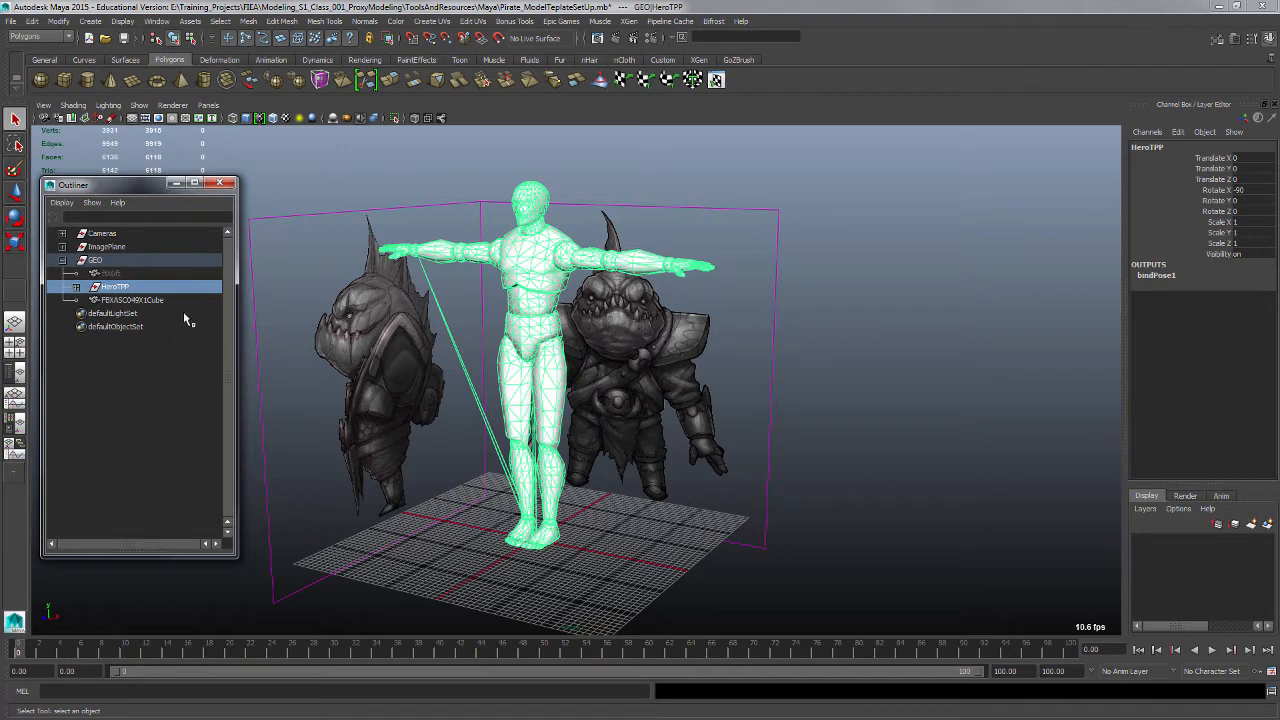
{"action": "left_click", "coordinate": [135, 300]}
{"action": "key", "text": "ctrl+h"}
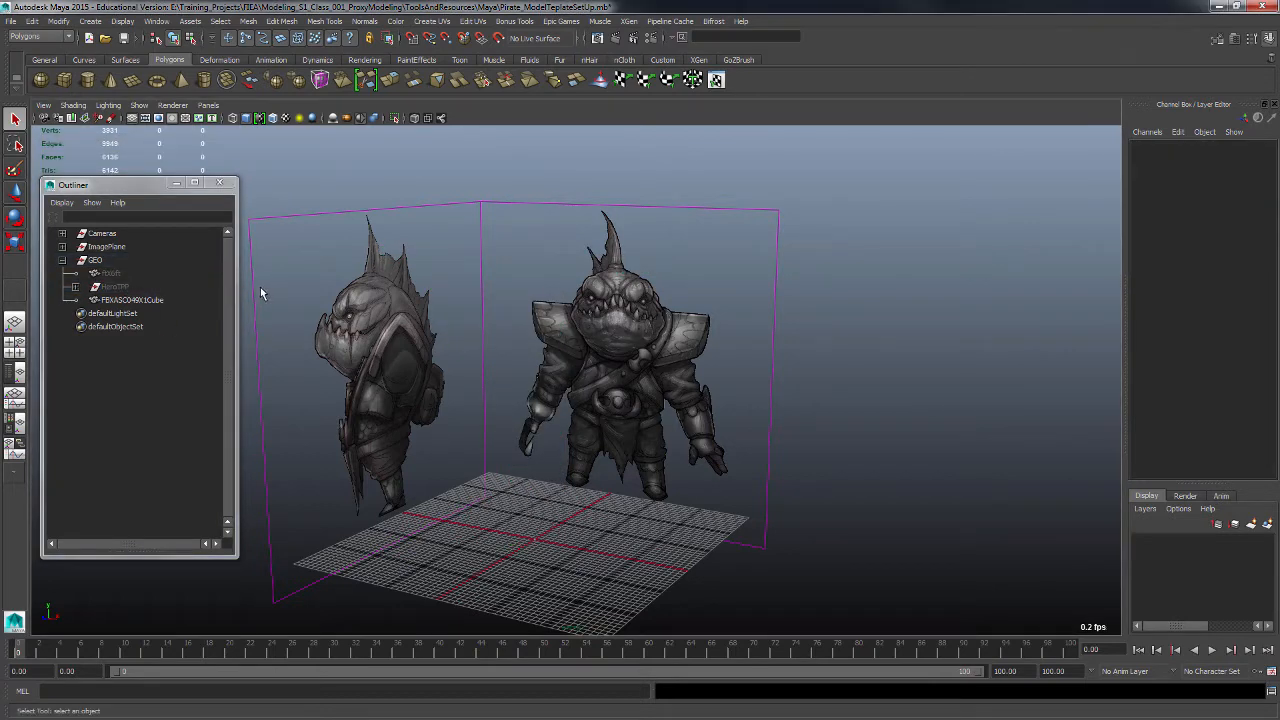
- Make the hidden HeroTPP mannequin visible again
{"action": "left_click", "coordinate": [125, 21]}
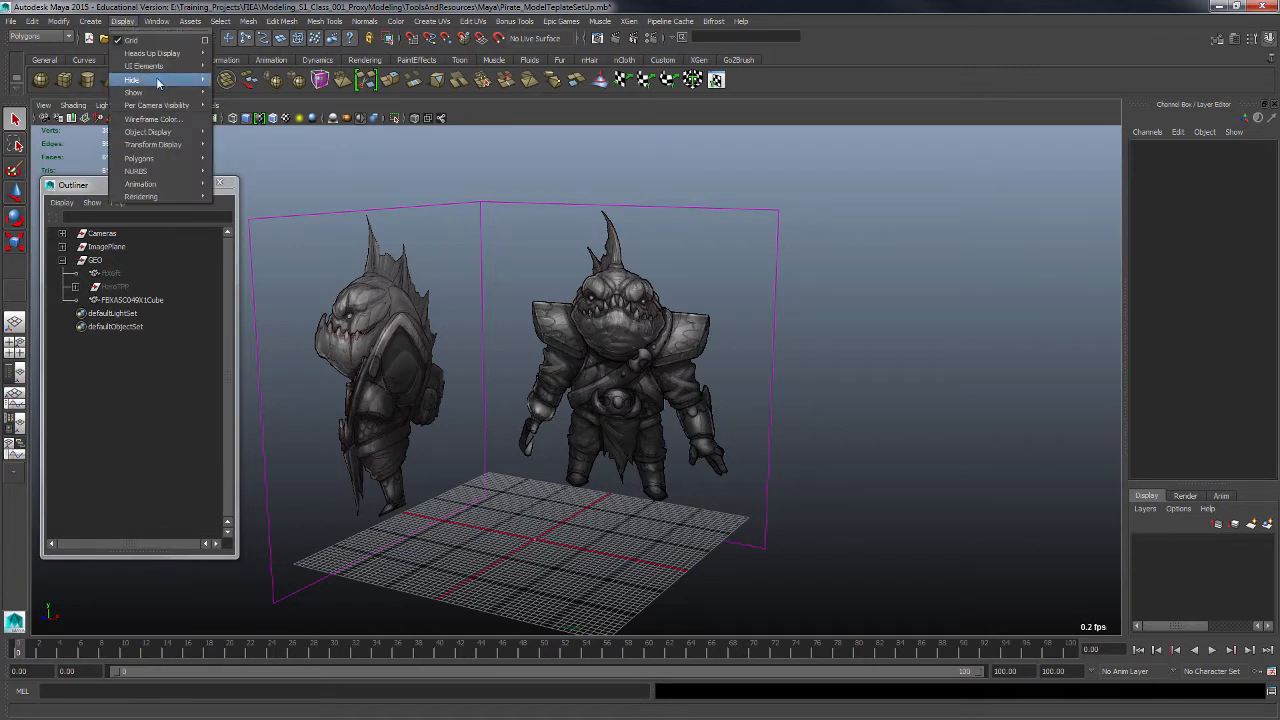
{"action": "mouse_move", "coordinate": [165, 93]}
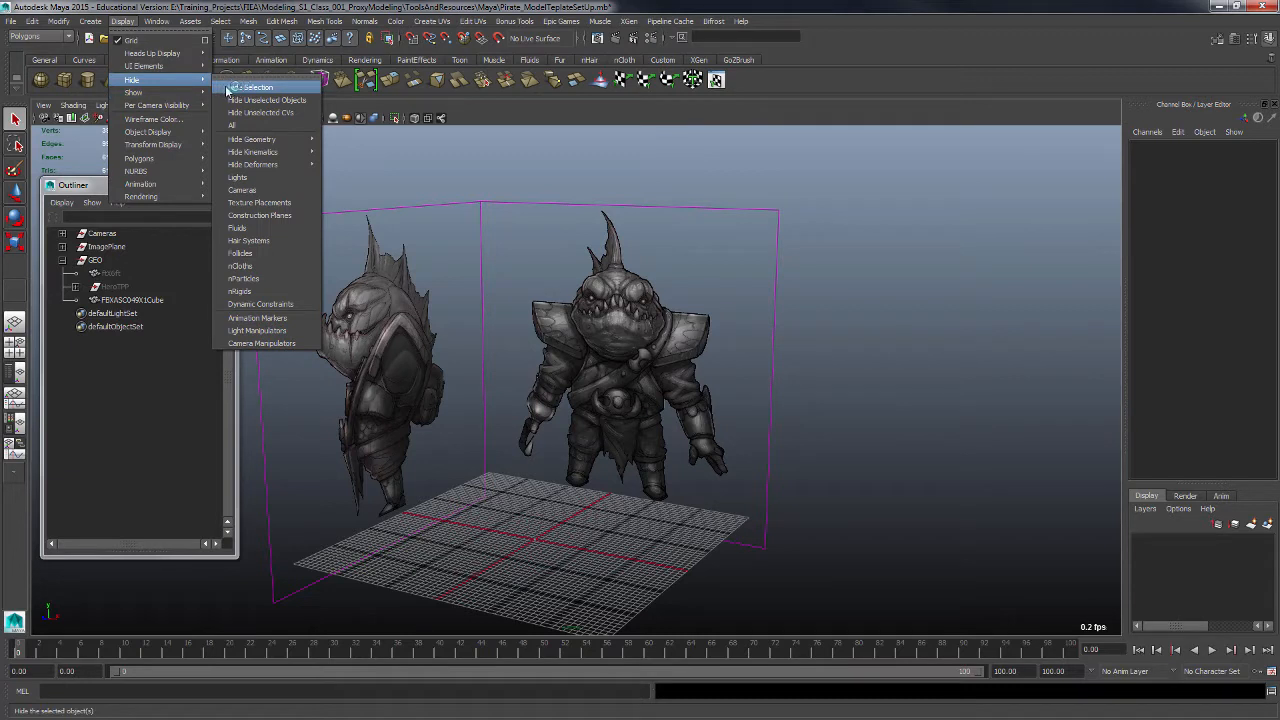
{"action": "mouse_move", "coordinate": [205, 92]}
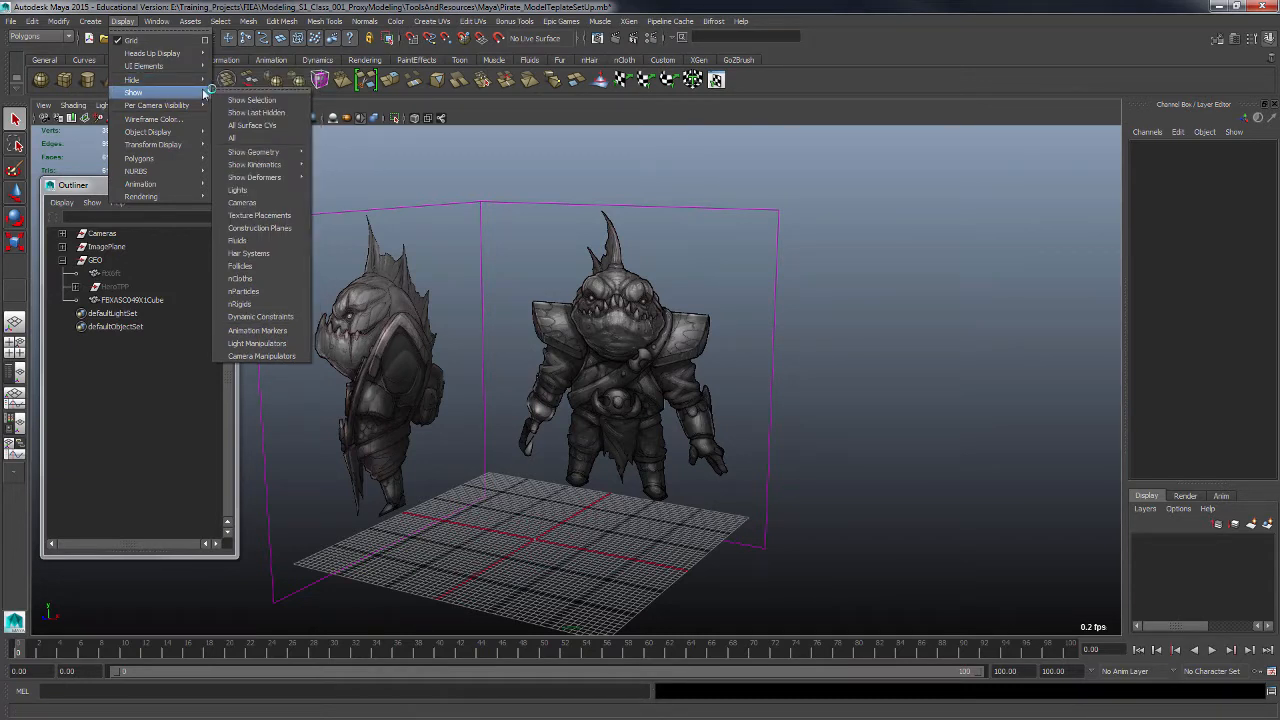
{"action": "left_click", "coordinate": [116, 288]}
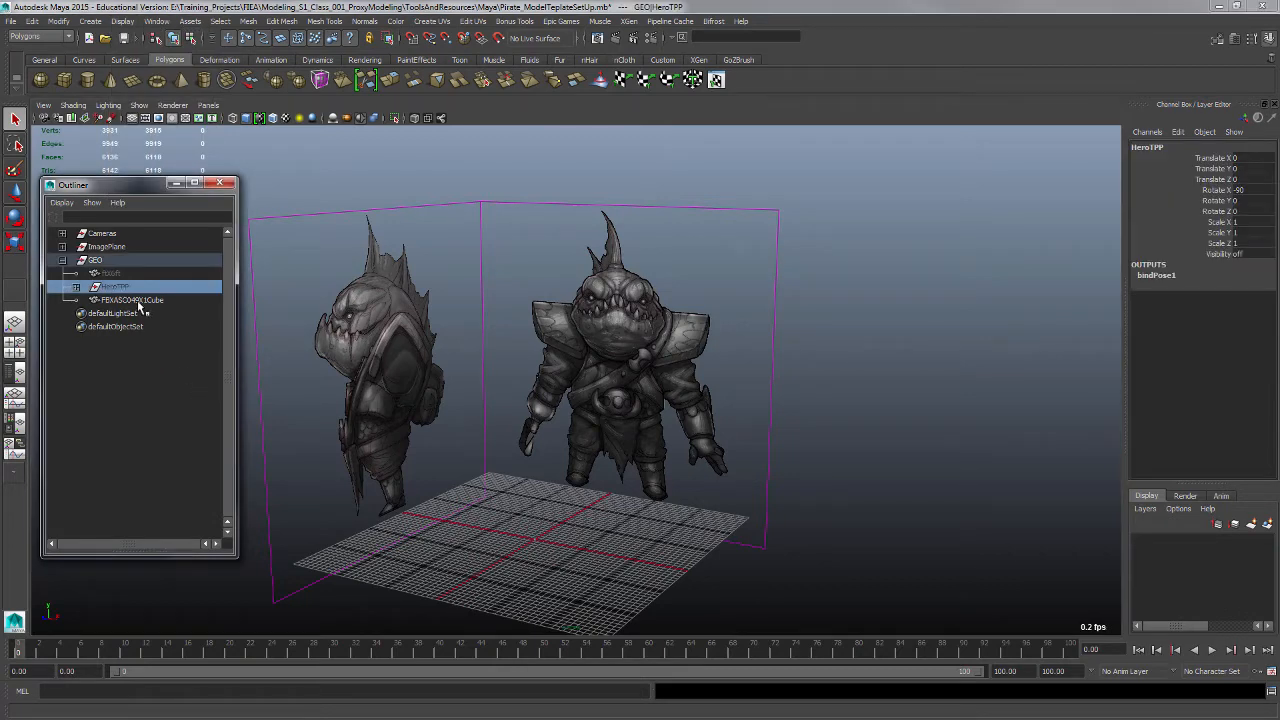
{"action": "key", "text": "shift+h"}
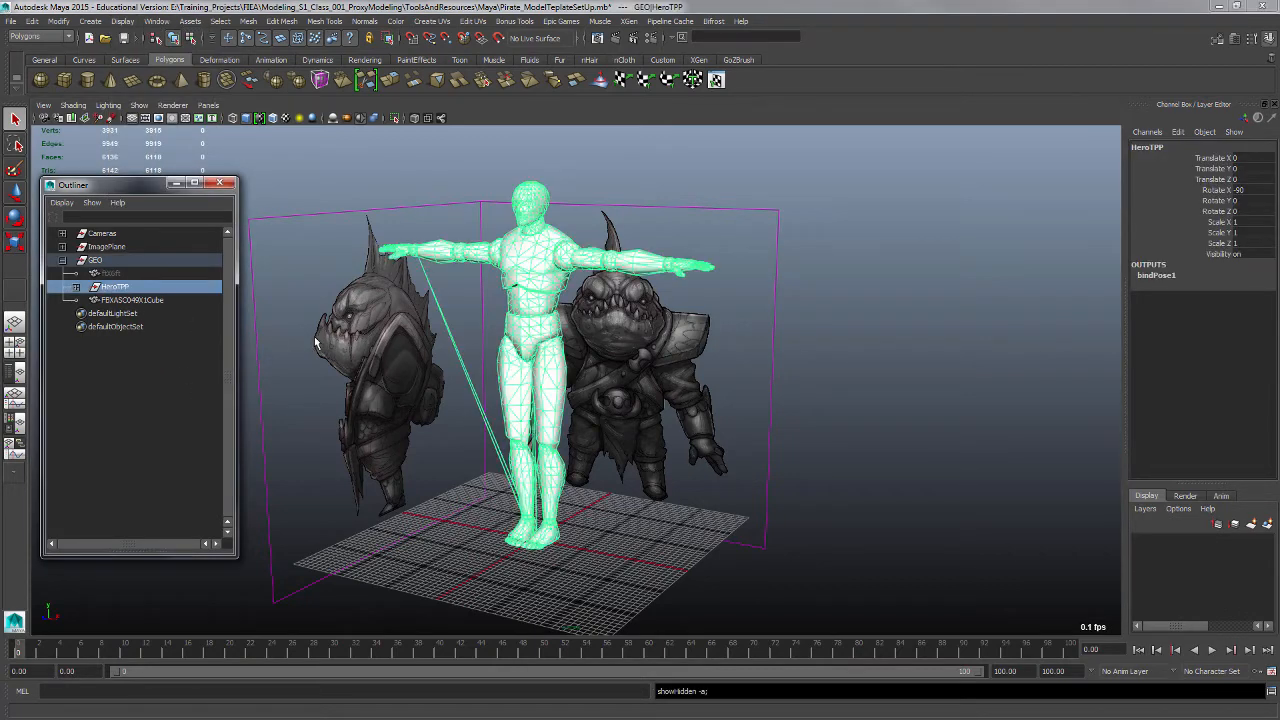
- Hide the HeroTPP mannequin, show it once more, and hide it again
{"action": "left_click", "coordinate": [121, 301]}
{"action": "left_click", "coordinate": [121, 289]}
{"action": "key", "text": "ctrl+h"}
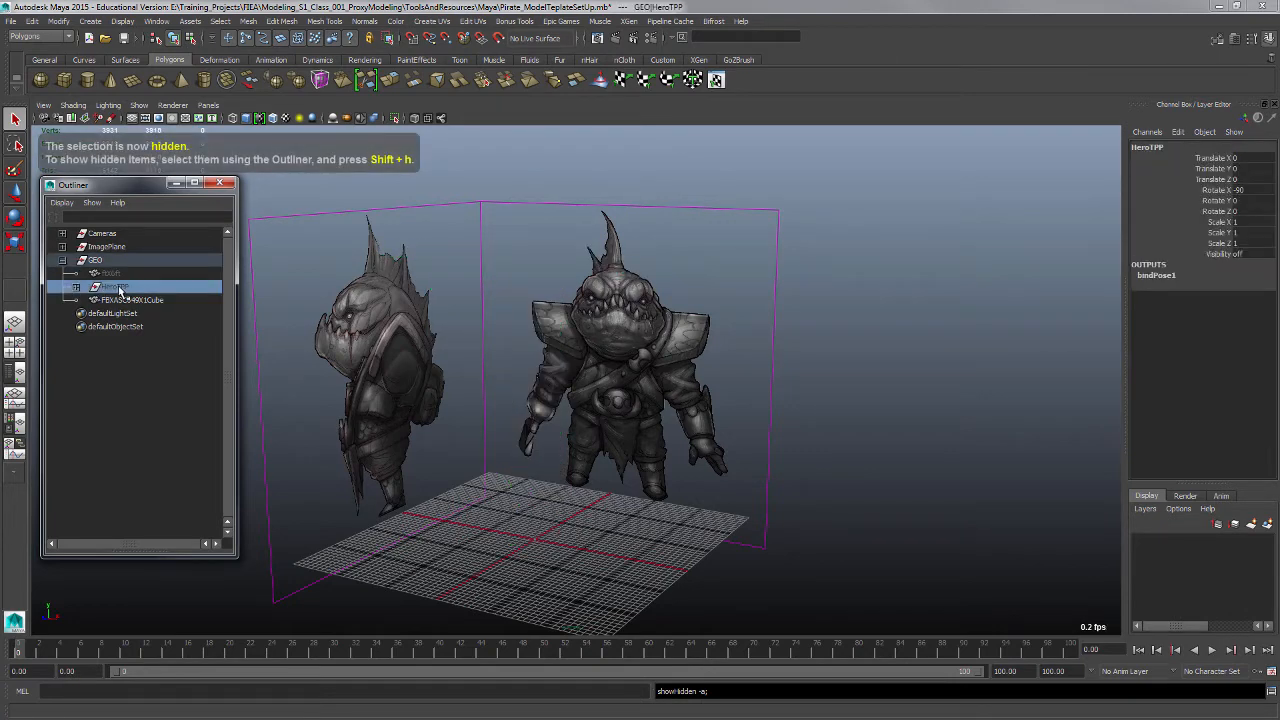
{"action": "key", "text": "shift+h"}
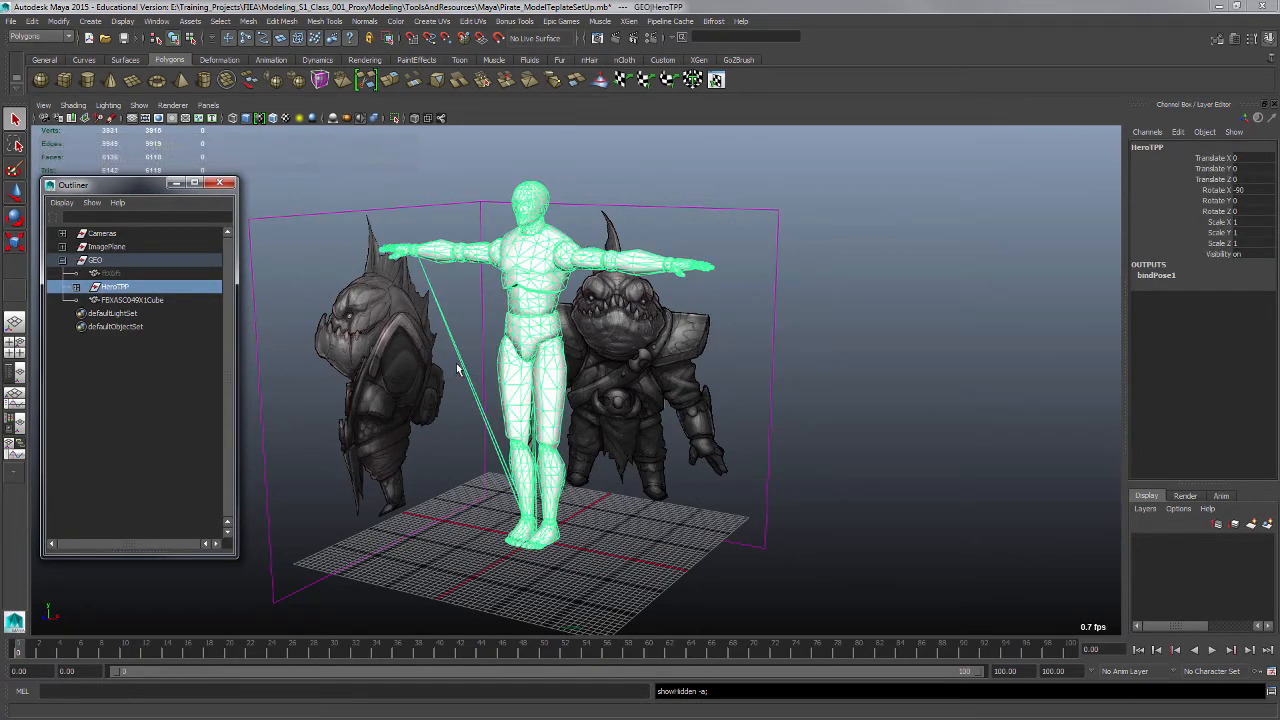
{"action": "left_click", "coordinate": [123, 275]}
{"action": "left_click", "coordinate": [128, 286]}
{"action": "key", "text": "ctrl+h"}
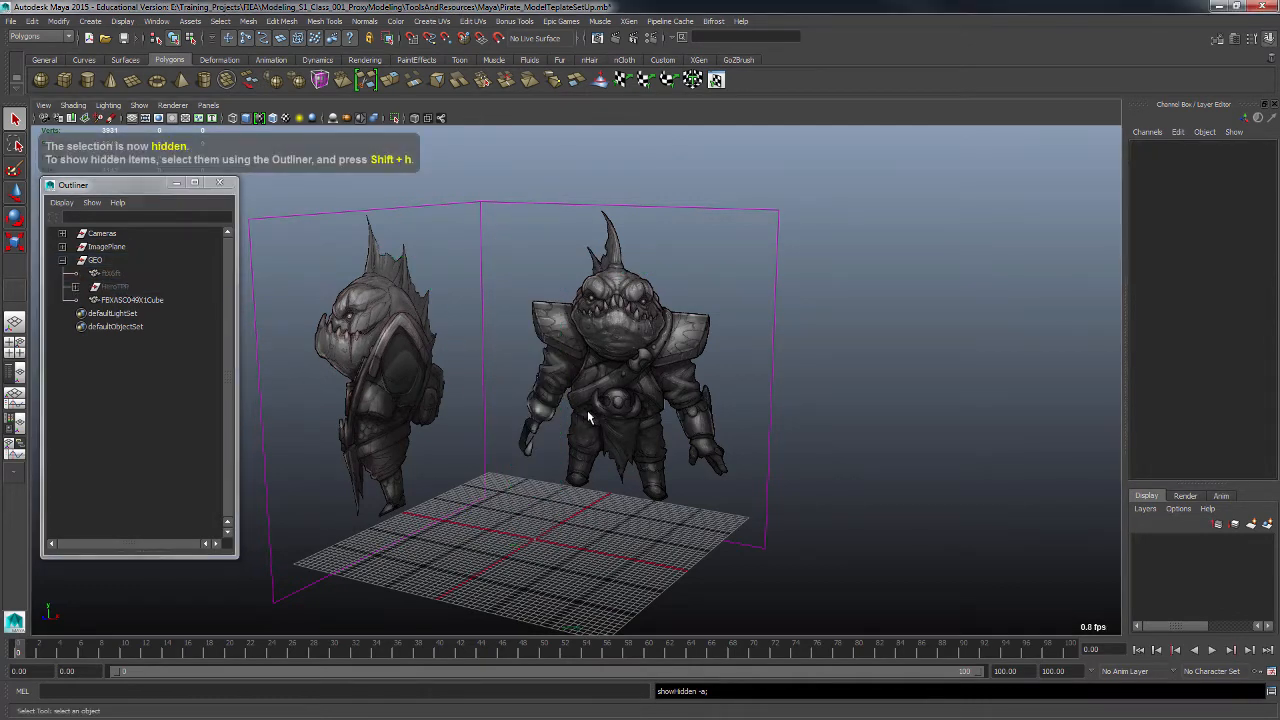
- Open the creation options for a polygon plane primitive
{"action": "right_click_drag", "start_coordinate": [587, 410], "coordinate": [621, 460], "text": "alt"}
{"action": "middle_click_drag", "start_coordinate": [621, 460], "coordinate": [671, 451], "text": "alt"}
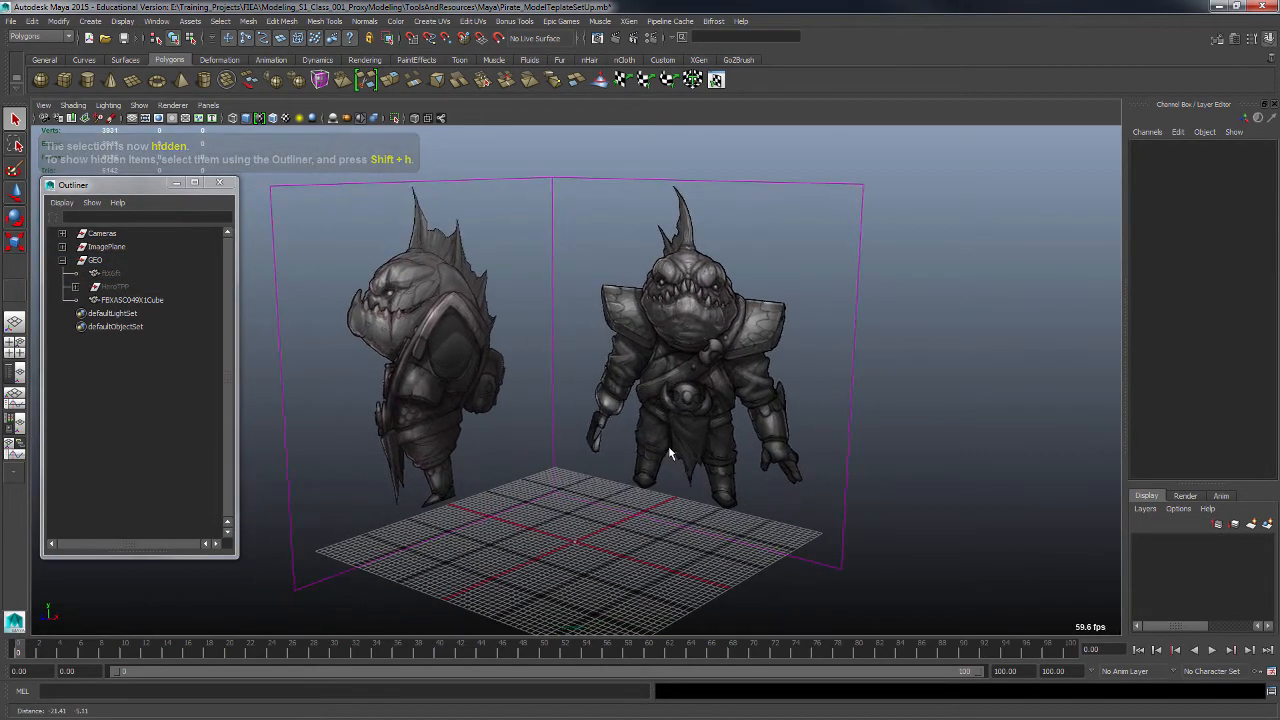
{"action": "right_click_drag", "start_coordinate": [632, 444], "coordinate": [655, 456], "text": "alt"}
{"action": "middle_click_drag", "start_coordinate": [655, 456], "coordinate": [605, 449], "text": "alt"}
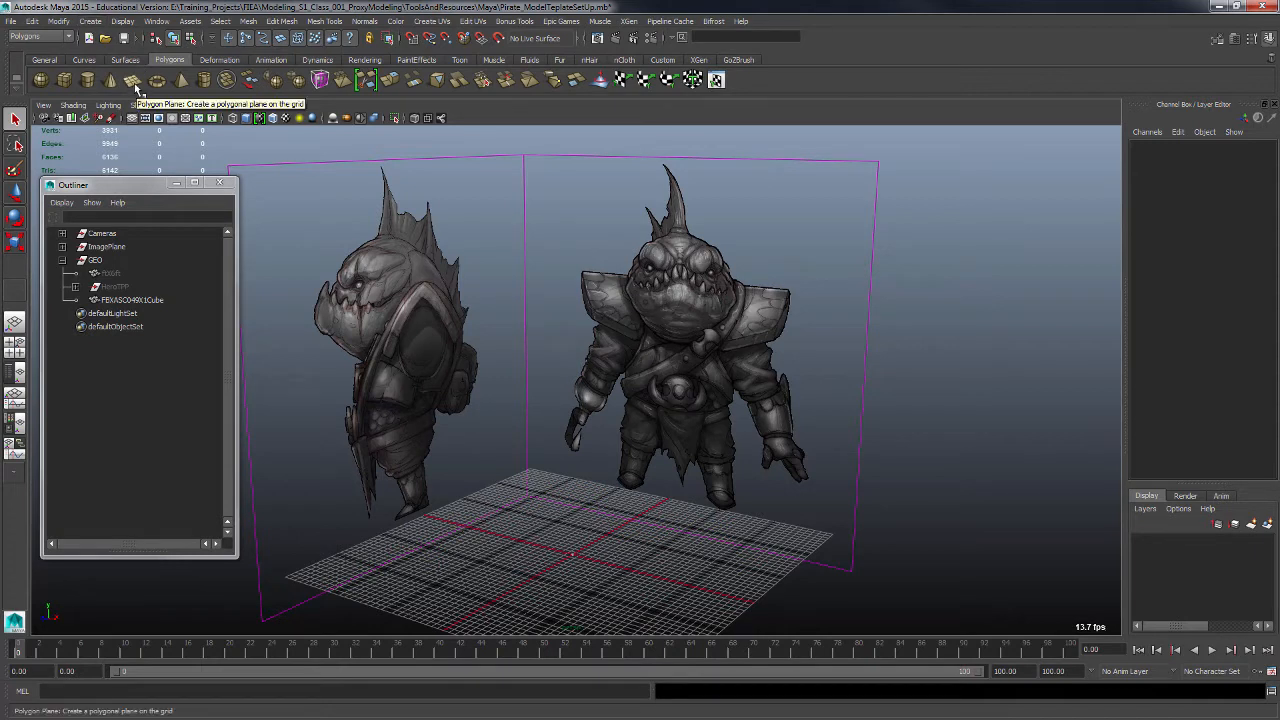
{"action": "left_click", "coordinate": [90, 21]}
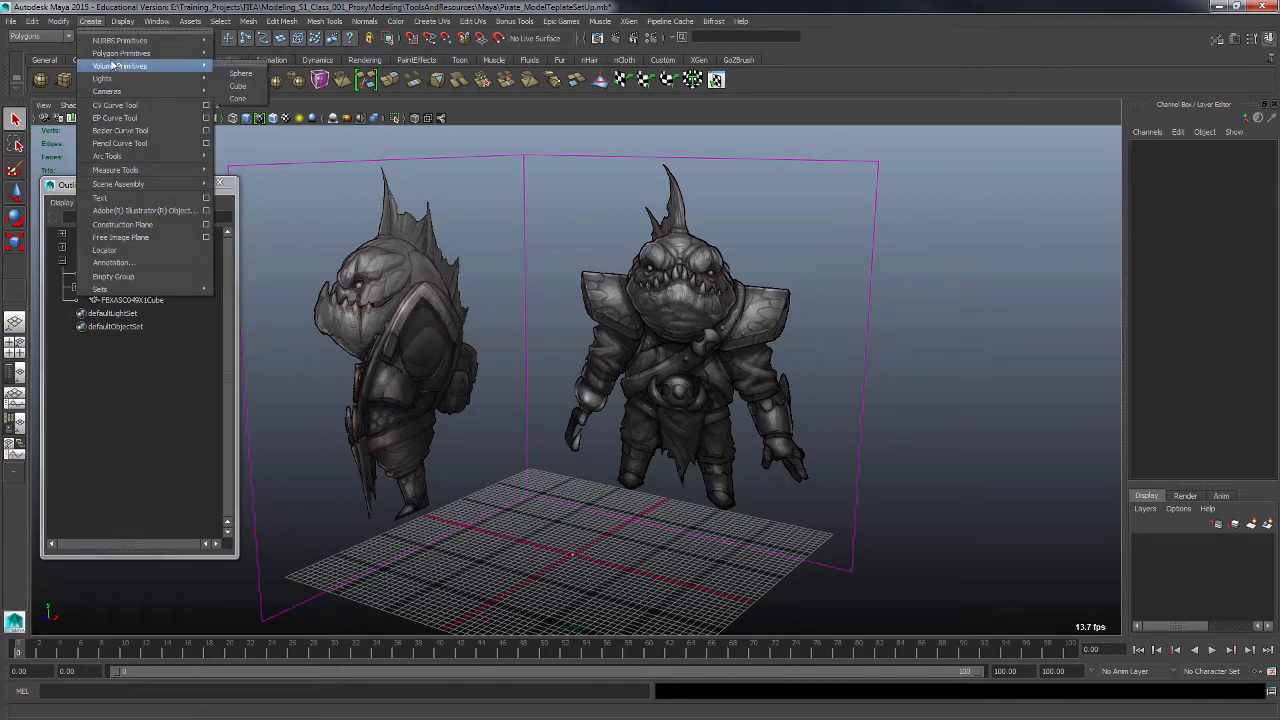
{"action": "mouse_move", "coordinate": [160, 53]}
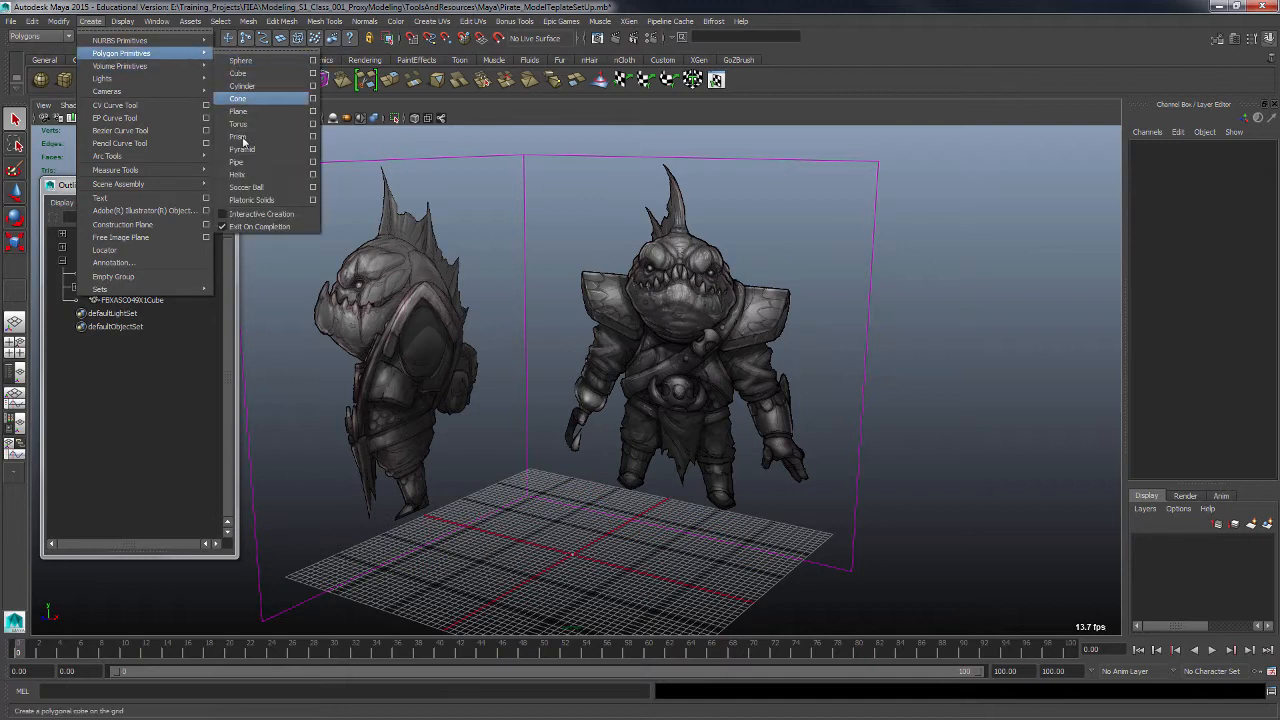
{"action": "left_click", "coordinate": [313, 111]}
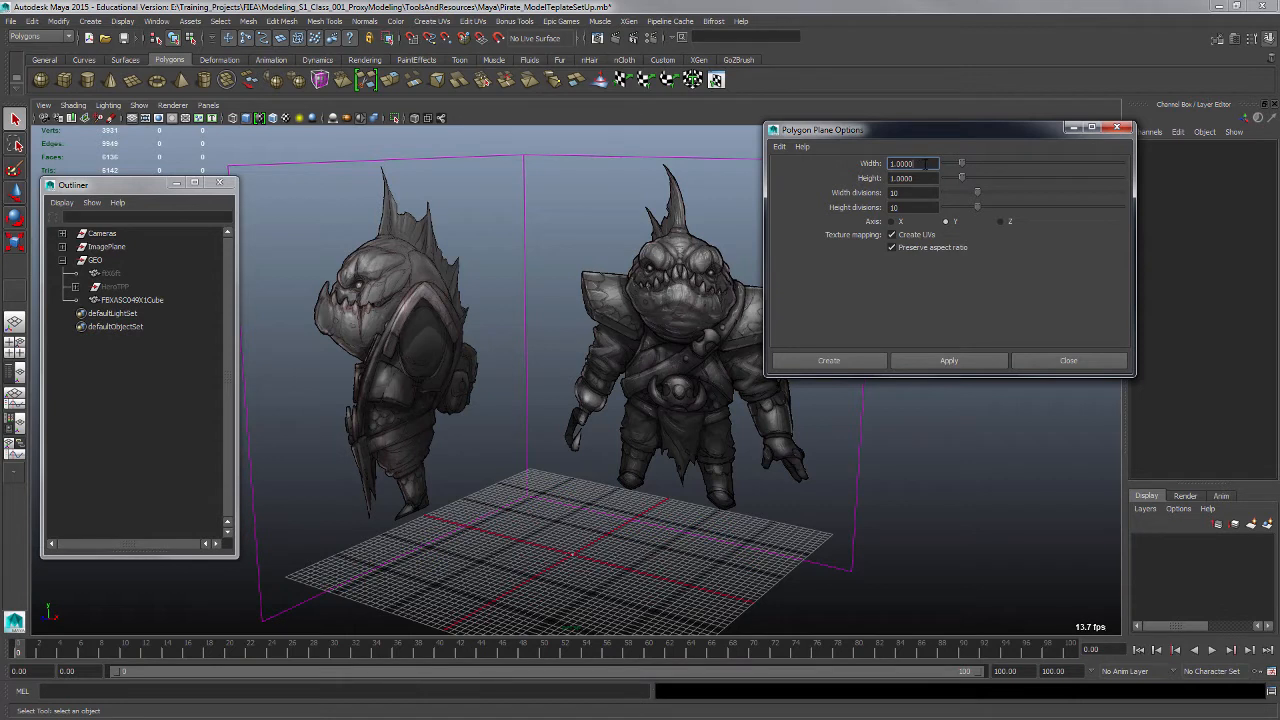
- Create a polygon plane 20 wide and 20 high, with 1 width and 1 height division, on the Z axis, and close the options
{"action": "double_click", "coordinate": [927, 163]}
{"action": "type", "text": "20"}
{"action": "key", "text": "Tab"}
{"action": "type", "text": "20"}
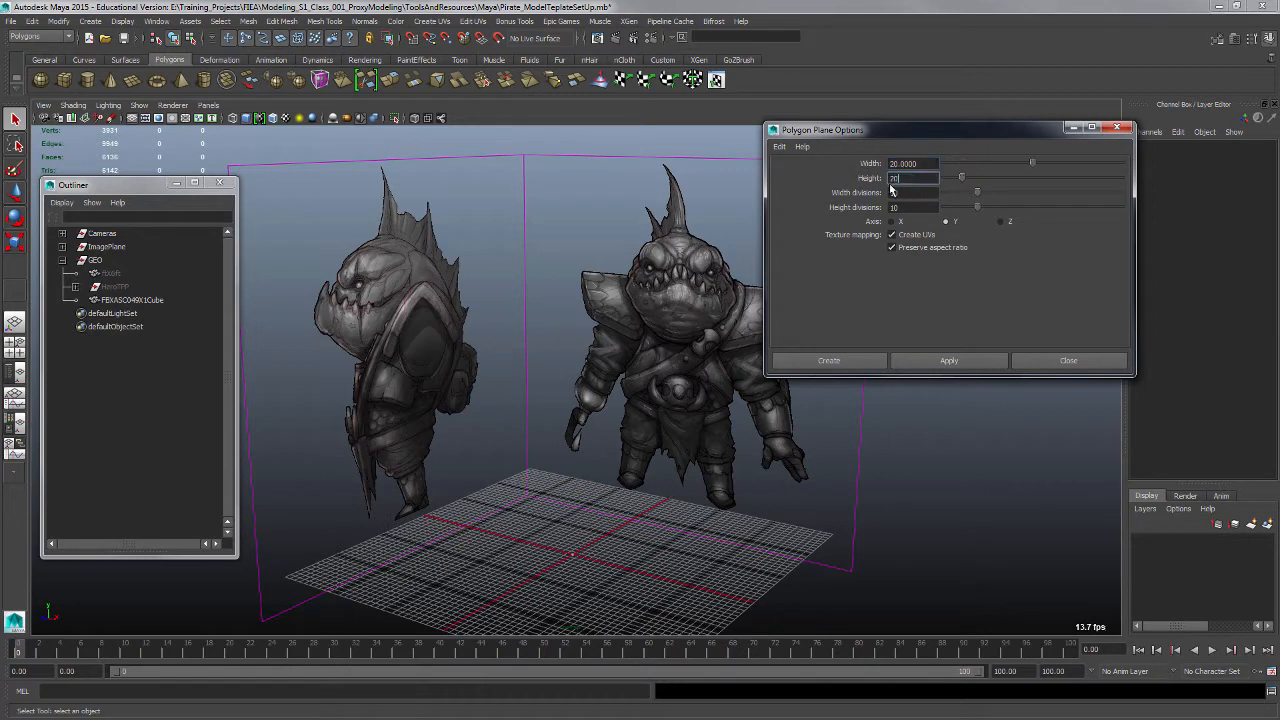
{"action": "key", "text": "Tab"}
{"action": "type", "text": "1"}
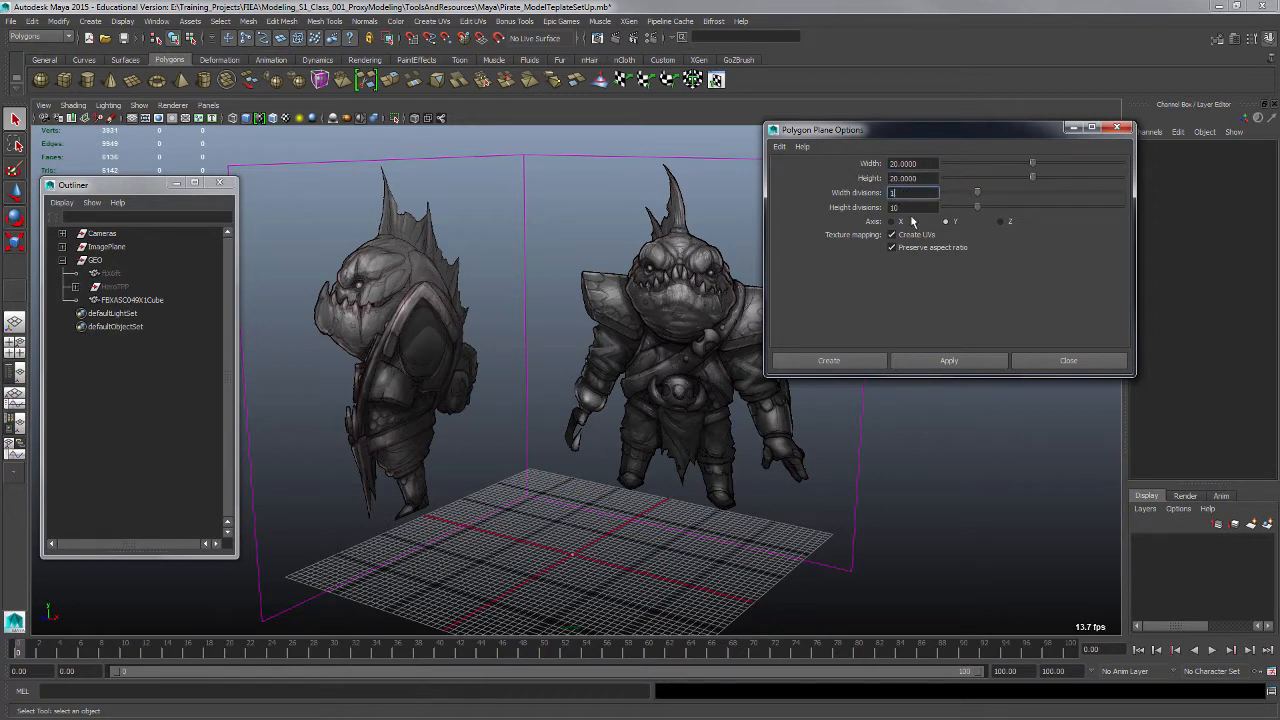
{"action": "key", "text": "Tab"}
{"action": "left_click", "coordinate": [949, 362]}
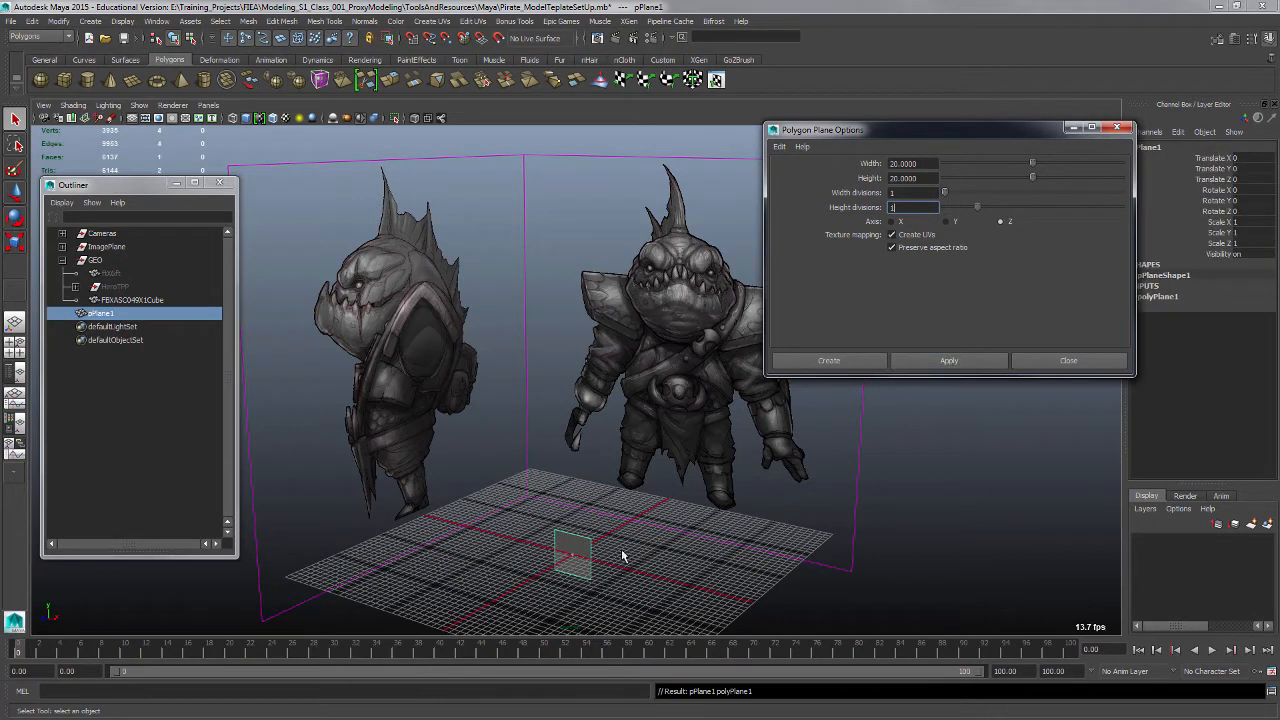
{"action": "left_click_drag", "start_coordinate": [1055, 135], "coordinate": [1028, 134]}
{"action": "left_click", "coordinate": [1090, 127]}
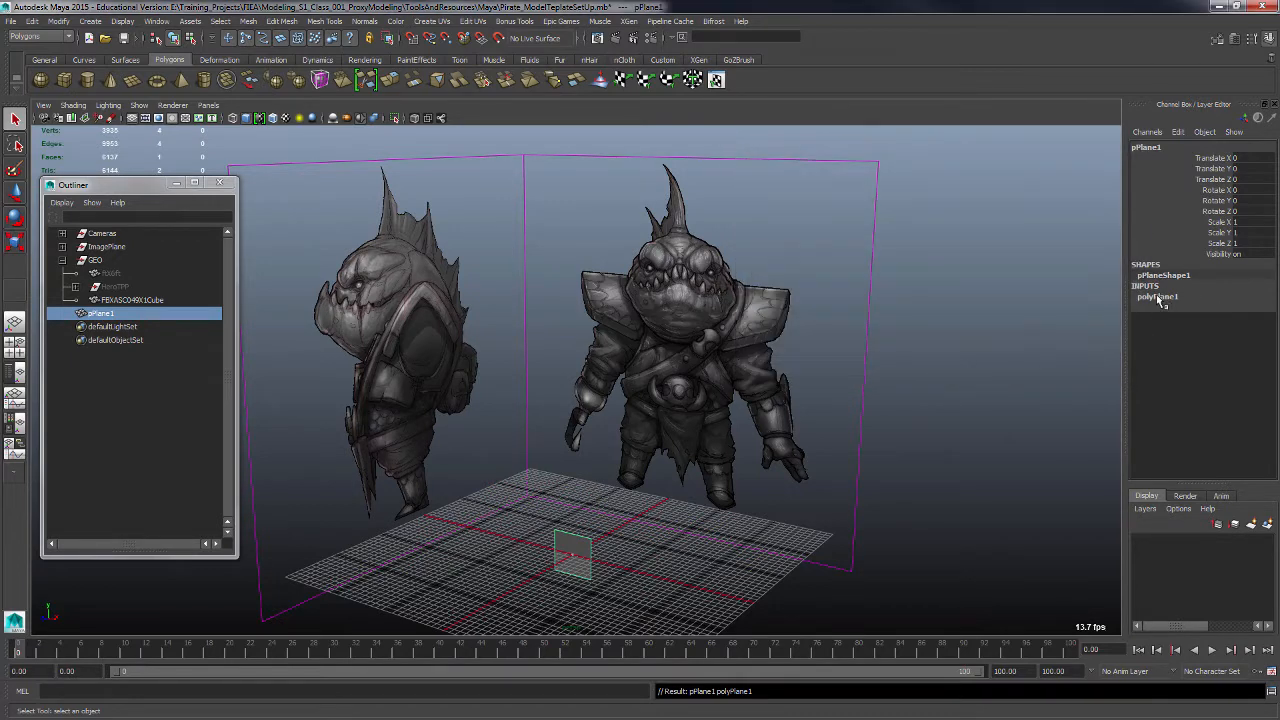
- Review the new plane's creation settings and the front image plane's attributes, and expand the ImagePlane group in the Outliner
{"action": "left_click", "coordinate": [1157, 297]}
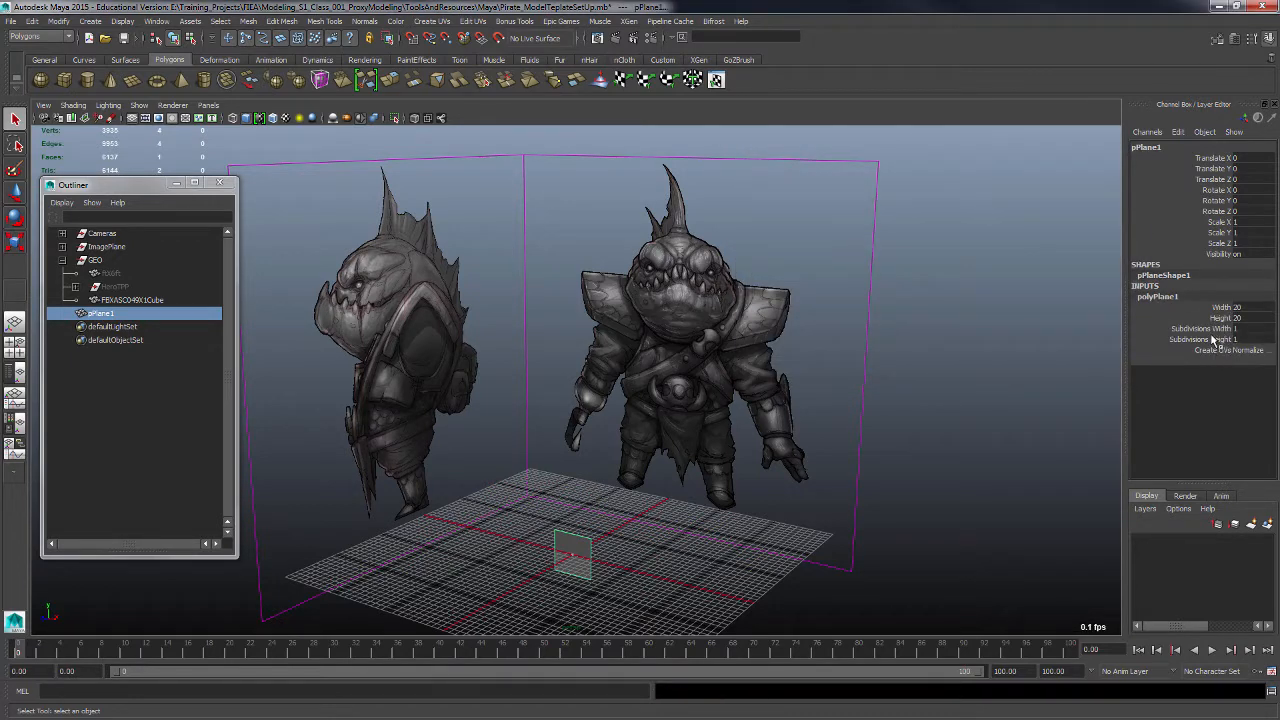
{"action": "left_click_drag", "start_coordinate": [902, 400], "coordinate": [851, 362], "text": "alt"}
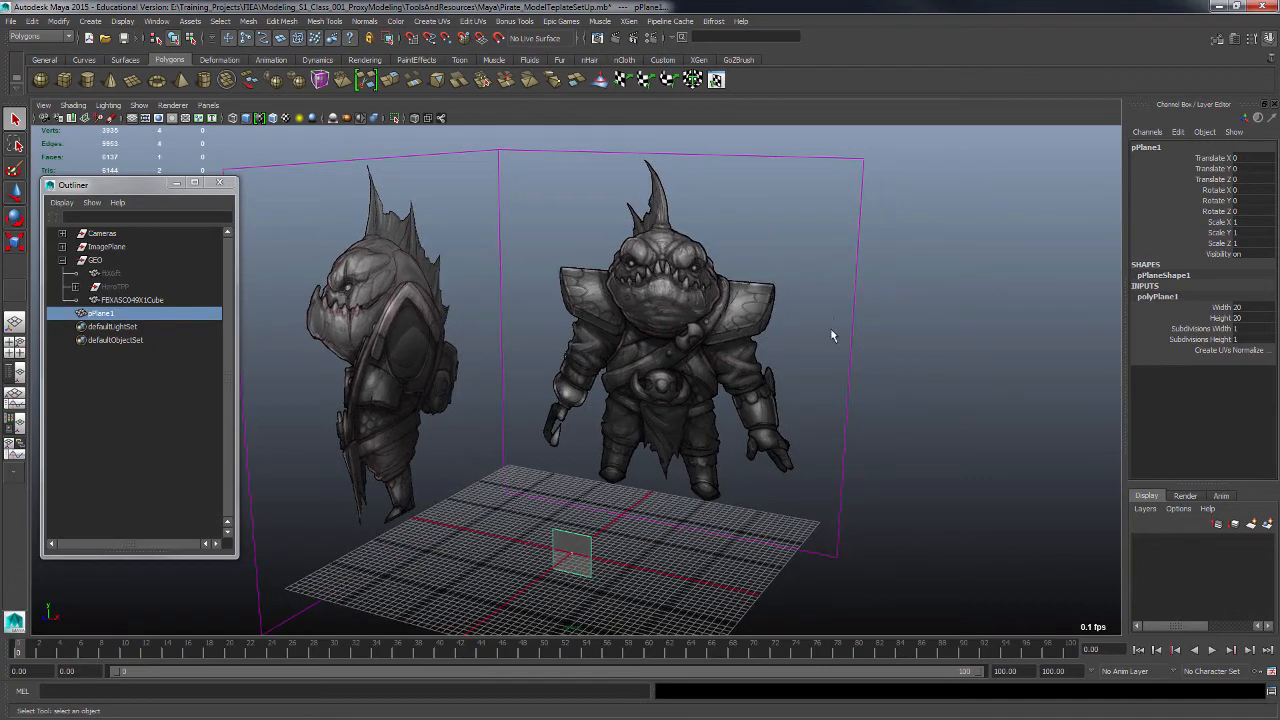
{"action": "left_click_drag", "start_coordinate": [821, 300], "coordinate": [872, 363]}
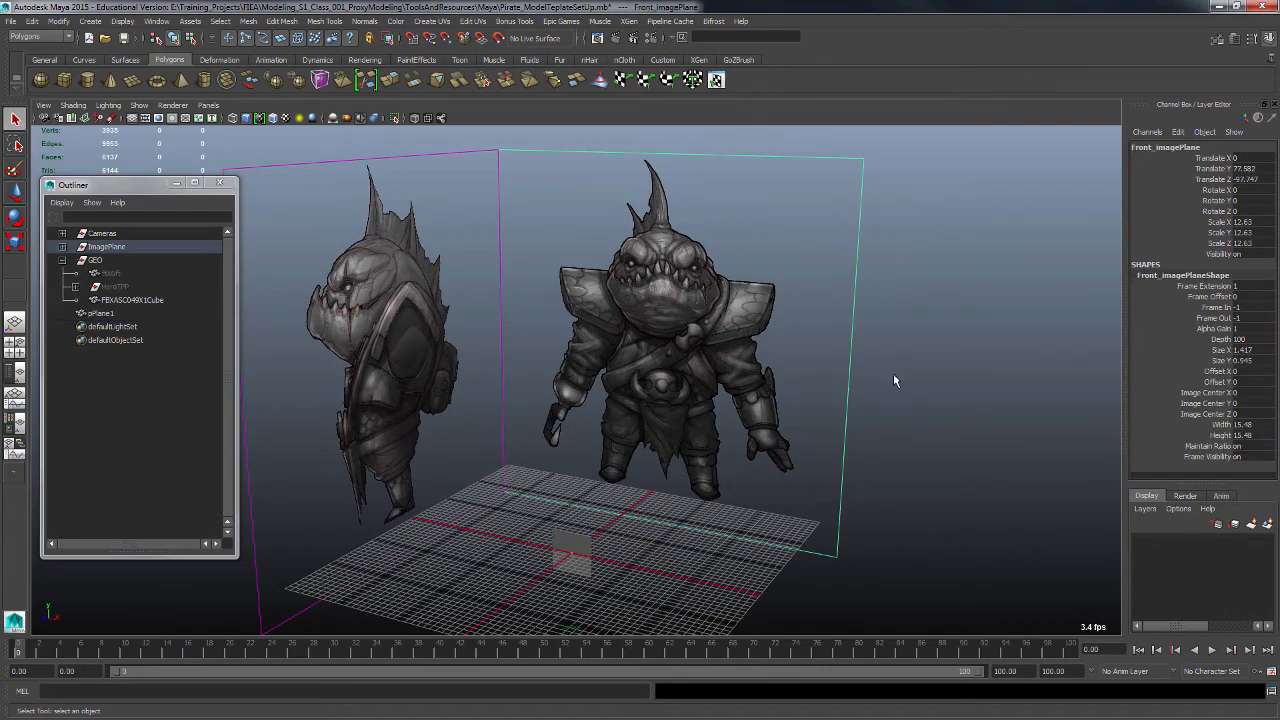
{"action": "left_click", "coordinate": [62, 246]}
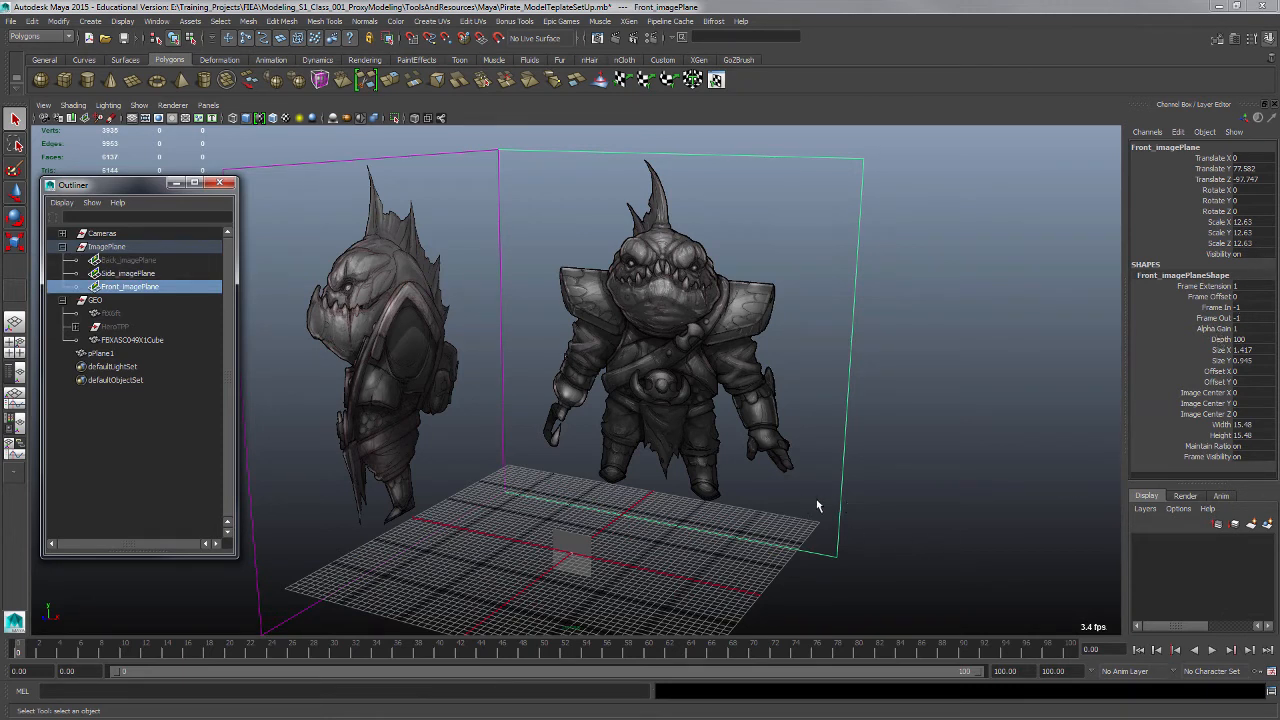
- Set pPlane1's width and height to 1 and its X, Y and Z scale to 12
{"action": "left_click", "coordinate": [583, 542]}
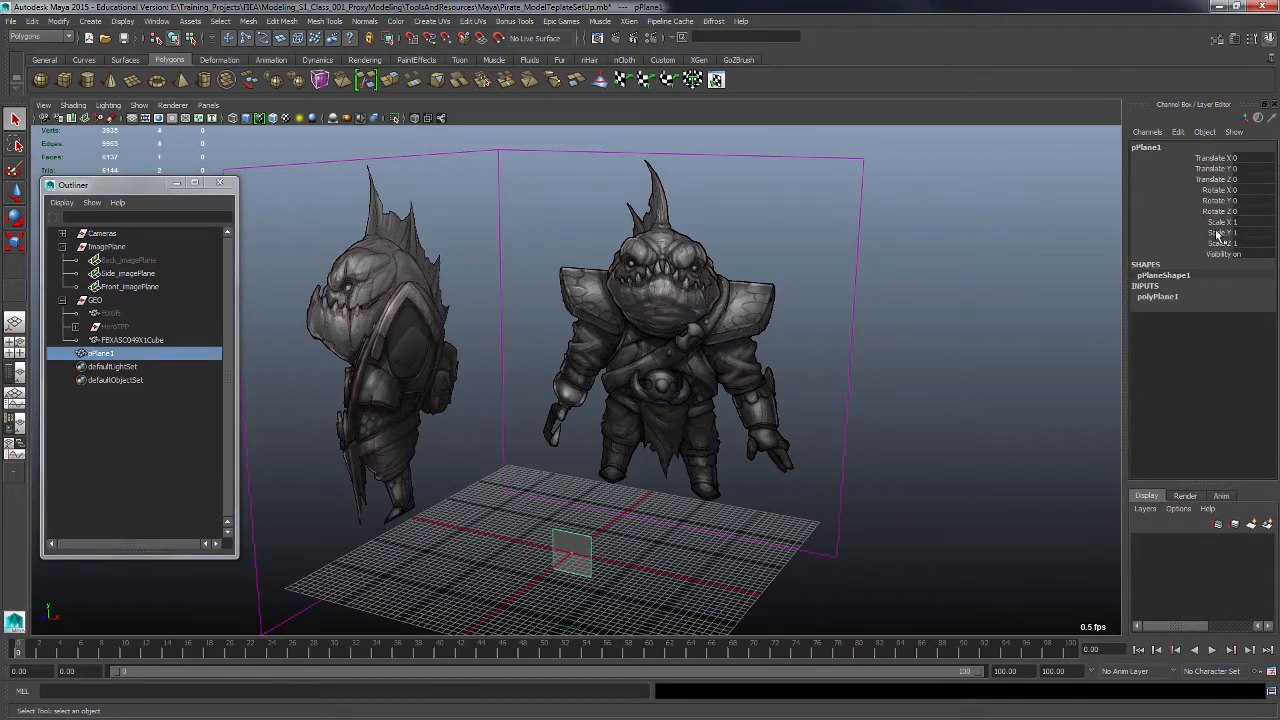
{"action": "left_click", "coordinate": [1156, 297]}
{"action": "left_click_drag", "start_coordinate": [1250, 307], "coordinate": [1249, 319]}
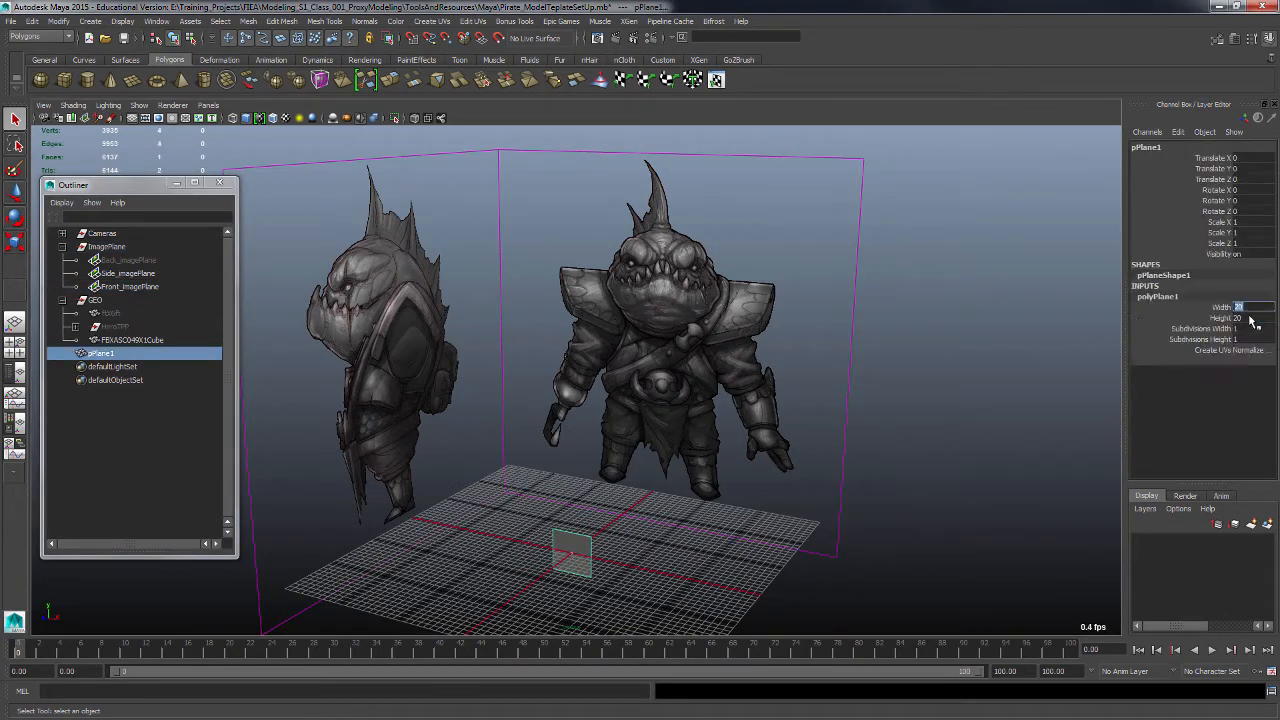
{"action": "type", "text": "1"}
{"action": "key", "text": "Return"}
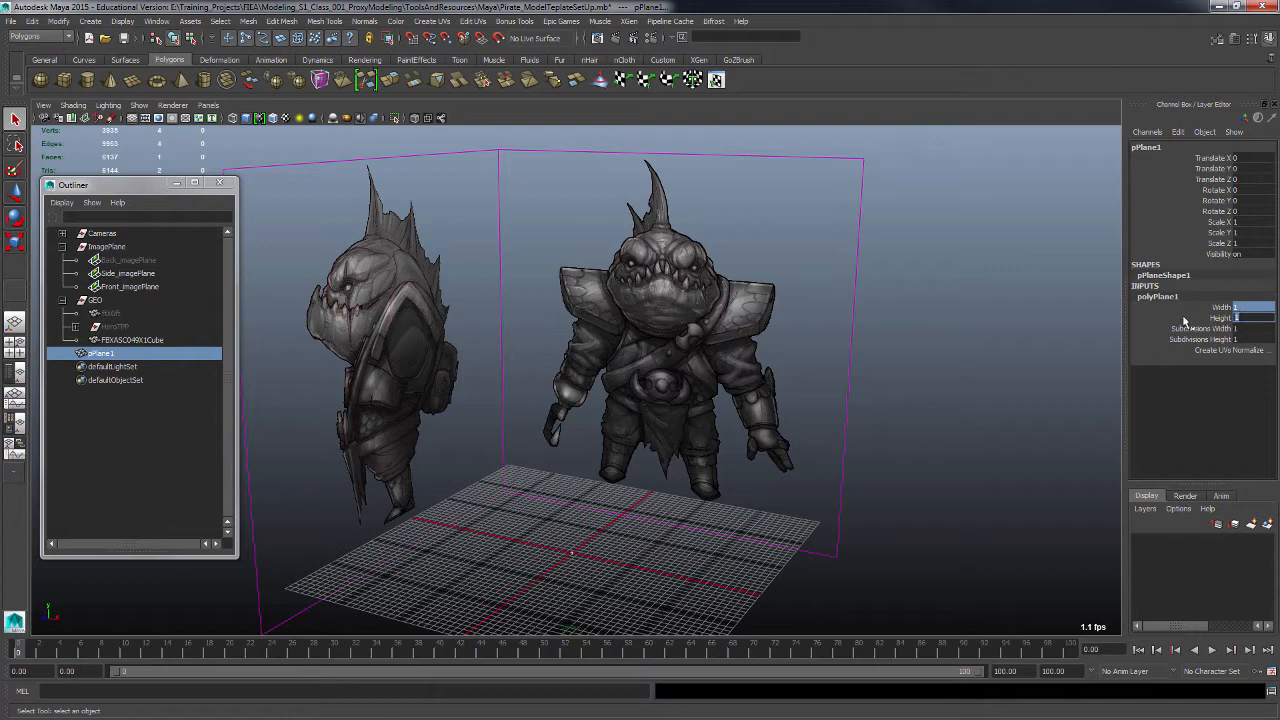
{"action": "left_click_drag", "start_coordinate": [1241, 222], "coordinate": [1245, 241]}
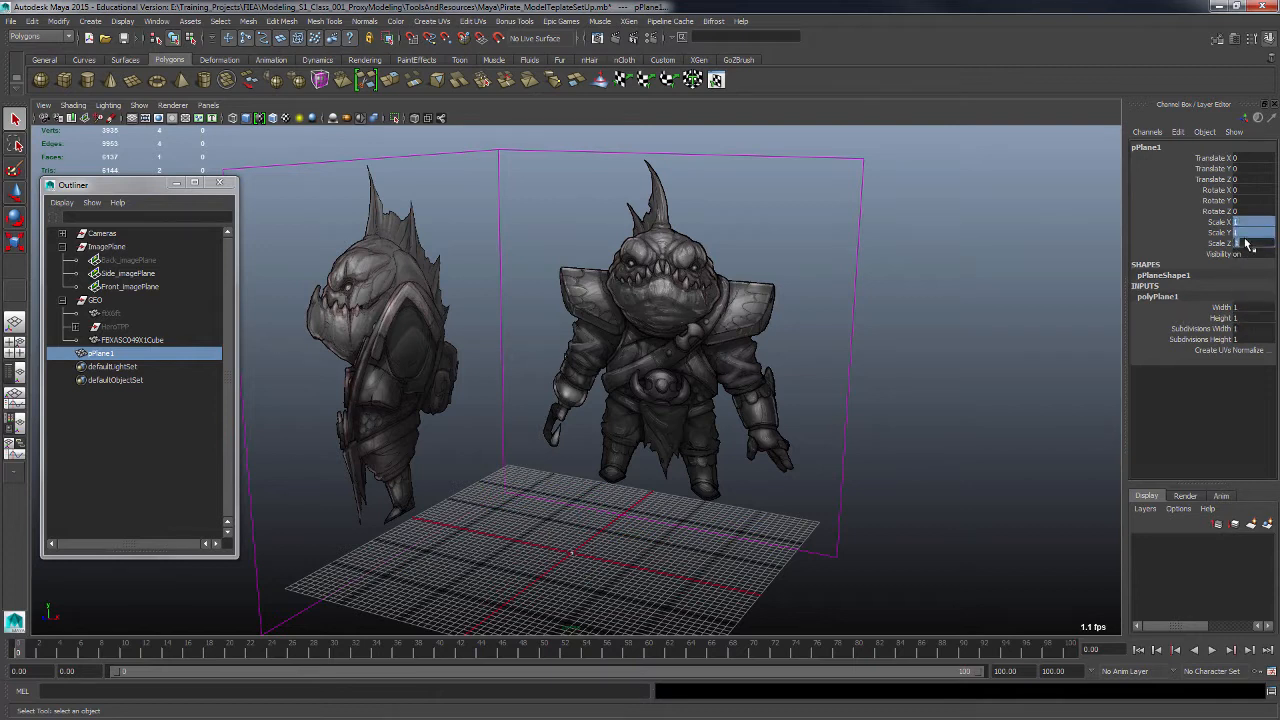
{"action": "type", "text": "12"}
{"action": "key", "text": "Return"}
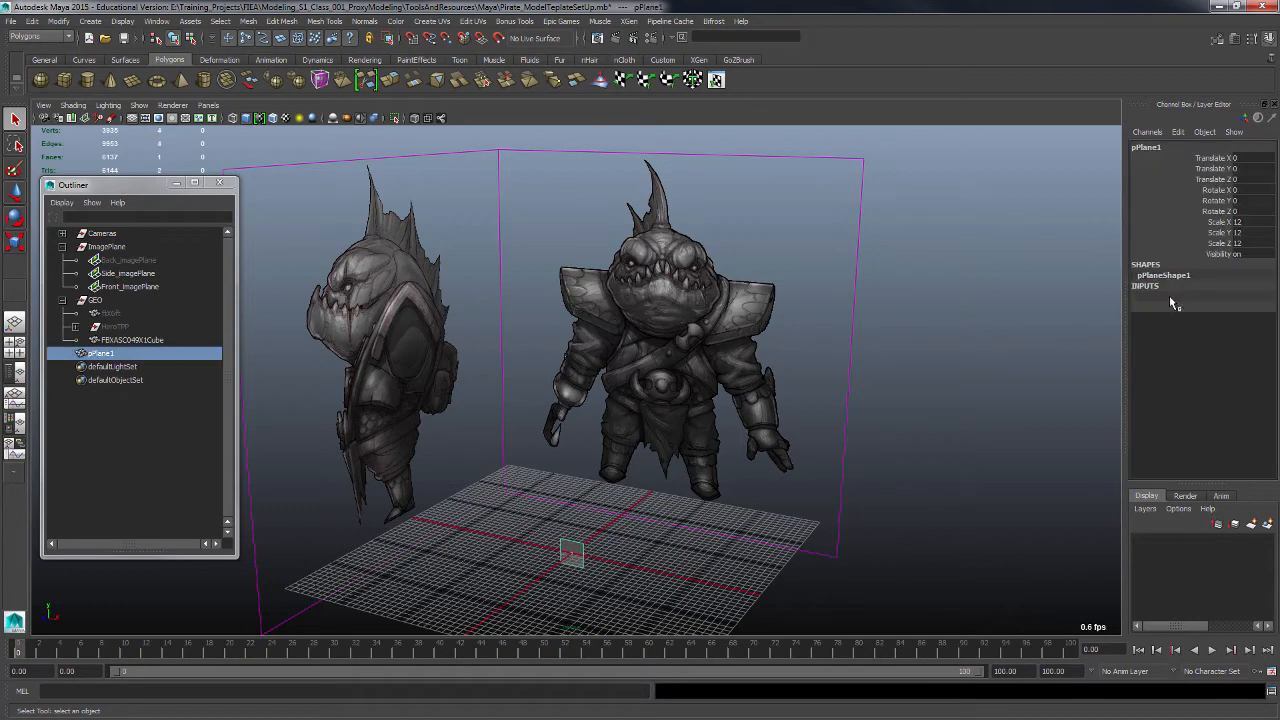
- Set the width and height of pPlane1 to 10 in its polyPlane1 creation settings
{"action": "left_click", "coordinate": [1160, 296]}
{"action": "left_click", "coordinate": [1250, 308]}
{"action": "left_click_drag", "start_coordinate": [1243, 320], "coordinate": [1245, 320]}
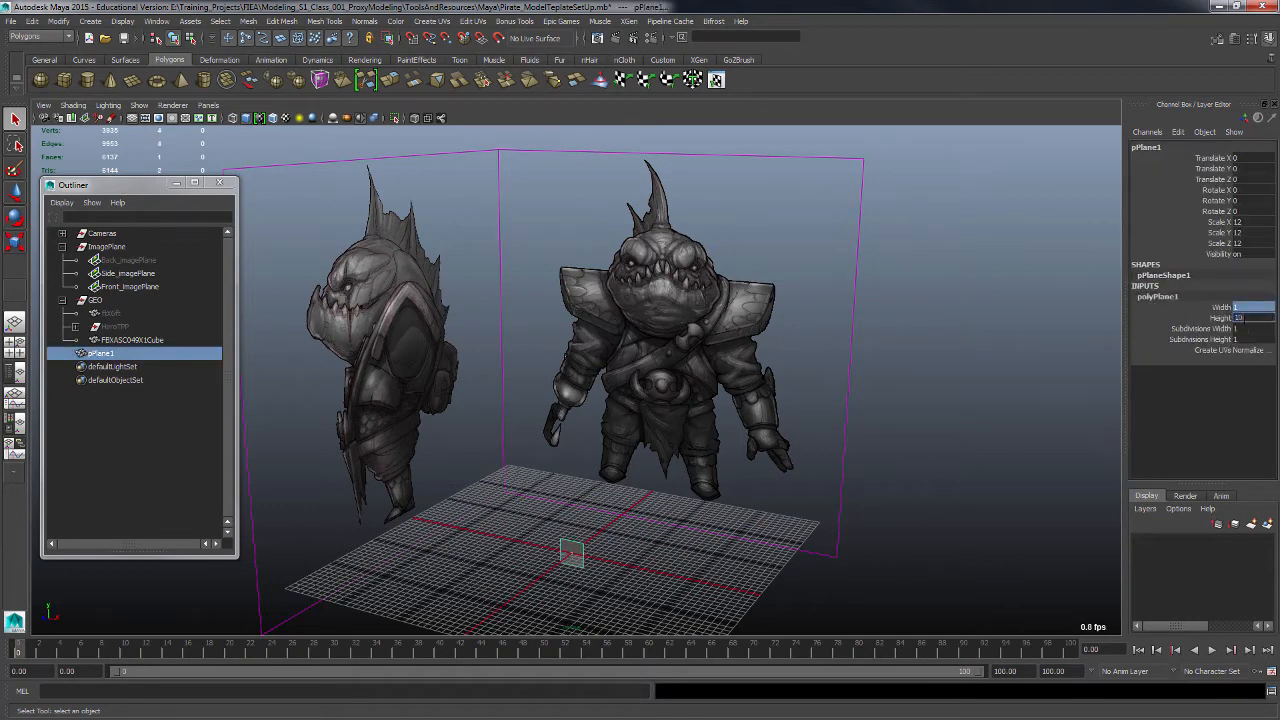
{"action": "type", "text": "10"}
{"action": "key", "text": "Return"}
{"action": "middle_click_drag", "start_coordinate": [858, 395], "coordinate": [862, 355], "text": "alt"}
{"action": "left_click_drag", "start_coordinate": [862, 355], "coordinate": [914, 389], "text": "alt"}
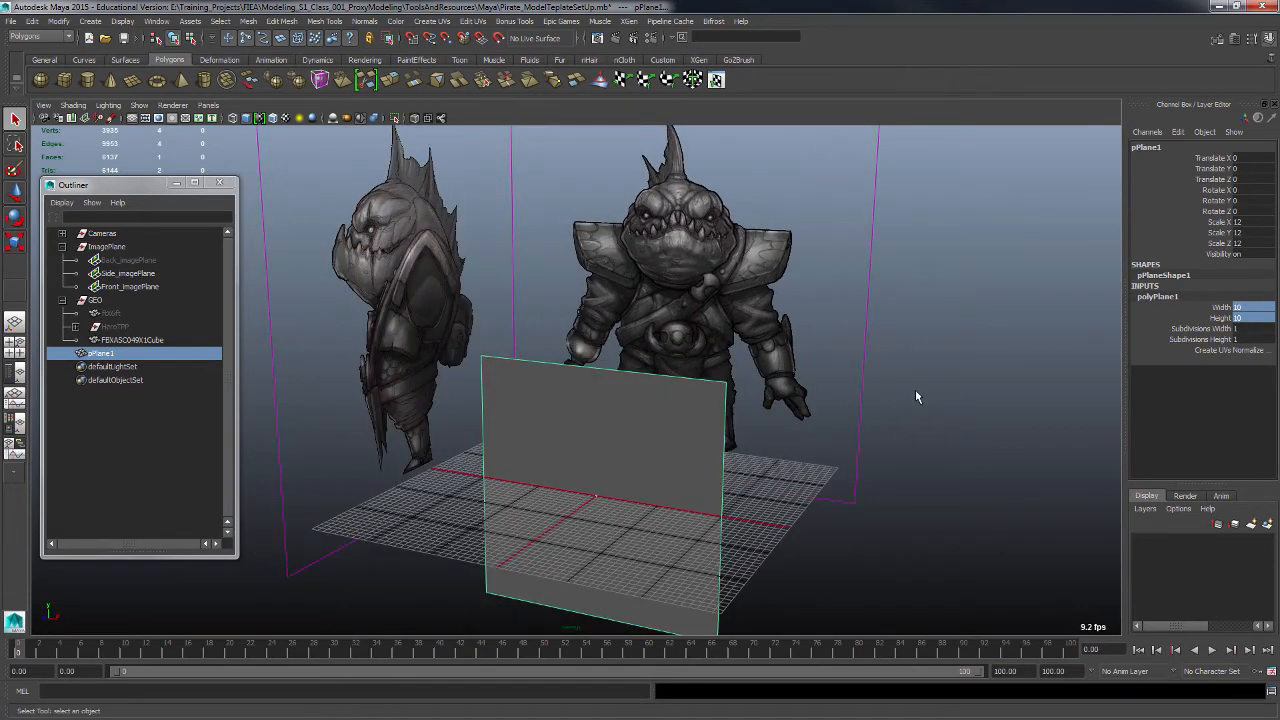
- Switch from the perspective view to the four-view layout with pPlane1 selected
{"action": "left_click", "coordinate": [445, 546]}
{"action": "left_click", "coordinate": [711, 525]}
{"action": "key", "text": "space"}
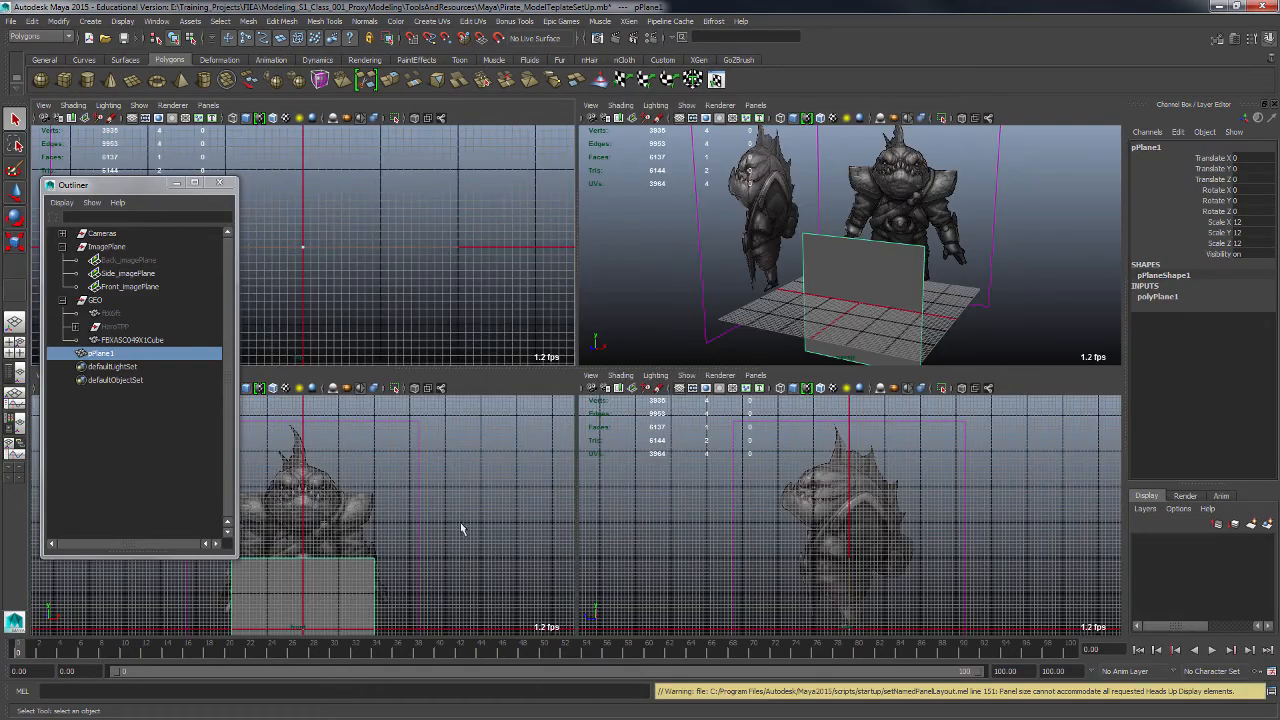
- In the front view, scale pPlane1 toward the image plane's width and set its X, Y and Z scale to 20
{"action": "key", "text": "space"}
{"action": "left_click_drag", "start_coordinate": [540, 390], "coordinate": [552, 424], "text": "alt"}
{"action": "scroll", "coordinate": [552, 424], "scroll_direction": "down", "scroll_amount": 1}
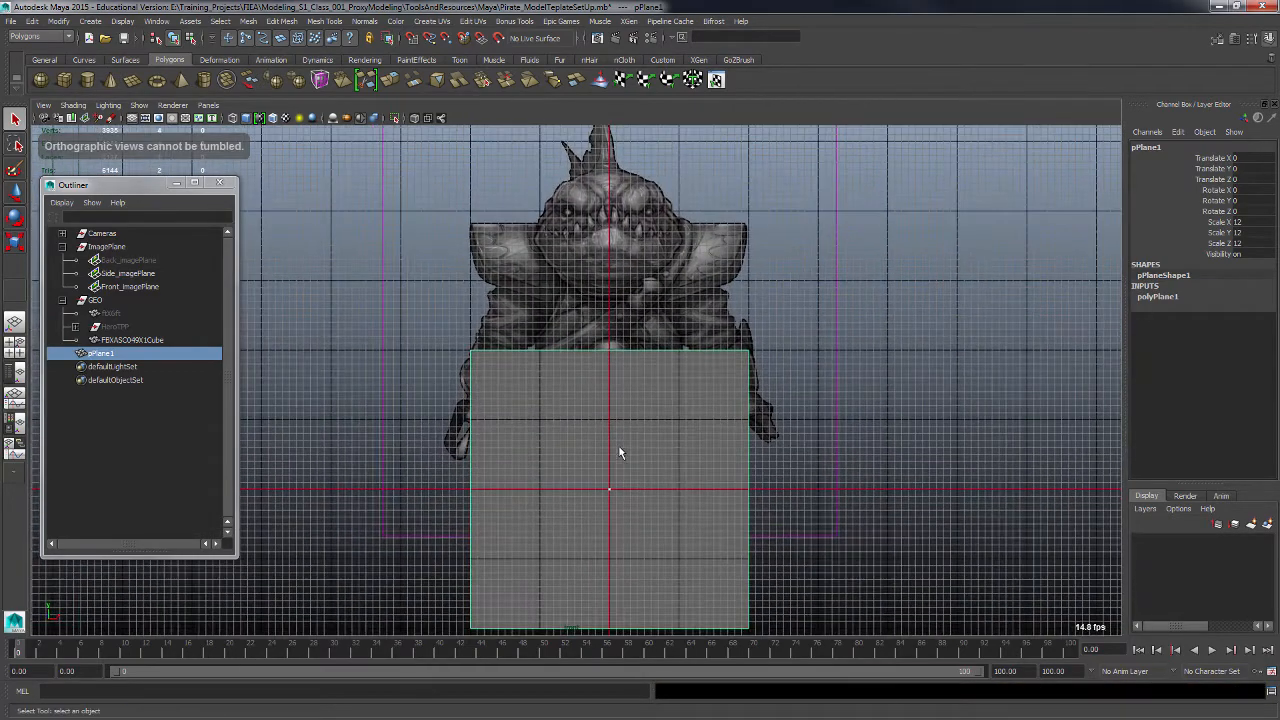
{"action": "key", "text": "r"}
{"action": "left_click_drag", "start_coordinate": [610, 490], "coordinate": [735, 520]}
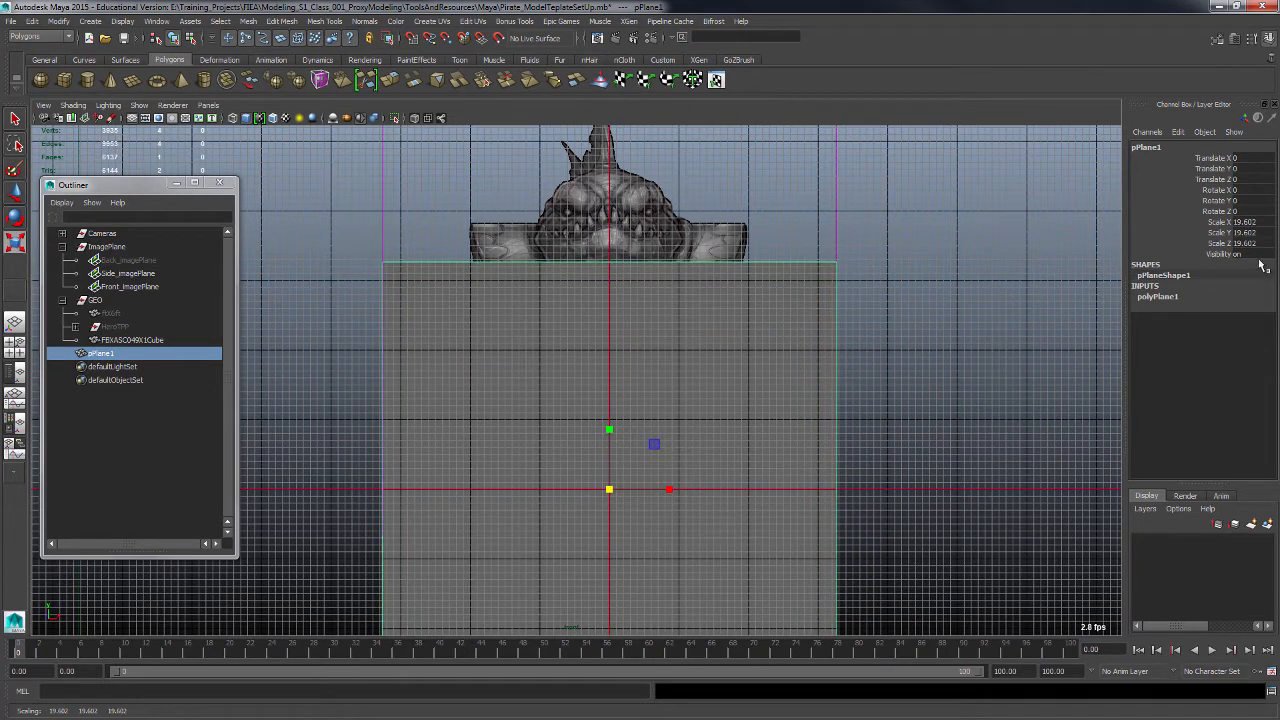
{"action": "left_click_drag", "start_coordinate": [1267, 222], "coordinate": [1267, 244]}
{"action": "type", "text": "20"}
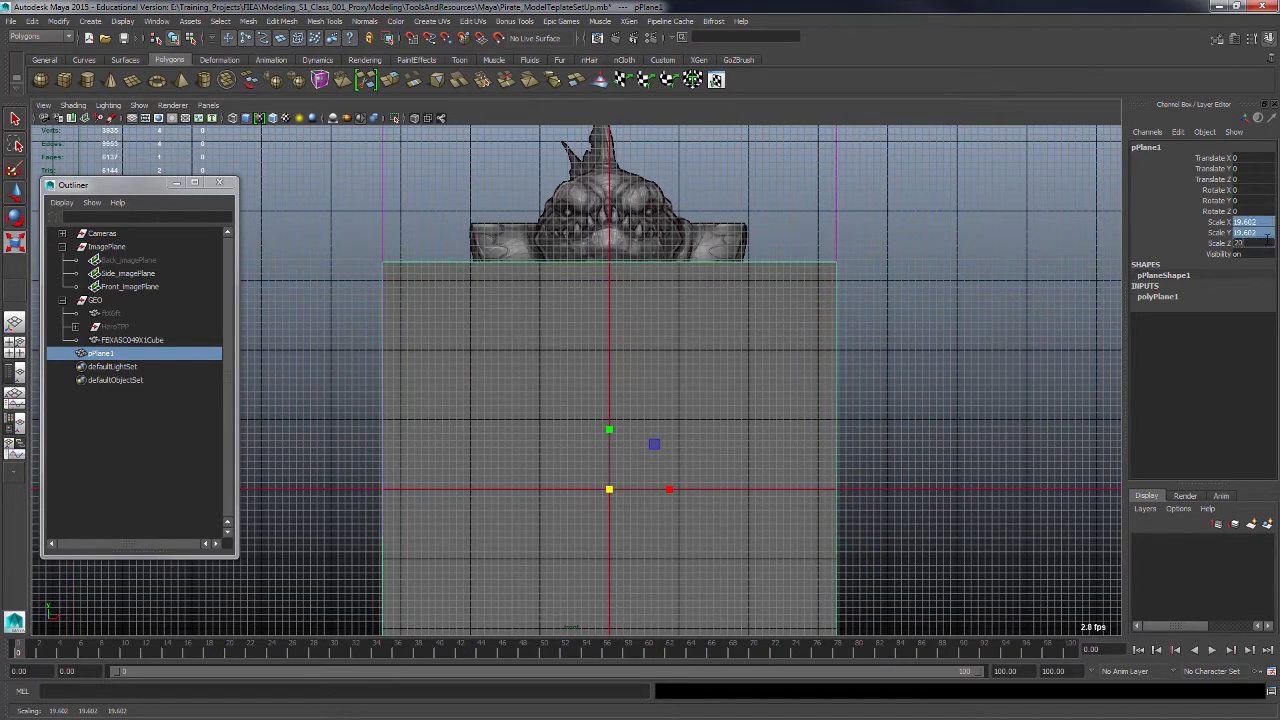
{"action": "key", "text": "Return"}
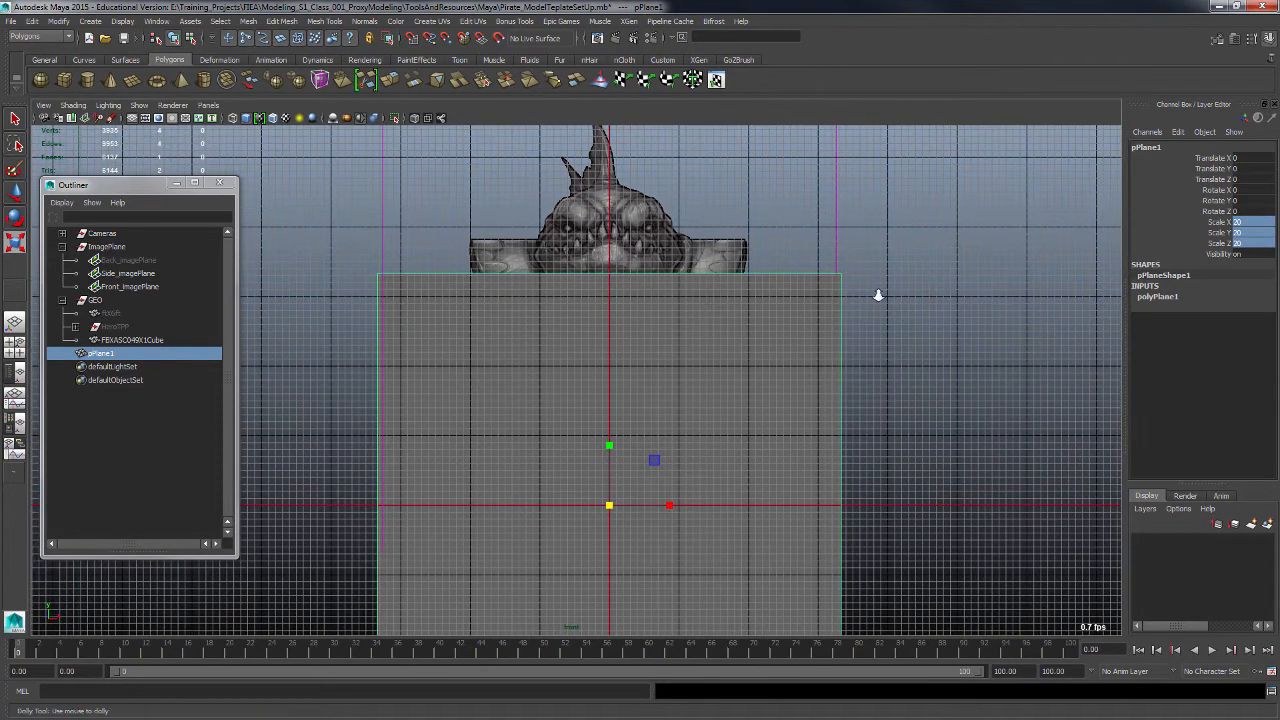
- Set the width and height of pPlane1 to 1 in its polyPlane1 creation settings
{"action": "key", "text": "space"}
{"action": "left_click", "coordinate": [1158, 296]}
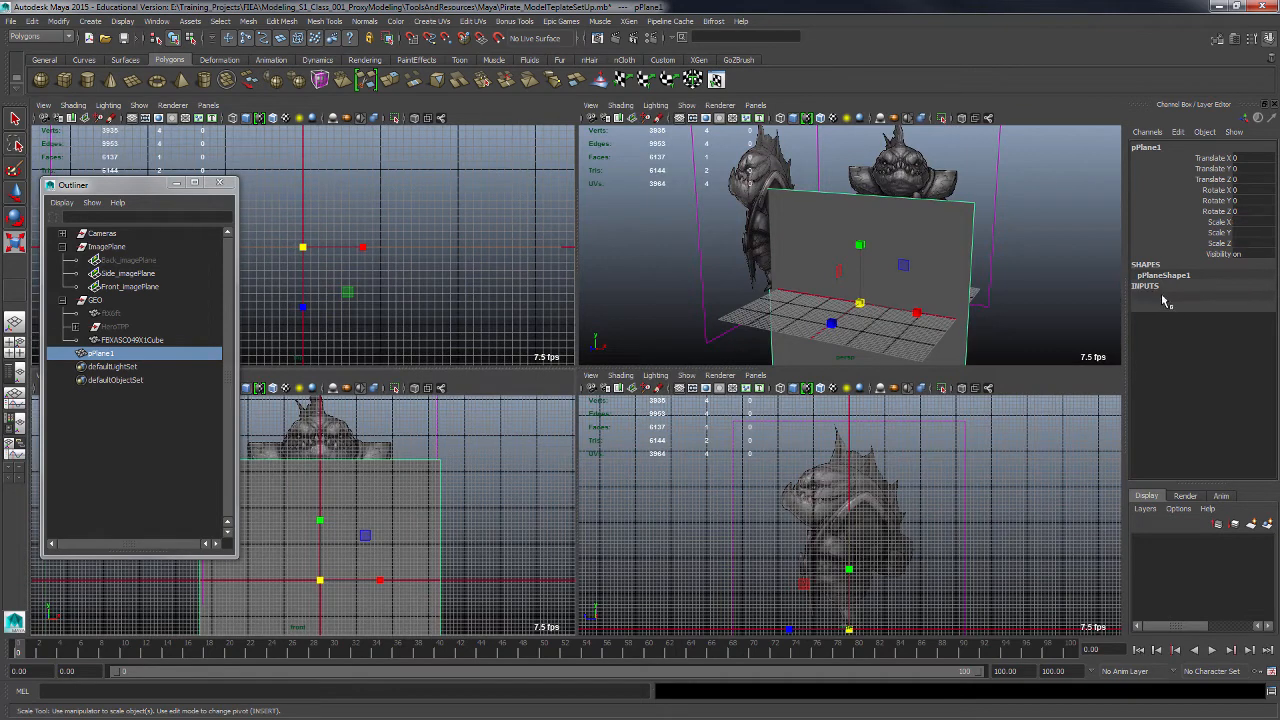
{"action": "left_click", "coordinate": [1240, 307]}
{"action": "left_click", "coordinate": [1245, 318], "text": "shift"}
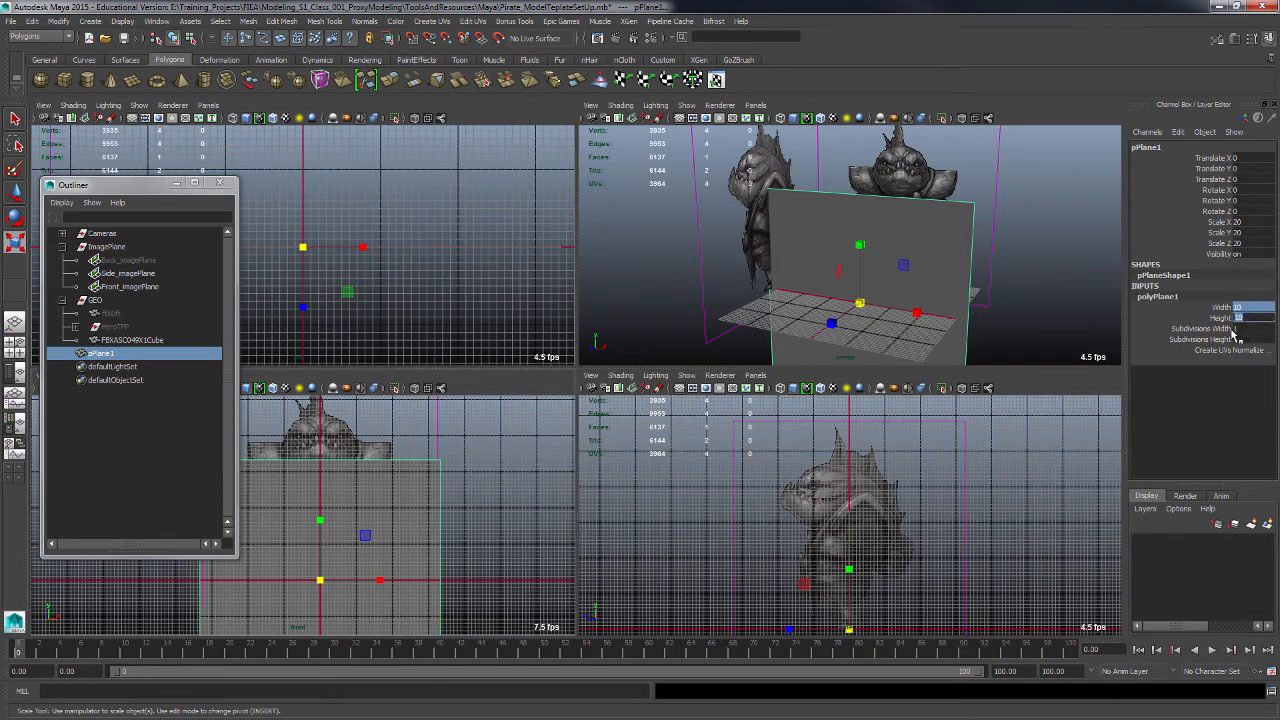
{"action": "type", "text": "1"}
{"action": "key", "text": "Return"}
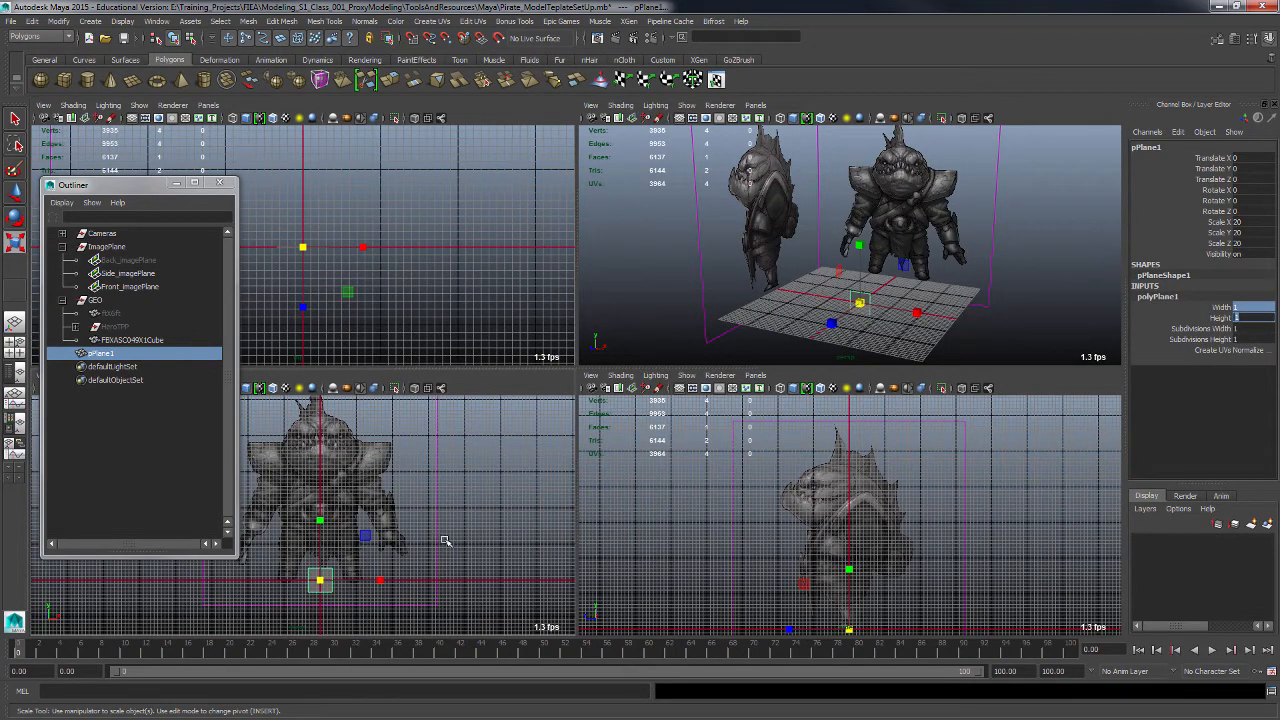
- In the front view, scale pPlane1 uniformly to about 195.24, matching the width of the front image plane
{"action": "right_click_drag", "start_coordinate": [443, 534], "coordinate": [502, 497], "text": "alt"}
{"action": "middle_click_drag", "start_coordinate": [503, 497], "coordinate": [516, 496], "text": "alt"}
{"action": "key", "text": "space"}
{"action": "middle_click_drag", "start_coordinate": [729, 464], "coordinate": [415, 540], "text": "alt"}
{"action": "left_click", "coordinate": [497, 534], "text": "alt"}
{"action": "scroll", "coordinate": [552, 500], "scroll_direction": "down", "scroll_amount": 1}
{"action": "middle_click_drag", "start_coordinate": [578, 498], "coordinate": [677, 512], "text": "alt"}
{"action": "scroll", "coordinate": [660, 509], "scroll_direction": "down", "scroll_amount": 1}
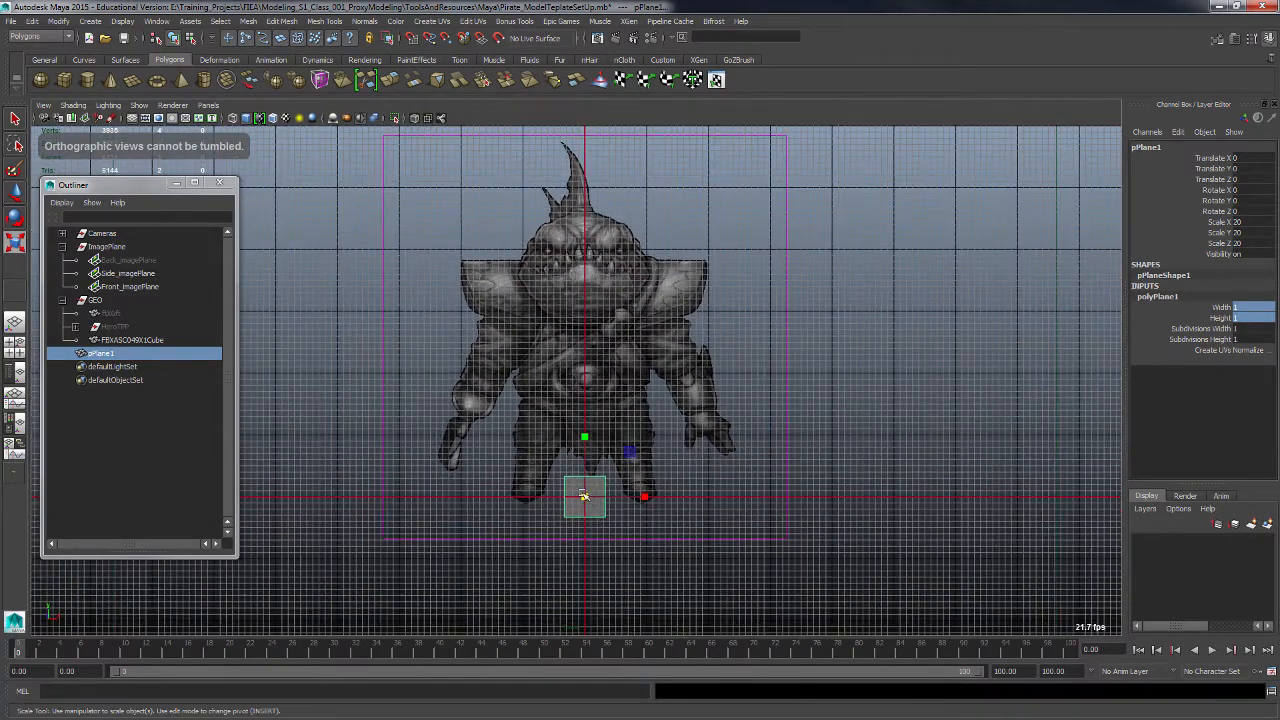
{"action": "left_click_drag", "start_coordinate": [585, 497], "coordinate": [841, 543]}
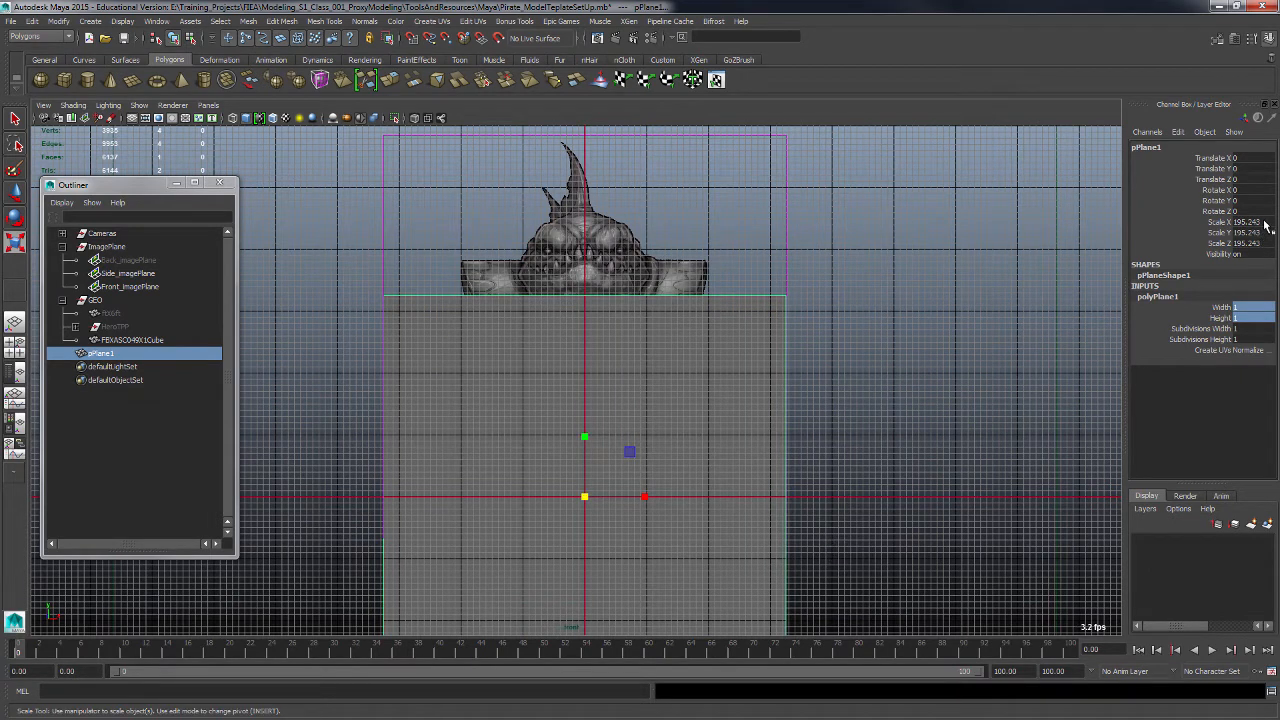
{"action": "left_click", "coordinate": [1262, 222]}
{"action": "left_click", "coordinate": [1262, 243], "text": "shift"}
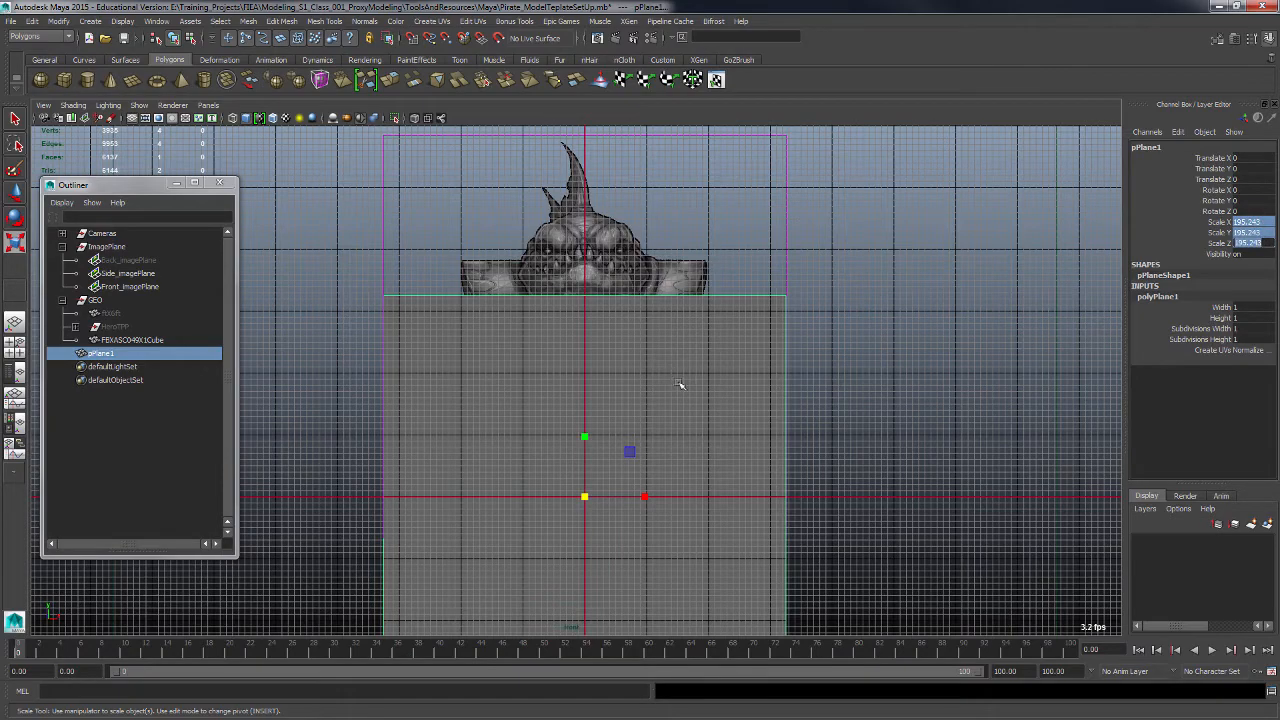
- Refine pPlane1's uniform scale against the front image plane's side border and set X, Y and Z scale to 195.55
{"action": "middle_click_drag", "start_coordinate": [470, 240], "coordinate": [514, 368], "text": "alt"}
{"action": "right_click_drag", "start_coordinate": [514, 368], "coordinate": [830, 508], "text": "alt"}
{"action": "middle_click_drag", "start_coordinate": [442, 417], "coordinate": [625, 357], "text": "alt"}
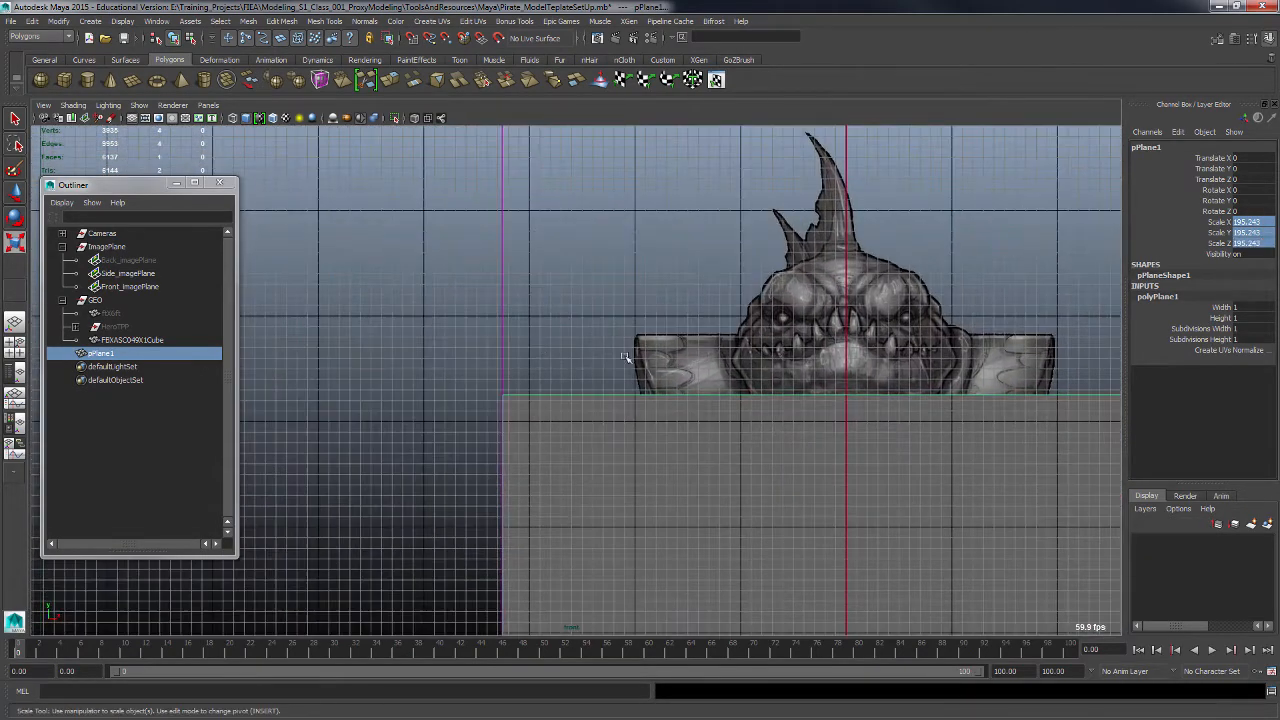
{"action": "right_click_drag", "start_coordinate": [625, 357], "coordinate": [791, 480], "text": "alt"}
{"action": "middle_click_drag", "start_coordinate": [791, 480], "coordinate": [748, 429], "text": "alt"}
{"action": "right_click_drag", "start_coordinate": [677, 411], "coordinate": [755, 460], "text": "alt"}
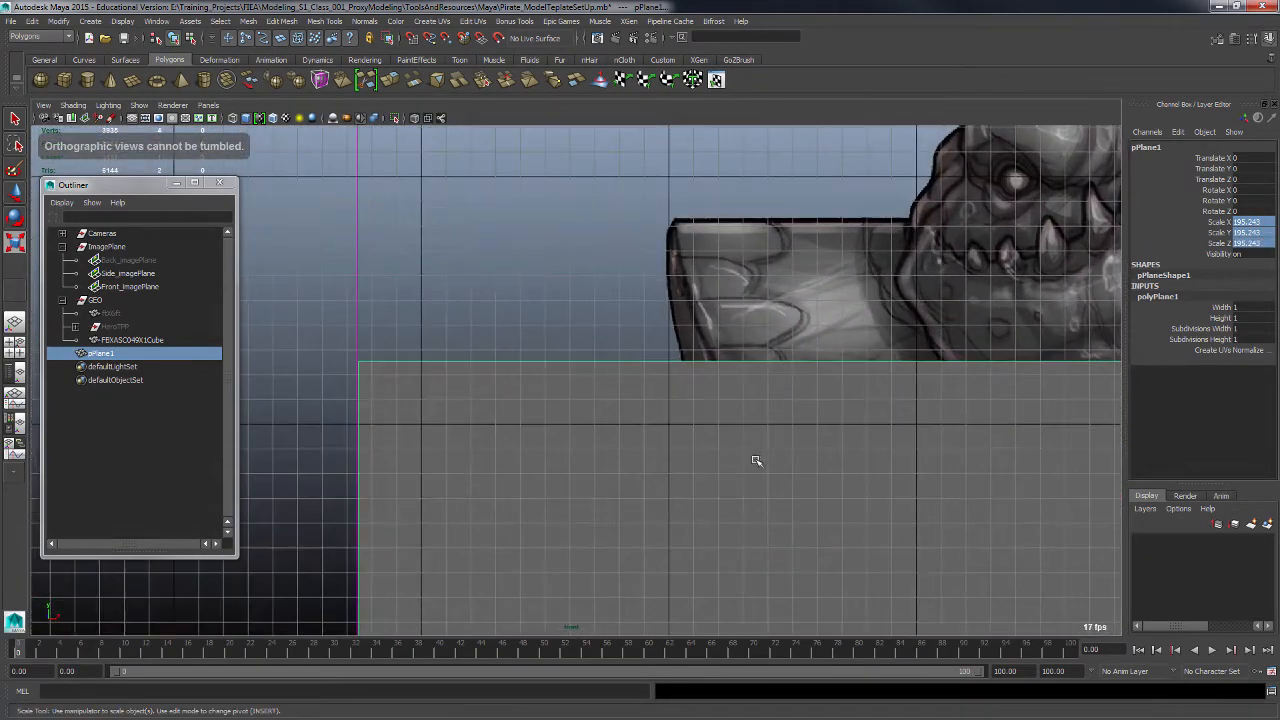
{"action": "middle_click_drag", "start_coordinate": [806, 591], "coordinate": [717, 343], "text": "alt"}
{"action": "middle_click_drag", "start_coordinate": [661, 504], "coordinate": [706, 309], "text": "alt"}
{"action": "mouse_move", "coordinate": [726, 586]}
{"action": "middle_mouse_down", "text": "alt"}
{"action": "mouse_move", "coordinate": [777, 337]}
{"action": "mouse_move", "coordinate": [709, 377]}
{"action": "mouse_move", "coordinate": [724, 391]}
{"action": "middle_mouse_up", "text": "alt"}
{"action": "middle_click_drag", "start_coordinate": [773, 562], "coordinate": [704, 484], "text": "alt"}
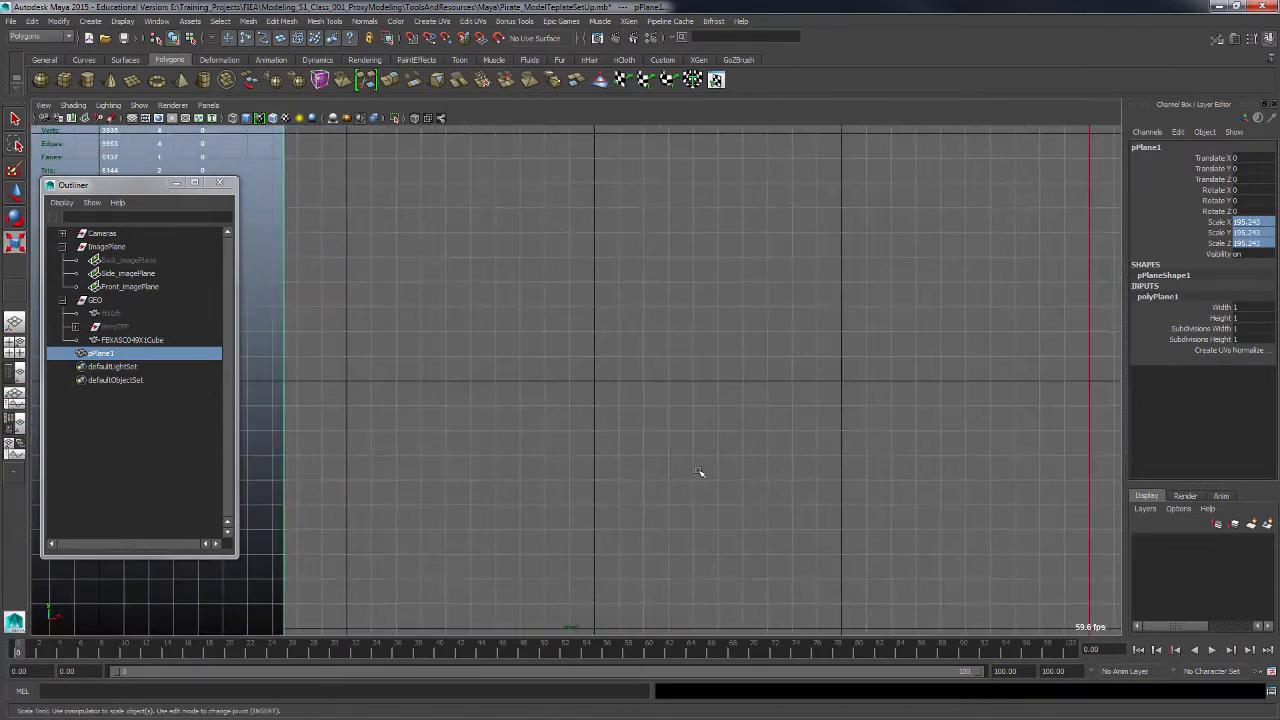
{"action": "right_click_drag", "start_coordinate": [703, 474], "coordinate": [575, 365], "text": "alt"}
{"action": "right_click_drag", "start_coordinate": [791, 463], "coordinate": [678, 373], "text": "alt"}
{"action": "middle_click_drag", "start_coordinate": [704, 240], "coordinate": [649, 525], "text": "alt"}
{"action": "right_click_drag", "start_coordinate": [651, 523], "coordinate": [832, 478], "text": "alt"}
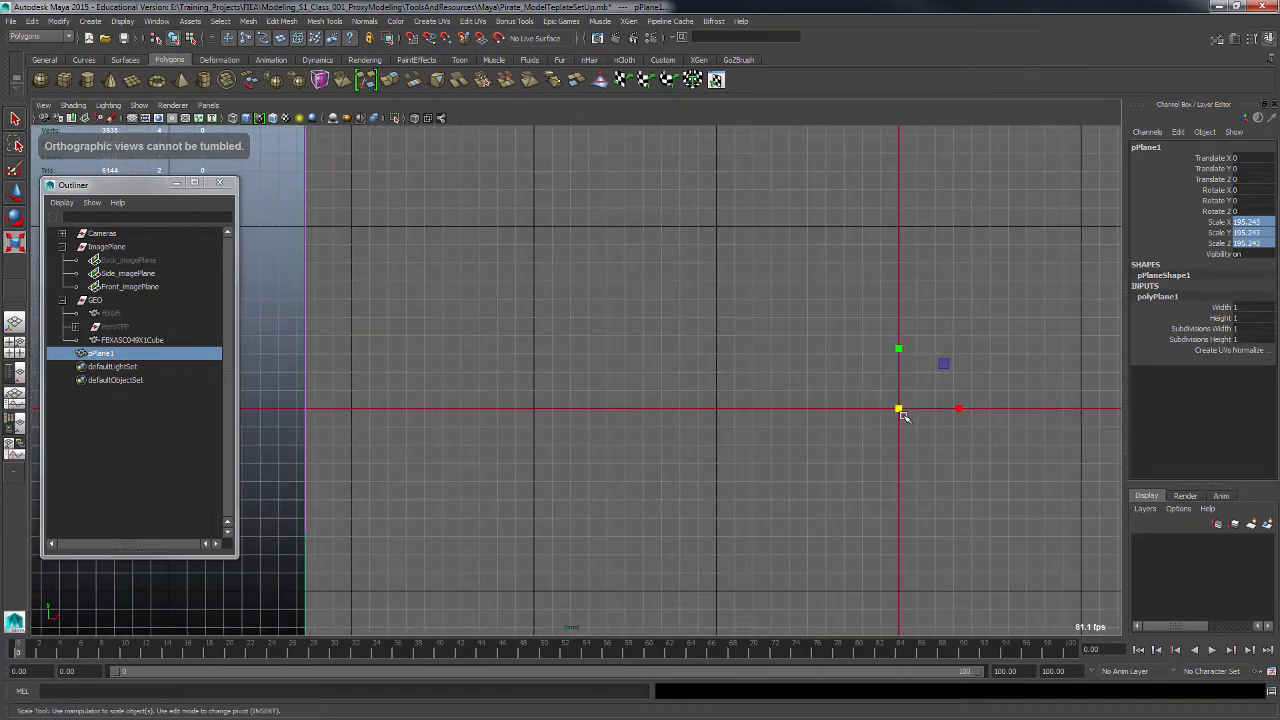
{"action": "left_click_drag", "start_coordinate": [898, 409], "coordinate": [901, 411]}
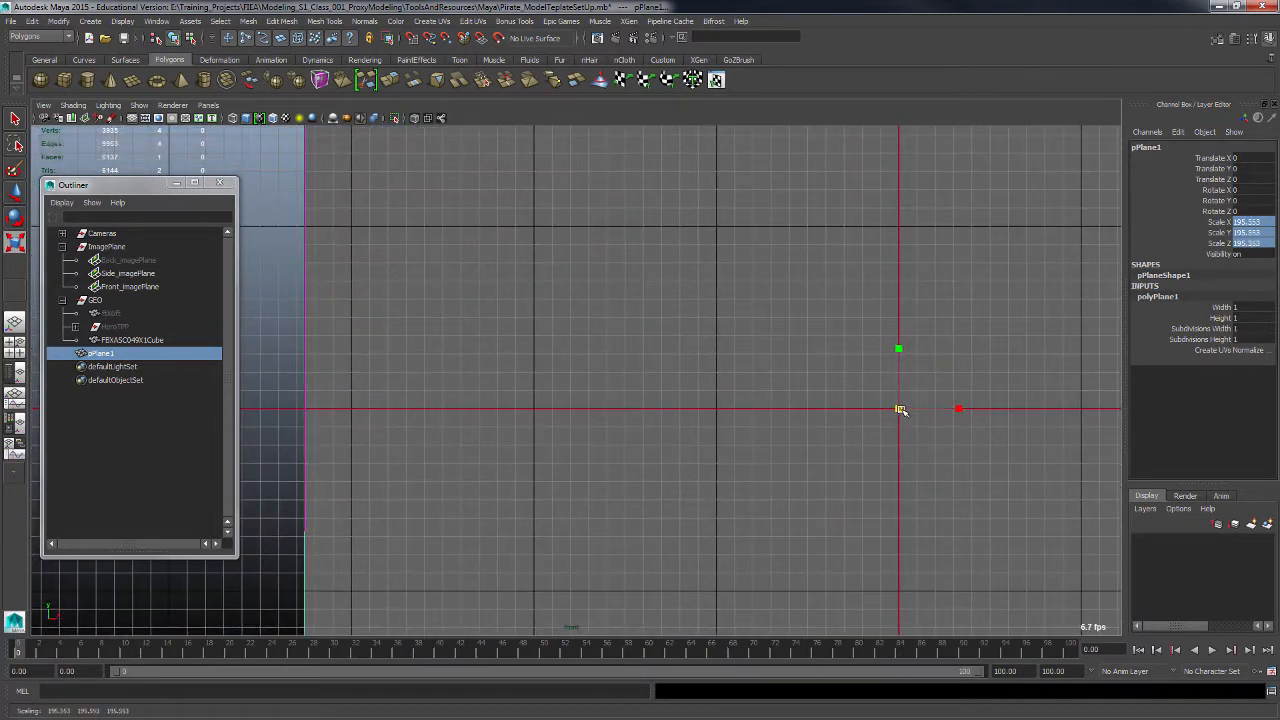
{"action": "left_click_drag", "start_coordinate": [1261, 224], "coordinate": [1263, 240]}
{"action": "left_click", "coordinate": [1238, 243]}
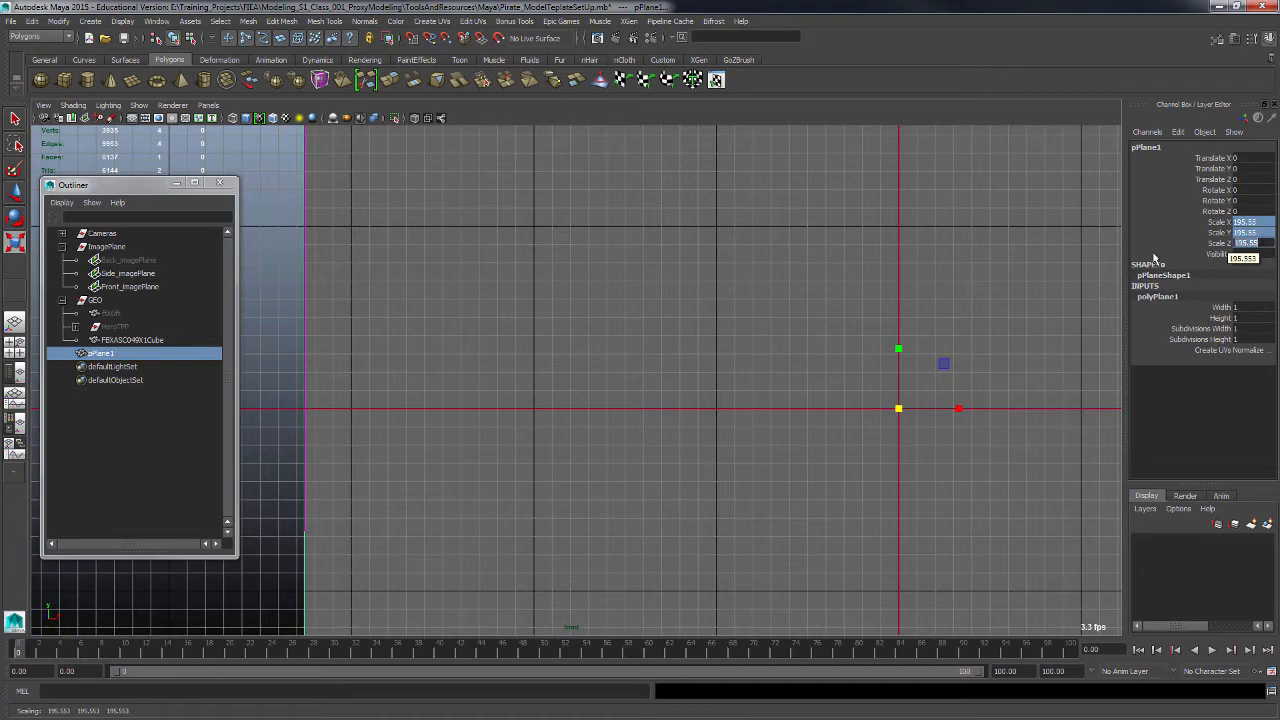
- Switch from the front view to an enlarged perspective view showing pPlane1 with both reference image planes
{"action": "right_click_drag", "start_coordinate": [834, 372], "coordinate": [600, 330], "text": "alt"}
{"action": "left_click", "coordinate": [774, 306], "text": "alt"}
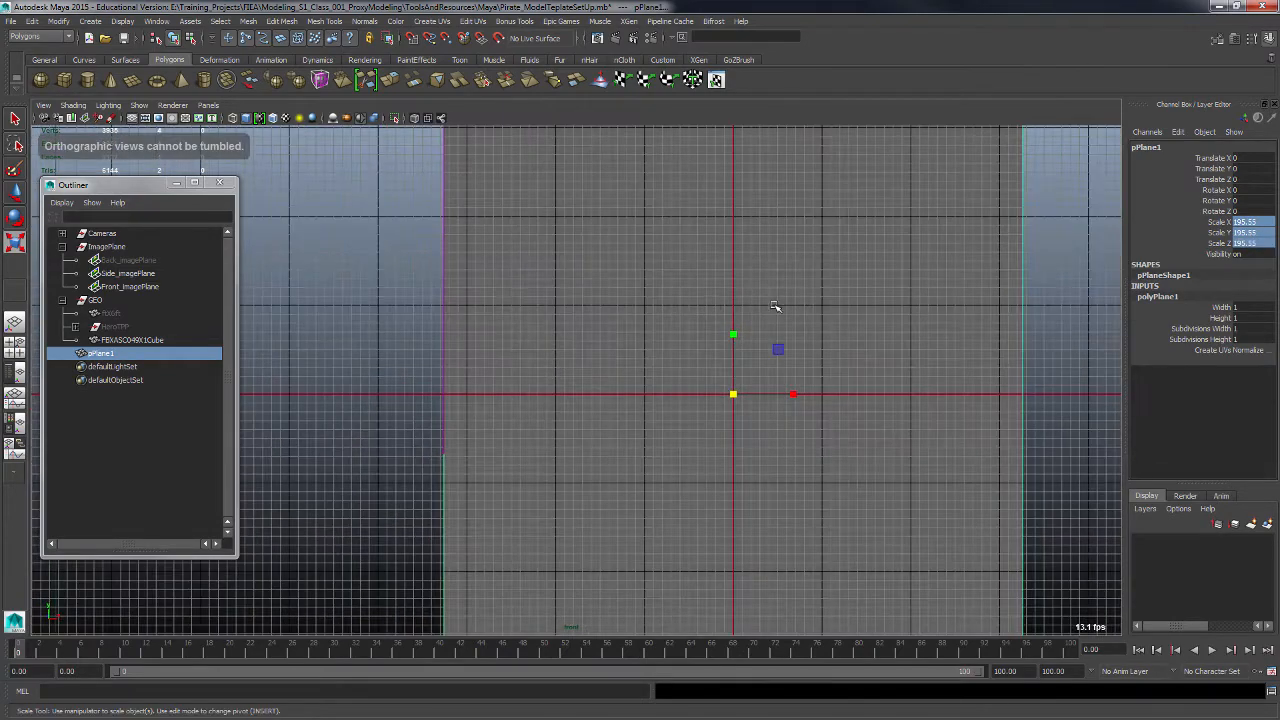
{"action": "middle_click_drag", "start_coordinate": [774, 306], "coordinate": [643, 401], "text": "alt"}
{"action": "right_click_drag", "start_coordinate": [817, 389], "coordinate": [656, 348], "text": "alt"}
{"action": "key", "text": "space"}
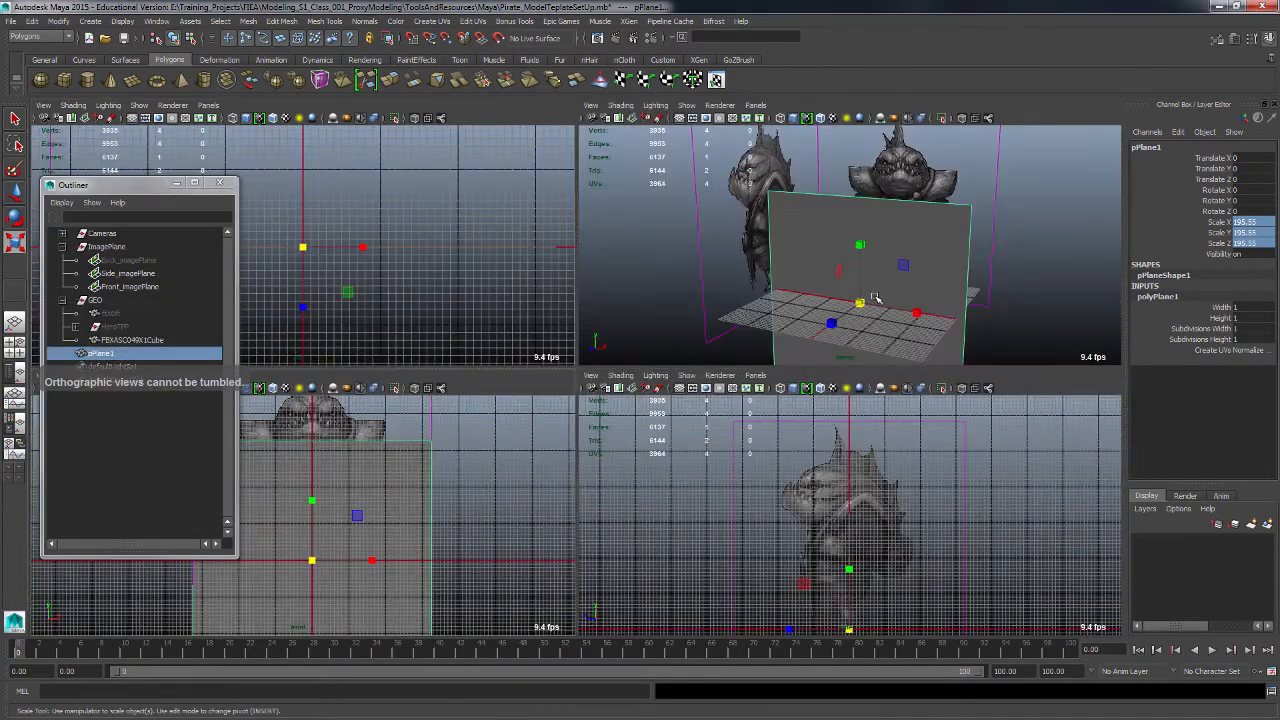
{"action": "key", "text": "space"}
{"action": "left_click_drag", "start_coordinate": [778, 382], "coordinate": [763, 377], "text": "alt"}
{"action": "middle_click_drag", "start_coordinate": [900, 437], "coordinate": [937, 354], "text": "alt"}
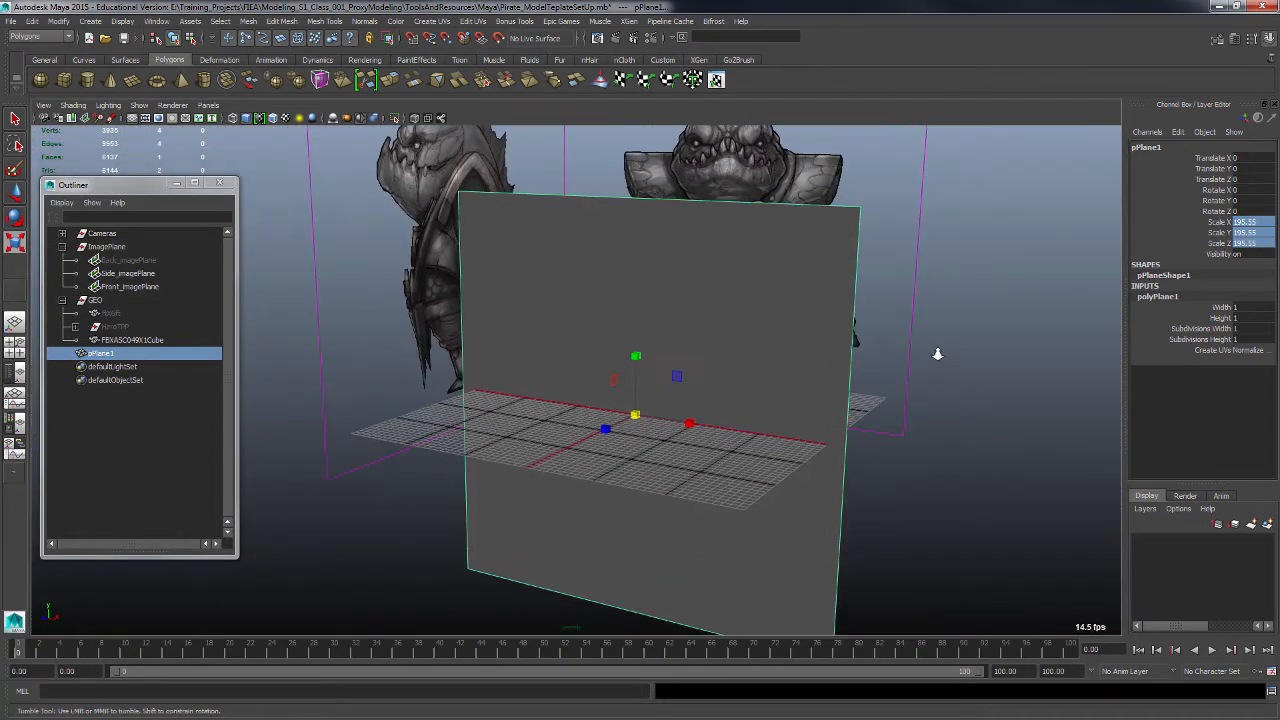
{"action": "right_click_drag", "start_coordinate": [937, 354], "coordinate": [777, 369], "text": "alt"}
{"action": "left_click_drag", "start_coordinate": [777, 369], "coordinate": [834, 394], "text": "alt"}
- Move pPlane1's pivot straight down and snap it to the middle of the plane's bottom edge
{"action": "key", "text": "w"}
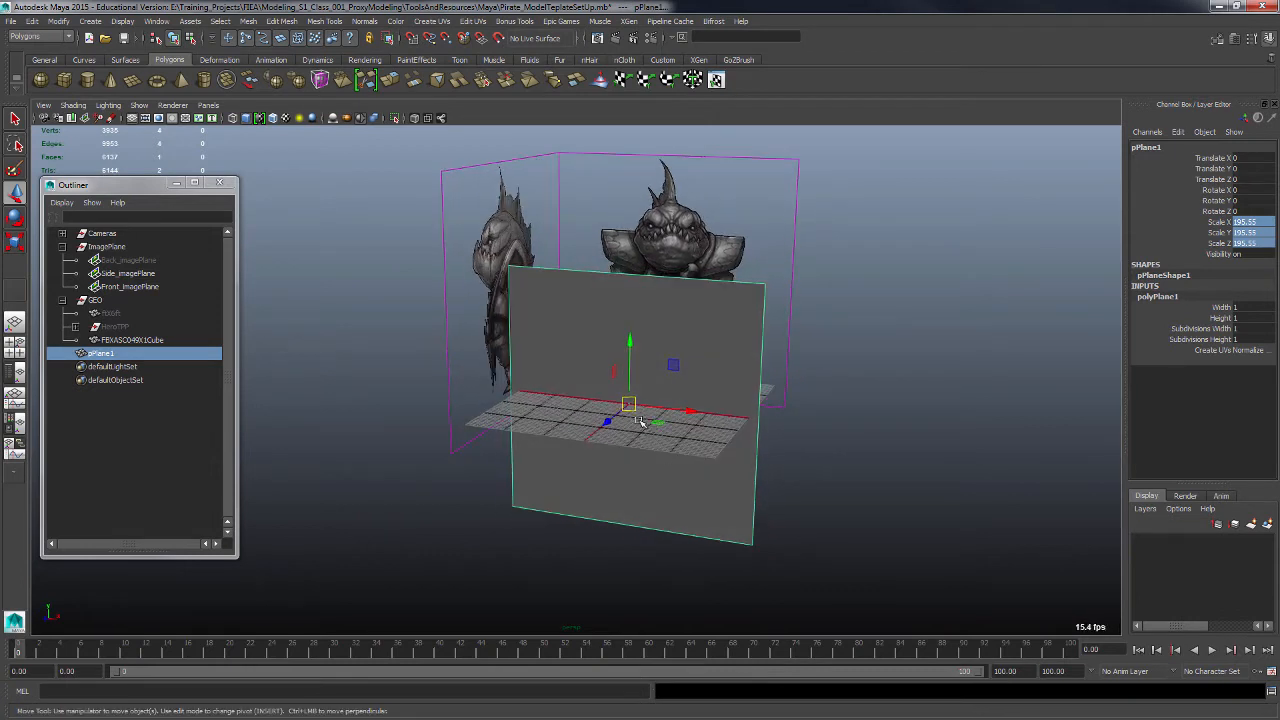
{"action": "key", "text": "Insert"}
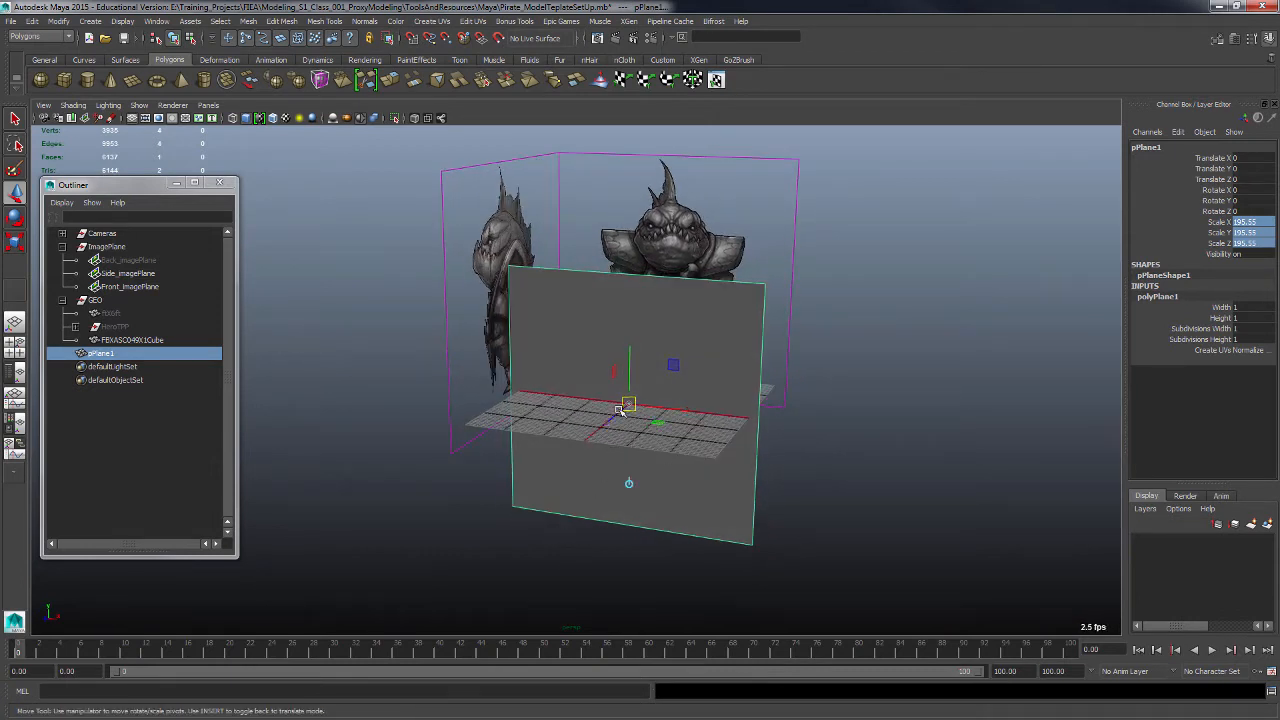
{"action": "left_click_drag", "start_coordinate": [629, 354], "coordinate": [629, 407]}
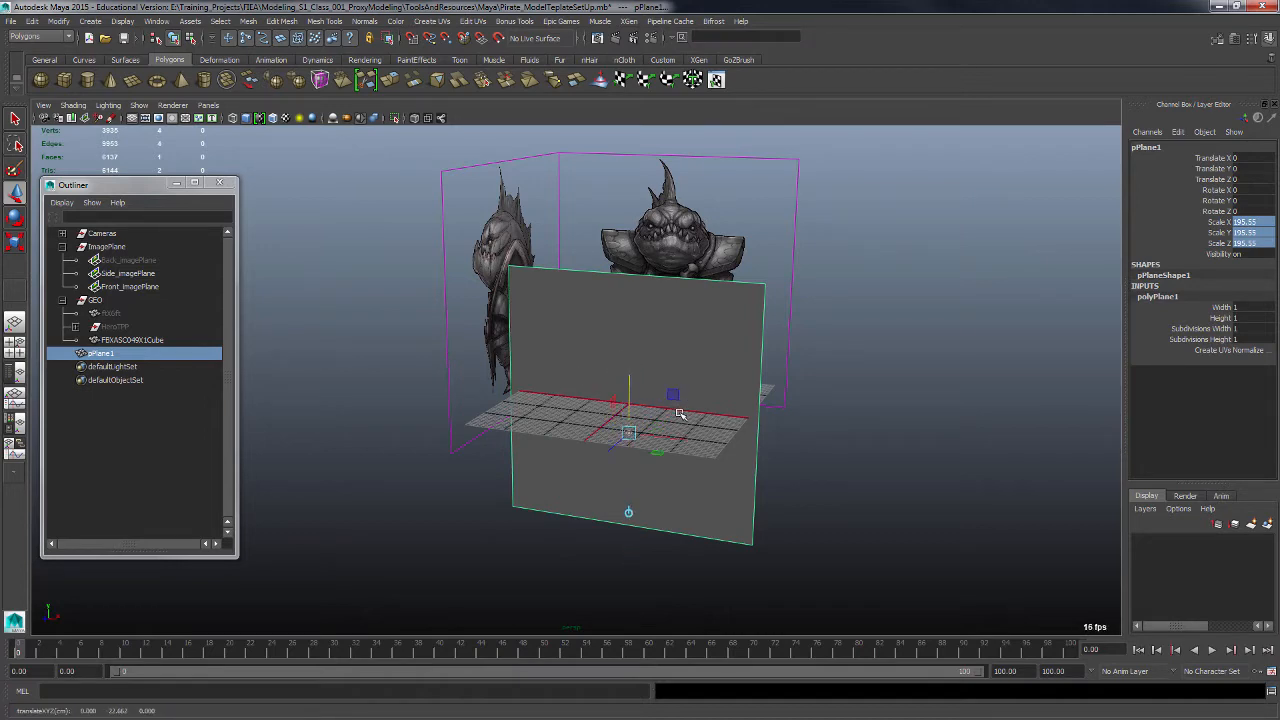
{"action": "left_click_drag", "start_coordinate": [714, 422], "coordinate": [630, 448], "text": "alt"}
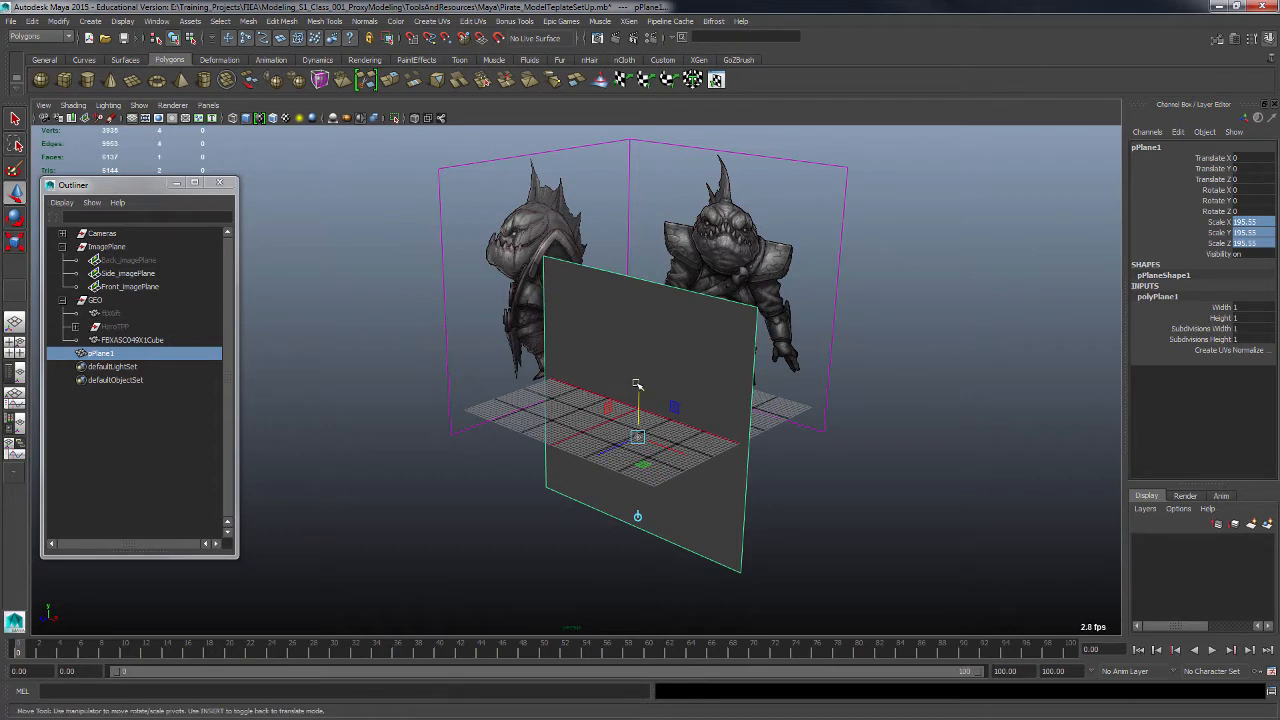
{"action": "left_click_drag", "start_coordinate": [636, 395], "coordinate": [635, 496]}
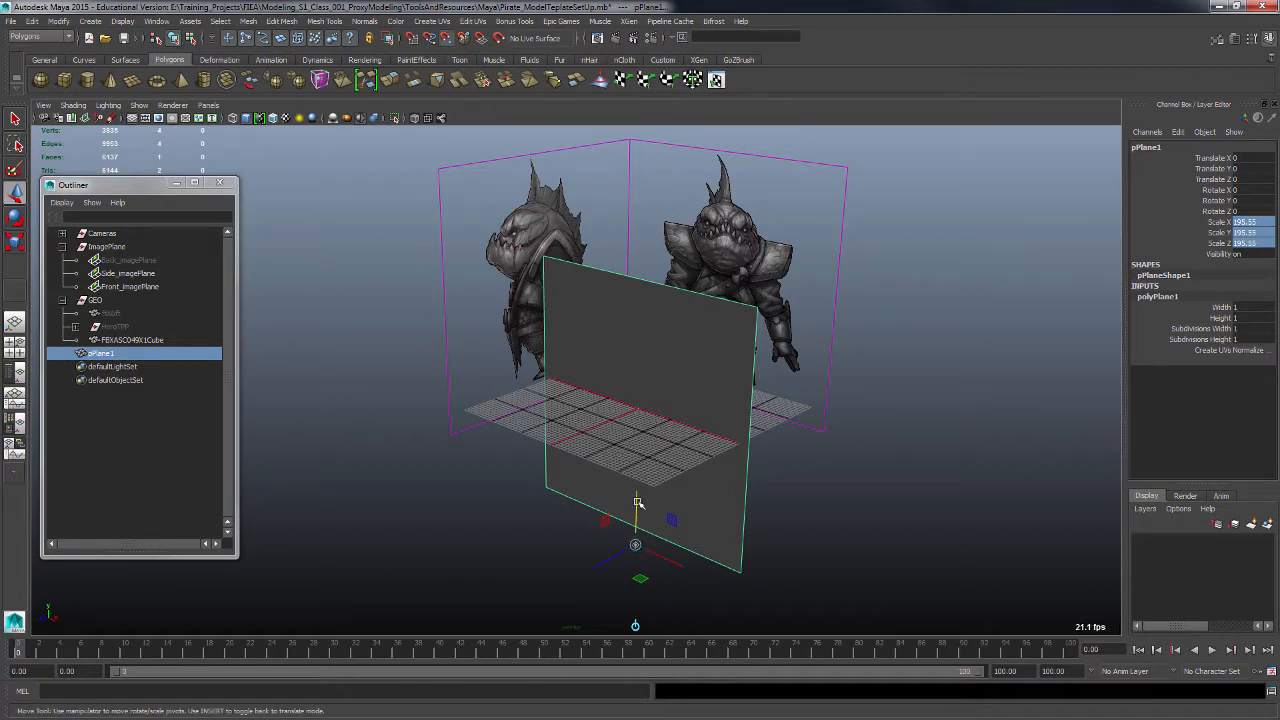
{"action": "left_click_drag", "start_coordinate": [637, 500], "coordinate": [636, 527]}
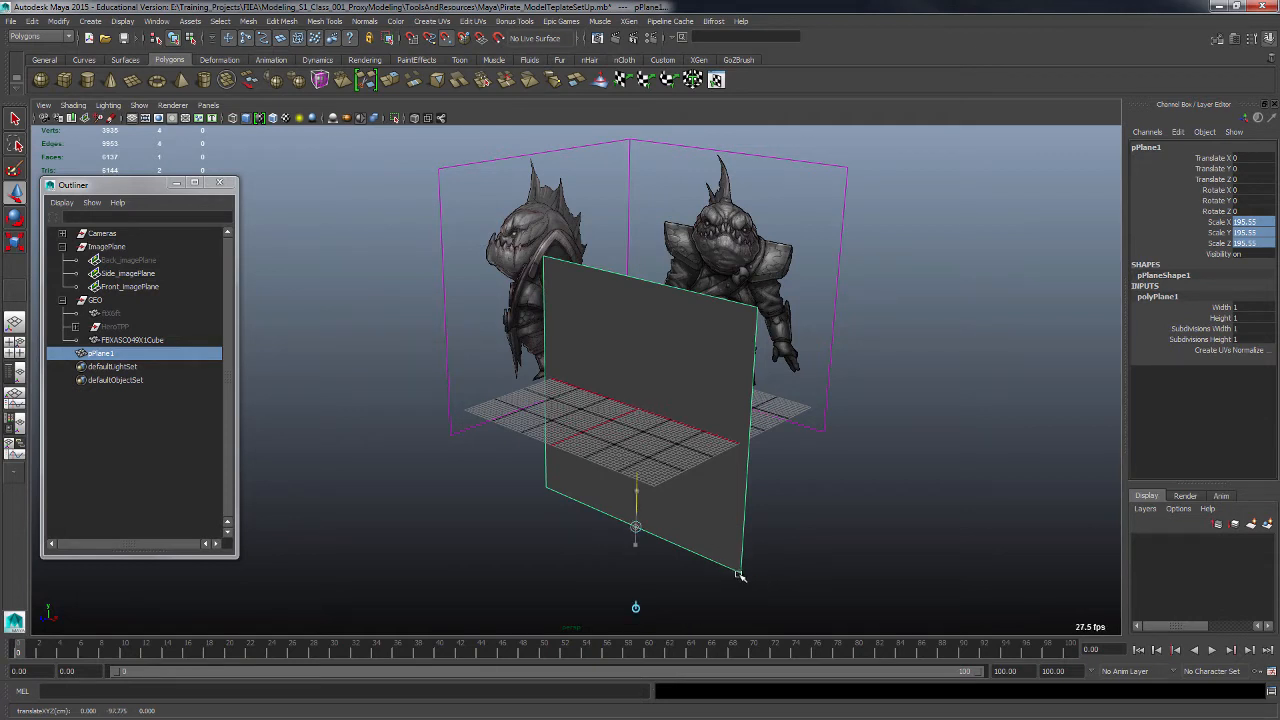
- Try snapping pPlane1's pivot to the plane's bottom corner vertex, and undo the move
{"action": "key", "text": "v"}
{"action": "left_click_drag", "start_coordinate": [636, 527], "coordinate": [743, 530]}
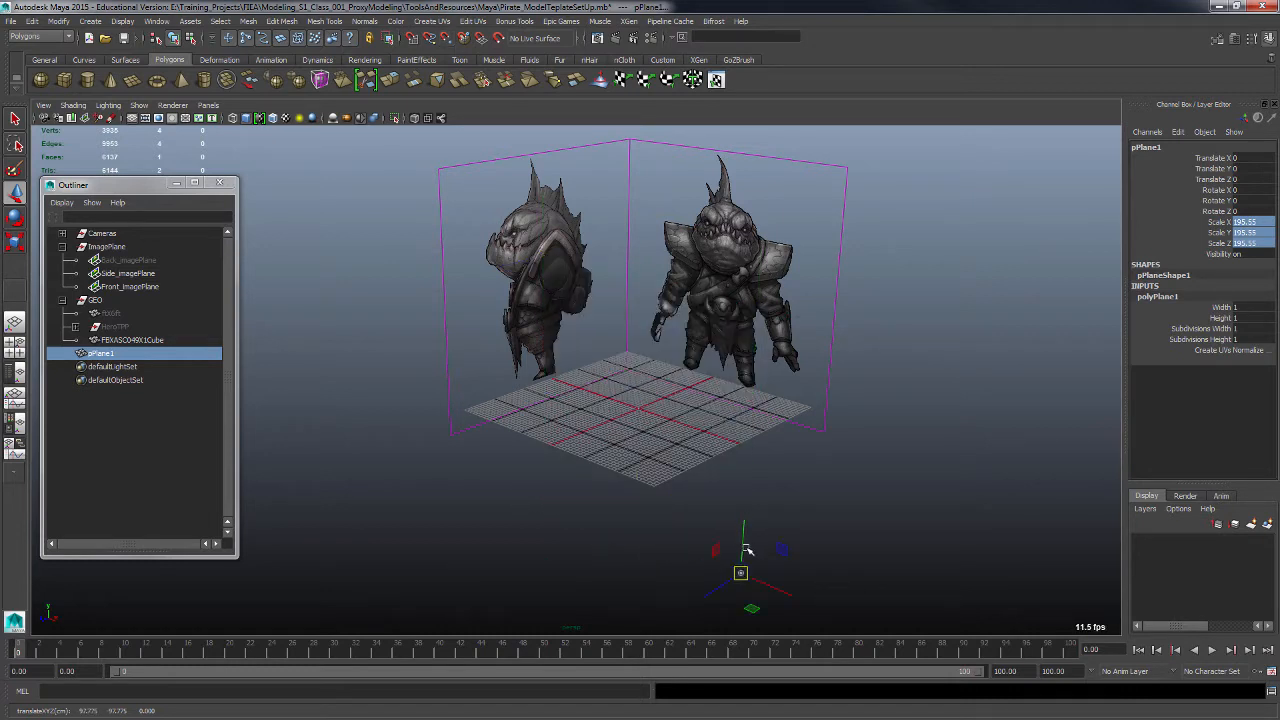
{"action": "key", "text": "ctrl+z"}
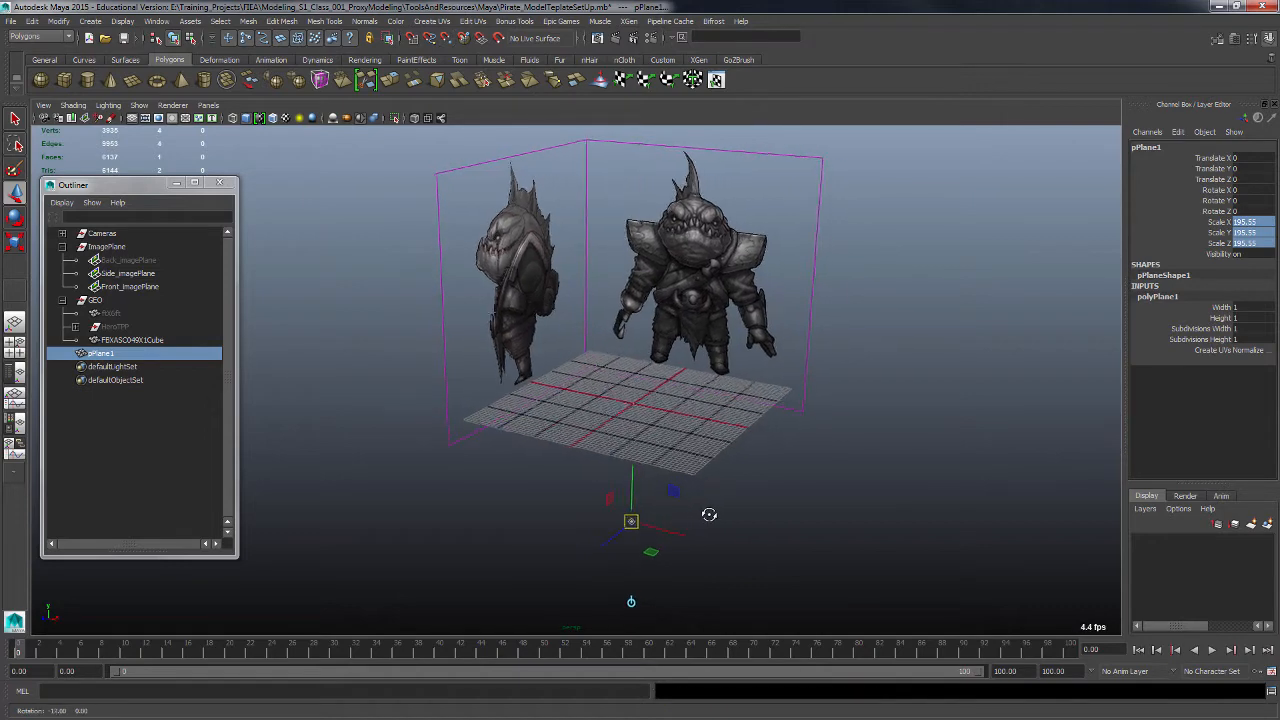
{"action": "key", "text": "ctrl+z"}
- Finish pivot editing with pPlane1's pivot at the middle of its bottom edge
{"action": "left_click_drag", "start_coordinate": [680, 506], "coordinate": [734, 573], "text": "alt"}
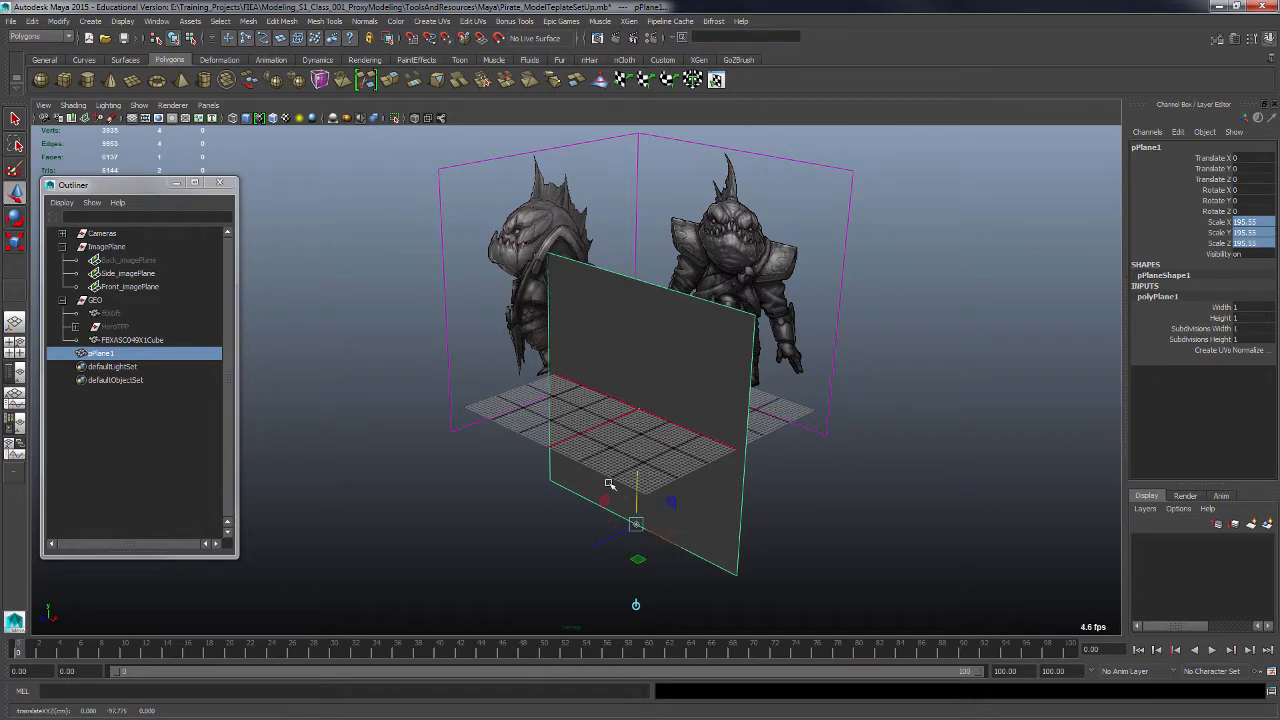
{"action": "key", "text": "Insert"}
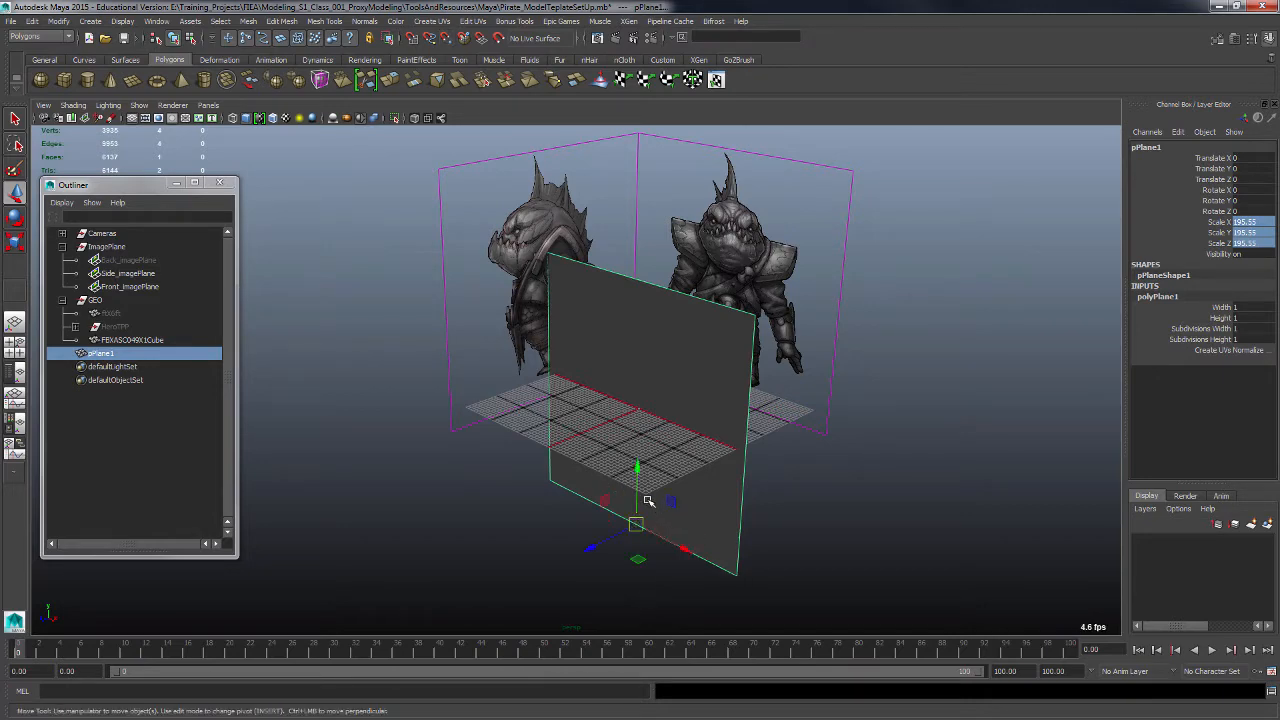
{"action": "left_click_drag", "start_coordinate": [616, 541], "coordinate": [626, 463], "text": "alt"}
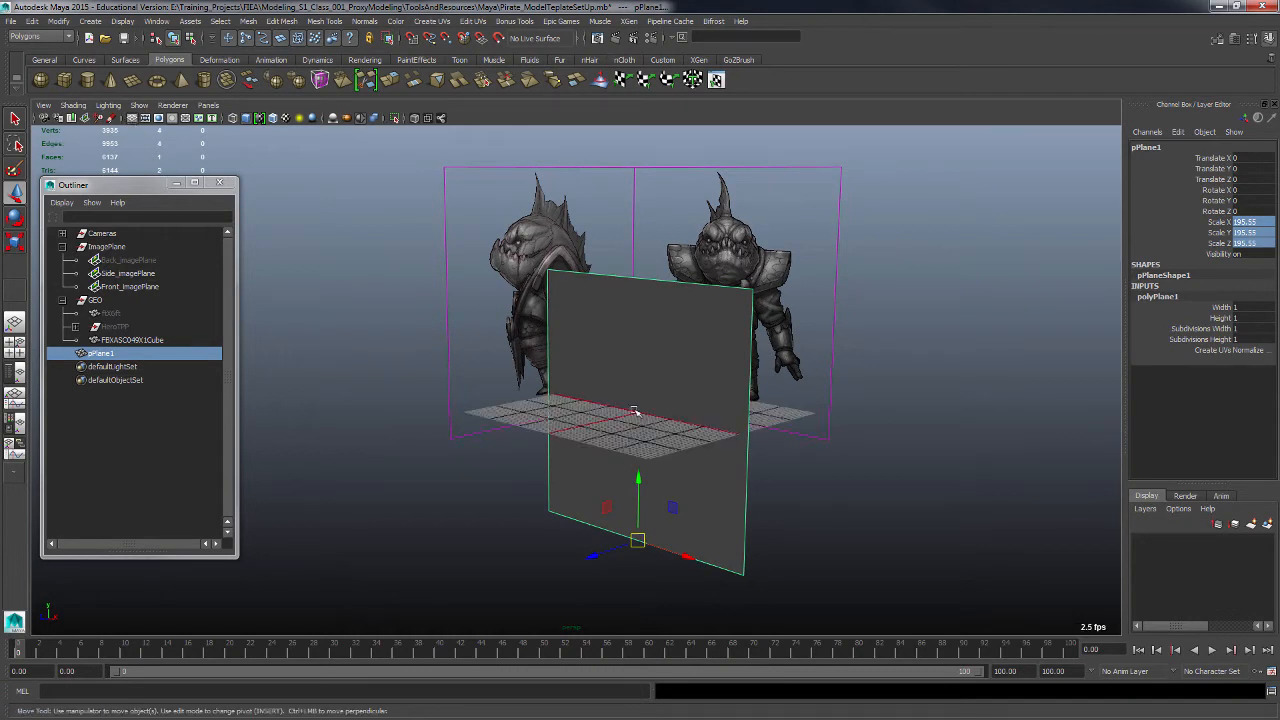
{"action": "left_click_drag", "start_coordinate": [620, 416], "coordinate": [620, 440], "text": "alt"}
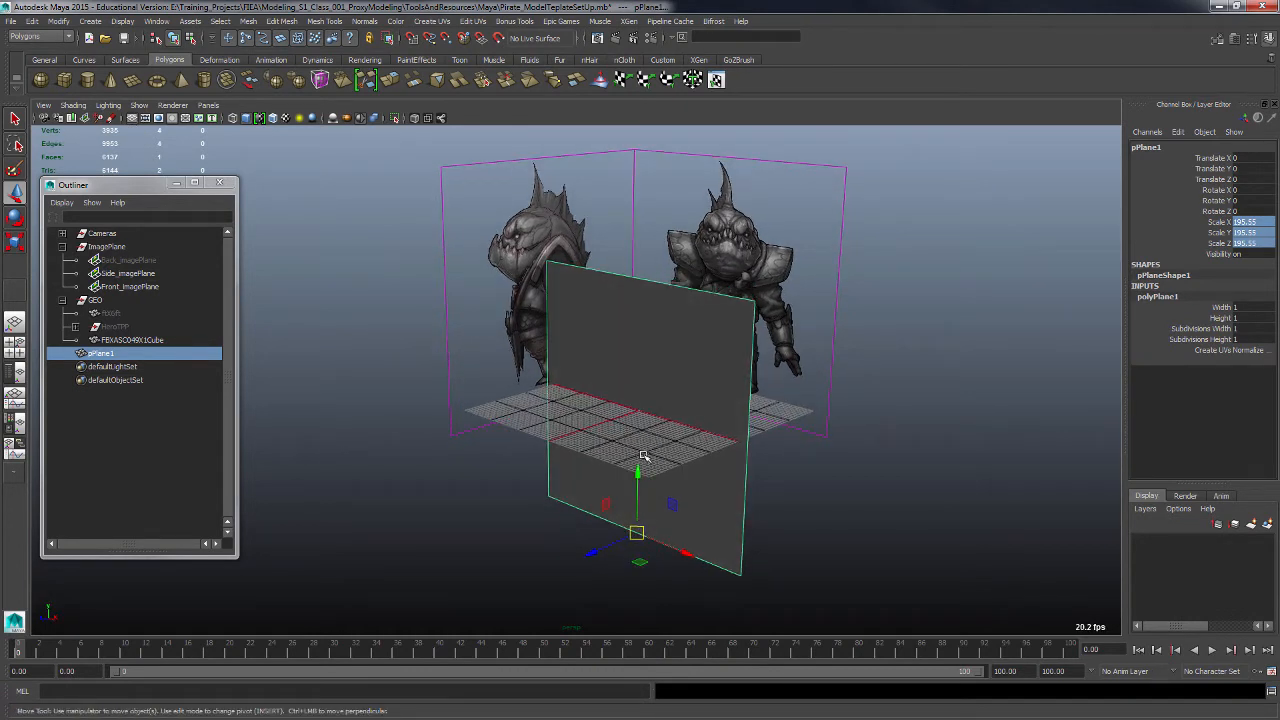
- Try moving pPlane1 freely onto a grid point with grid snapping, and undo the move
{"action": "key", "text": "x"}
{"action": "left_click_drag", "start_coordinate": [637, 478], "coordinate": [629, 424]}
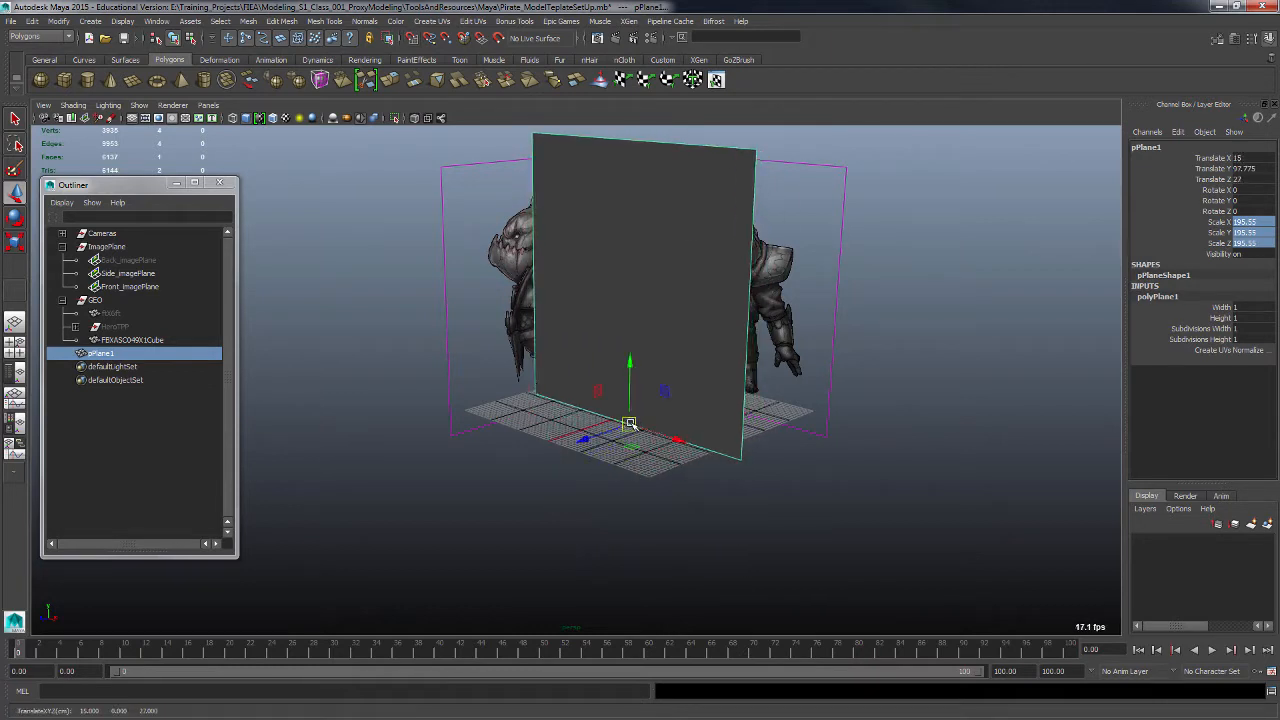
{"action": "key", "text": "ctrl+z"}
- Raise pPlane1 vertically with grid snapping until its bottom edge rests on the grid, at Translate Y 97.775
{"action": "key", "text": "x"}
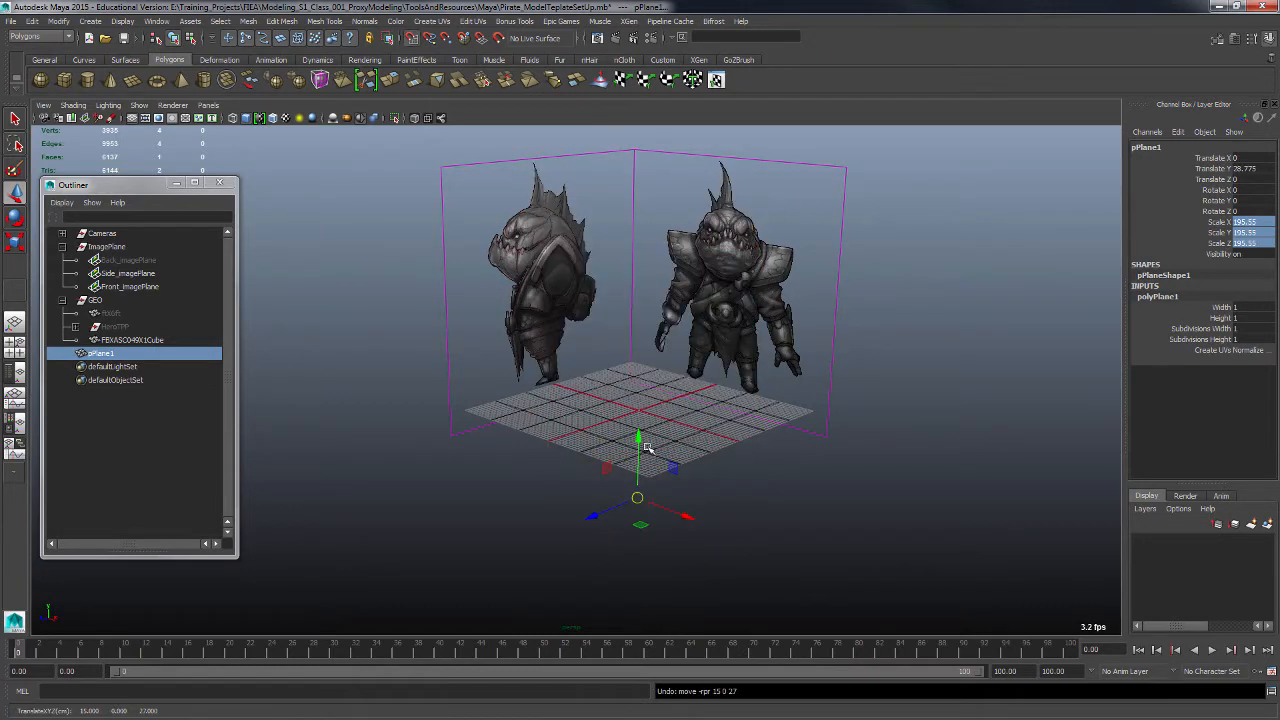
{"action": "mouse_move", "coordinate": [640, 440]}
{"action": "left_mouse_down"}
{"action": "mouse_move", "coordinate": [637, 410]}
{"action": "mouse_move", "coordinate": [660, 472]}
{"action": "mouse_move", "coordinate": [646, 443]}
{"action": "left_mouse_up"}
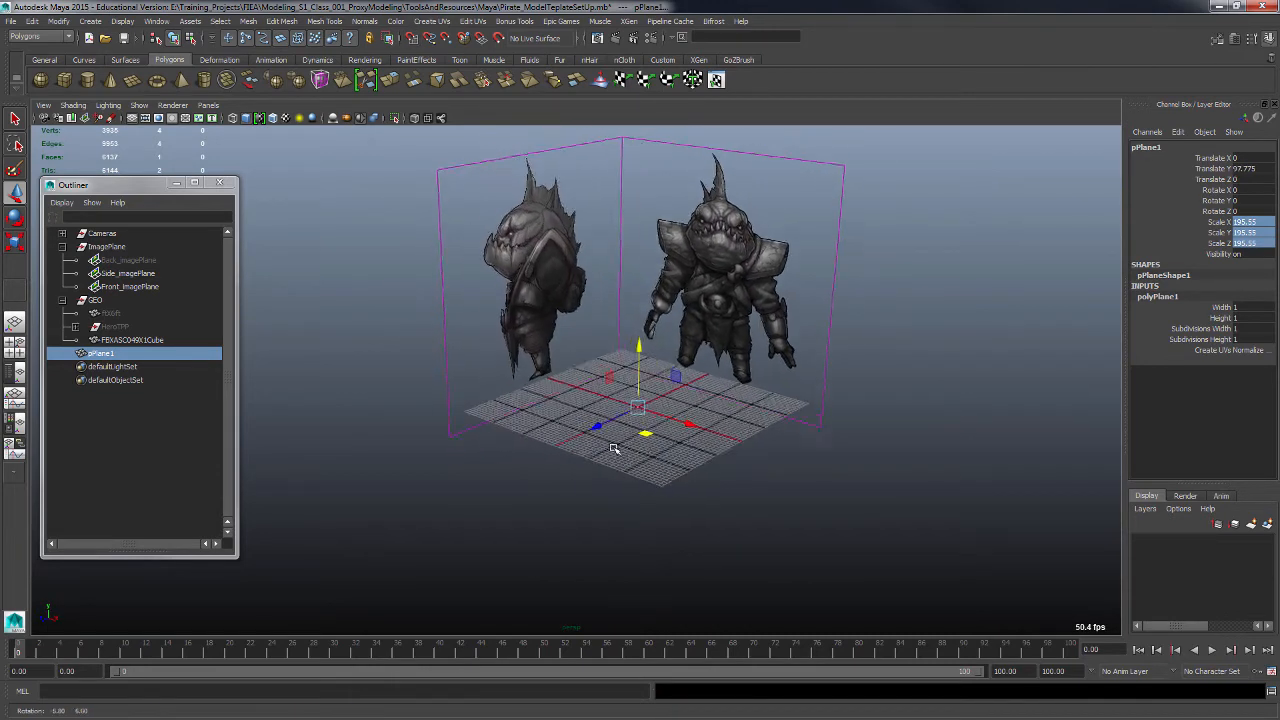
{"action": "right_click_drag", "start_coordinate": [646, 443], "coordinate": [813, 517], "text": "alt"}
{"action": "left_click_drag", "start_coordinate": [813, 517], "coordinate": [762, 516], "text": "alt"}
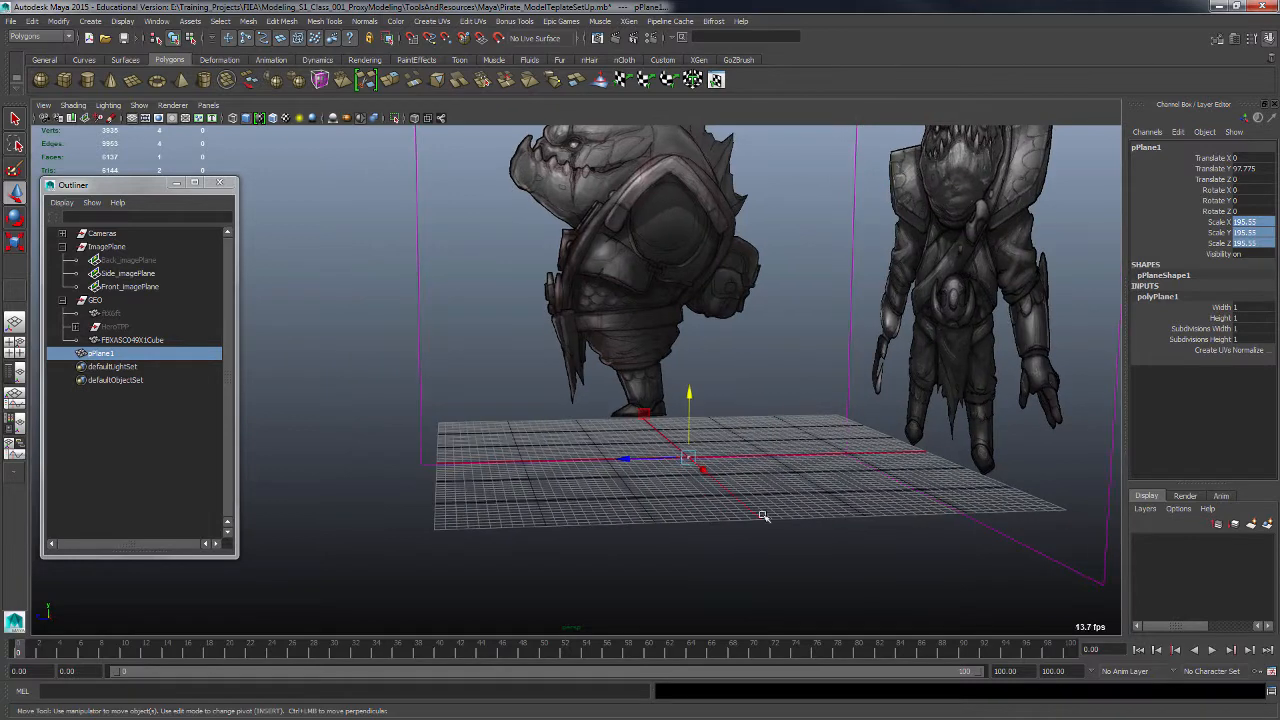
- Try resetting pPlane1's Translate Y to 0, and raise the plane with grid snapping back to Translate Y 97.775
{"action": "double_click", "coordinate": [1246, 243]}
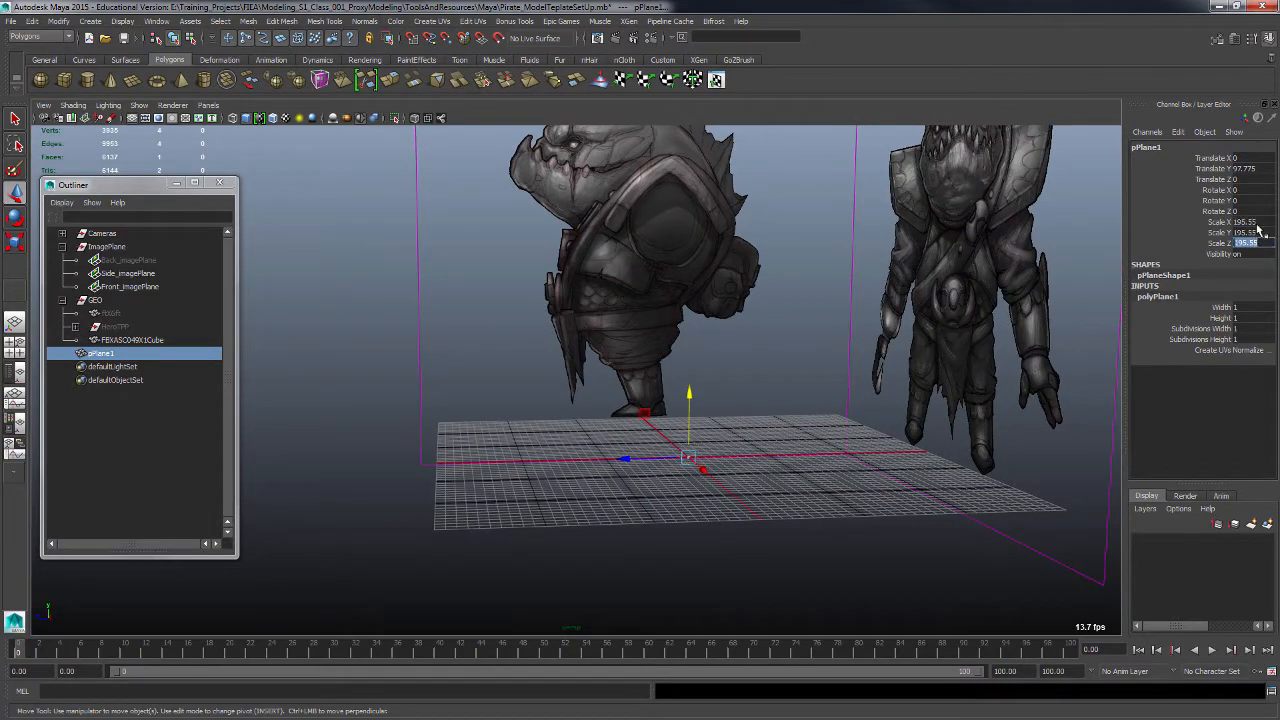
{"action": "left_click_drag", "start_coordinate": [1252, 243], "coordinate": [1246, 221]}
{"action": "left_click_drag", "start_coordinate": [965, 362], "coordinate": [1008, 370], "text": "alt"}
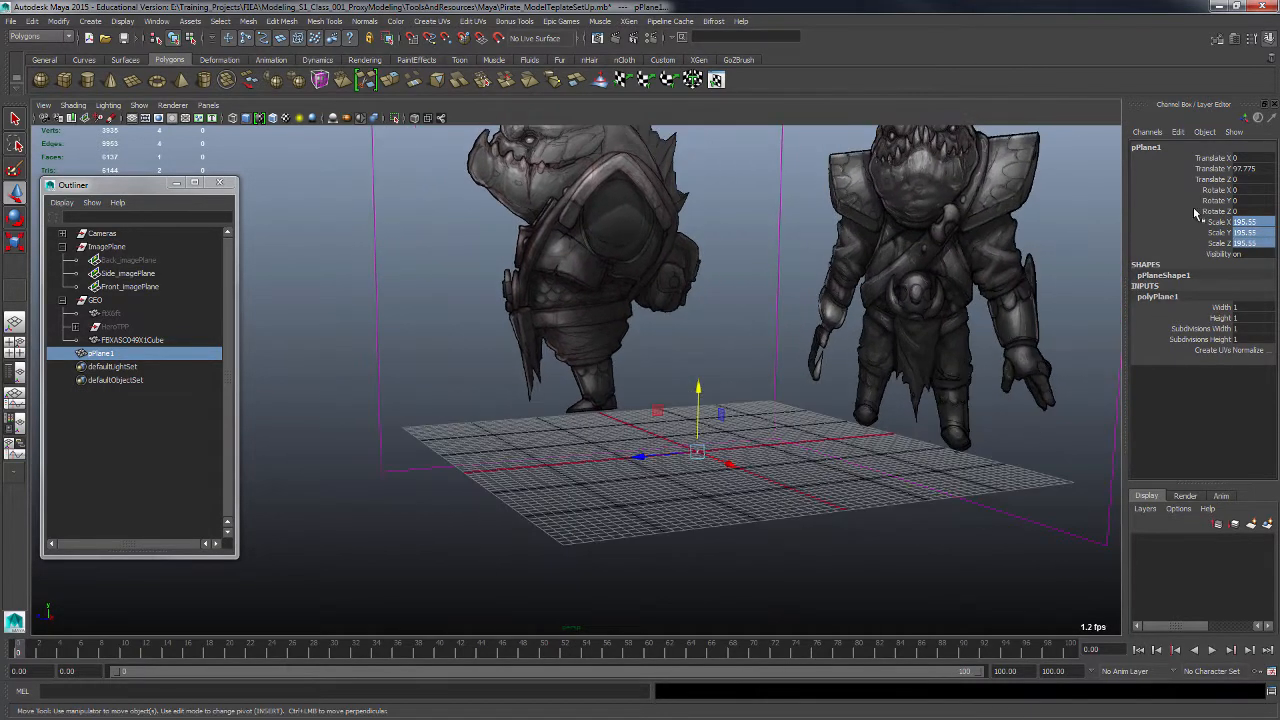
{"action": "double_click", "coordinate": [1266, 169]}
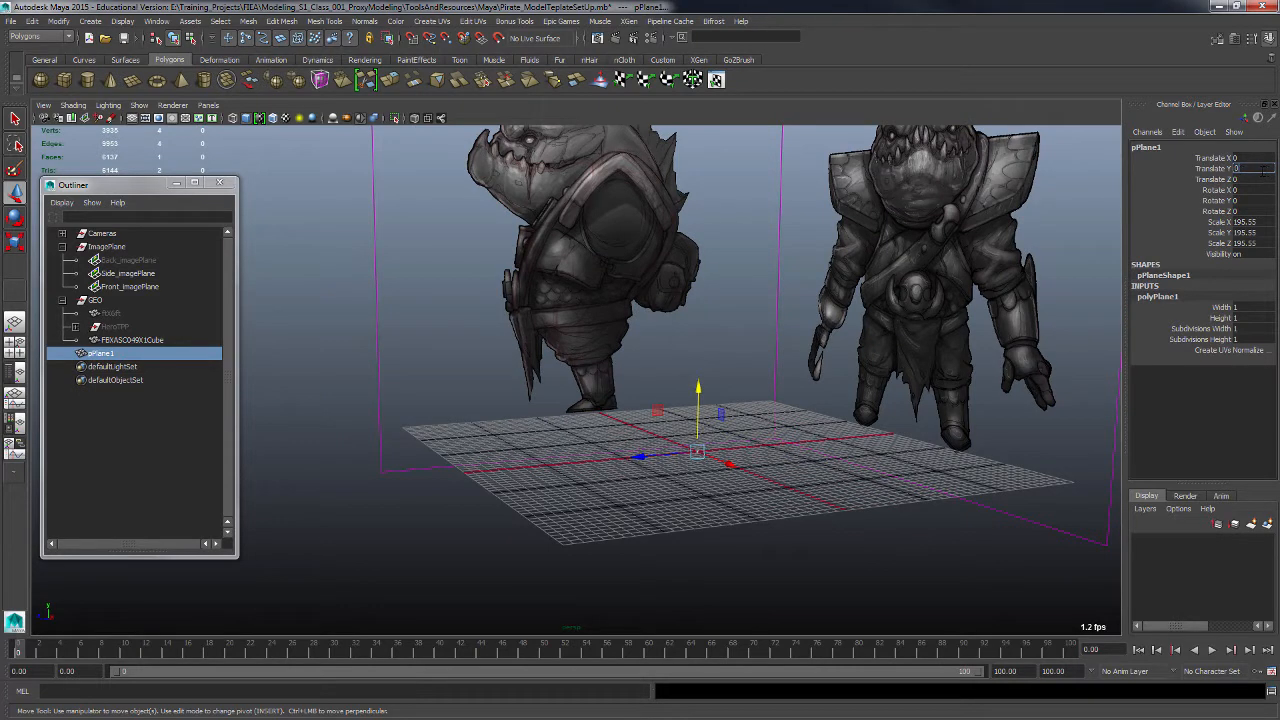
{"action": "type", "text": "0"}
{"action": "key", "text": "Return"}
{"action": "left_click_drag", "start_coordinate": [824, 403], "coordinate": [914, 346], "text": "alt"}
{"action": "right_click_drag", "start_coordinate": [914, 346], "coordinate": [874, 321], "text": "alt"}
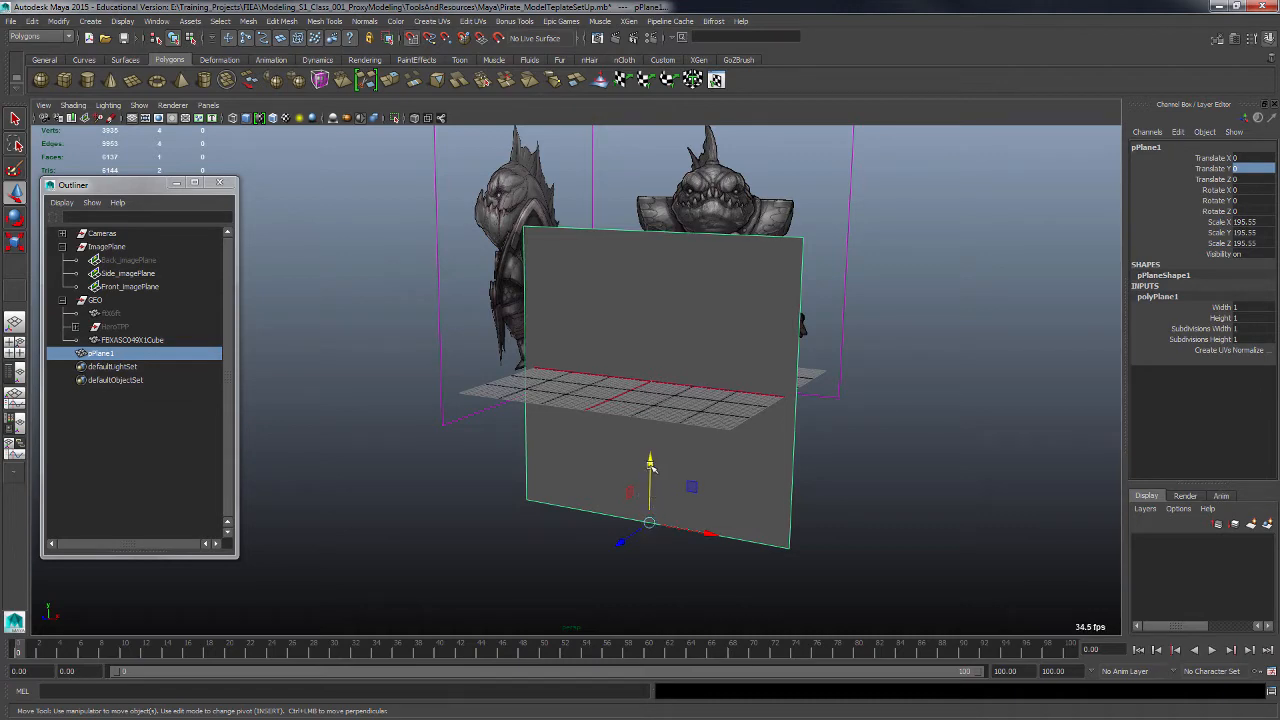
{"action": "left_click_drag", "start_coordinate": [649, 462], "coordinate": [694, 465]}
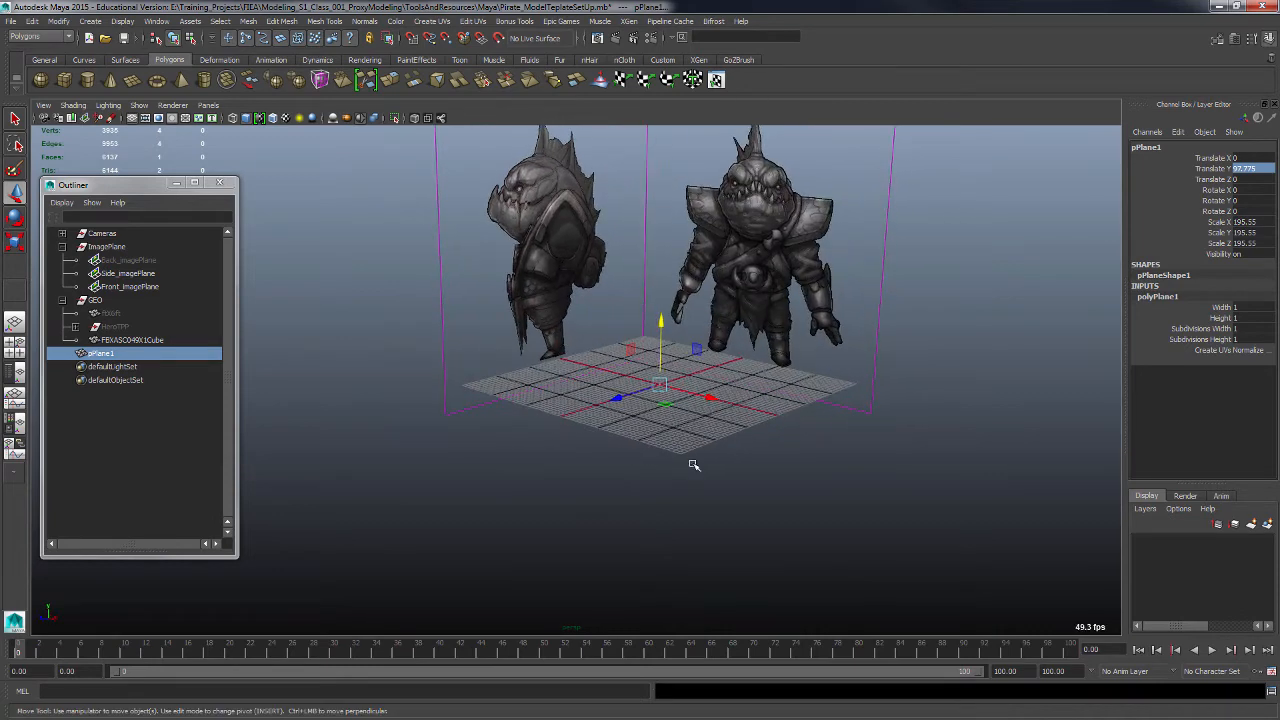
- Try sliding pPlane1 along the Z axis and snap it back to the grid centre at Translate Z 0
{"action": "right_click_drag", "start_coordinate": [855, 459], "coordinate": [640, 406], "text": "alt"}
{"action": "left_click_drag", "start_coordinate": [640, 406], "coordinate": [731, 486], "text": "alt"}
{"action": "mouse_move", "coordinate": [645, 489]}
{"action": "left_mouse_down"}
{"action": "mouse_move", "coordinate": [628, 510]}
{"action": "mouse_move", "coordinate": [645, 487]}
{"action": "left_mouse_up"}
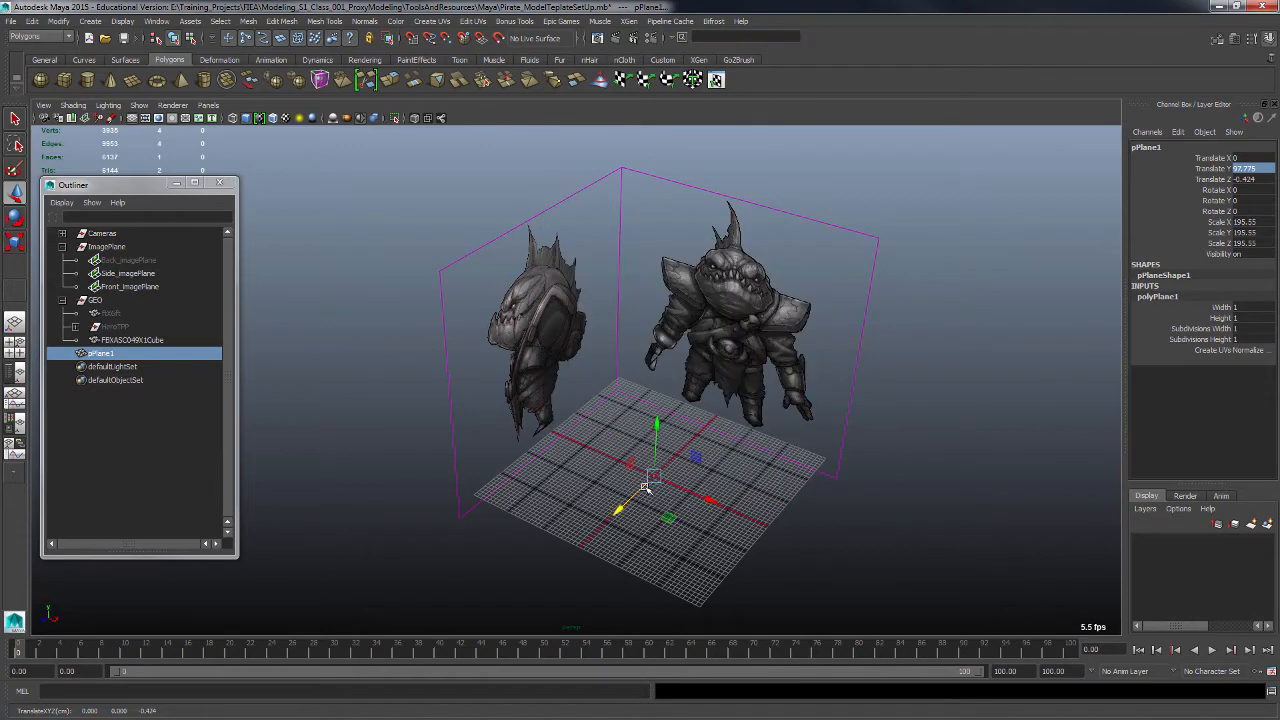
{"action": "left_click_drag", "start_coordinate": [642, 488], "coordinate": [655, 478]}
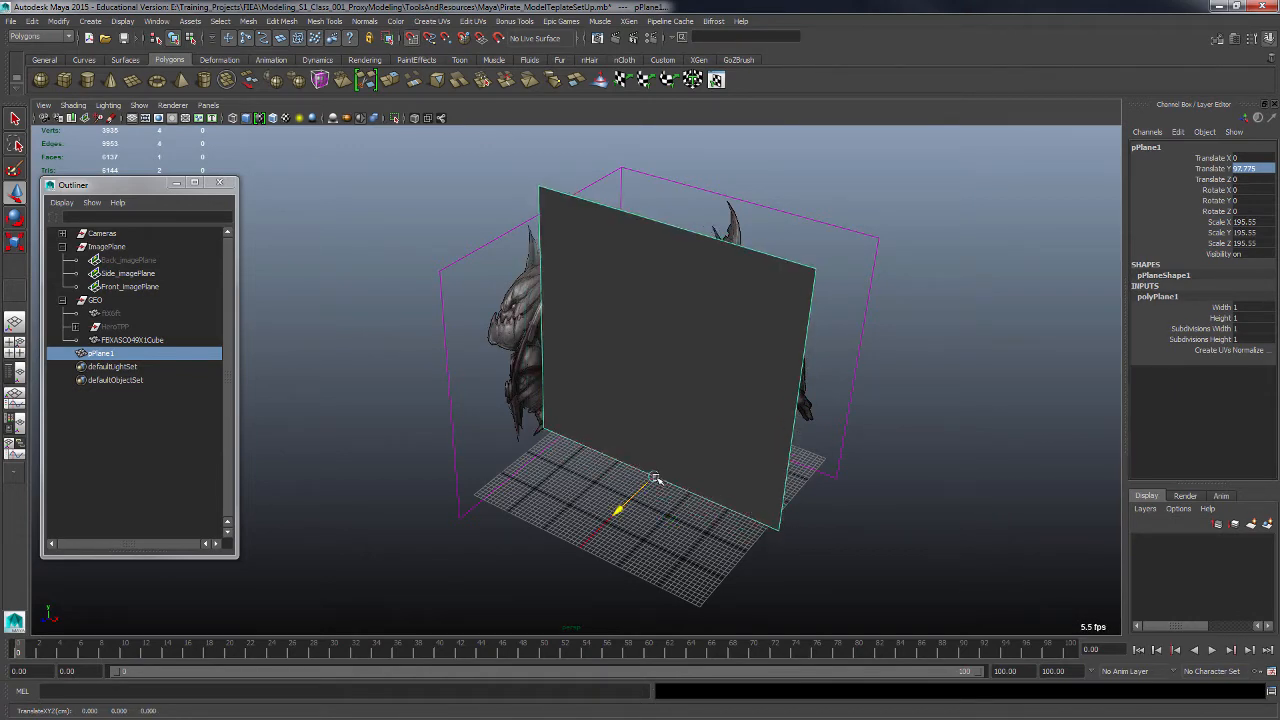
- Deselect pPlane1 and turn on Two Sided Lighting in the perspective view
{"action": "left_click_drag", "start_coordinate": [556, 535], "coordinate": [842, 549], "text": "alt"}
{"action": "left_click", "coordinate": [792, 582]}
{"action": "left_click_drag", "start_coordinate": [876, 500], "coordinate": [722, 519], "text": "alt"}
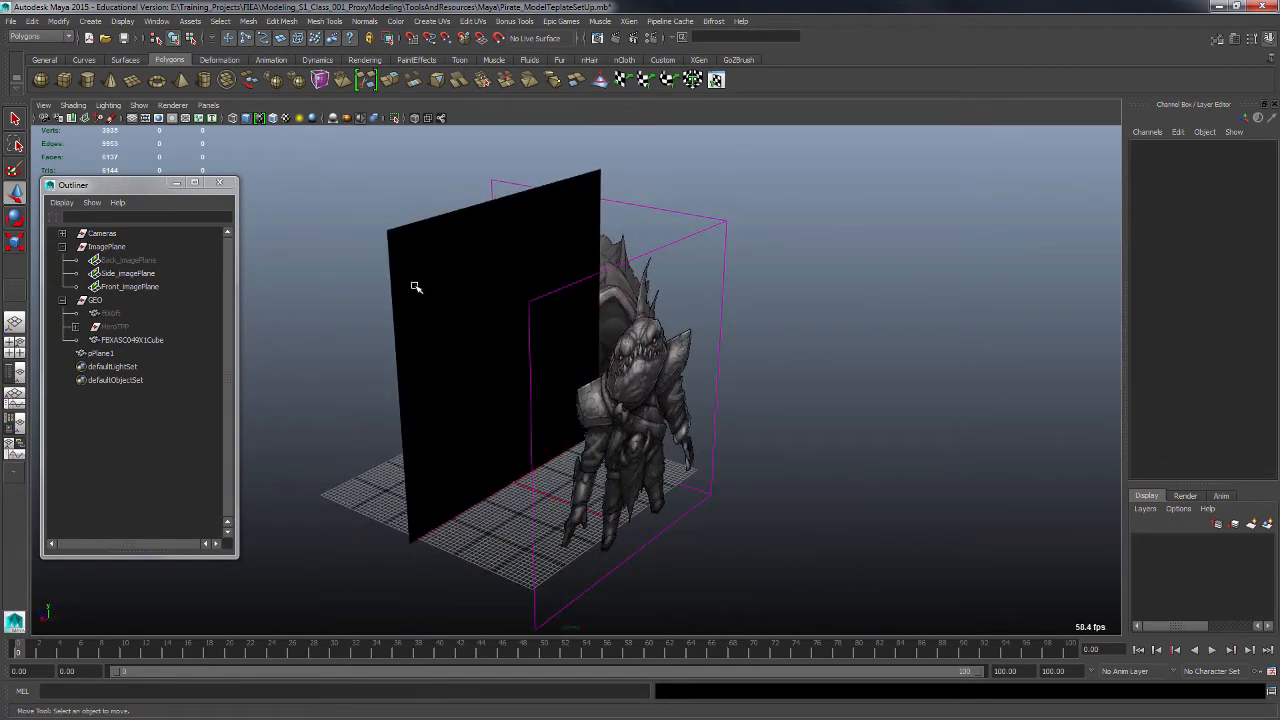
{"action": "left_click_drag", "start_coordinate": [416, 346], "coordinate": [471, 346], "text": "alt"}
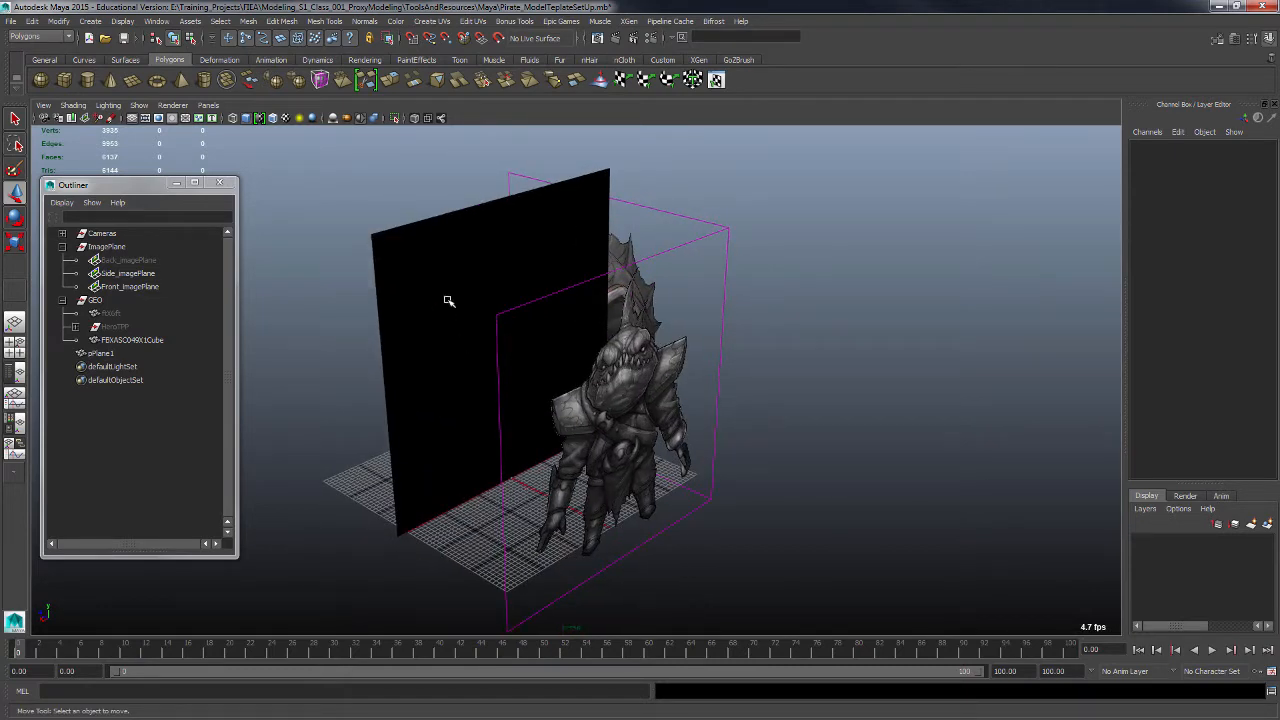
{"action": "left_click", "coordinate": [108, 105]}
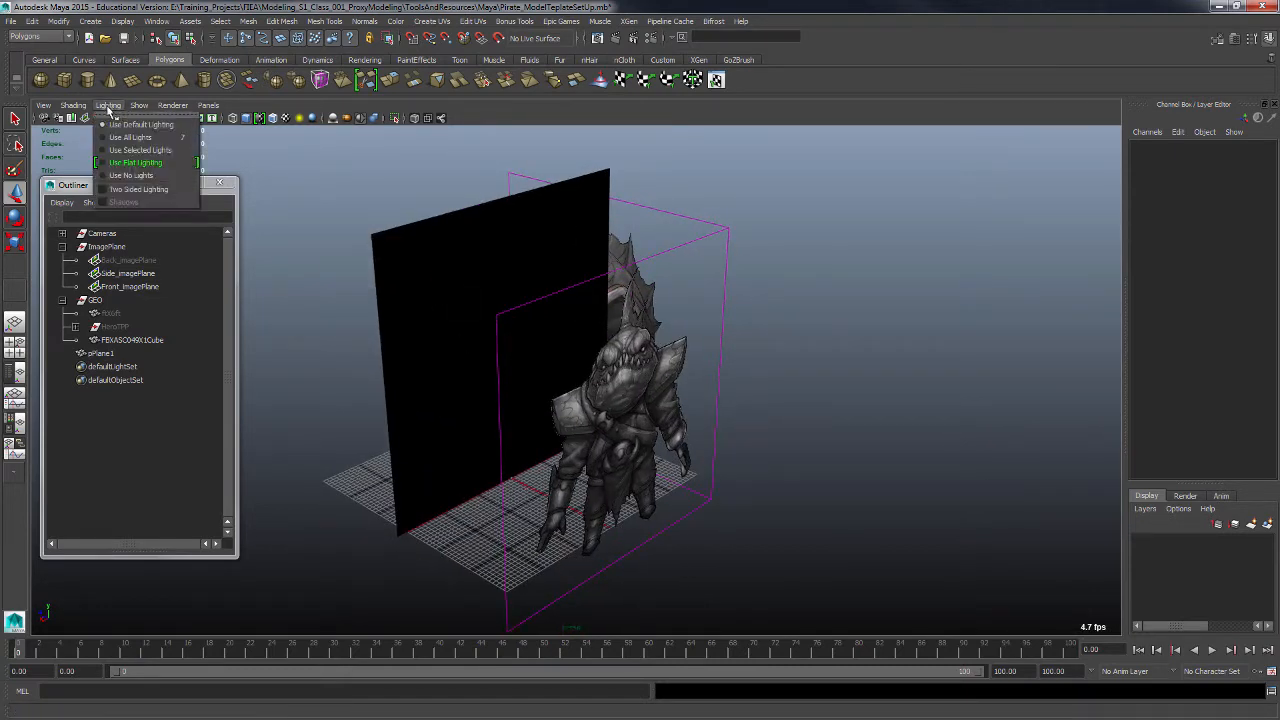
{"action": "left_click", "coordinate": [138, 189]}
{"action": "left_click_drag", "start_coordinate": [434, 271], "coordinate": [587, 278], "text": "alt"}
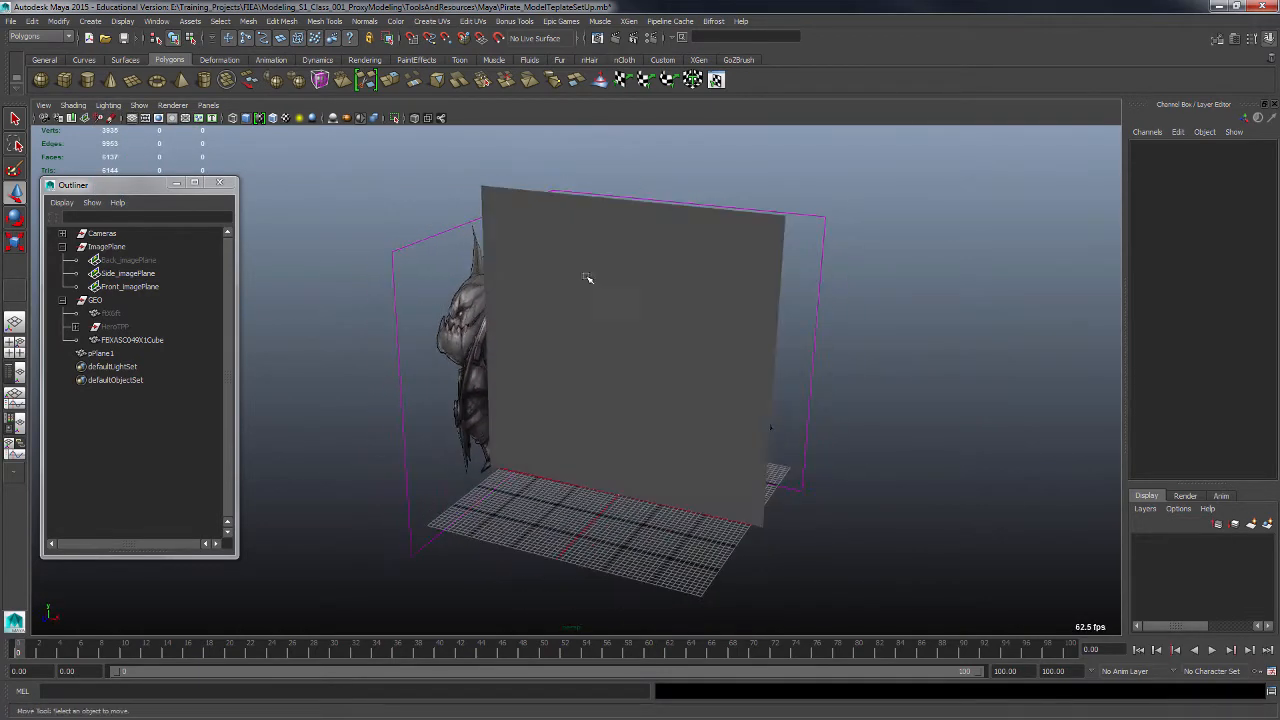
{"action": "left_click_drag", "start_coordinate": [850, 348], "coordinate": [744, 373], "text": "alt"}
{"action": "mouse_move", "coordinate": [511, 374]}
{"action": "left_mouse_down", "text": "alt"}
{"action": "mouse_move", "coordinate": [569, 340]}
{"action": "mouse_move", "coordinate": [517, 334]}
{"action": "mouse_move", "coordinate": [637, 361]}
{"action": "left_mouse_up", "text": "alt"}
- Switch the perspective view to textured shading with the plane and reference images in view
{"action": "key", "text": "6"}
{"action": "scroll", "coordinate": [637, 361], "scroll_direction": "down", "scroll_amount": 2}
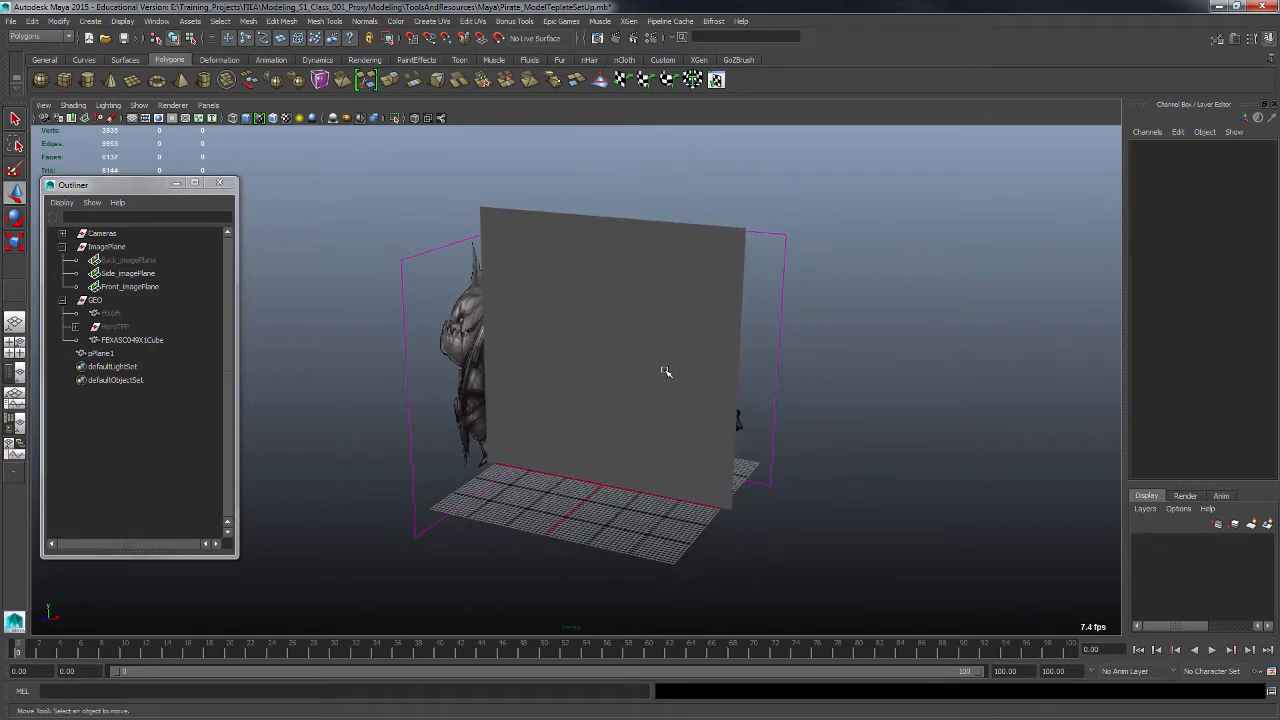
{"action": "left_click_drag", "start_coordinate": [665, 371], "coordinate": [660, 374], "text": "alt"}
{"action": "left_click_drag", "start_coordinate": [534, 446], "coordinate": [580, 446], "text": "alt"}
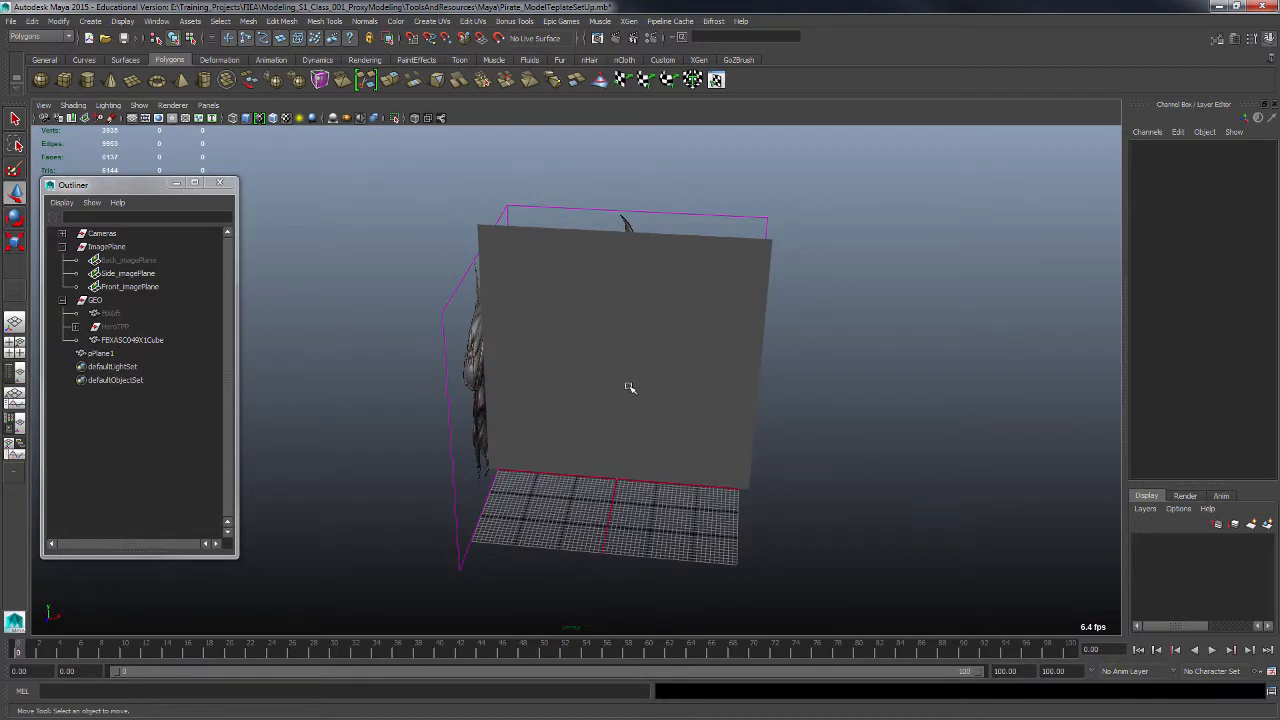
{"action": "mouse_move", "coordinate": [629, 387]}
{"action": "left_mouse_down", "text": "alt"}
{"action": "mouse_move", "coordinate": [749, 383]}
{"action": "mouse_move", "coordinate": [633, 379]}
{"action": "left_mouse_up", "text": "alt"}
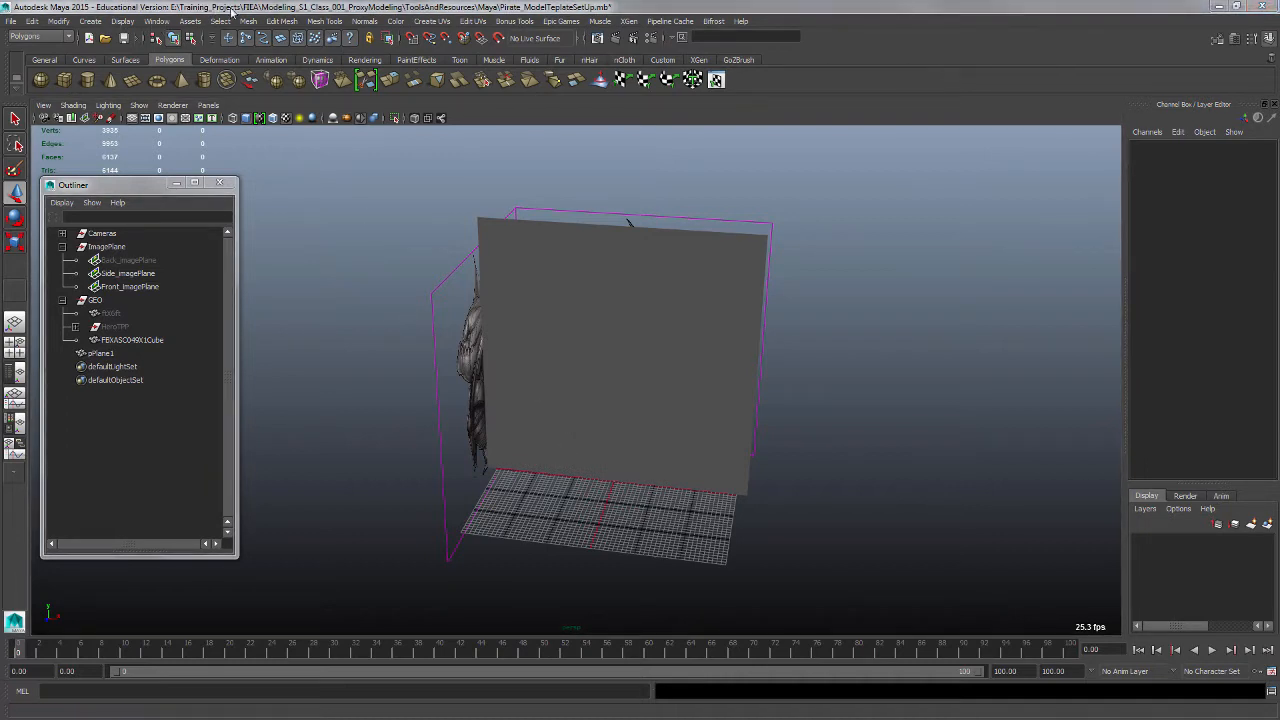
- Open the Hypershade and place it so the plane in the perspective view stays uncovered
{"action": "left_click", "coordinate": [160, 21]}
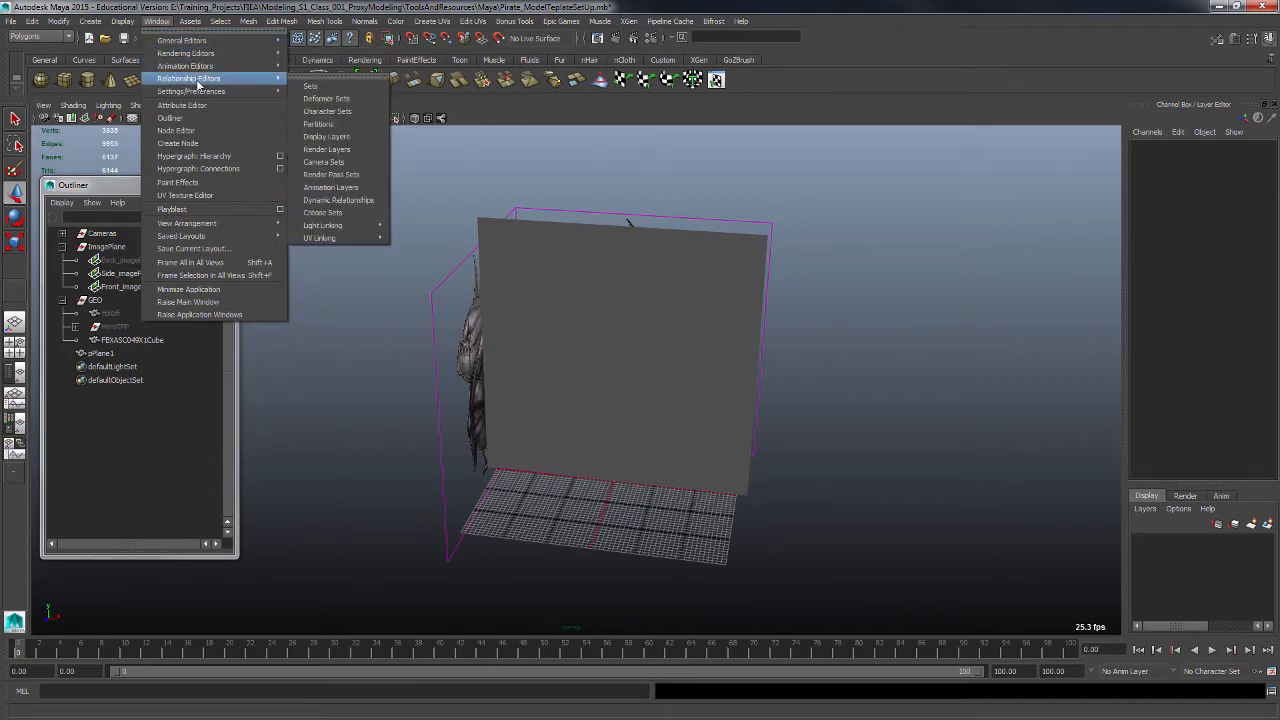
{"action": "mouse_move", "coordinate": [192, 68]}
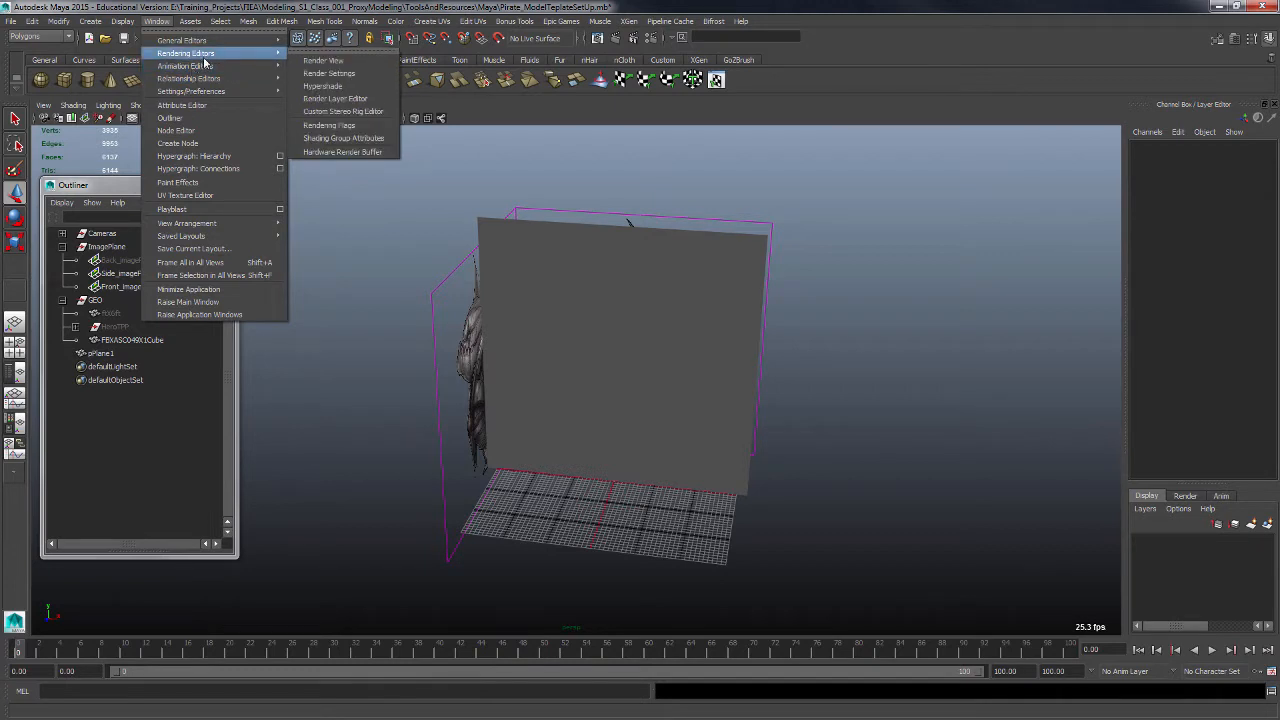
{"action": "left_click", "coordinate": [356, 88]}
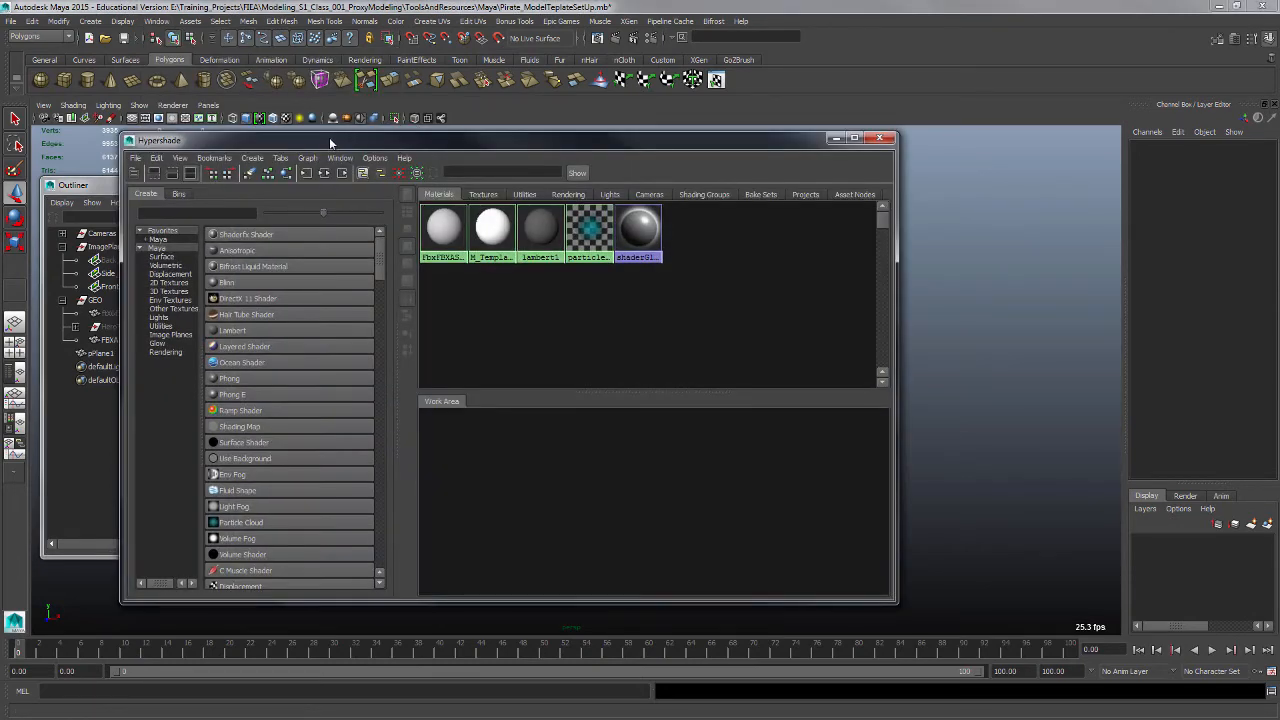
{"action": "left_click_drag", "start_coordinate": [330, 143], "coordinate": [708, 141]}
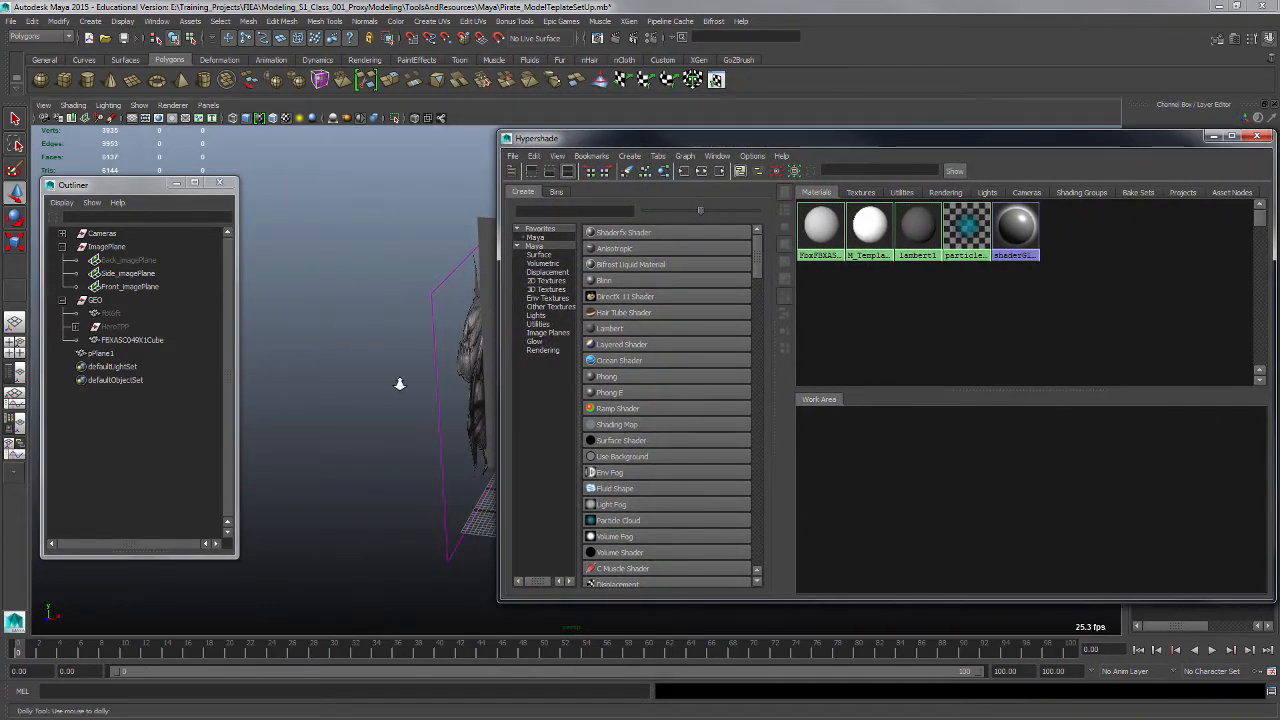
{"action": "mouse_move", "coordinate": [400, 380]}
{"action": "left_mouse_down", "text": "alt"}
{"action": "mouse_move", "coordinate": [314, 371]}
{"action": "mouse_move", "coordinate": [400, 386]}
{"action": "mouse_move", "coordinate": [378, 390]}
{"action": "mouse_move", "coordinate": [451, 383]}
{"action": "mouse_move", "coordinate": [426, 380]}
{"action": "mouse_move", "coordinate": [413, 395]}
{"action": "left_mouse_up", "text": "alt"}
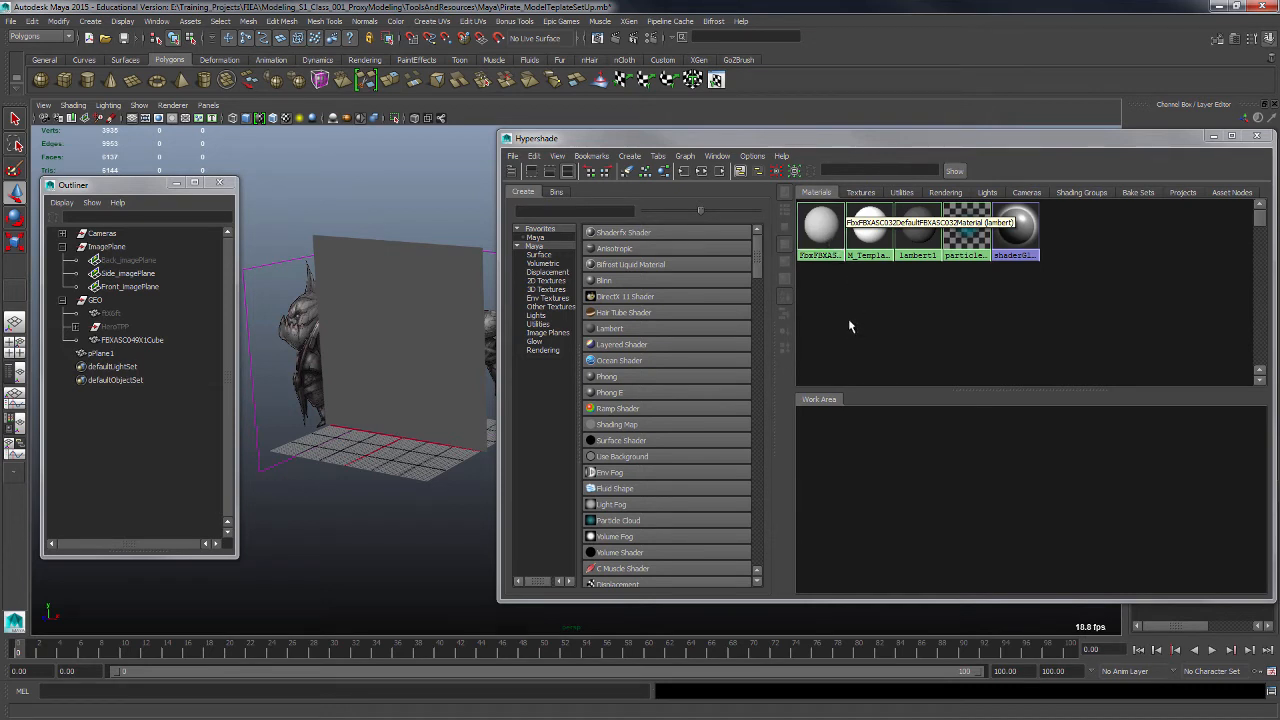
- Create a new Lambert material and open its attributes
{"action": "left_click", "coordinate": [630, 329]}
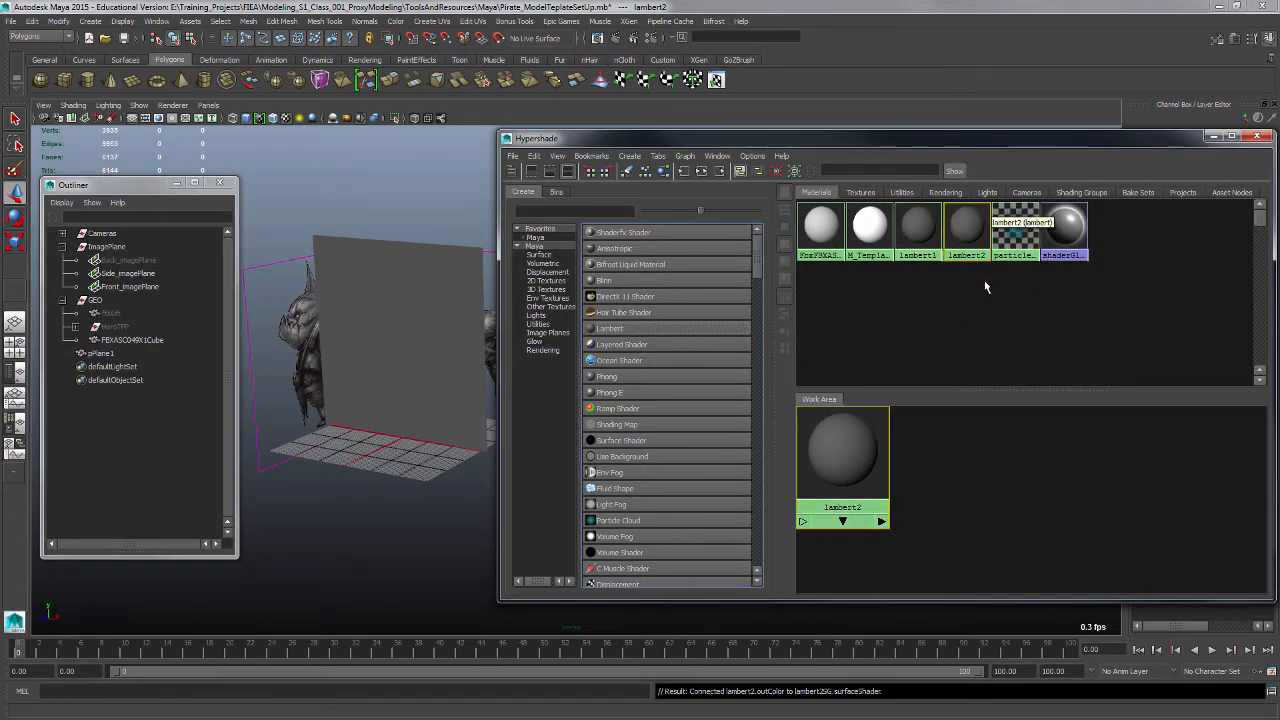
{"action": "double_click", "coordinate": [863, 461]}
{"action": "left_click_drag", "start_coordinate": [799, 96], "coordinate": [910, 82]}
- Rename the new Lambert material as CharacterStandIn_MAT
{"action": "left_click", "coordinate": [942, 154]}
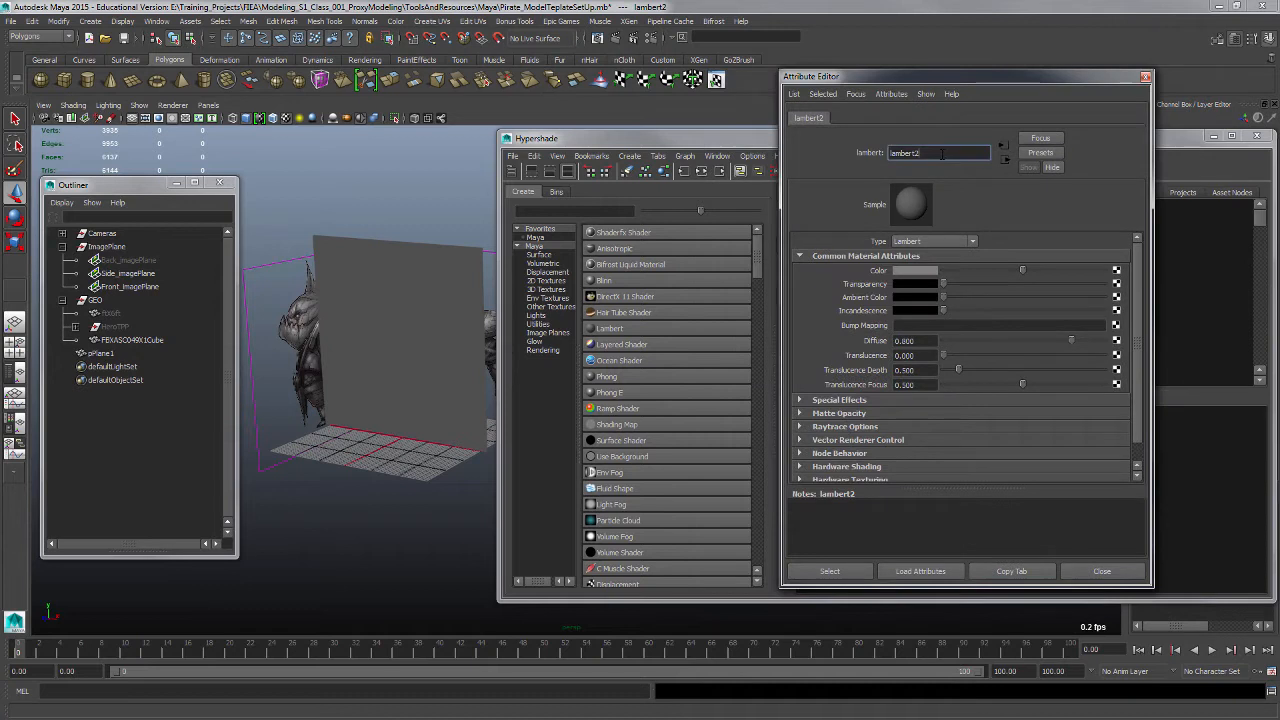
{"action": "key", "text": "BackSpace"}
{"action": "key", "text": "ctrl+a"}
{"action": "type", "text": "CharacterSlambert"}
{"action": "type", "text": "tandIn_"}
{"action": "left_click_drag", "start_coordinate": [986, 153], "coordinate": [952, 153]}
{"action": "type", "text": "CharacterStandIn_MAT"}
{"action": "key", "text": "Return"}
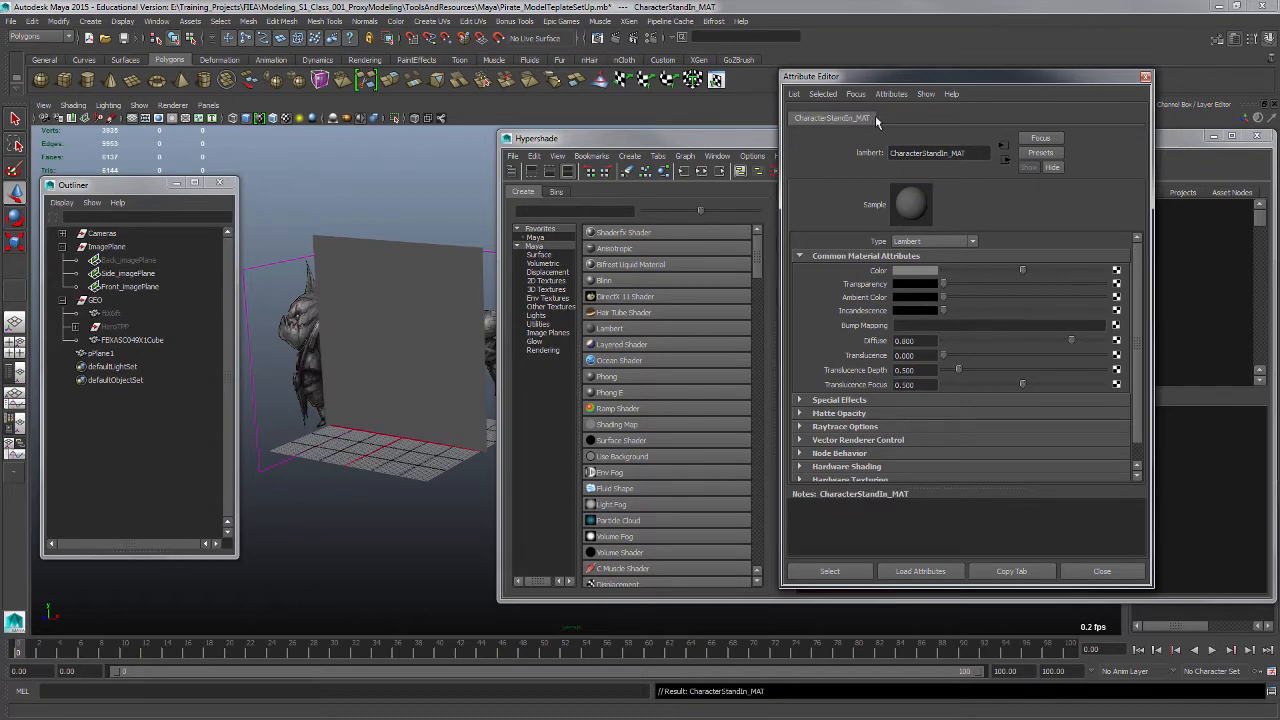
- Assign the CharacterStandIn_MAT material to pPlane1
{"action": "left_click_drag", "start_coordinate": [882, 79], "coordinate": [1099, 266]}
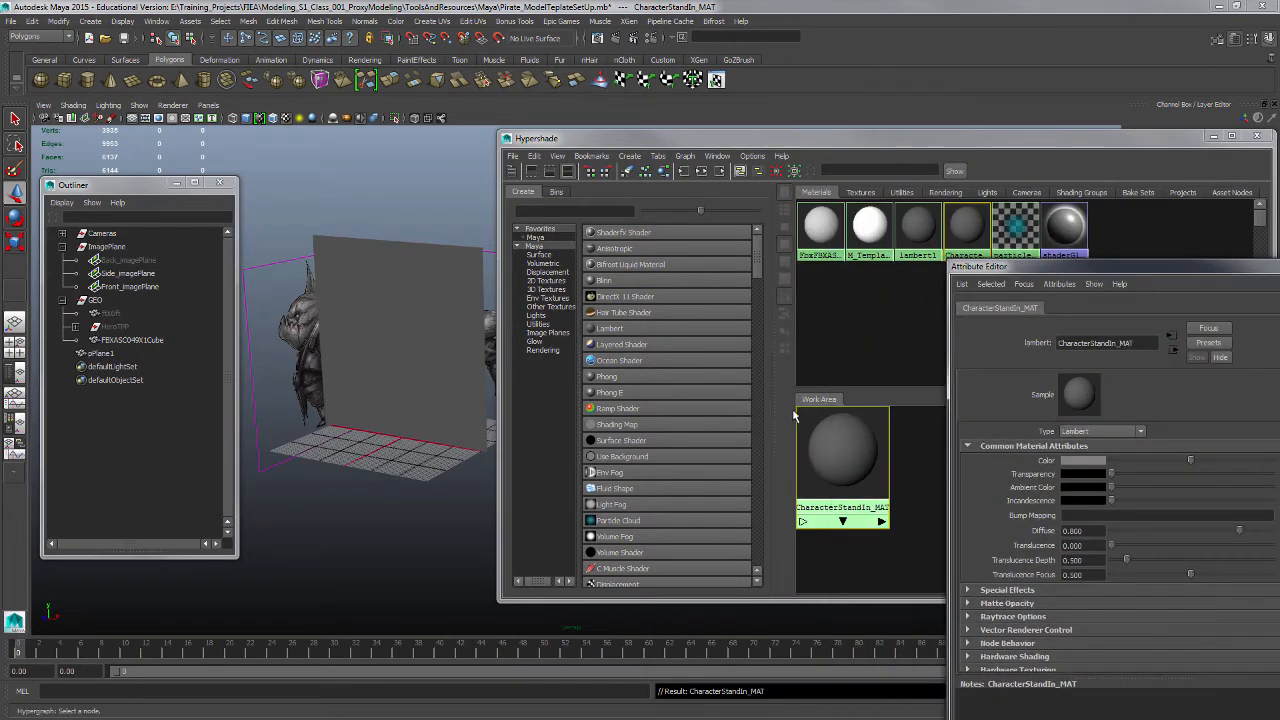
{"action": "left_click", "coordinate": [848, 441]}
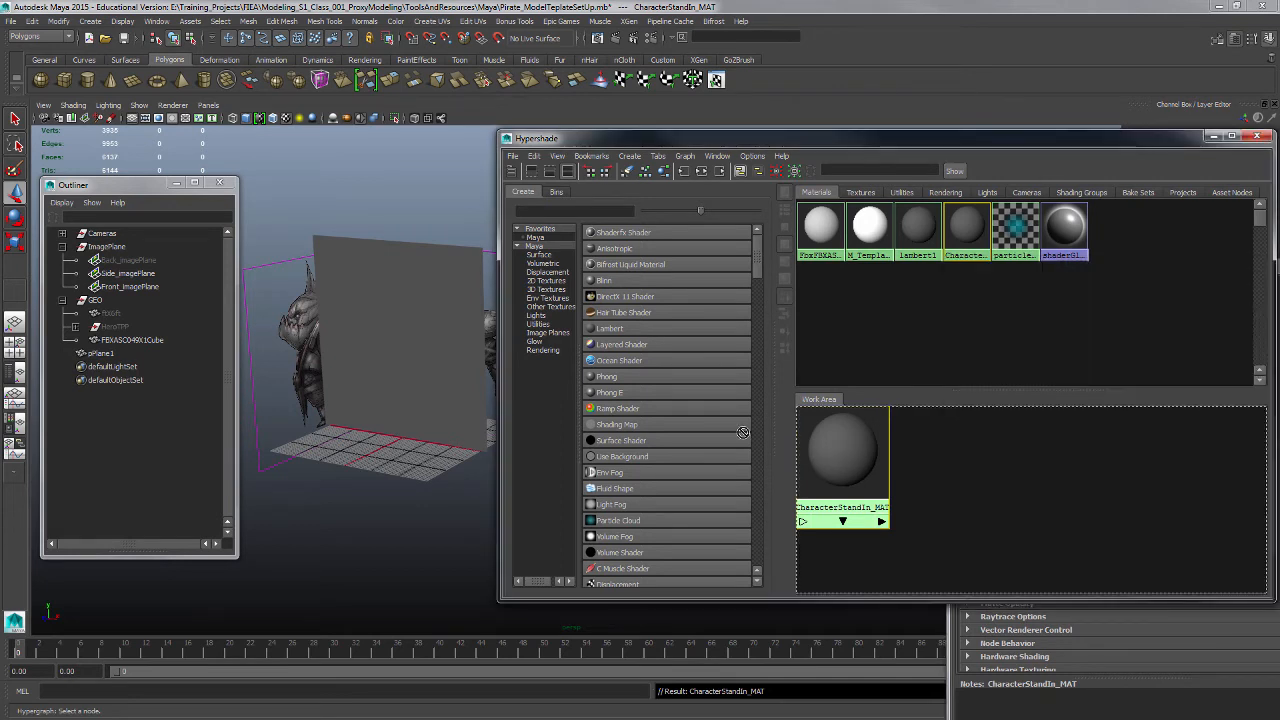
{"action": "left_click", "coordinate": [448, 265]}
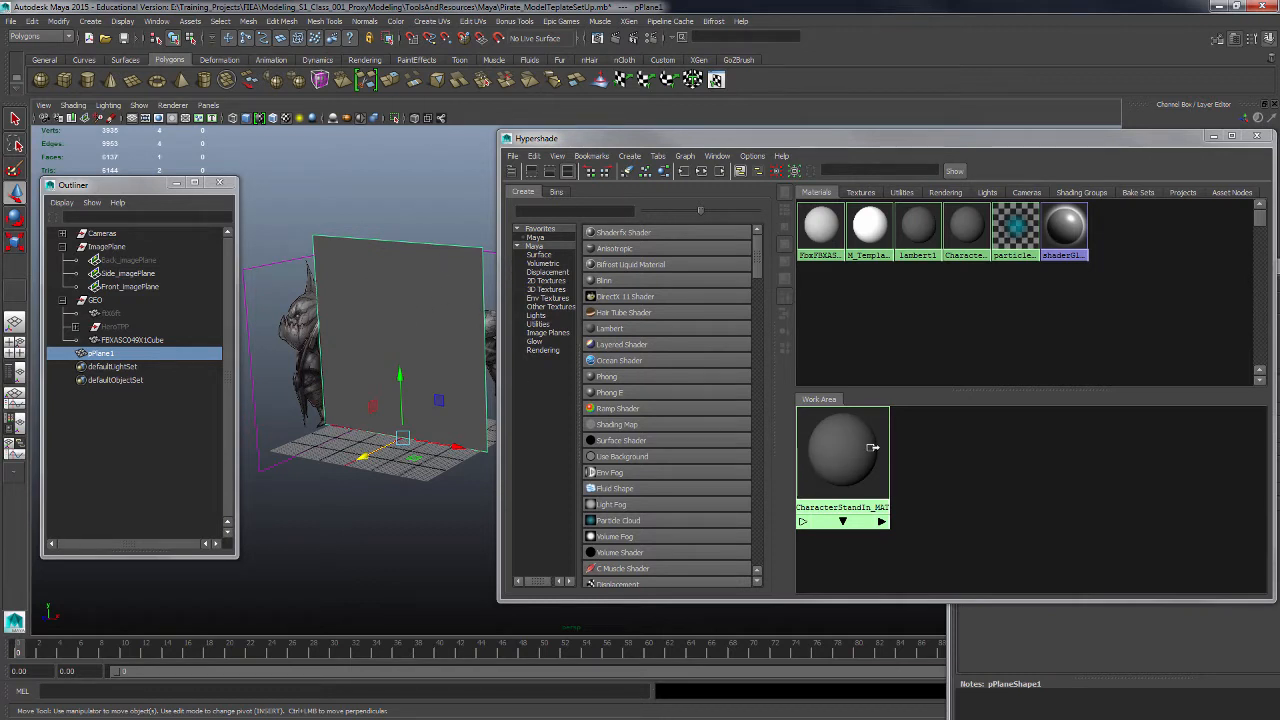
{"action": "left_click", "coordinate": [873, 448]}
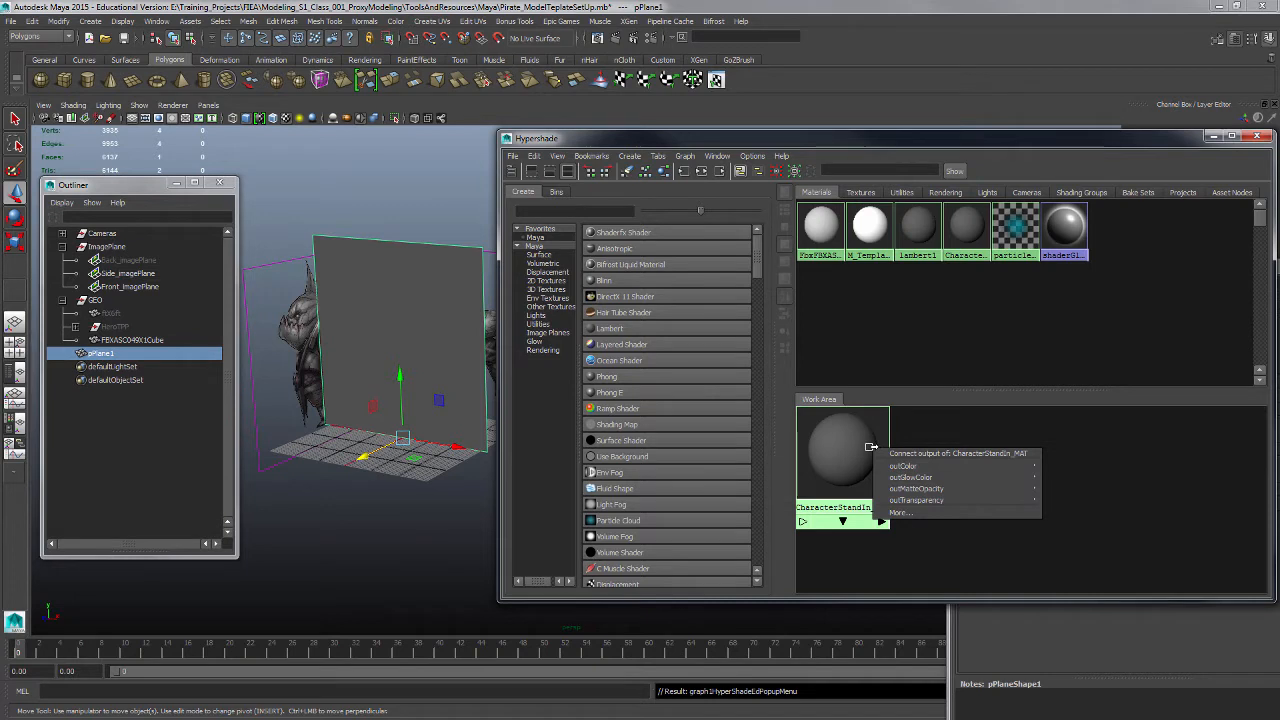
{"action": "left_click", "coordinate": [840, 428]}
{"action": "right_click_drag", "start_coordinate": [840, 428], "coordinate": [830, 397]}
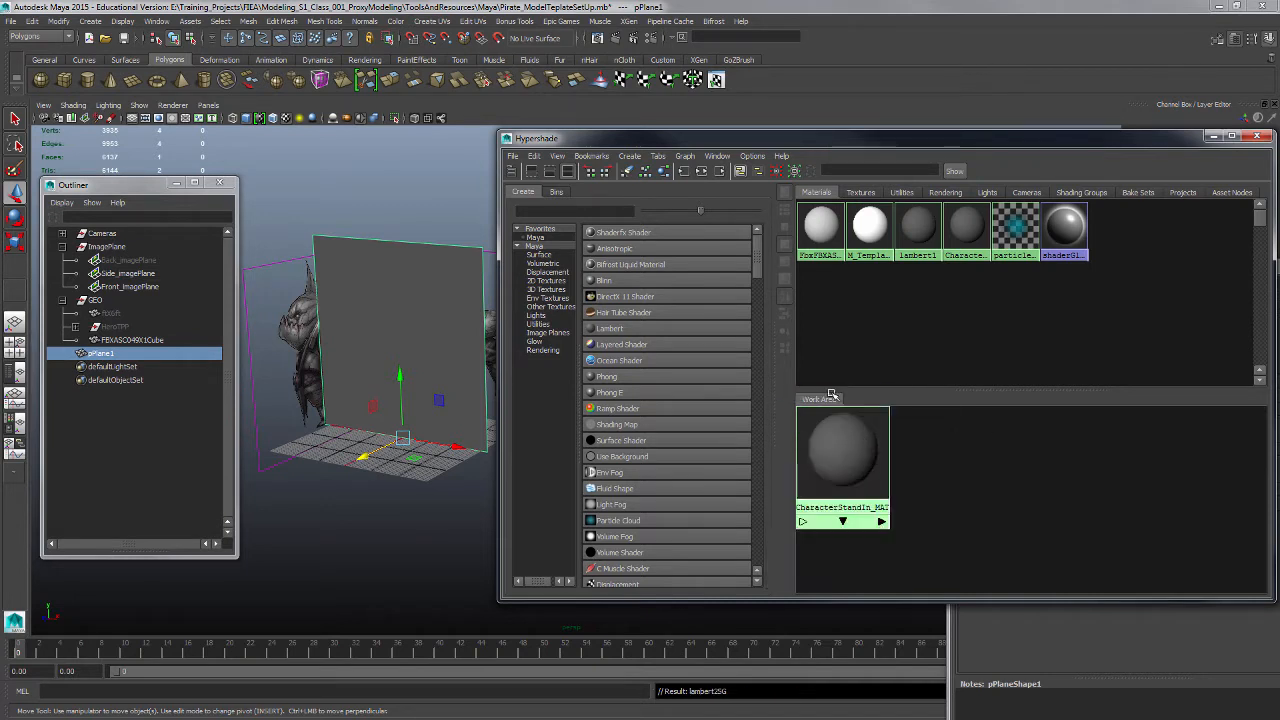
- Set CharacterStandIn_MAT's colour to red and darken it to a deep red
{"action": "double_click", "coordinate": [849, 450]}
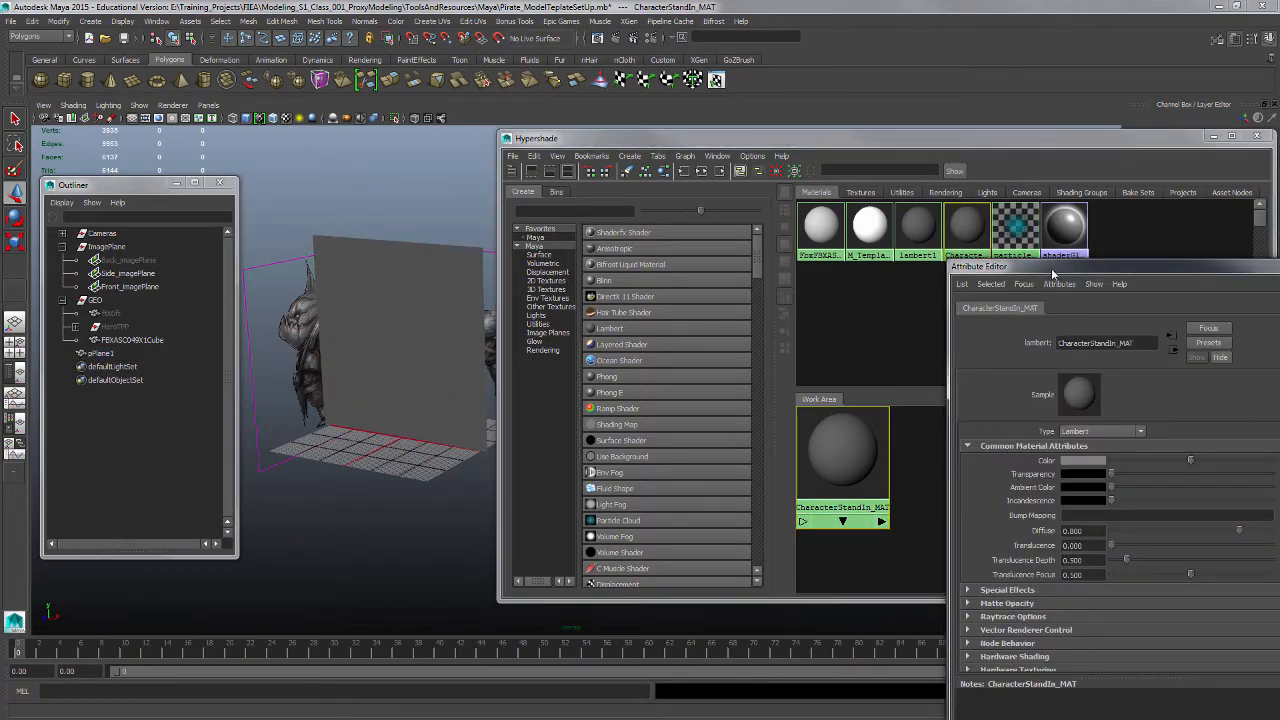
{"action": "left_click_drag", "start_coordinate": [1056, 268], "coordinate": [810, 100]}
{"action": "left_click_drag", "start_coordinate": [872, 286], "coordinate": [957, 288]}
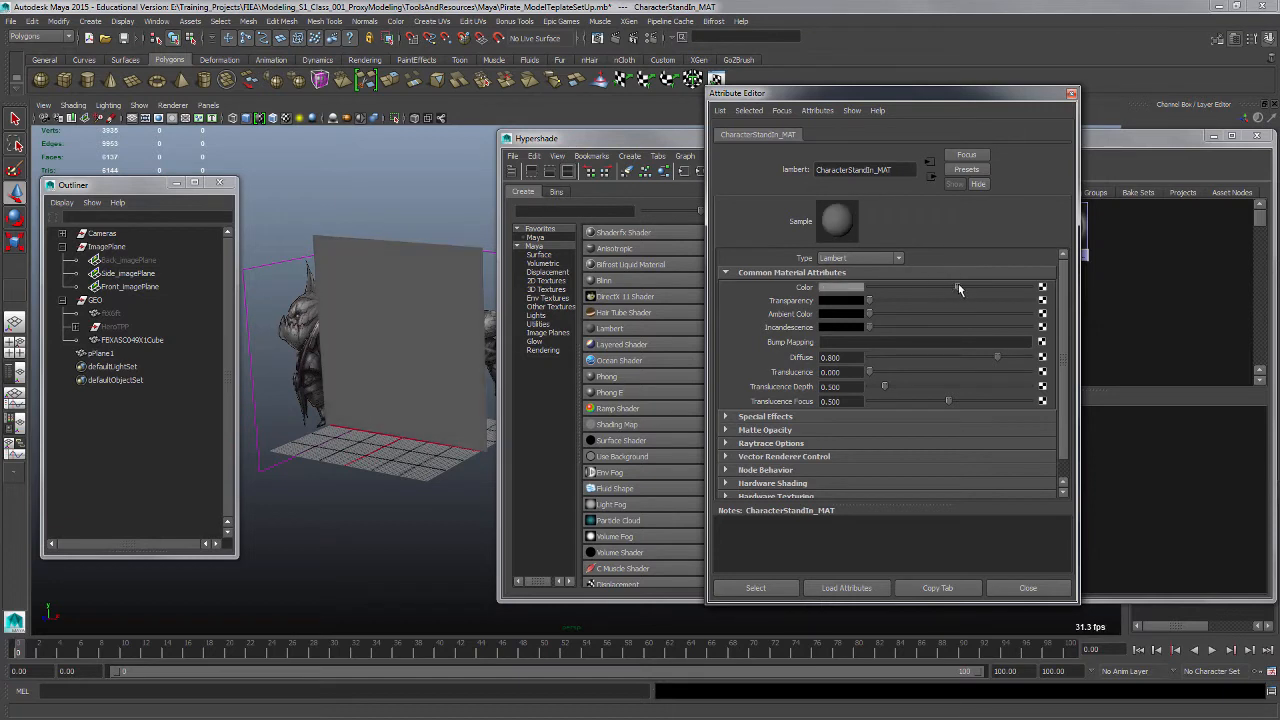
{"action": "left_click", "coordinate": [846, 287]}
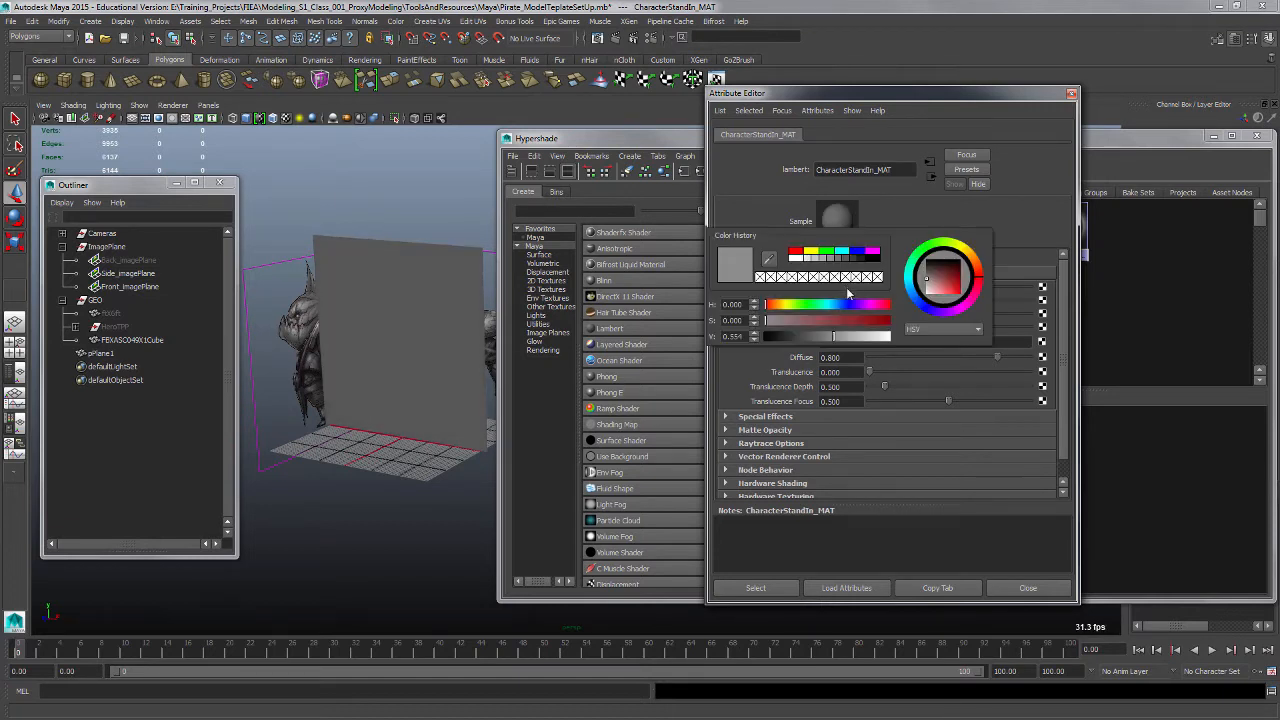
{"action": "left_click", "coordinate": [795, 253]}
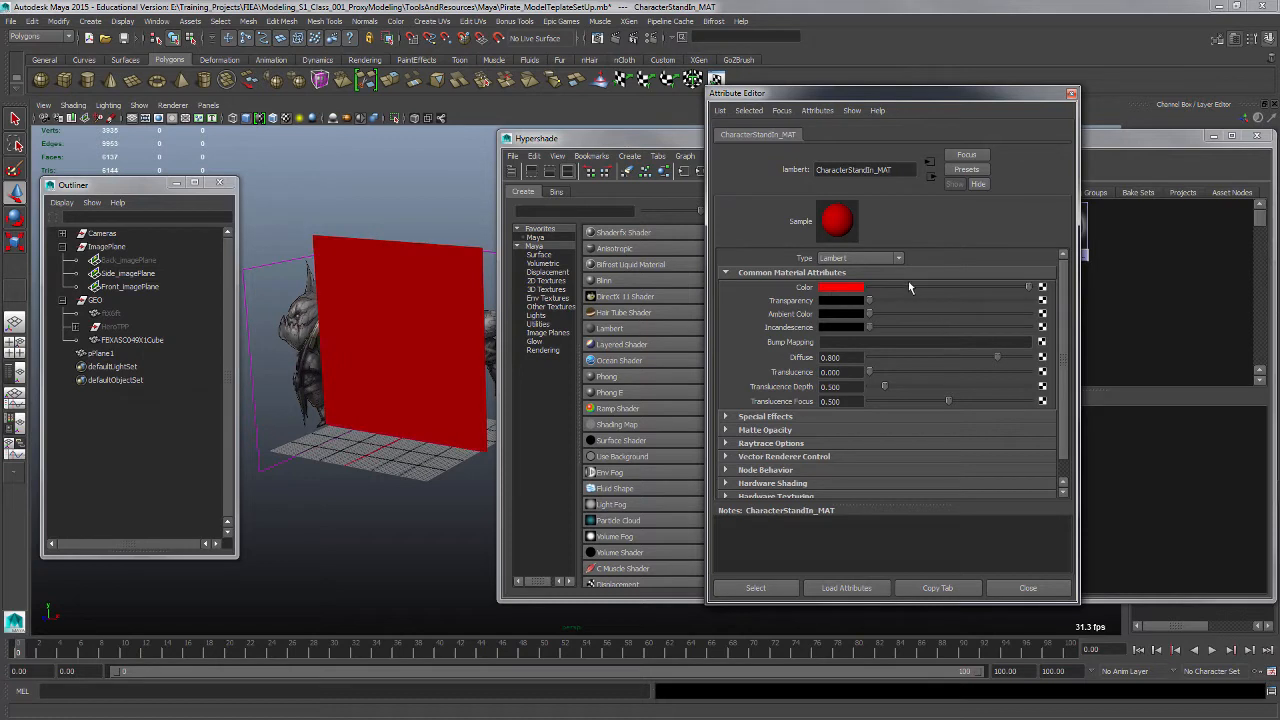
{"action": "left_click_drag", "start_coordinate": [908, 284], "coordinate": [942, 288]}
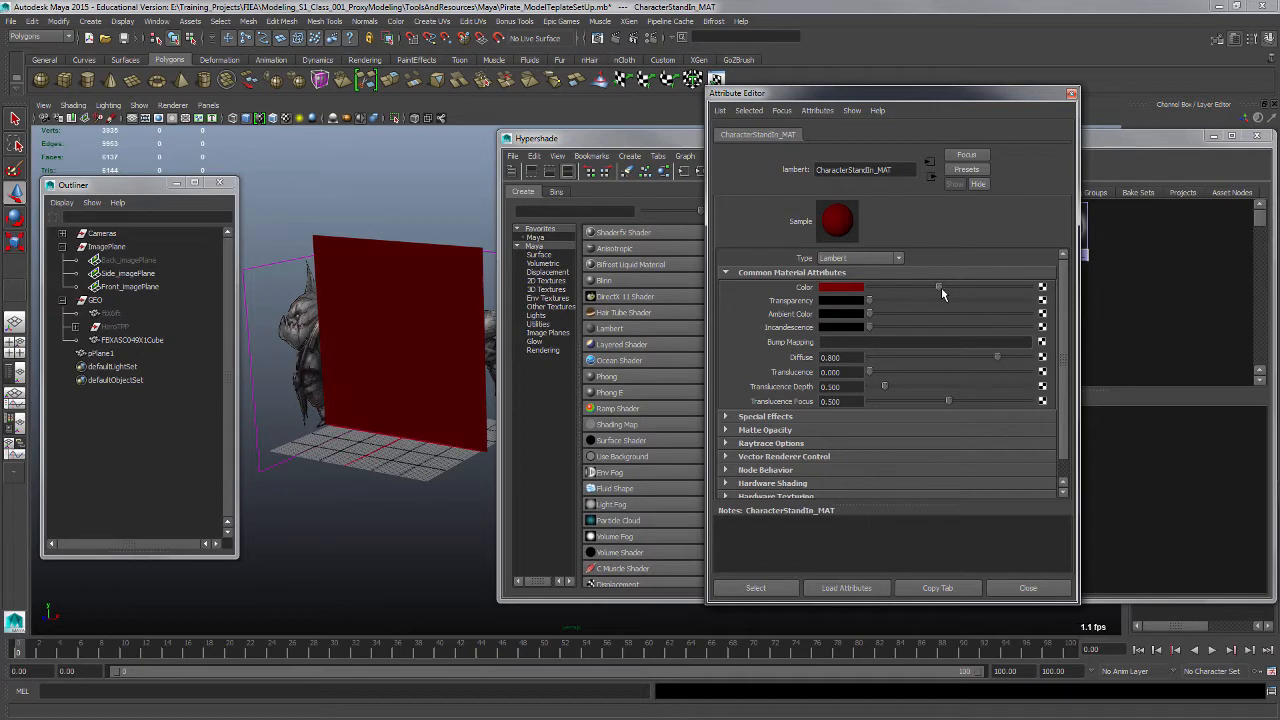
- Map CharacterStandIn_MAT's colour with a file texture that loads Pirate_Front_A_MT.tga from the ToolsAndResources/Photoshop/ModelTeplates folder
{"action": "left_click_drag", "start_coordinate": [990, 93], "coordinate": [913, 92]}
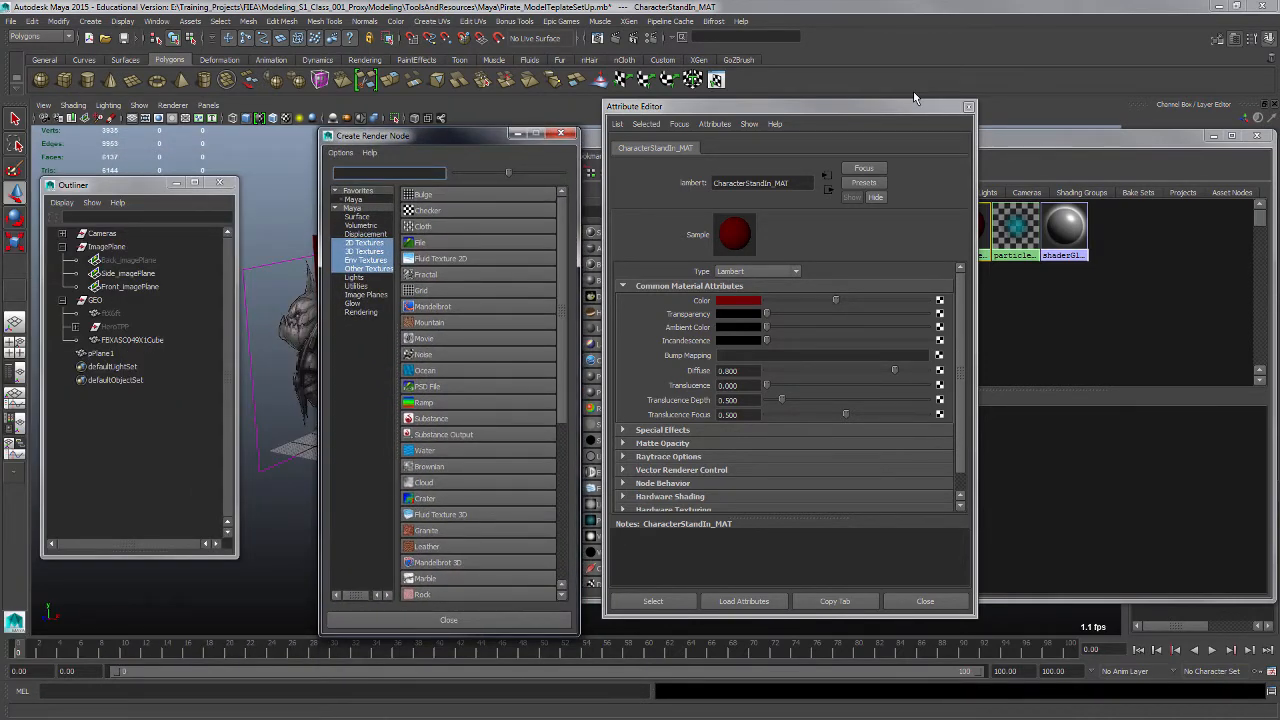
{"action": "left_click", "coordinate": [425, 243]}
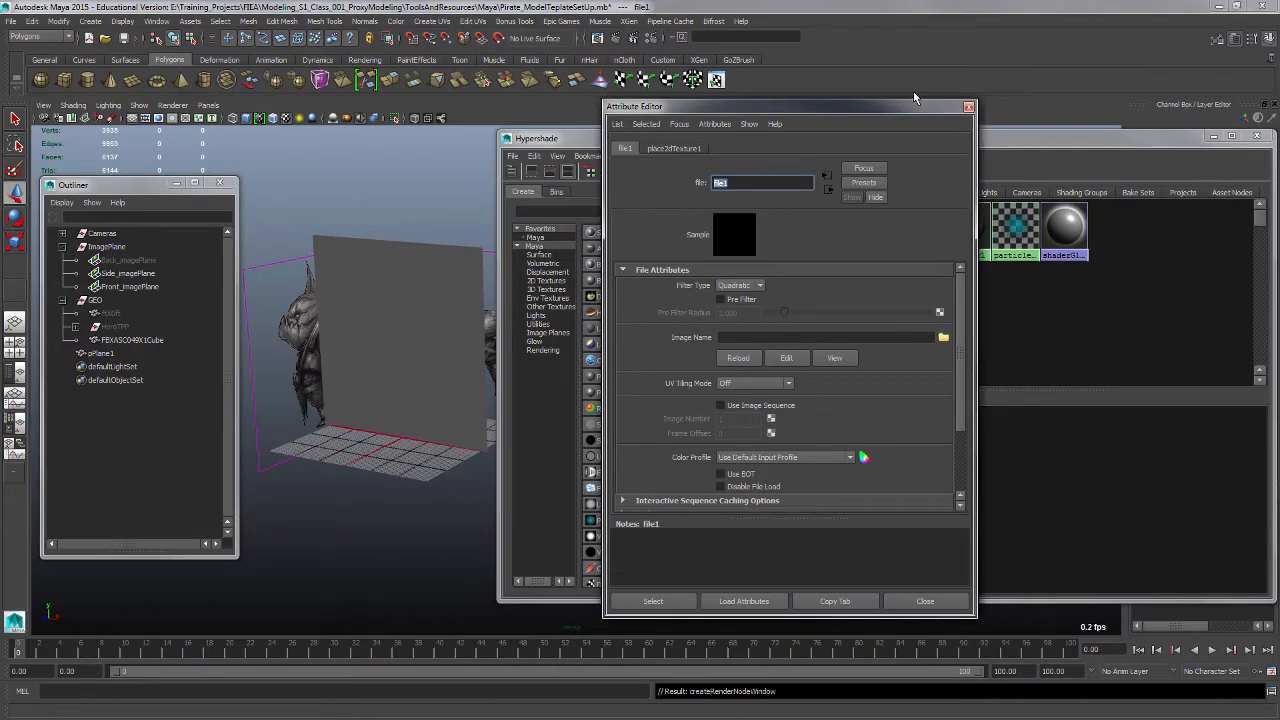
{"action": "left_click", "coordinate": [943, 337]}
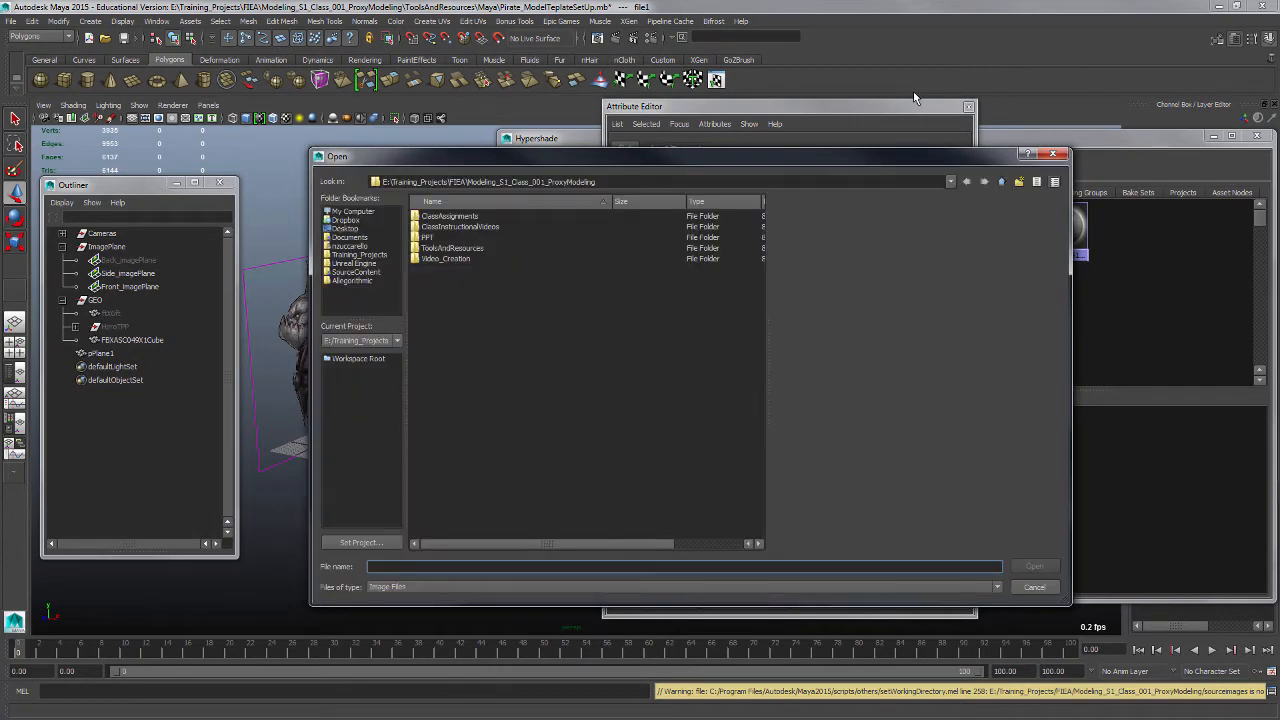
{"action": "double_click", "coordinate": [452, 247]}
{"action": "left_click", "coordinate": [438, 237]}
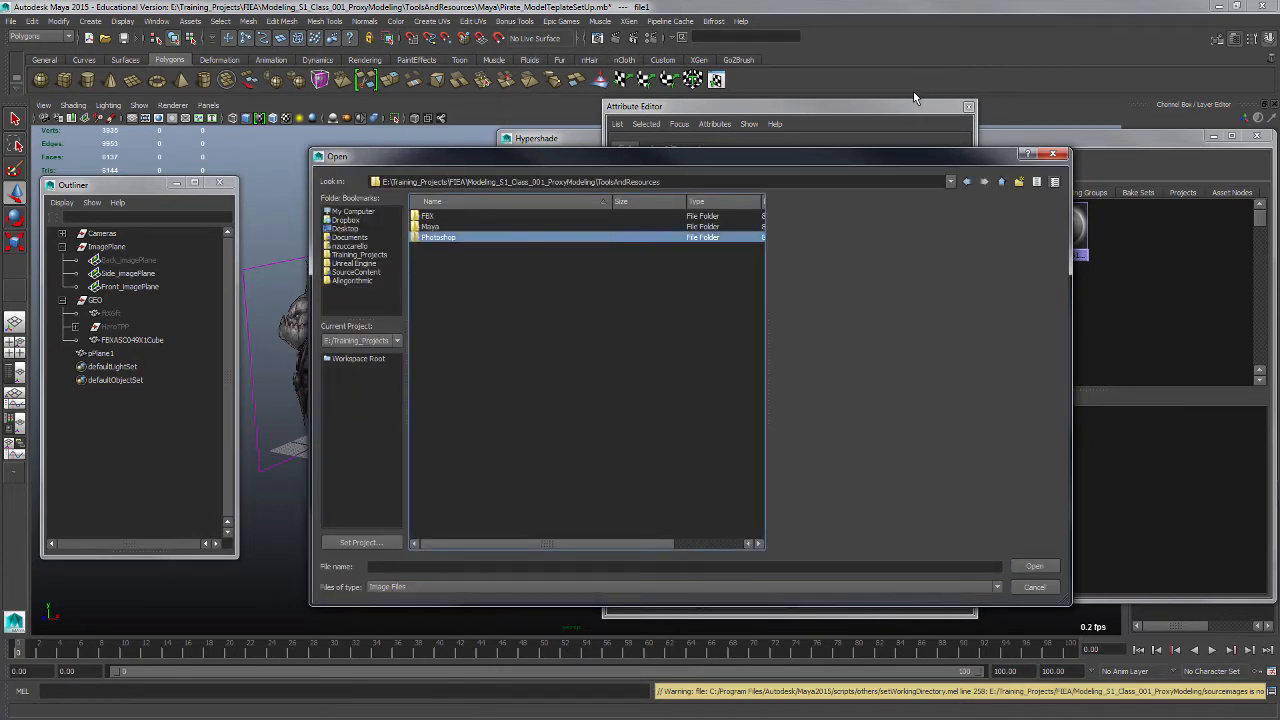
{"action": "double_click", "coordinate": [438, 237]}
{"action": "double_click", "coordinate": [449, 216]}
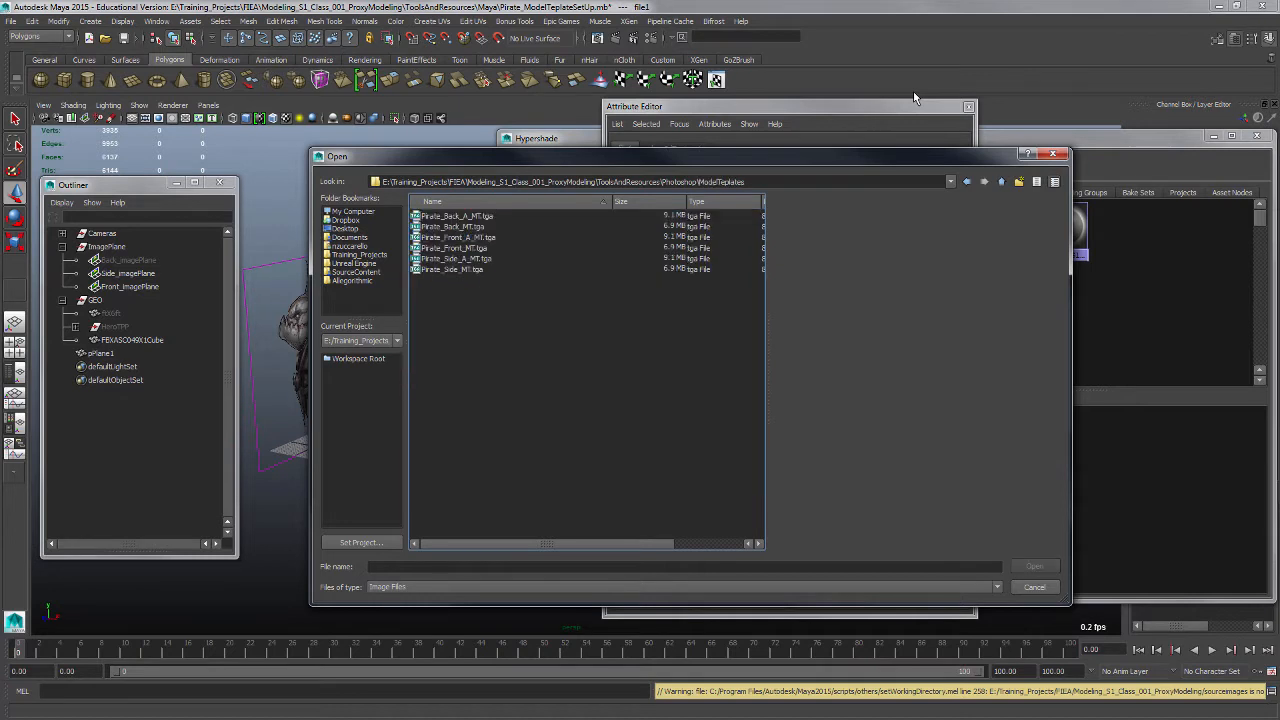
{"action": "left_click", "coordinate": [457, 237]}
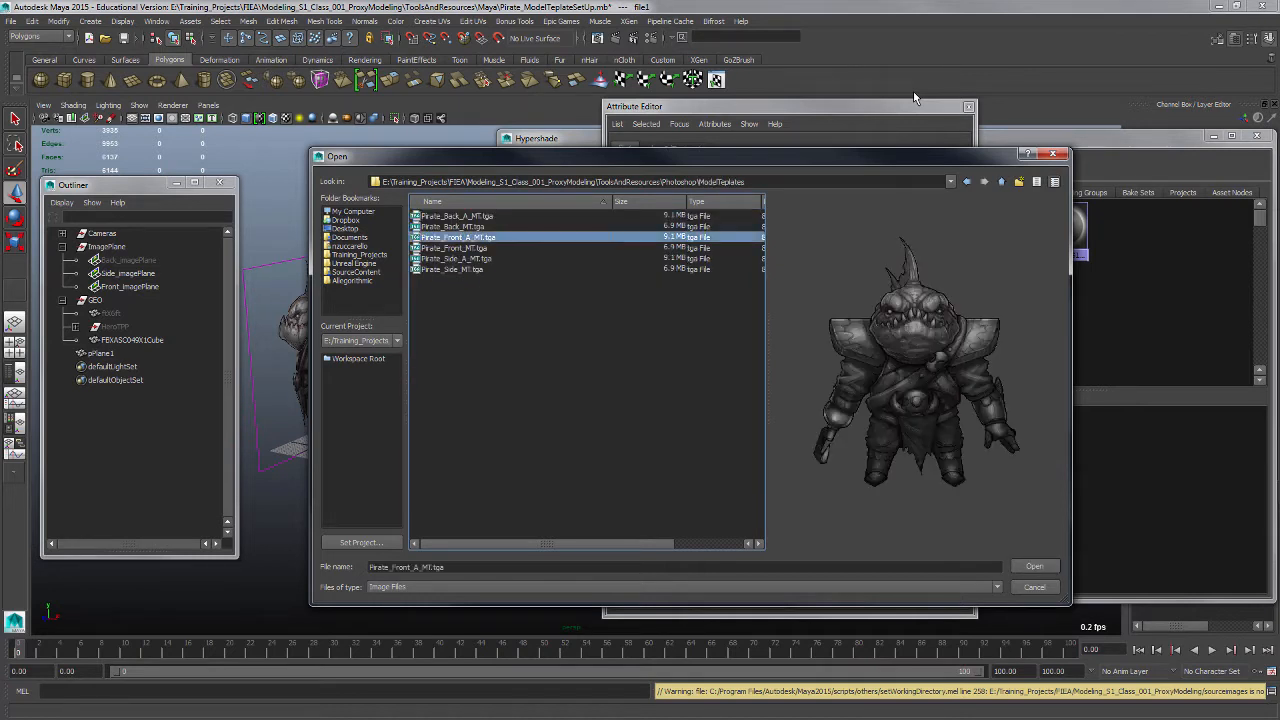
{"action": "left_click", "coordinate": [1034, 566]}
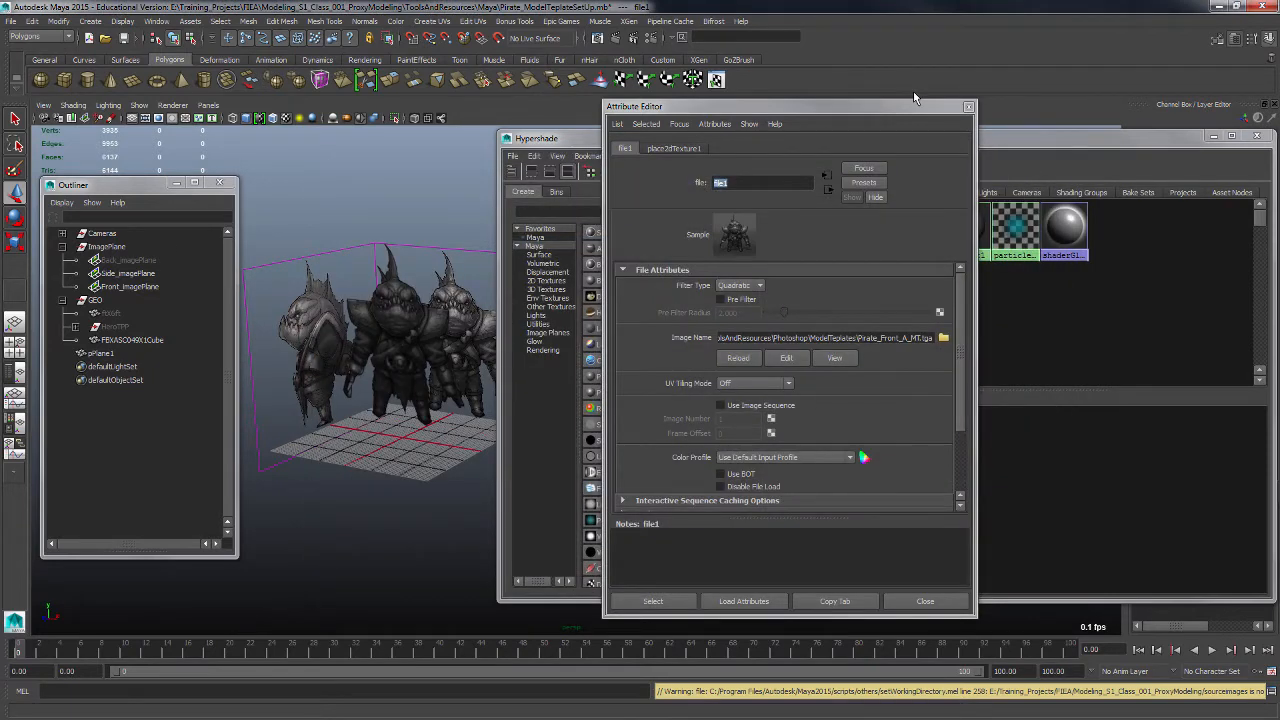
{"action": "mouse_move", "coordinate": [365, 360]}
{"action": "left_mouse_down", "text": "alt"}
{"action": "mouse_move", "coordinate": [435, 340]}
{"action": "mouse_move", "coordinate": [438, 350]}
{"action": "left_mouse_up", "text": "alt"}
{"action": "left_click", "coordinate": [434, 470]}
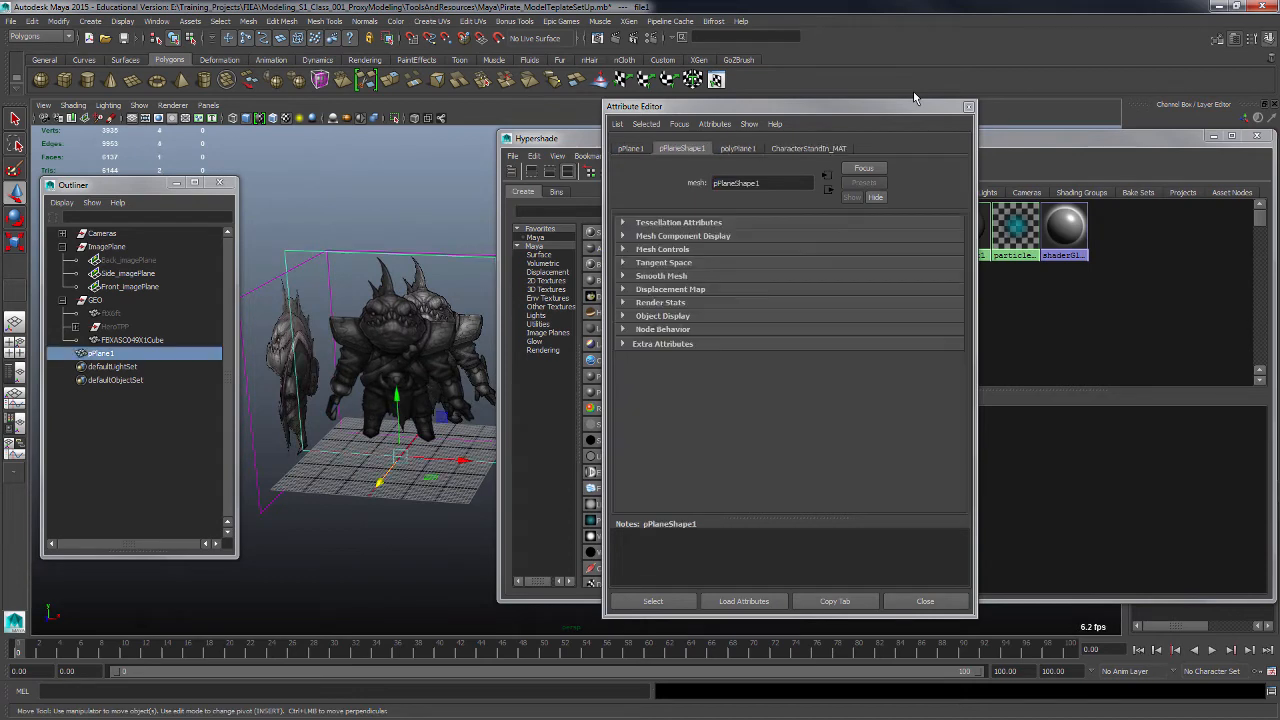
{"action": "left_click", "coordinate": [420, 560]}
{"action": "left_click_drag", "start_coordinate": [420, 400], "coordinate": [395, 365], "text": "alt"}
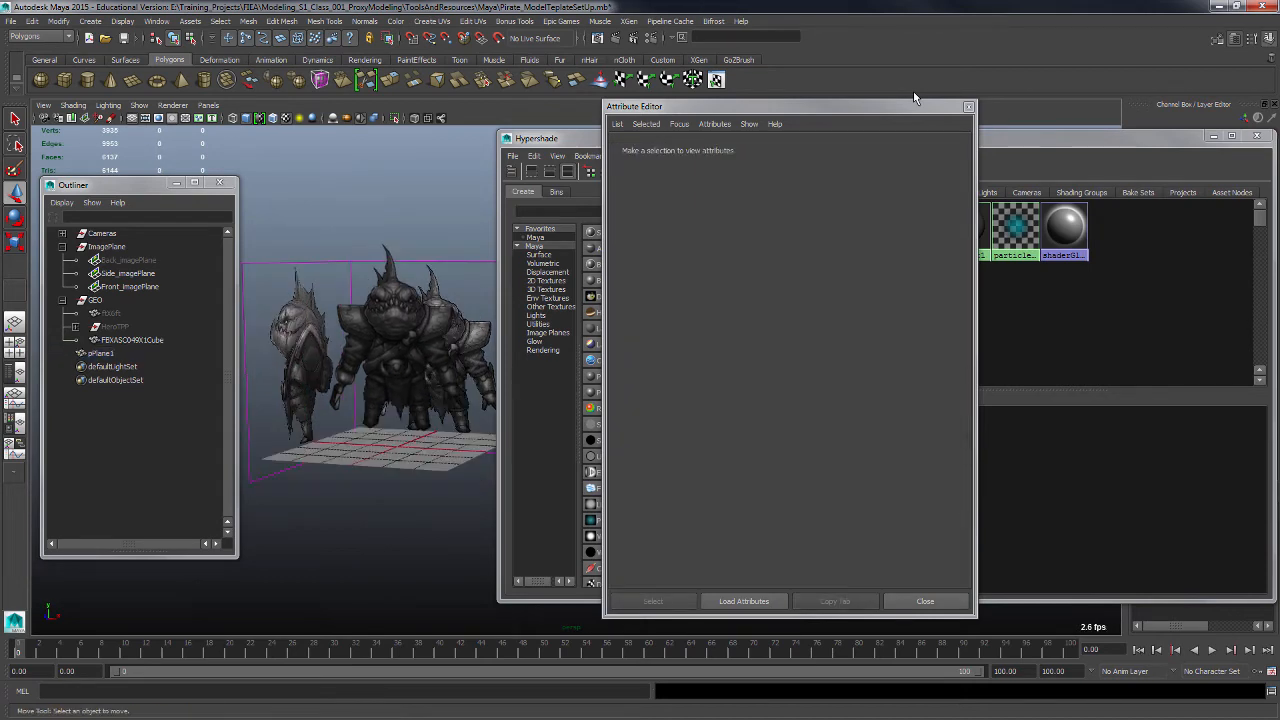
- Arrange the place2dTexture1, file1 and CharacterStandIn_MAT nodes in connection order in the Hypershade work area
{"action": "key", "text": "ctrl+a"}
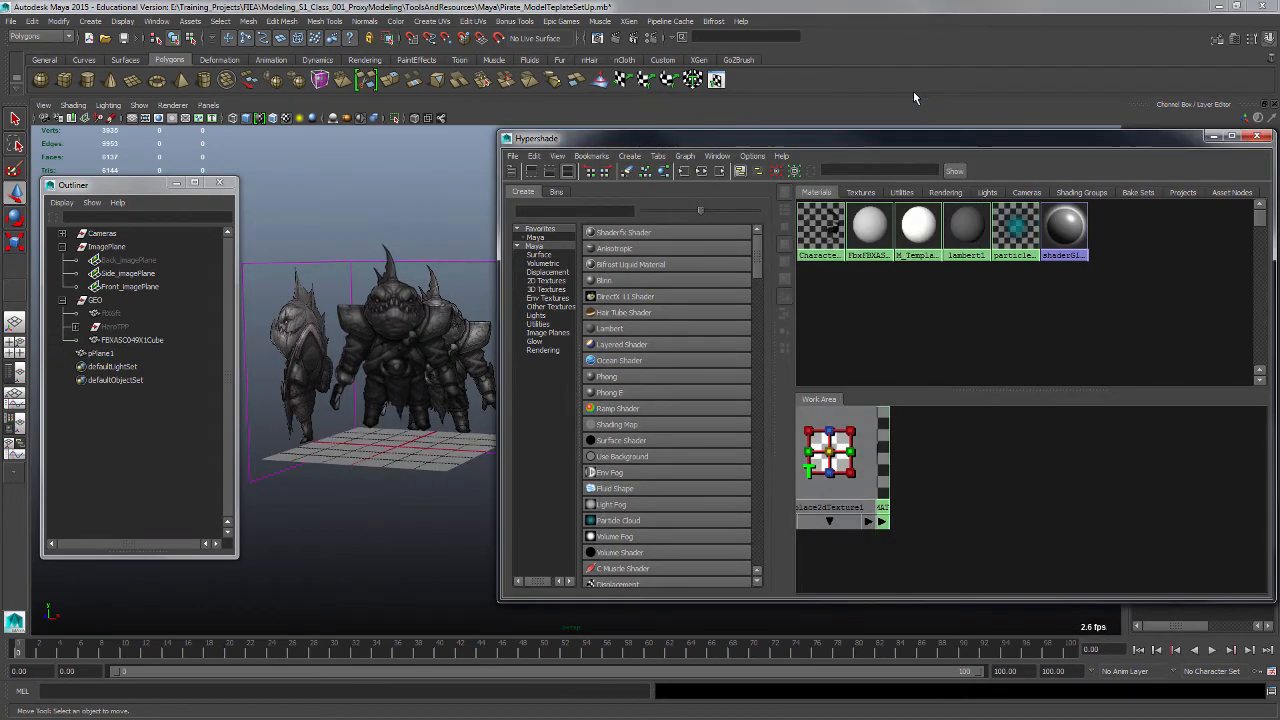
{"action": "mouse_move", "coordinate": [906, 470]}
{"action": "middle_mouse_down", "text": "alt"}
{"action": "mouse_move", "coordinate": [987, 489]}
{"action": "mouse_move", "coordinate": [913, 489]}
{"action": "mouse_move", "coordinate": [1020, 509]}
{"action": "mouse_move", "coordinate": [1086, 559]}
{"action": "mouse_move", "coordinate": [983, 479]}
{"action": "mouse_move", "coordinate": [991, 465]}
{"action": "mouse_move", "coordinate": [1053, 468]}
{"action": "middle_mouse_up", "text": "alt"}
{"action": "left_click_drag", "start_coordinate": [958, 475], "coordinate": [809, 504]}
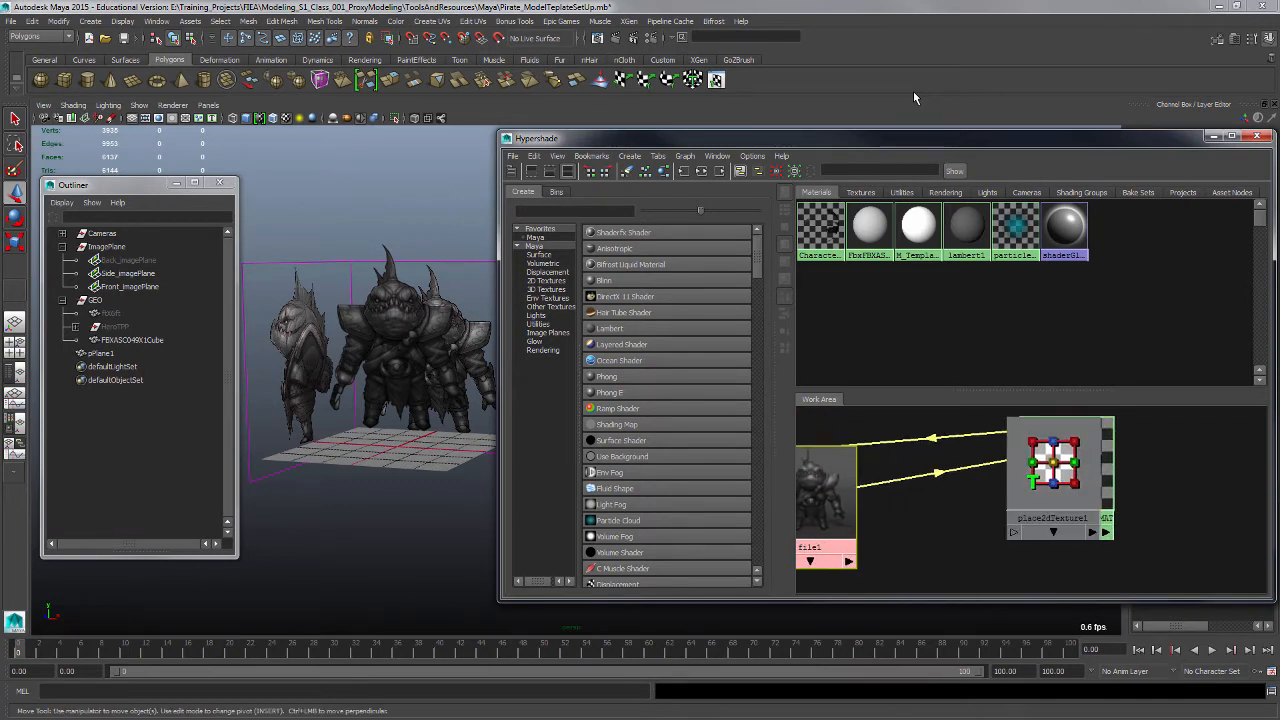
{"action": "mouse_move", "coordinate": [1053, 470]}
{"action": "left_mouse_down"}
{"action": "mouse_move", "coordinate": [949, 525]}
{"action": "mouse_move", "coordinate": [942, 488]}
{"action": "mouse_move", "coordinate": [1137, 475]}
{"action": "left_mouse_up"}
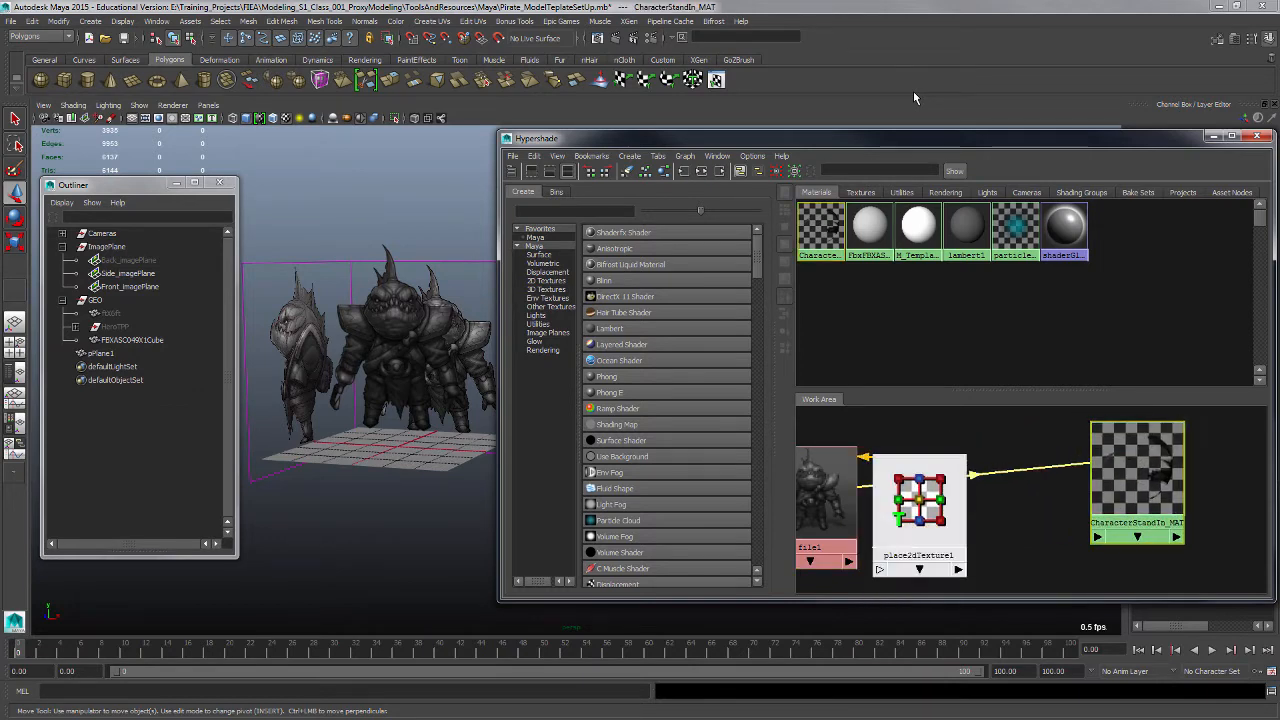
{"action": "left_click", "coordinate": [942, 488]}
{"action": "mouse_move", "coordinate": [1032, 500]}
{"action": "right_mouse_down", "text": "alt"}
{"action": "mouse_move", "coordinate": [935, 500]}
{"action": "mouse_move", "coordinate": [997, 500]}
{"action": "mouse_move", "coordinate": [956, 500]}
{"action": "right_mouse_up", "text": "alt"}
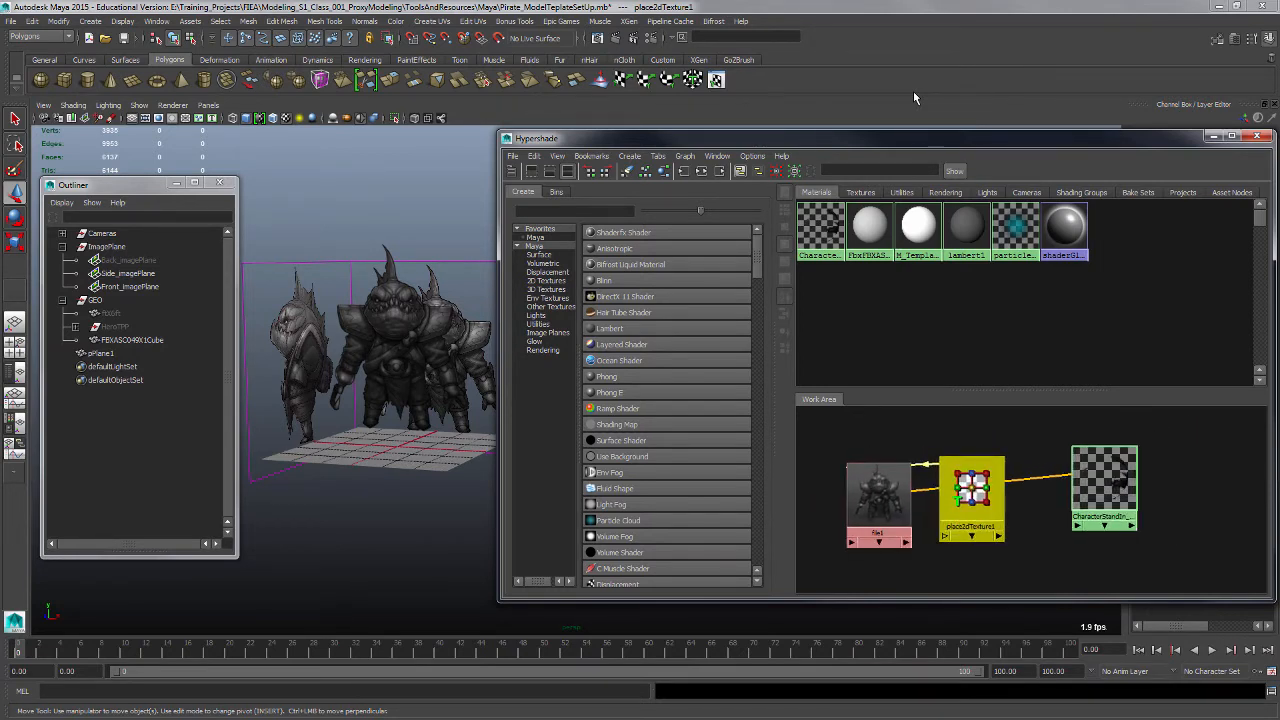
{"action": "left_click", "coordinate": [1030, 478]}
{"action": "left_click_drag", "start_coordinate": [879, 497], "coordinate": [847, 472]}
{"action": "mouse_move", "coordinate": [972, 488]}
{"action": "left_mouse_down"}
{"action": "mouse_move", "coordinate": [964, 514]}
{"action": "mouse_move", "coordinate": [990, 466]}
{"action": "mouse_move", "coordinate": [809, 451]}
{"action": "mouse_move", "coordinate": [784, 465]}
{"action": "mouse_move", "coordinate": [909, 468]}
{"action": "left_mouse_up"}
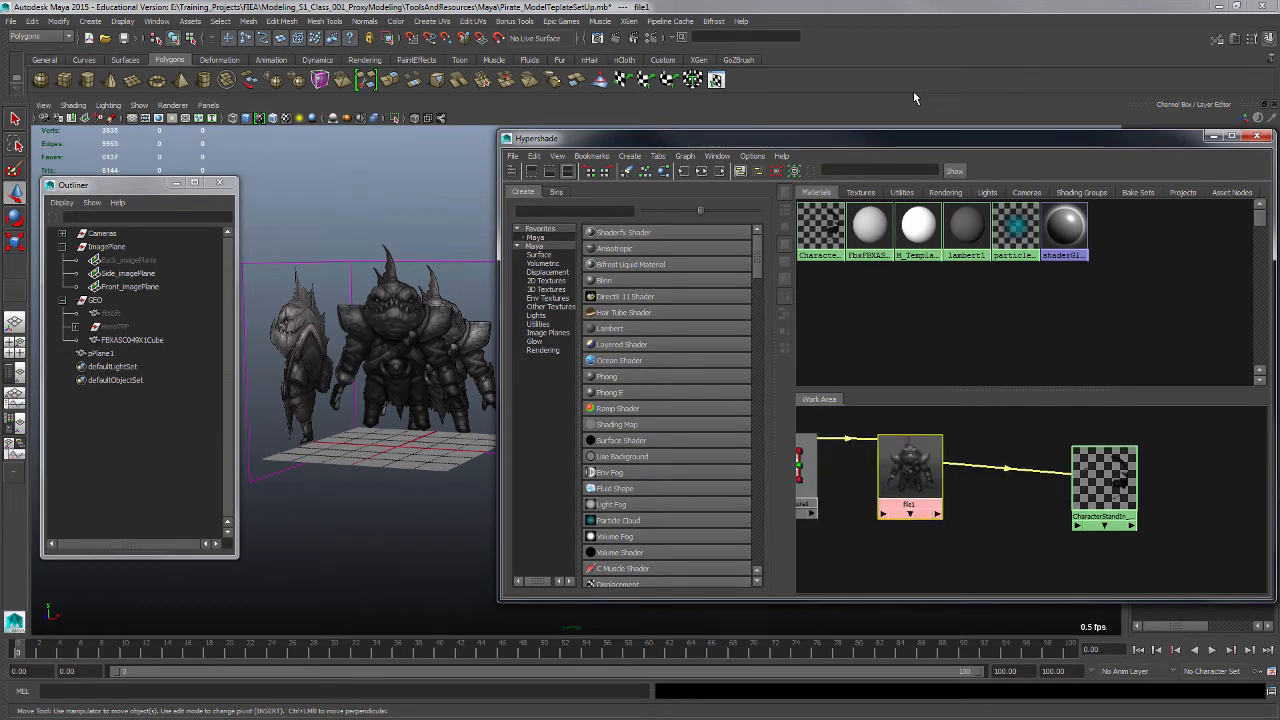
{"action": "middle_click_drag", "start_coordinate": [948, 500], "coordinate": [1009, 504], "text": "alt"}
{"action": "left_click_drag", "start_coordinate": [845, 470], "coordinate": [866, 470]}
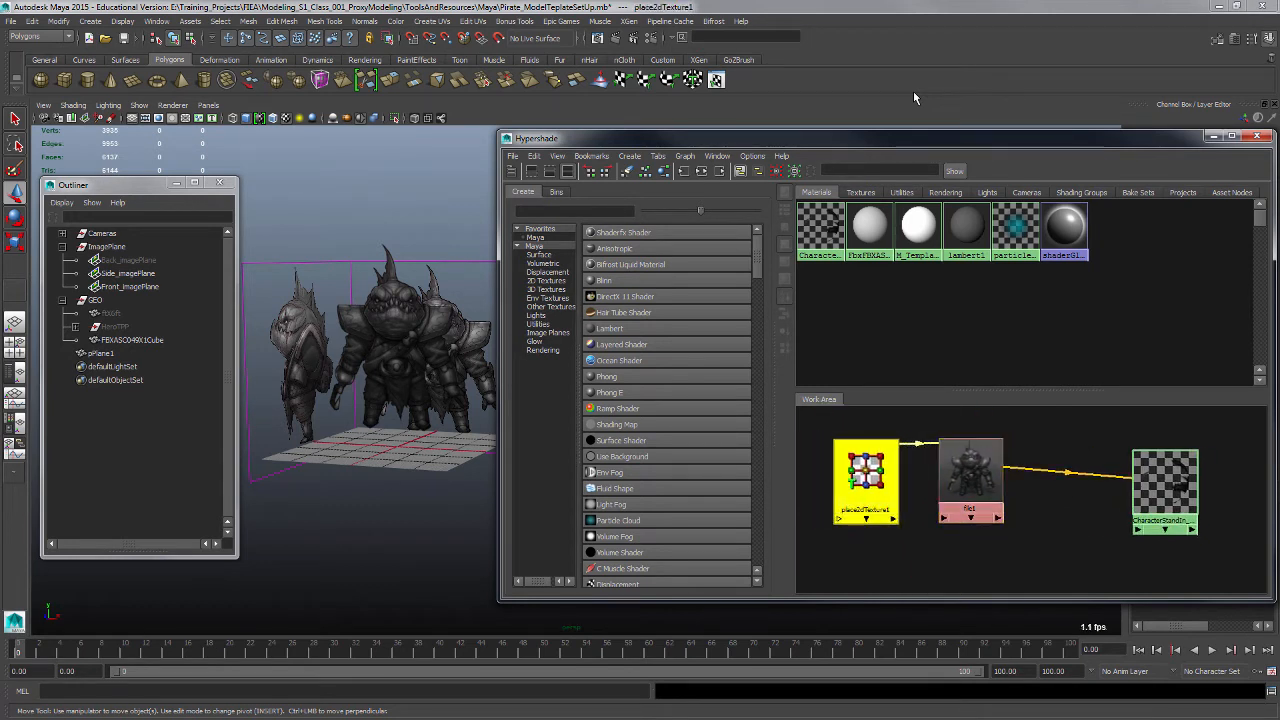
- Open the place2dTexture1 node's attributes and try a Repeat UV of 2 by 2
{"action": "double_click", "coordinate": [866, 470]}
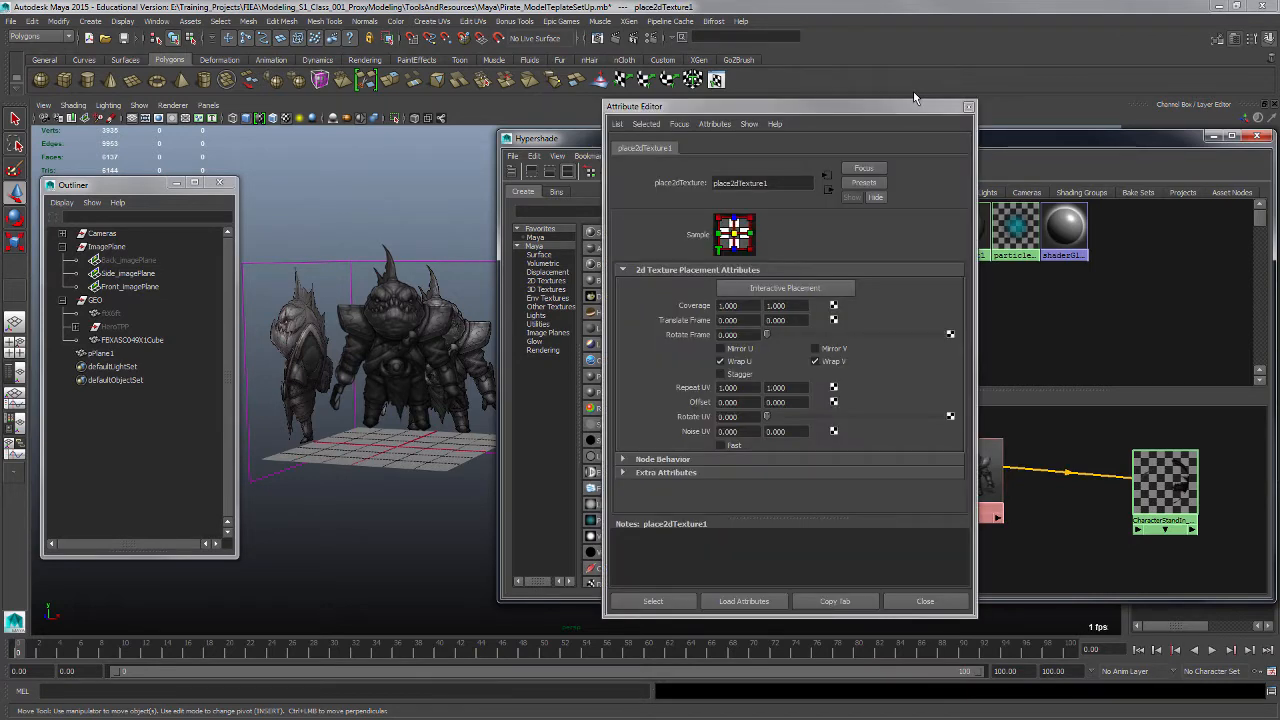
{"action": "double_click", "coordinate": [729, 388]}
{"action": "type", "text": "2"}
{"action": "key", "text": "Return"}
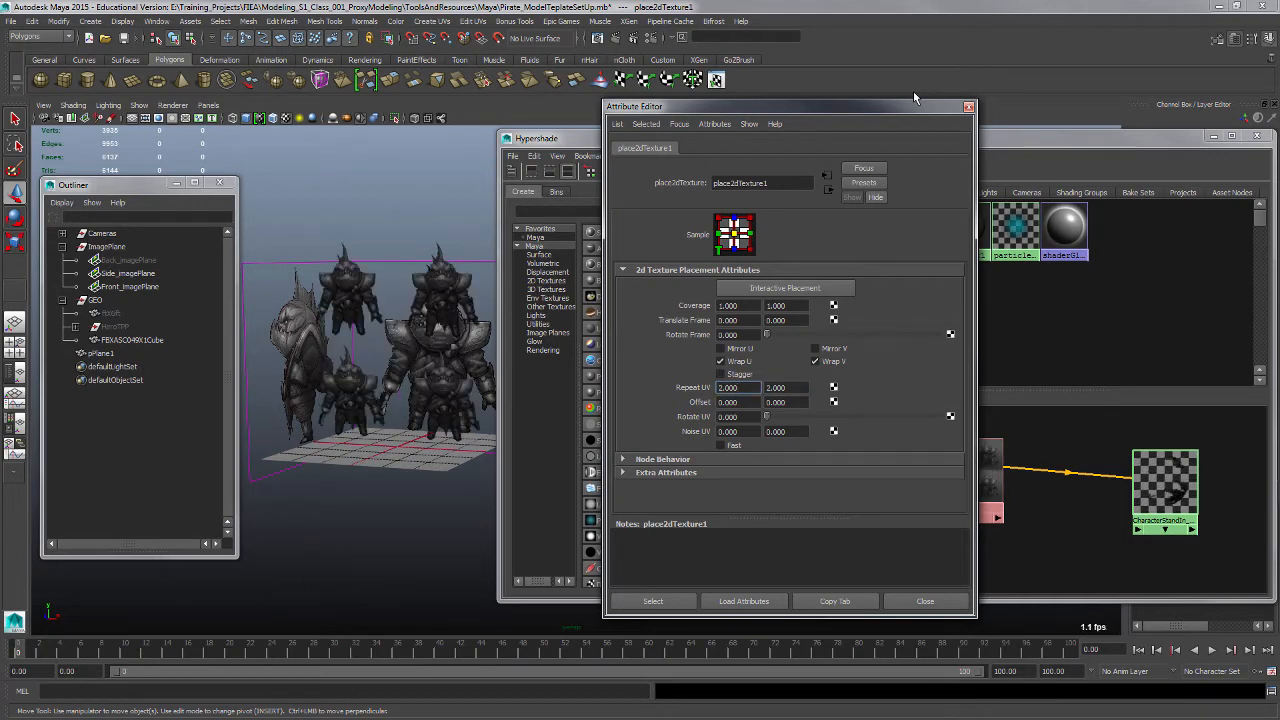
- Set the texture placement's Repeat UV to 4 in both directions
{"action": "double_click", "coordinate": [729, 388]}
{"action": "type", "text": "4"}
{"action": "key", "text": "Return"}
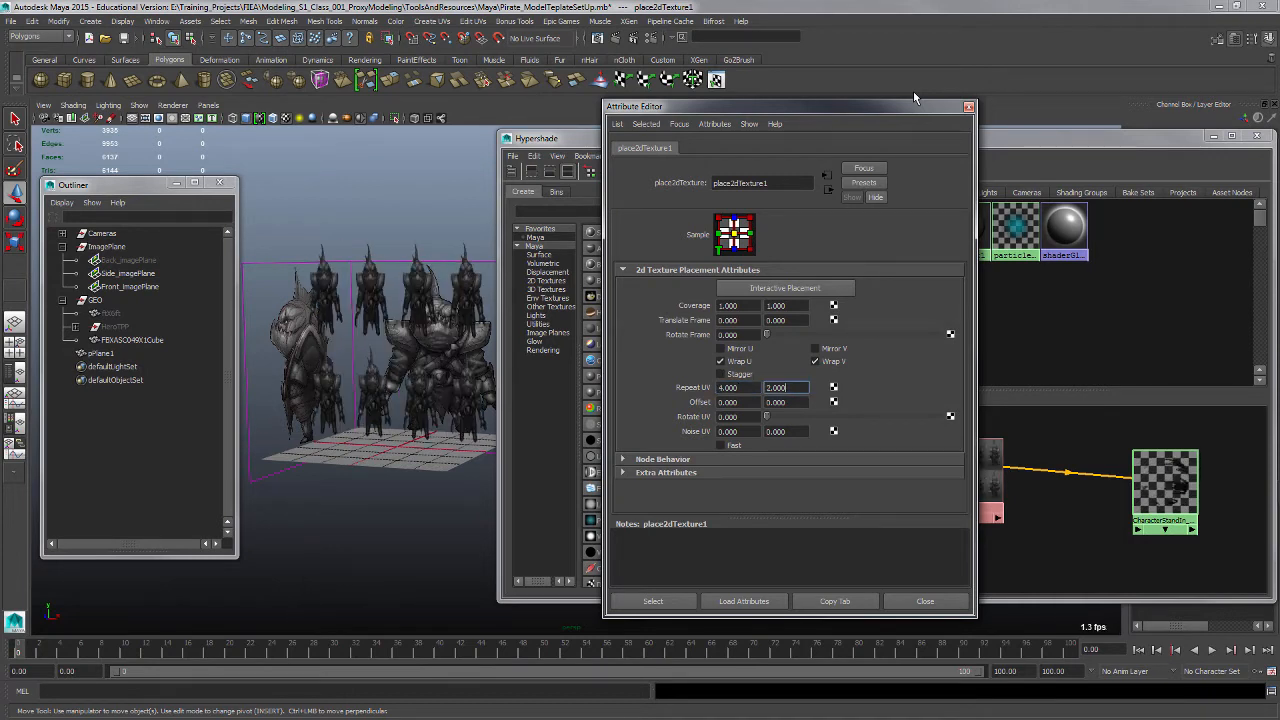
{"action": "double_click", "coordinate": [776, 388]}
{"action": "type", "text": "4"}
{"action": "key", "text": "Return"}
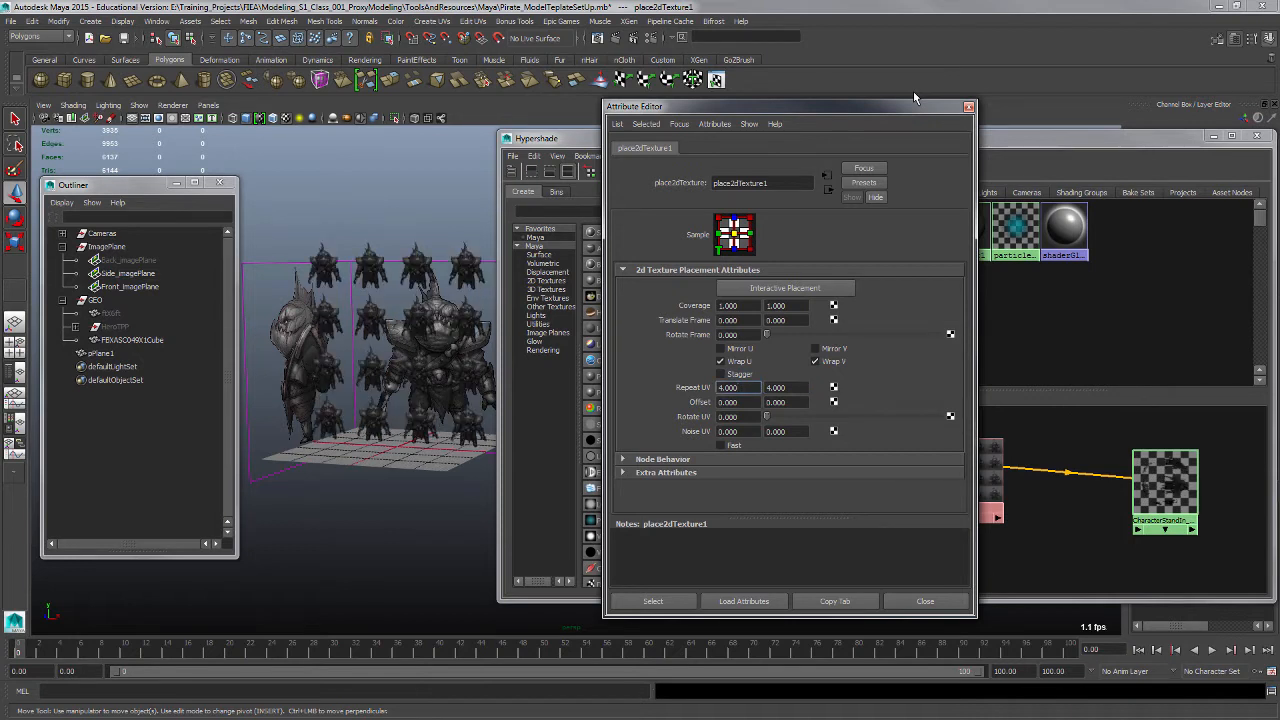
- Reset place2dTexture1's Repeat UV to 1 by 1 and close its attributes
{"action": "double_click", "coordinate": [729, 388]}
{"action": "type", "text": "1"}
{"action": "key", "text": "Tab"}
{"action": "type", "text": "1"}
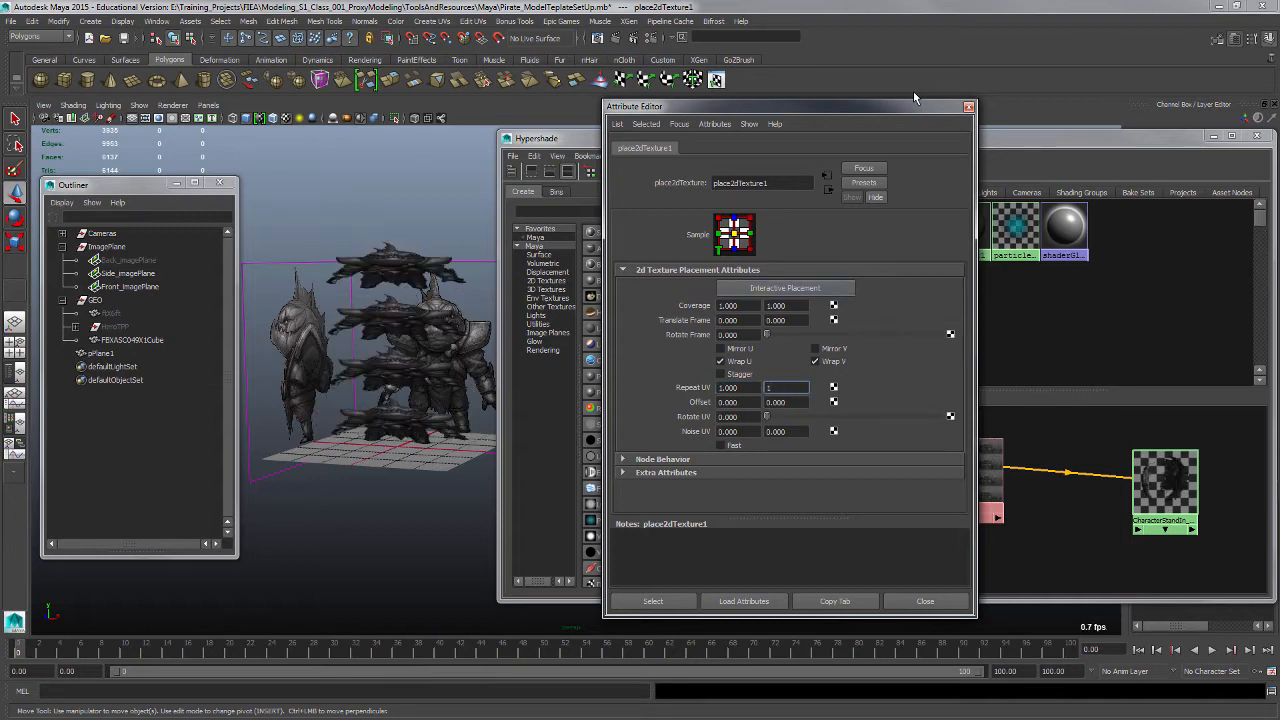
{"action": "key", "text": "Return"}
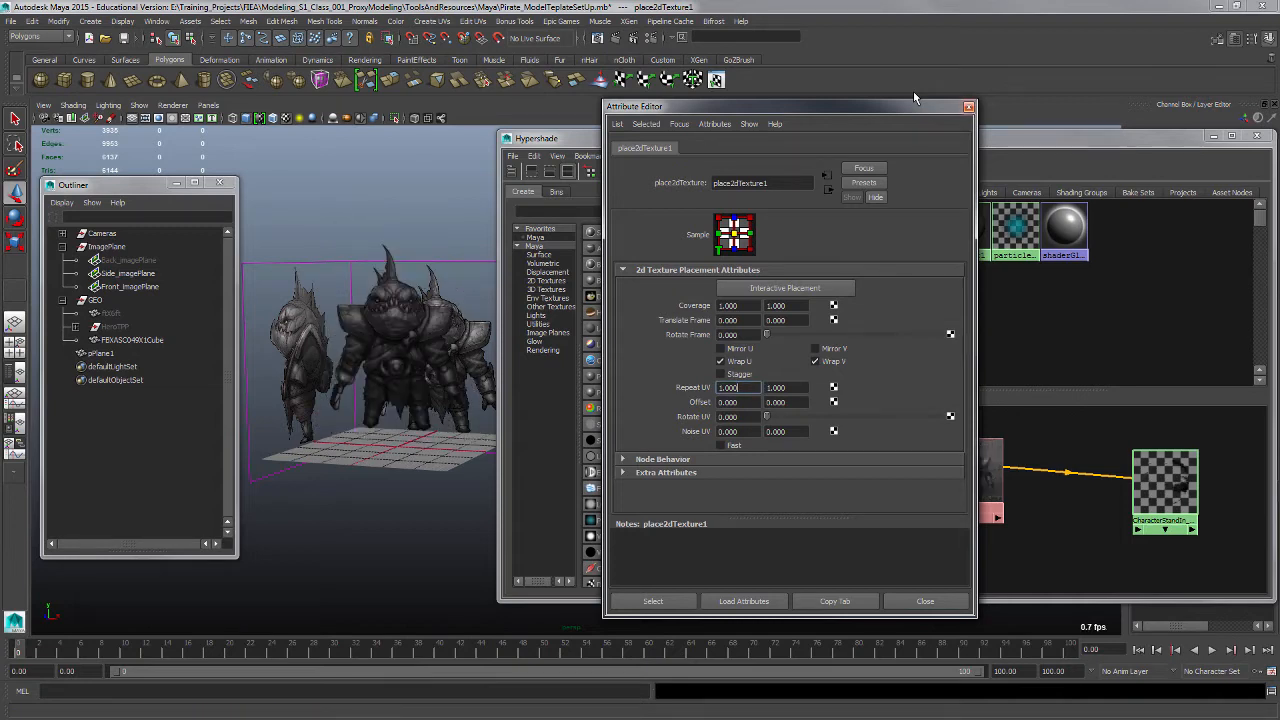
{"action": "left_click", "coordinate": [968, 107]}
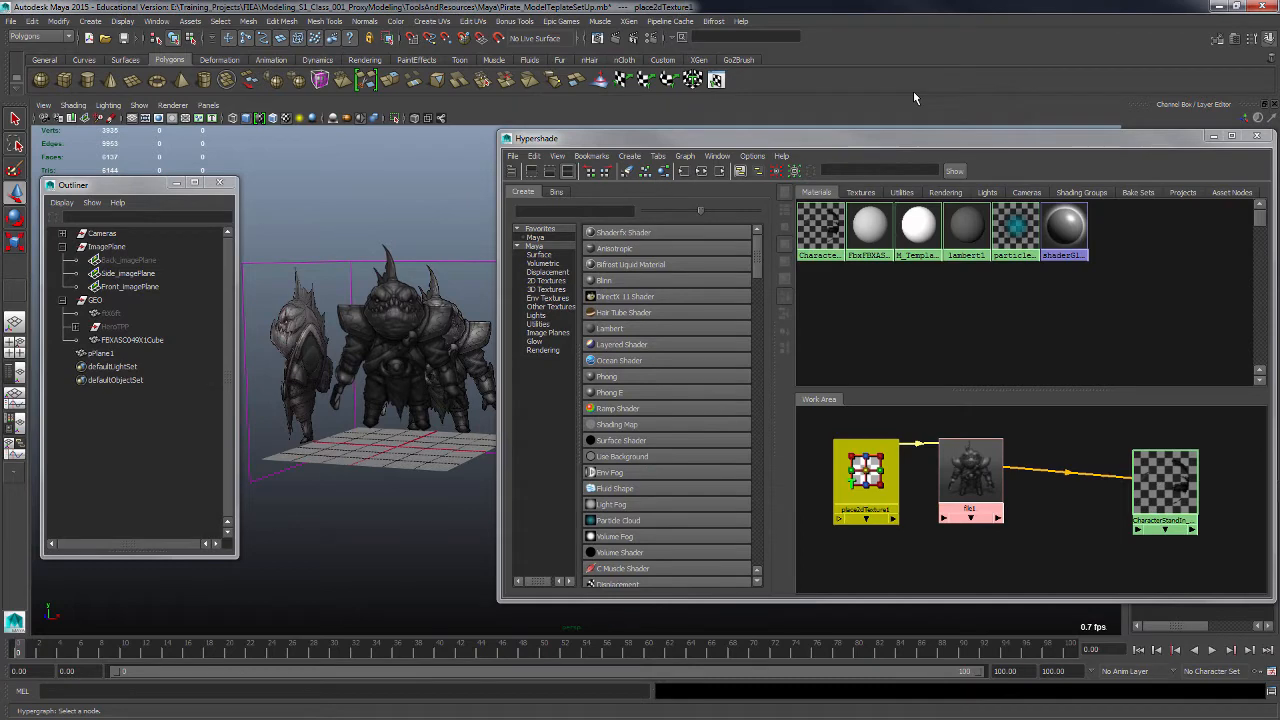
- Rename the file1 texture node as Pirate_Front_A_MT_tga, reusing its image file name, and close its attributes
{"action": "double_click", "coordinate": [970, 474]}
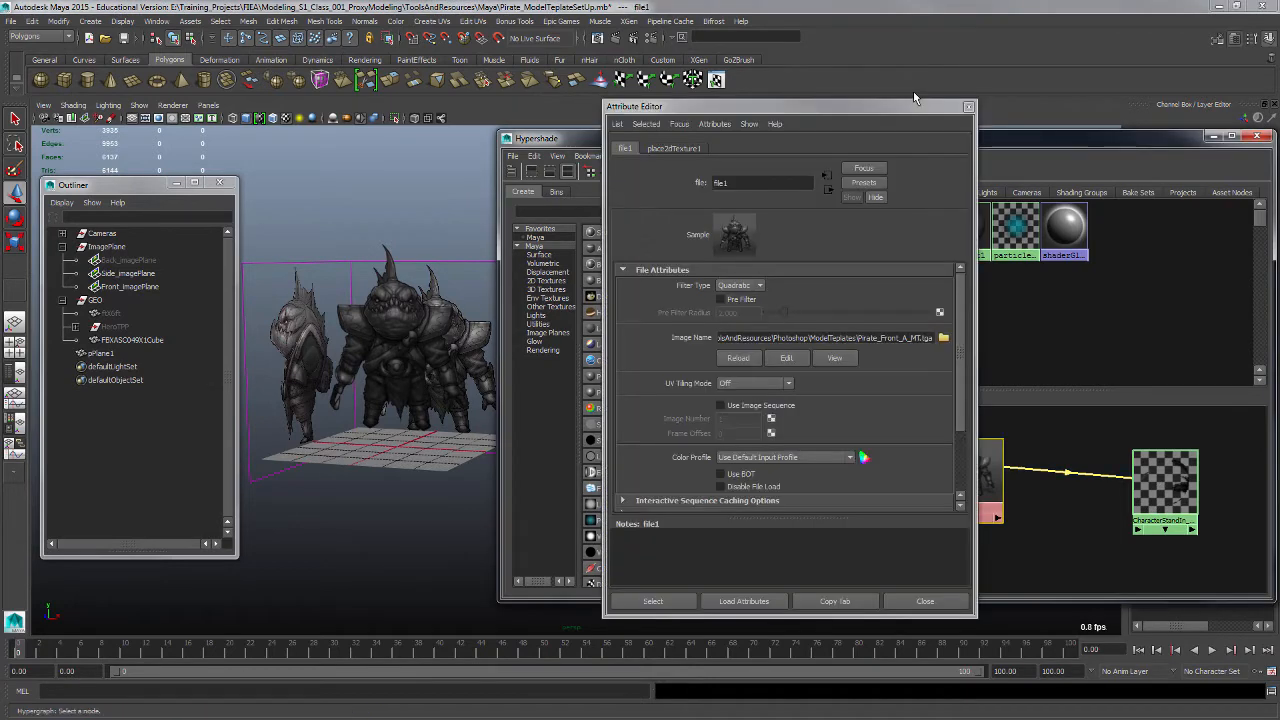
{"action": "left_click_drag", "start_coordinate": [780, 106], "coordinate": [645, 115]}
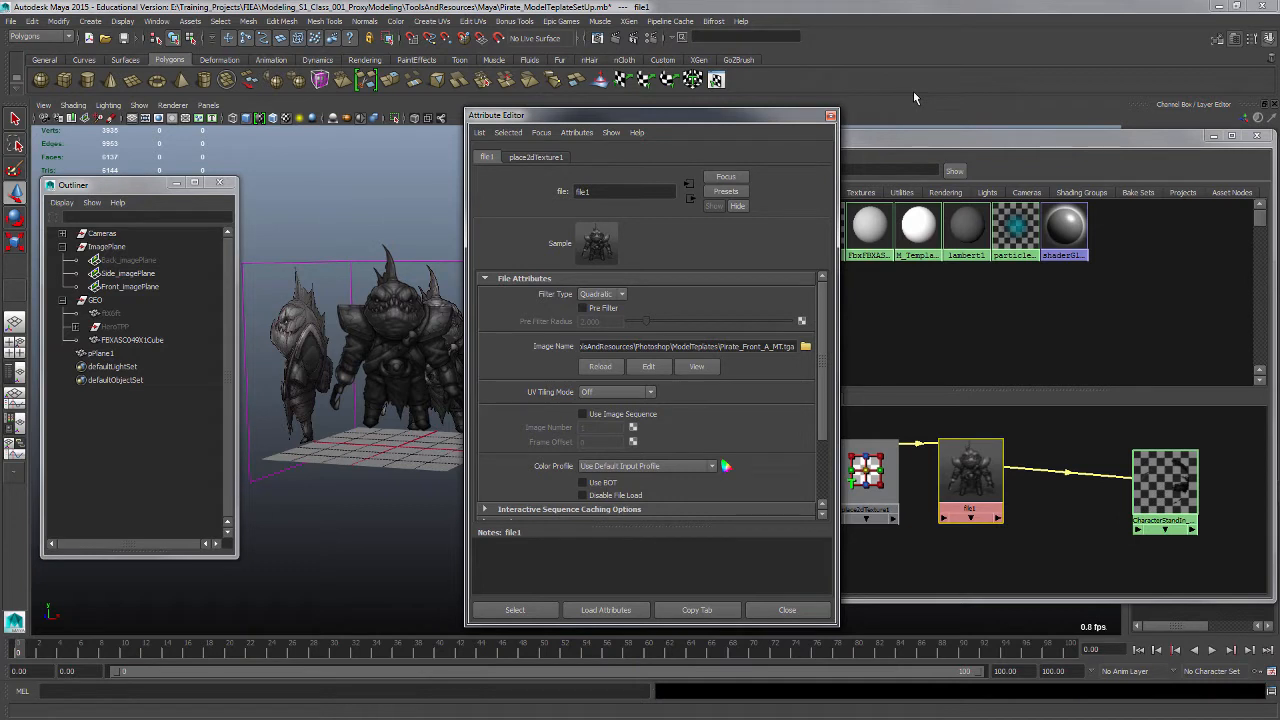
{"action": "left_click_drag", "start_coordinate": [720, 347], "coordinate": [798, 347]}
{"action": "key", "text": "ctrl+c"}
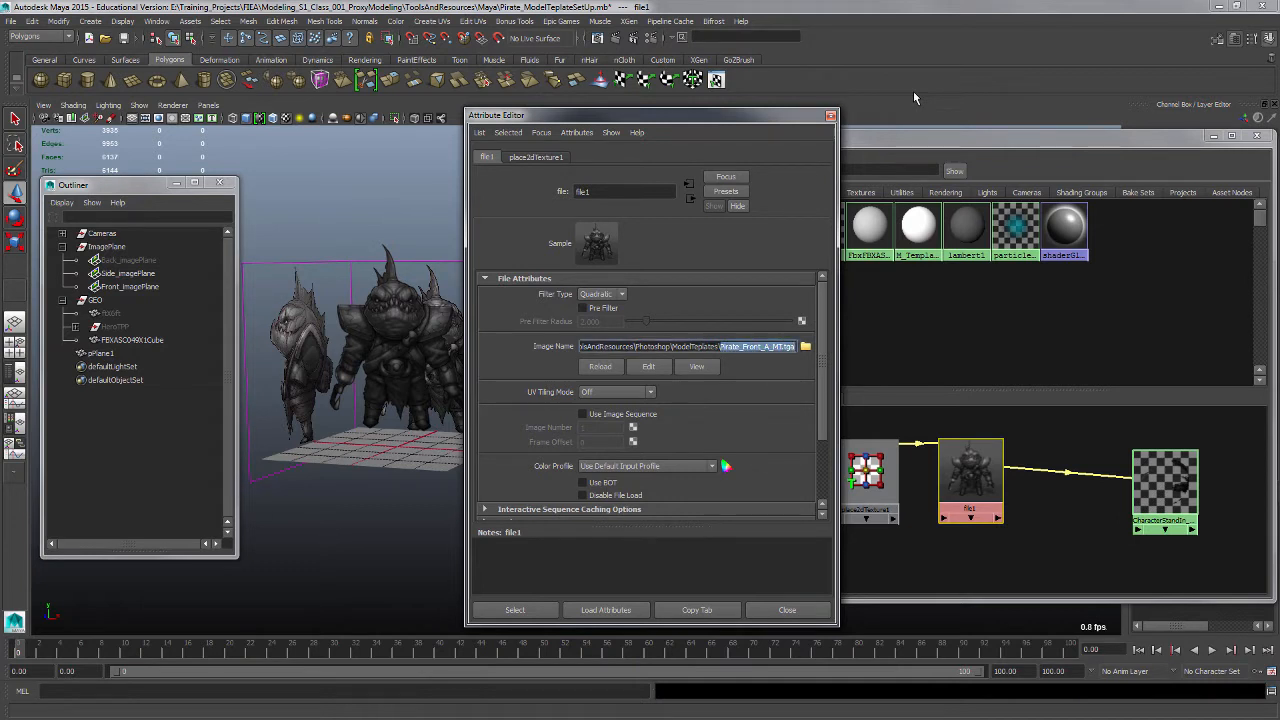
{"action": "double_click", "coordinate": [584, 191]}
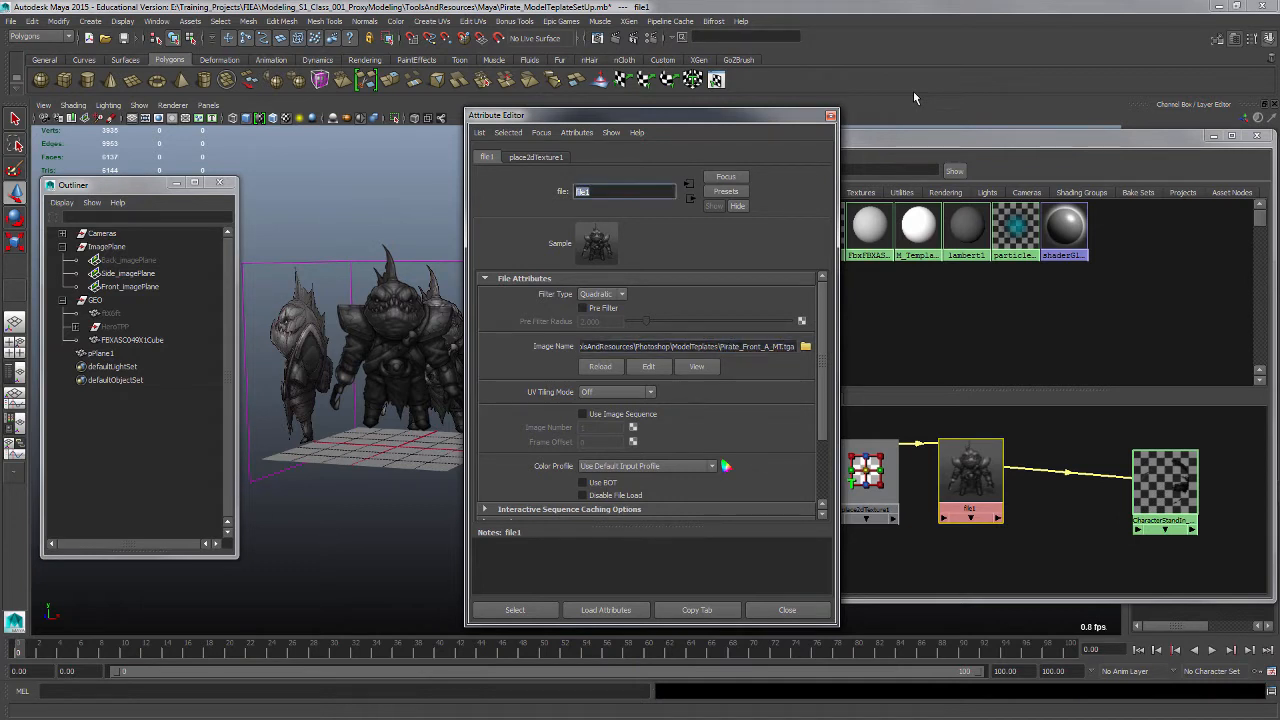
{"action": "key", "text": "ctrl+v"}
{"action": "key", "text": "Return"}
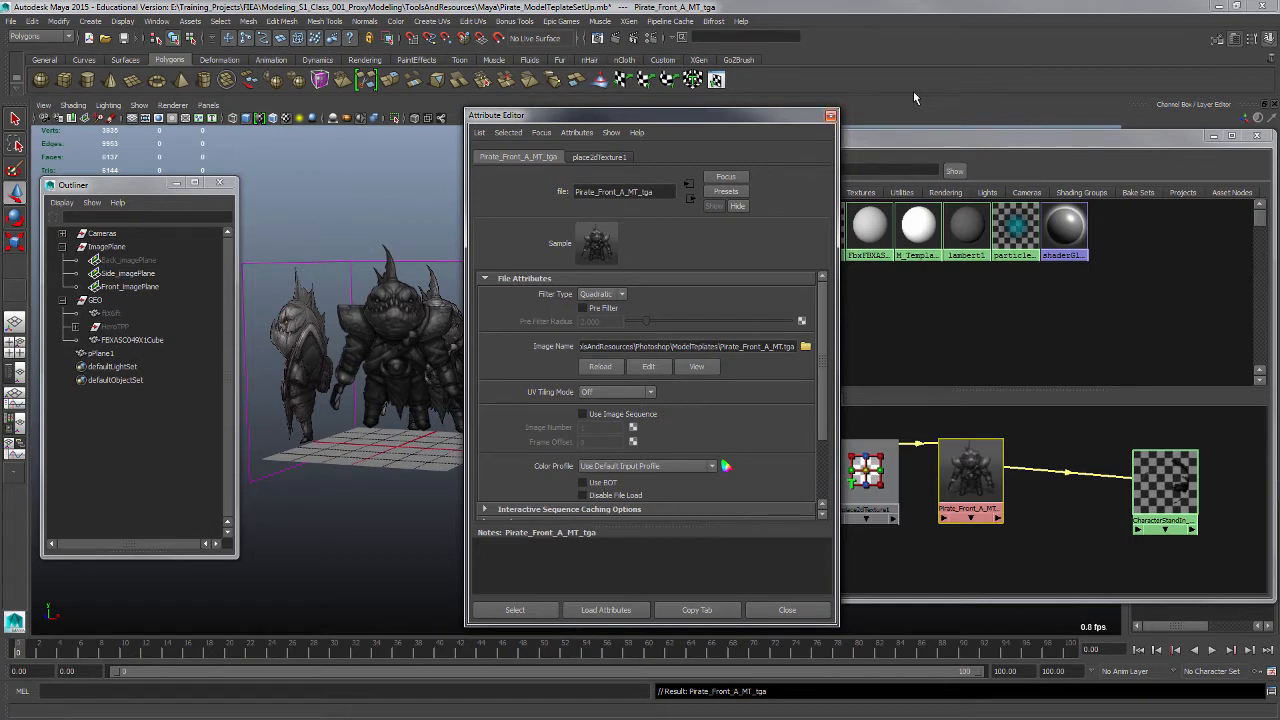
{"action": "left_click", "coordinate": [831, 116]}
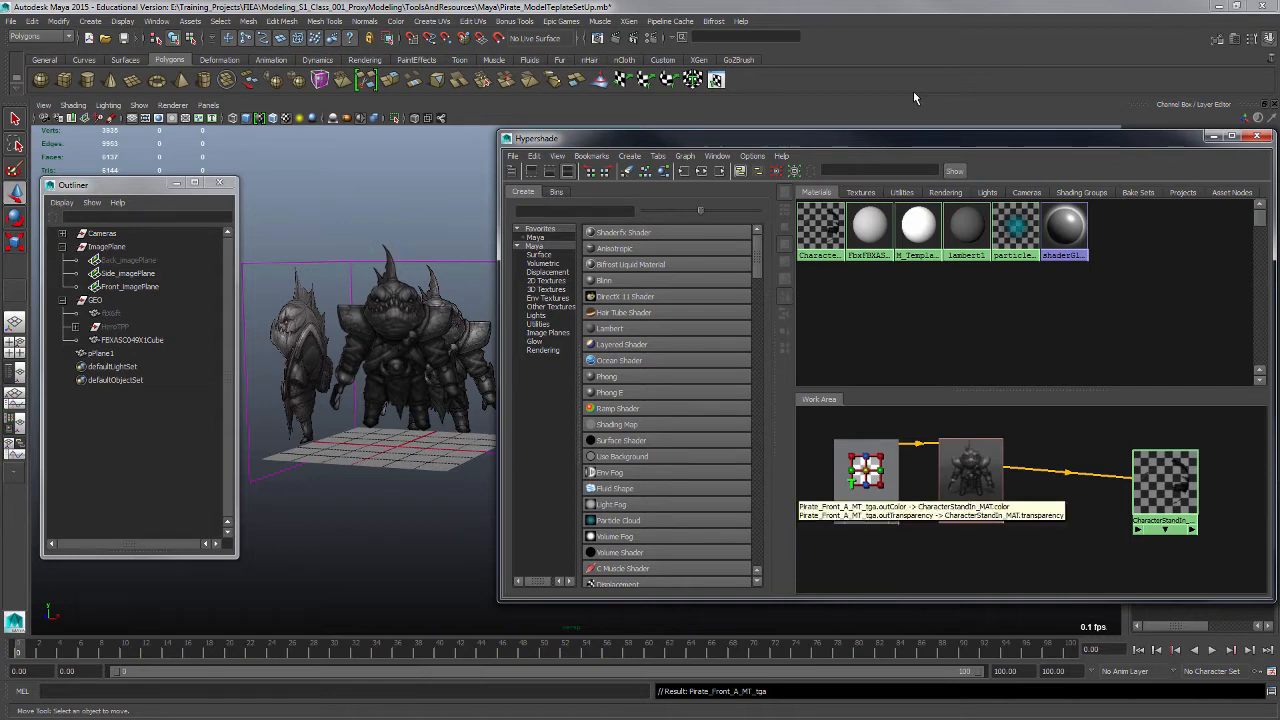
- Open CharacterStandIn_MAT's attributes and light the viewport with the scene lights
{"action": "double_click", "coordinate": [1164, 484]}
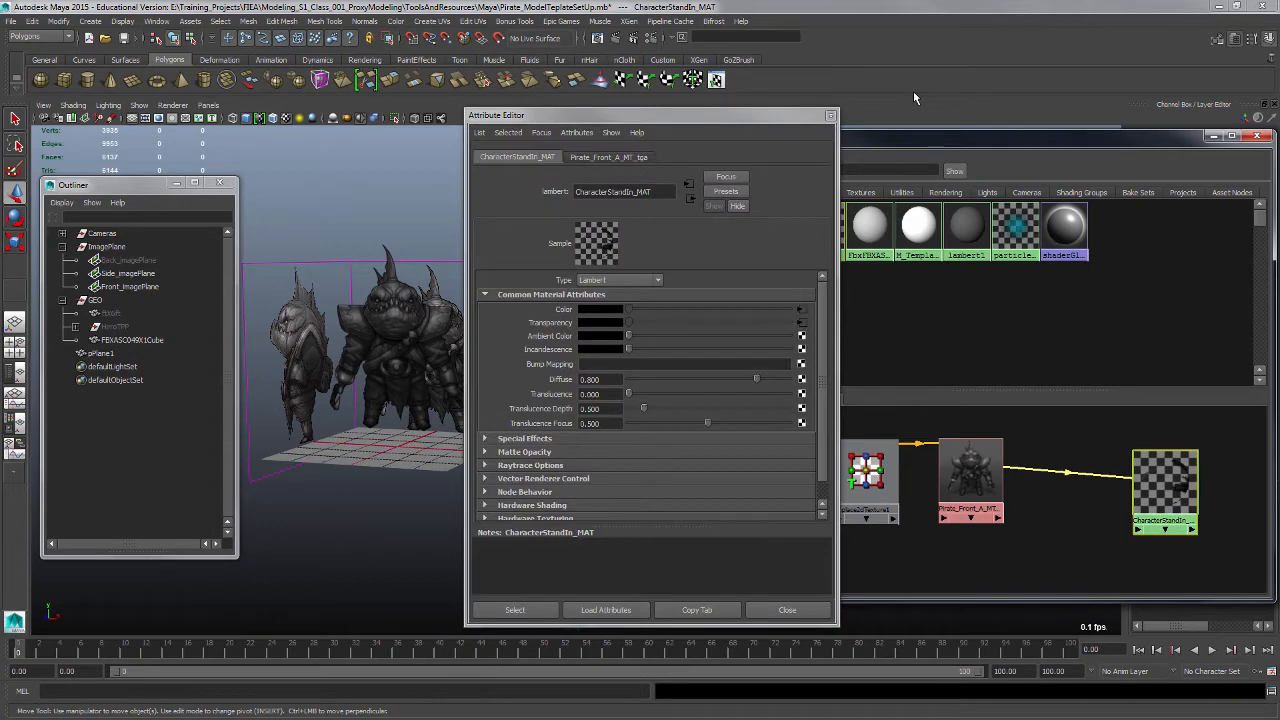
{"action": "left_click", "coordinate": [830, 115]}
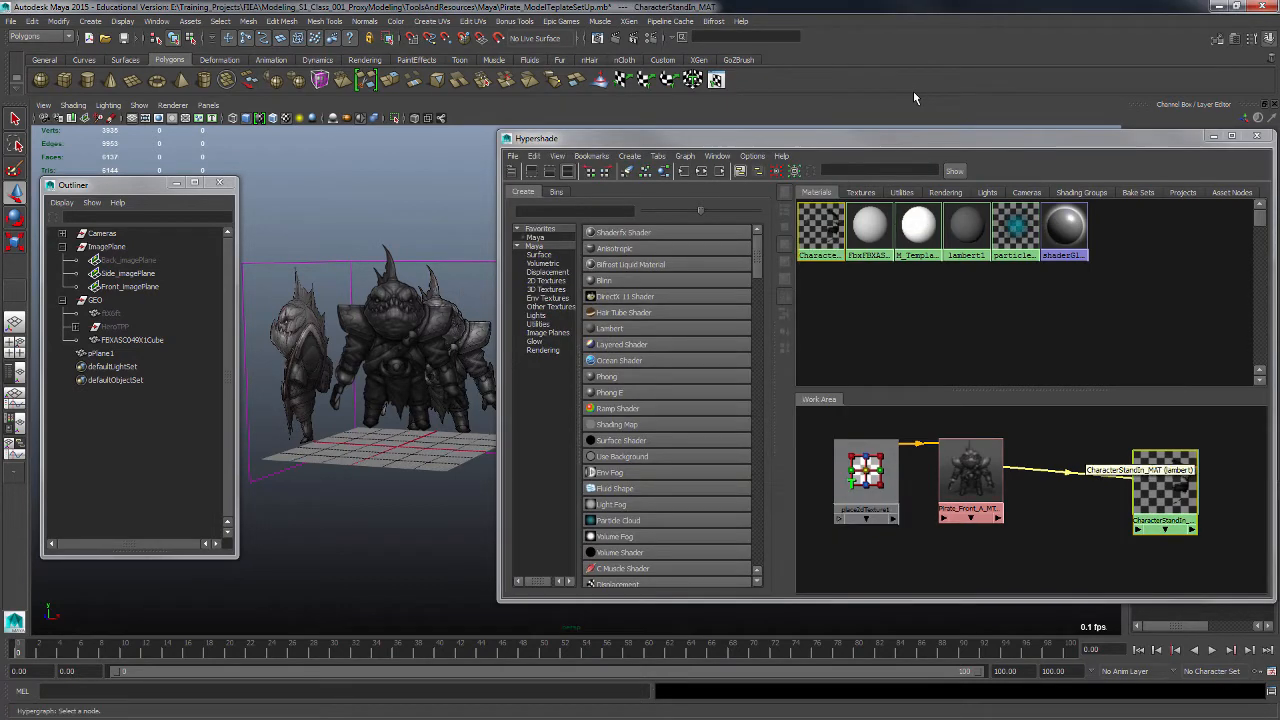
{"action": "double_click", "coordinate": [1164, 484]}
{"action": "left_click_drag", "start_coordinate": [640, 115], "coordinate": [914, 136]}
{"action": "mouse_move", "coordinate": [400, 340]}
{"action": "left_mouse_down", "text": "alt"}
{"action": "mouse_move", "coordinate": [345, 385]}
{"action": "mouse_move", "coordinate": [350, 410]}
{"action": "mouse_move", "coordinate": [405, 415]}
{"action": "mouse_move", "coordinate": [385, 360]}
{"action": "mouse_move", "coordinate": [340, 380]}
{"action": "mouse_move", "coordinate": [420, 405]}
{"action": "left_mouse_up", "text": "alt"}
{"action": "key", "text": "7"}
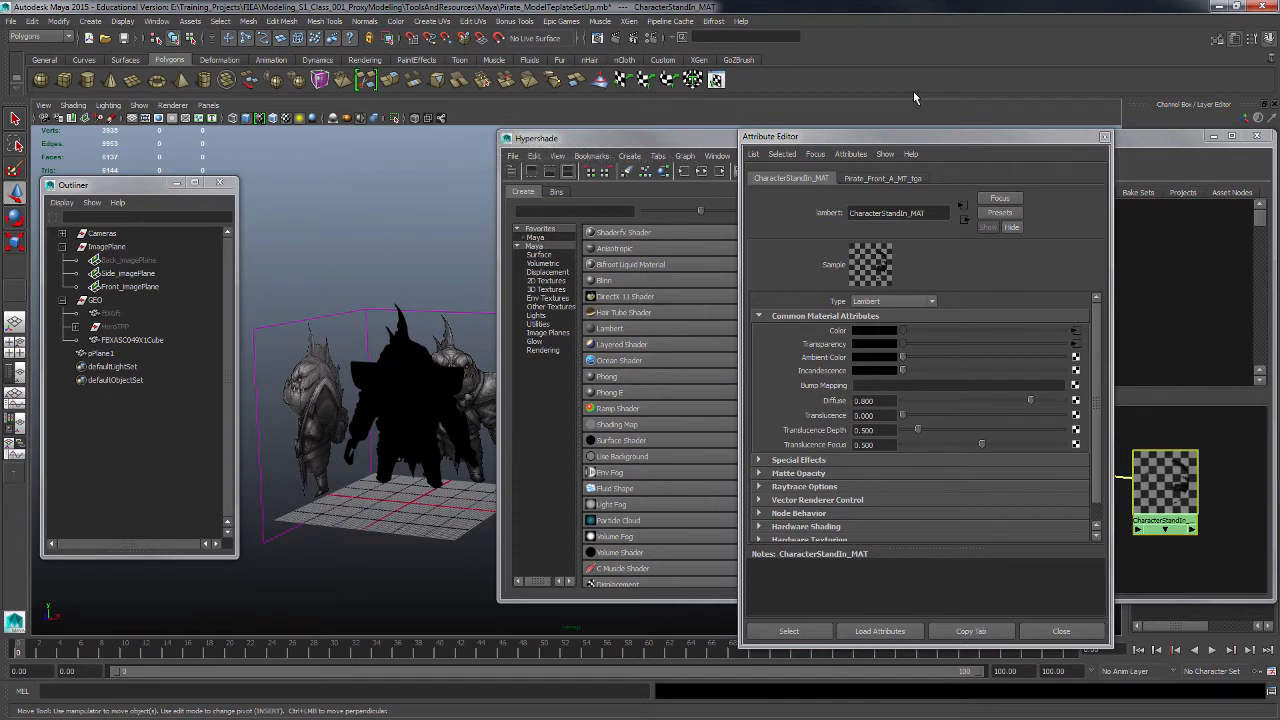
- Create a point light and move it out in front of the textured plane and up above the character's head
{"action": "left_click", "coordinate": [90, 21]}
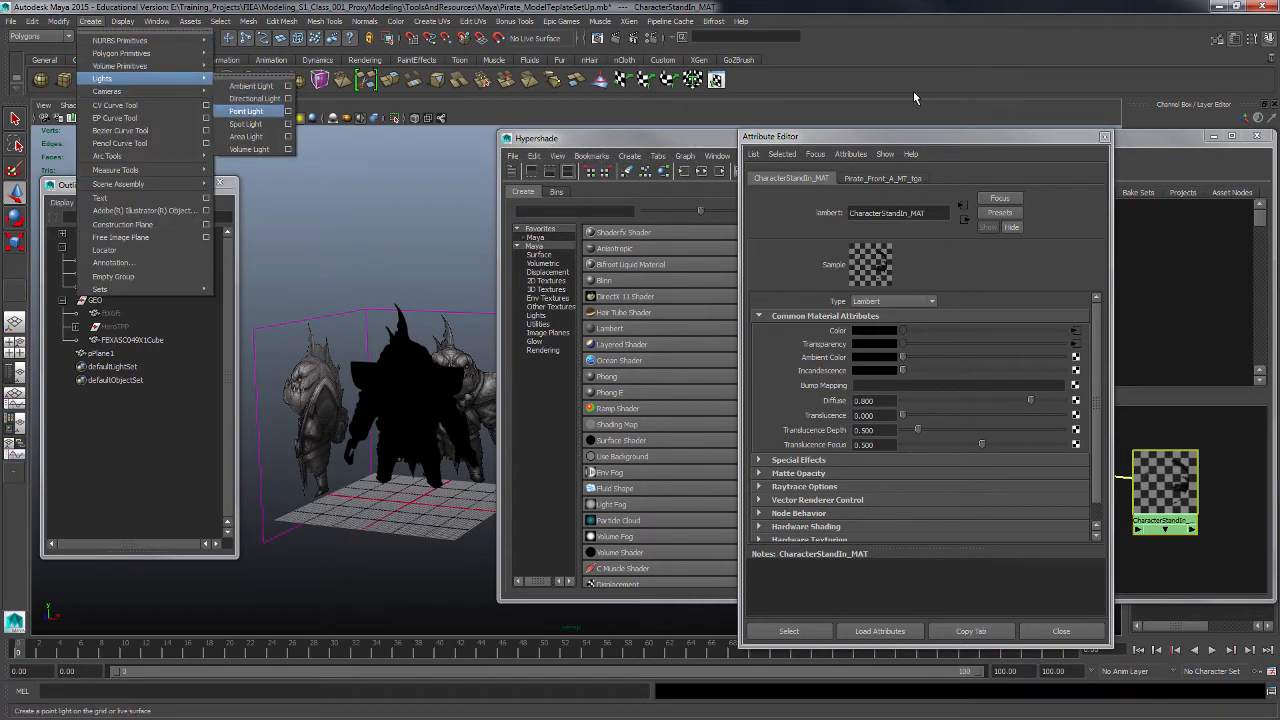
{"action": "left_click", "coordinate": [245, 111]}
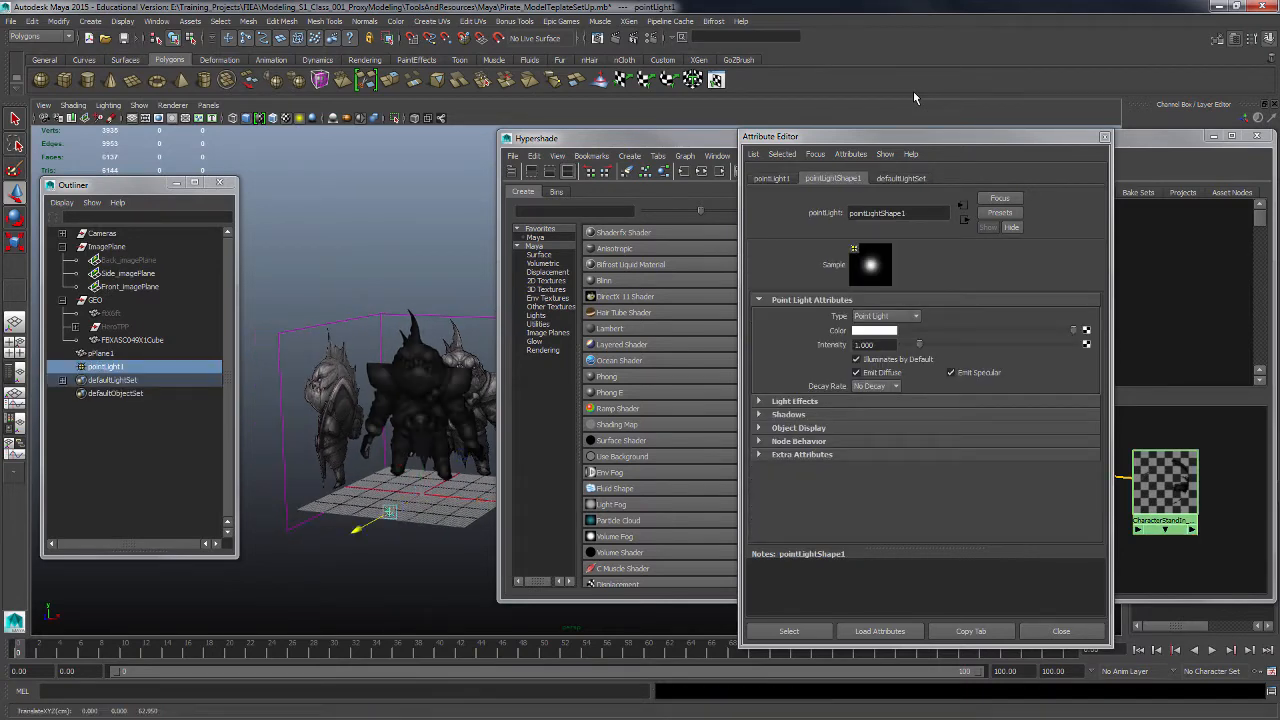
{"action": "mouse_move", "coordinate": [379, 455]}
{"action": "left_mouse_down"}
{"action": "mouse_move", "coordinate": [372, 228]}
{"action": "mouse_move", "coordinate": [377, 391]}
{"action": "mouse_move", "coordinate": [374, 294]}
{"action": "mouse_move", "coordinate": [335, 322]}
{"action": "left_mouse_up"}
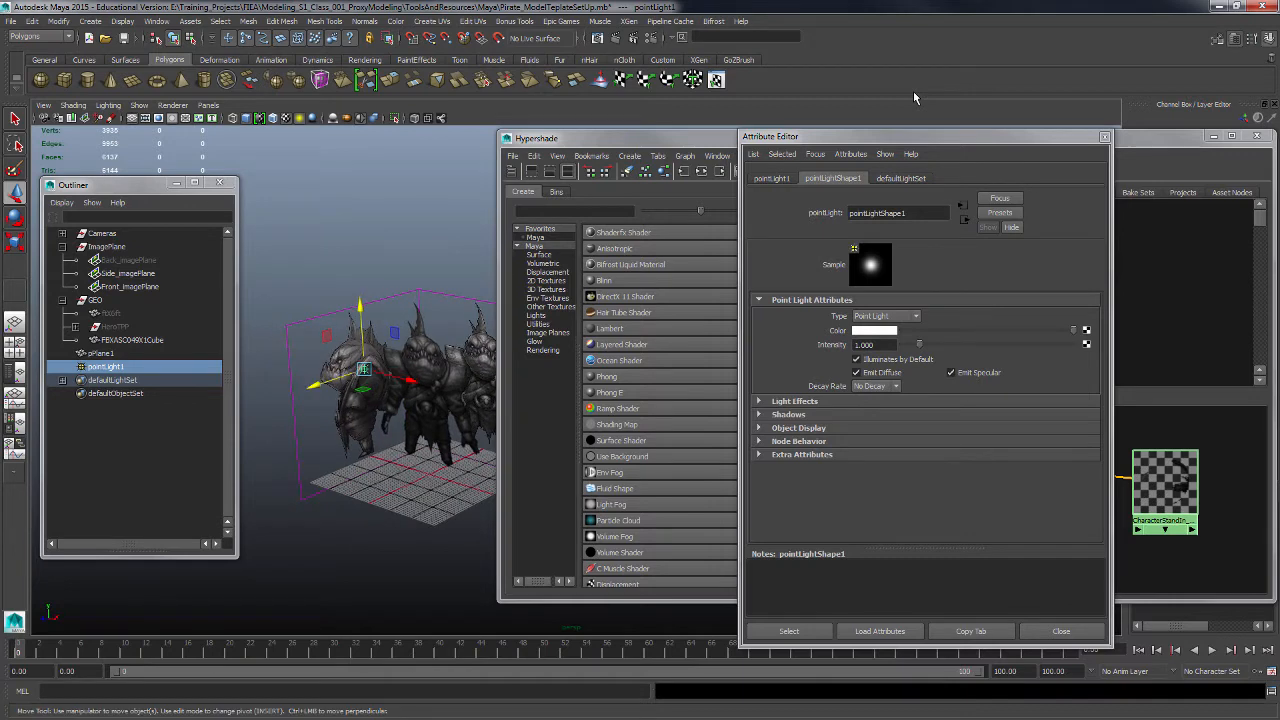
{"action": "left_click_drag", "start_coordinate": [304, 388], "coordinate": [297, 391]}
{"action": "mouse_move", "coordinate": [344, 312]}
{"action": "left_mouse_down"}
{"action": "mouse_move", "coordinate": [341, 258]}
{"action": "mouse_move", "coordinate": [379, 242]}
{"action": "left_mouse_up"}
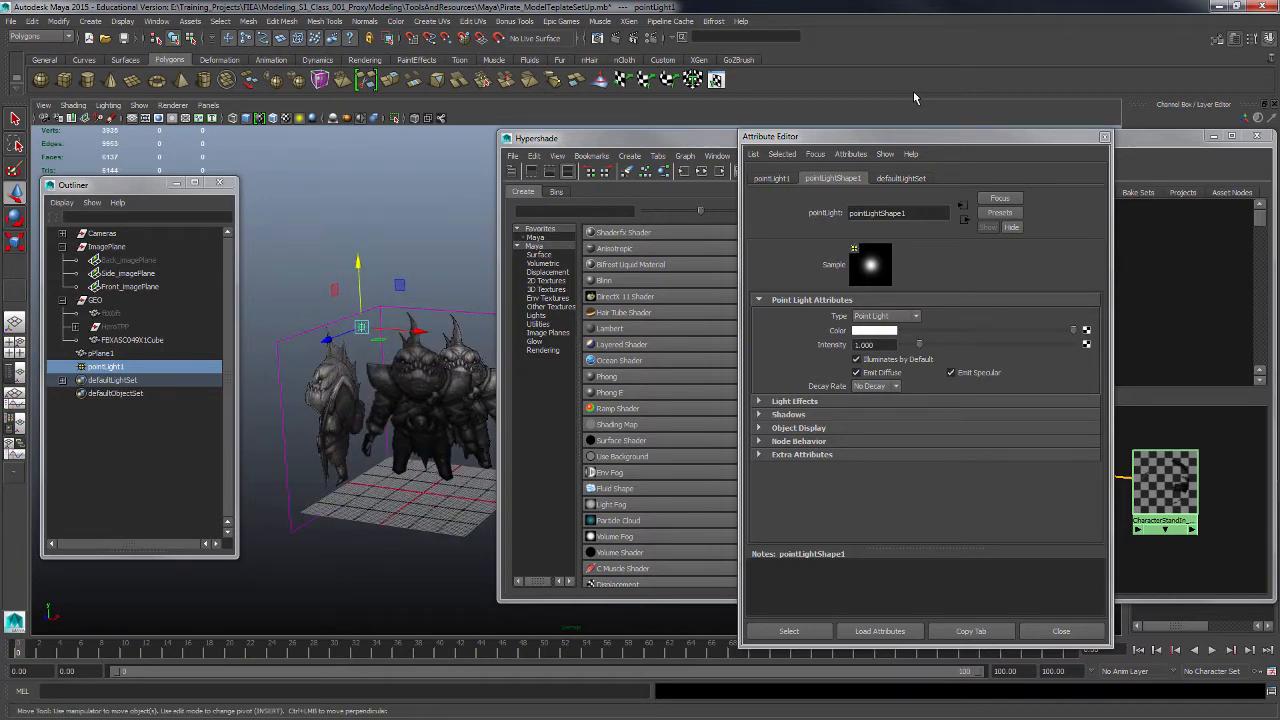
- Compare the textured plane in wireframe, shaded, textured and scene-lit display, ending with all scene lights in use
{"action": "key", "text": "7"}
{"action": "key", "text": "4"}
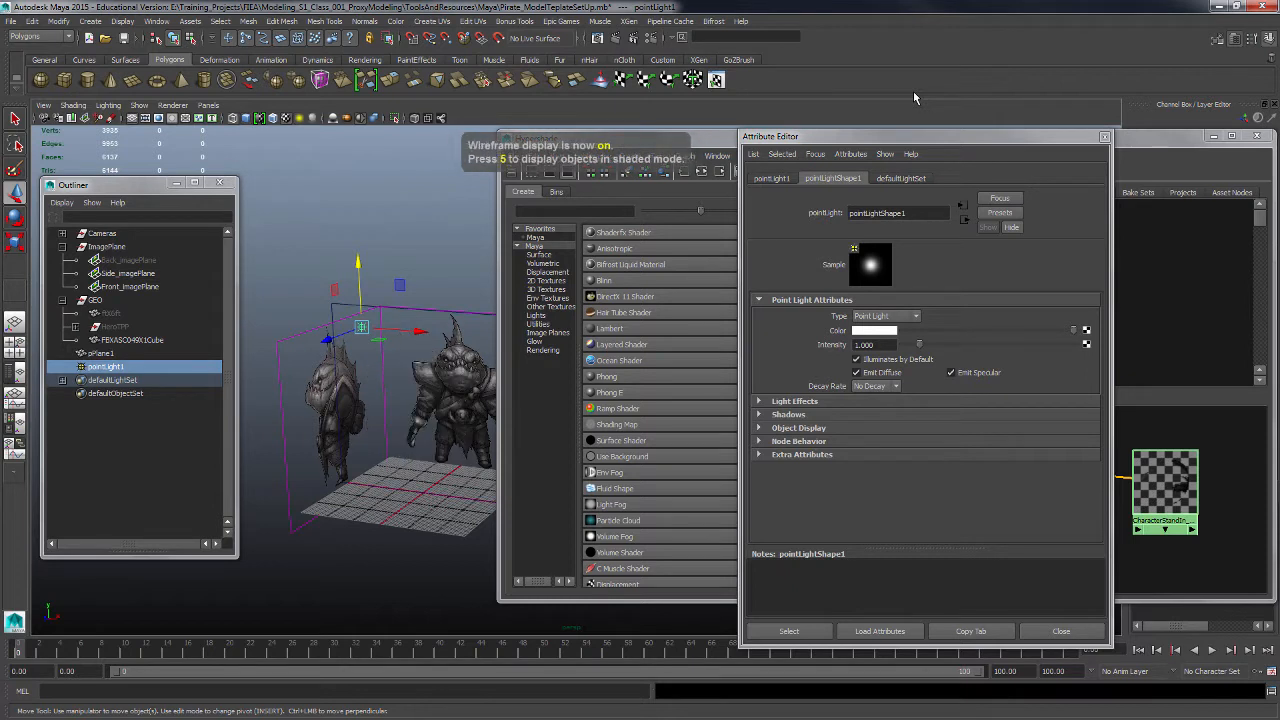
{"action": "key", "text": "5"}
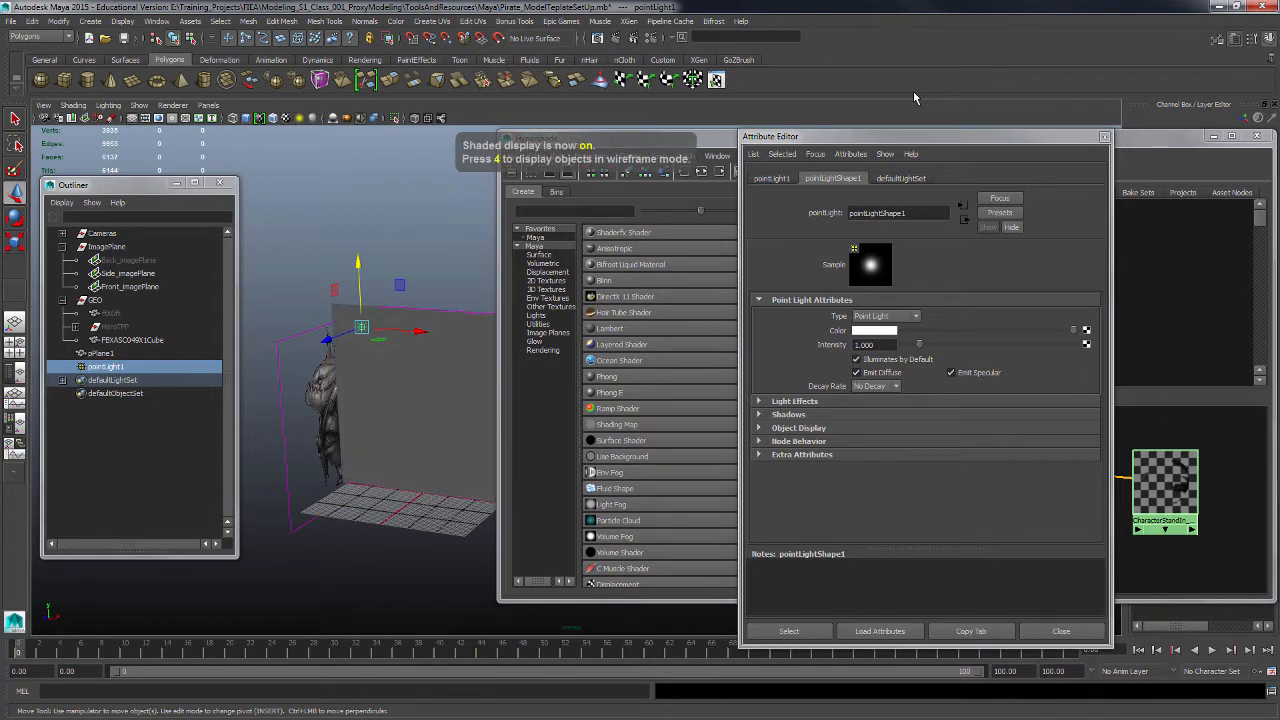
{"action": "key", "text": "6"}
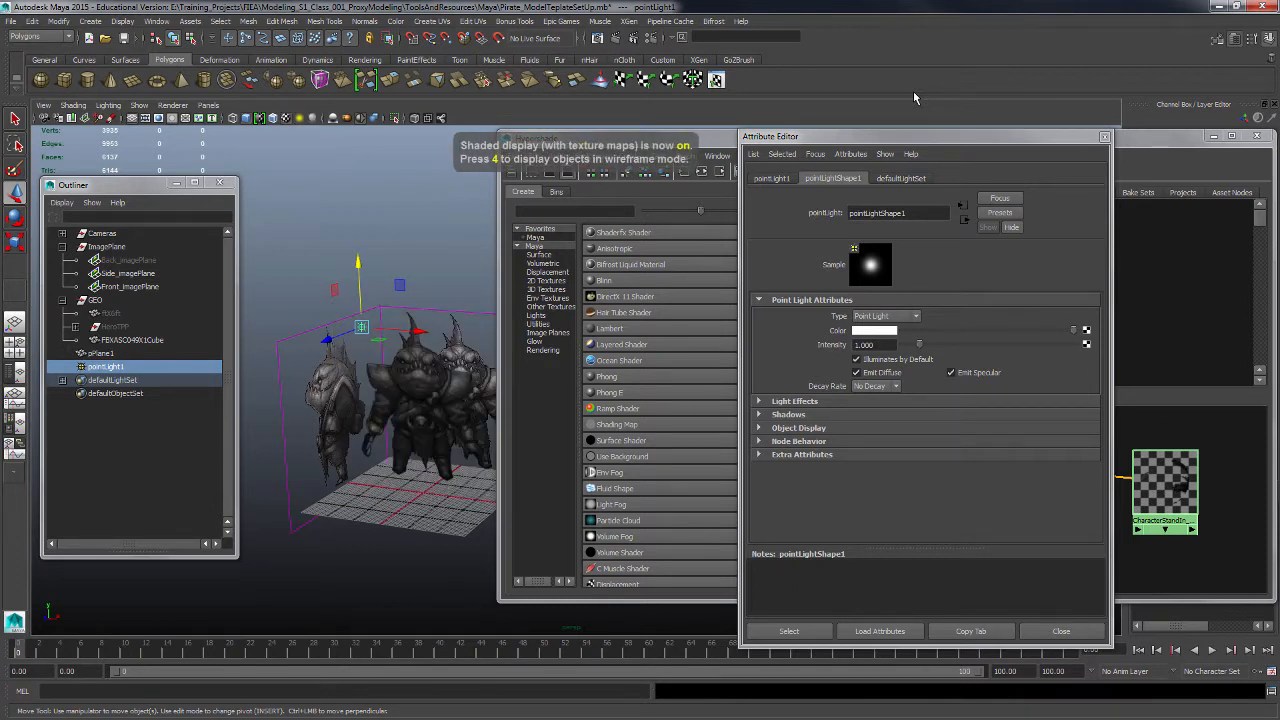
{"action": "key", "text": "7"}
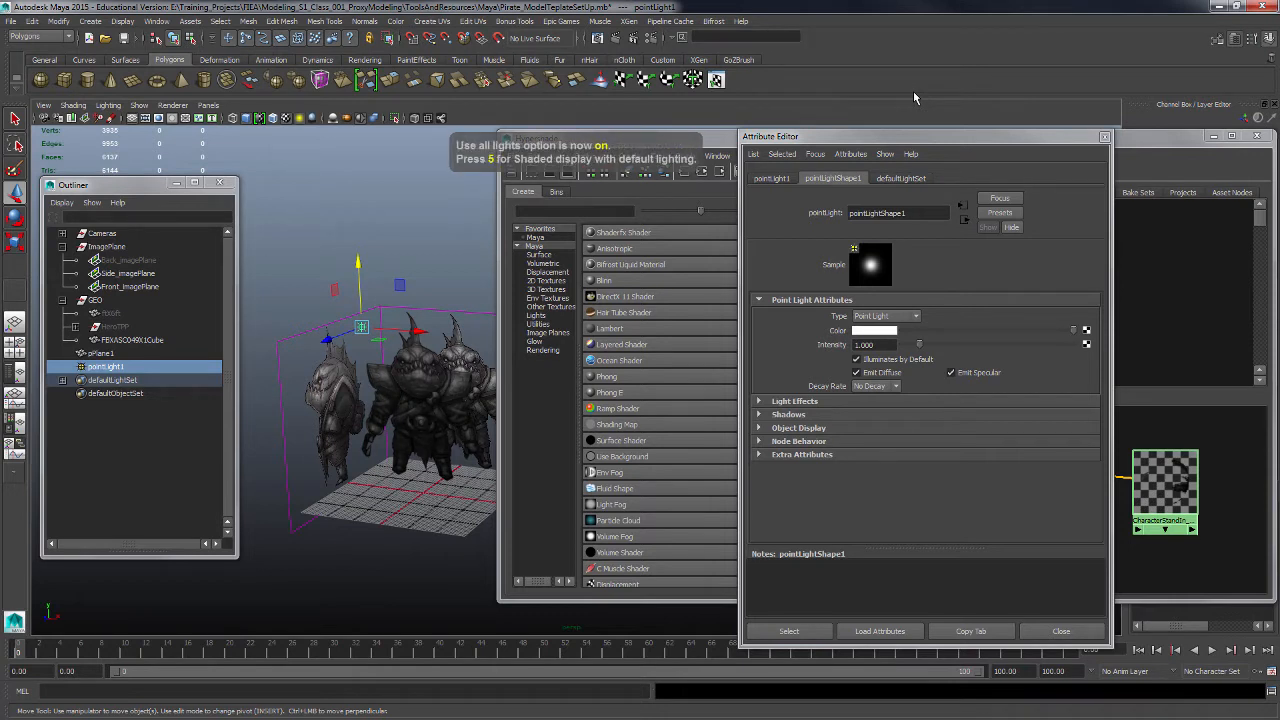
- Raise the point light slightly higher above the characters, set its light color to red and close its attributes
{"action": "left_click_drag", "start_coordinate": [358, 262], "coordinate": [357, 245]}
{"action": "left_click_drag", "start_coordinate": [357, 400], "coordinate": [380, 400], "text": "alt"}
{"action": "right_click_drag", "start_coordinate": [380, 400], "coordinate": [450, 400], "text": "alt"}
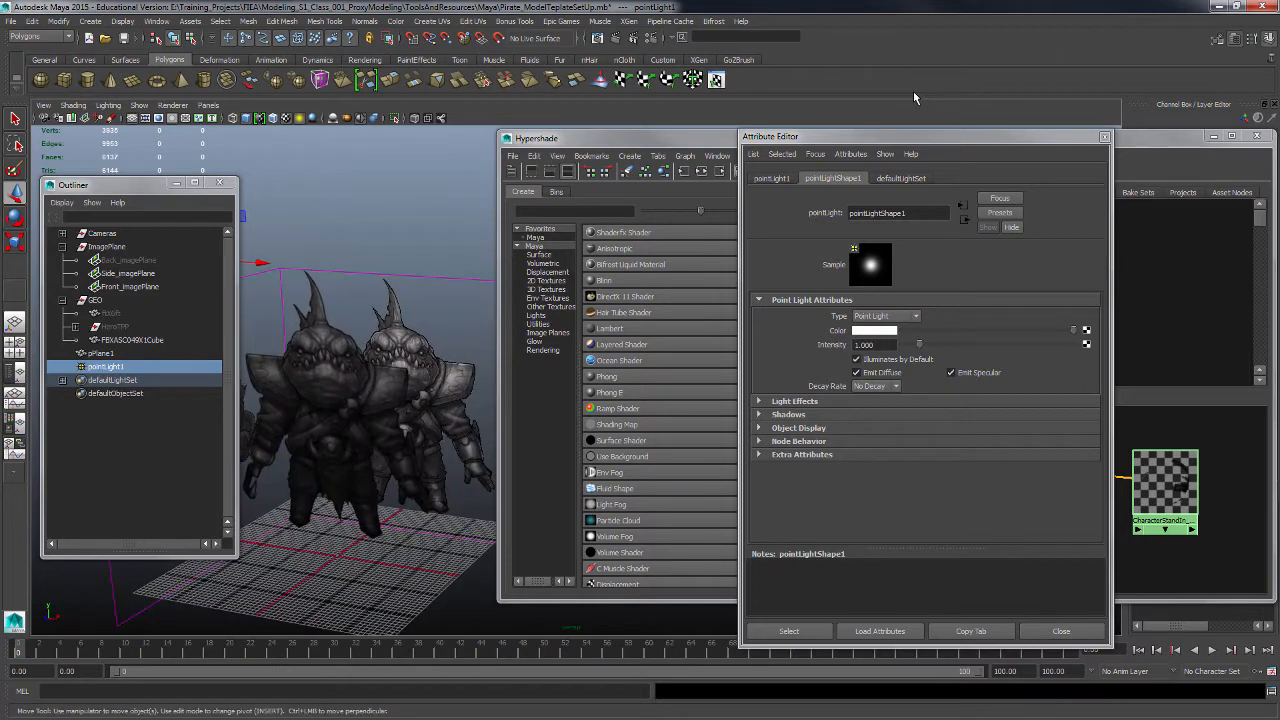
{"action": "left_click_drag", "start_coordinate": [450, 400], "coordinate": [340, 398], "text": "alt"}
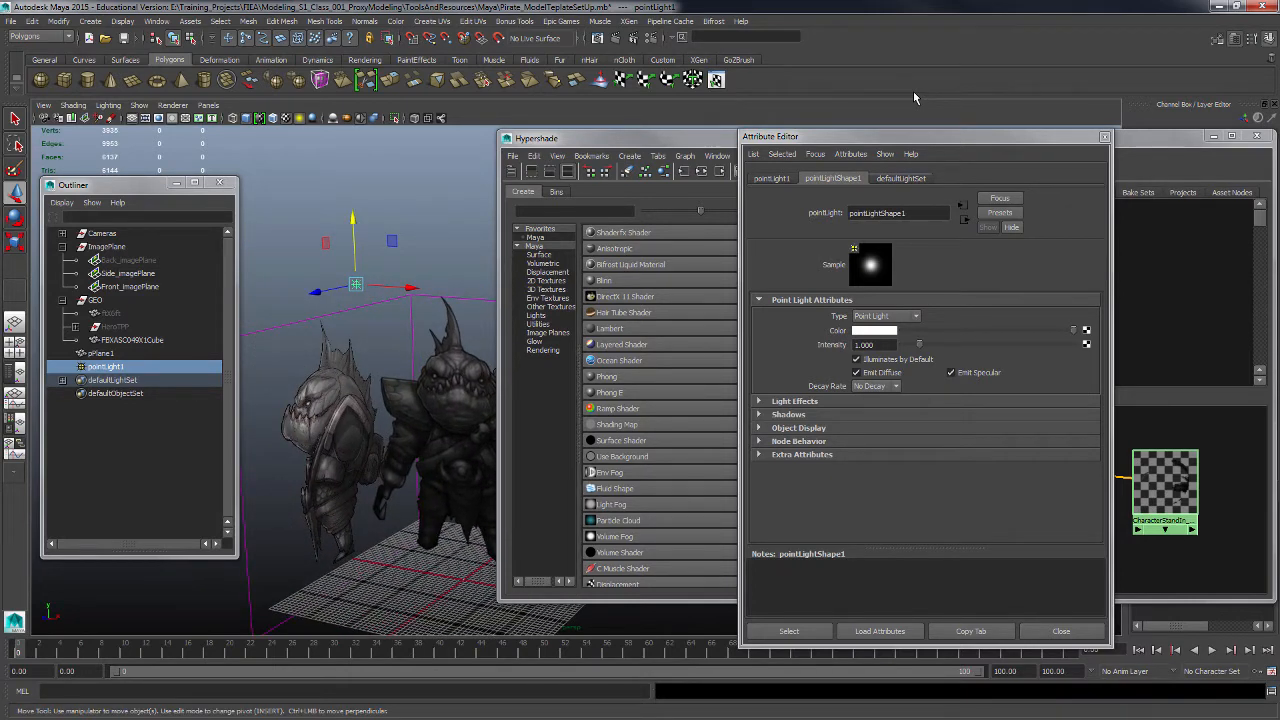
{"action": "left_click", "coordinate": [874, 330]}
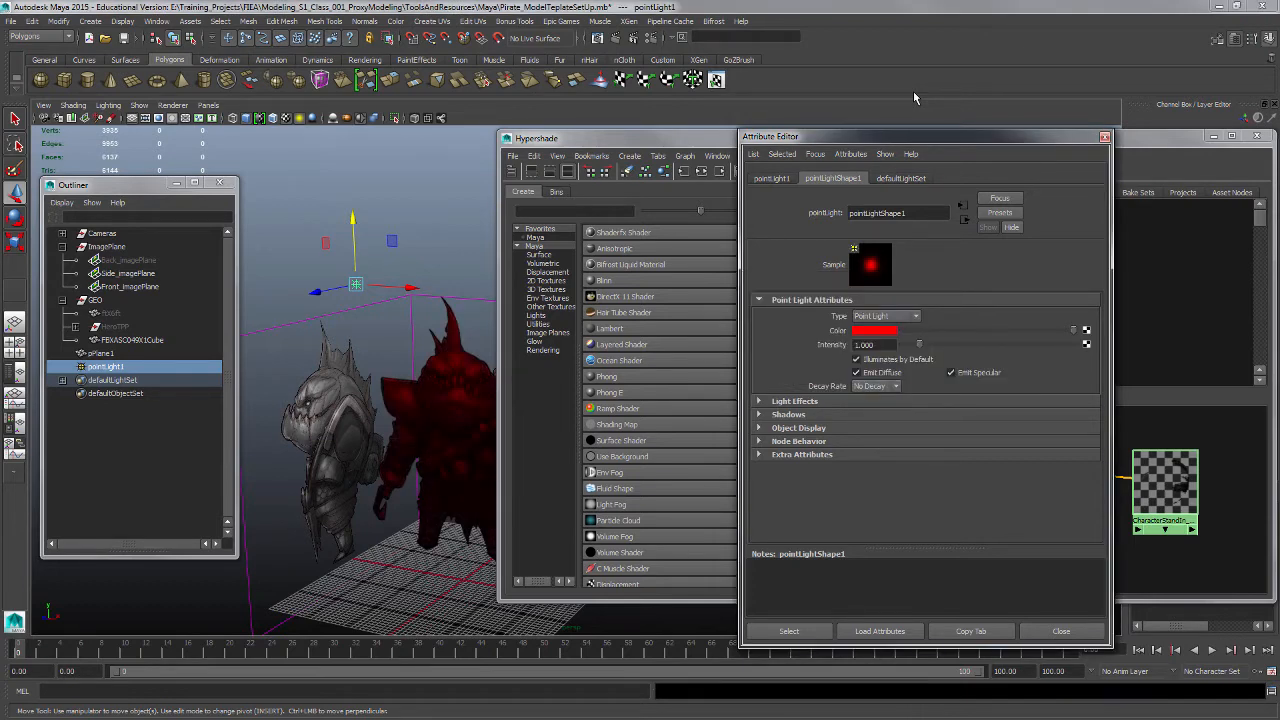
{"action": "left_click", "coordinate": [1105, 137]}
- Open CharacterStandIn_MAT's attributes and raise its Ambient Color from black to white under the red point light
{"action": "left_click_drag", "start_coordinate": [850, 138], "coordinate": [978, 143]}
{"action": "right_click_drag", "start_coordinate": [460, 300], "coordinate": [405, 300], "text": "alt"}
{"action": "mouse_move", "coordinate": [402, 241]}
{"action": "left_mouse_down"}
{"action": "mouse_move", "coordinate": [402, 183]}
{"action": "mouse_move", "coordinate": [402, 244]}
{"action": "left_mouse_up"}
{"action": "middle_click_drag", "start_coordinate": [500, 380], "coordinate": [370, 340], "text": "alt"}
{"action": "mouse_move", "coordinate": [370, 340]}
{"action": "left_mouse_down", "text": "alt"}
{"action": "mouse_move", "coordinate": [405, 343]}
{"action": "mouse_move", "coordinate": [310, 315]}
{"action": "mouse_move", "coordinate": [380, 340]}
{"action": "left_mouse_up", "text": "alt"}
{"action": "left_click_drag", "start_coordinate": [760, 143], "coordinate": [596, 114]}
{"action": "double_click", "coordinate": [1130, 460]}
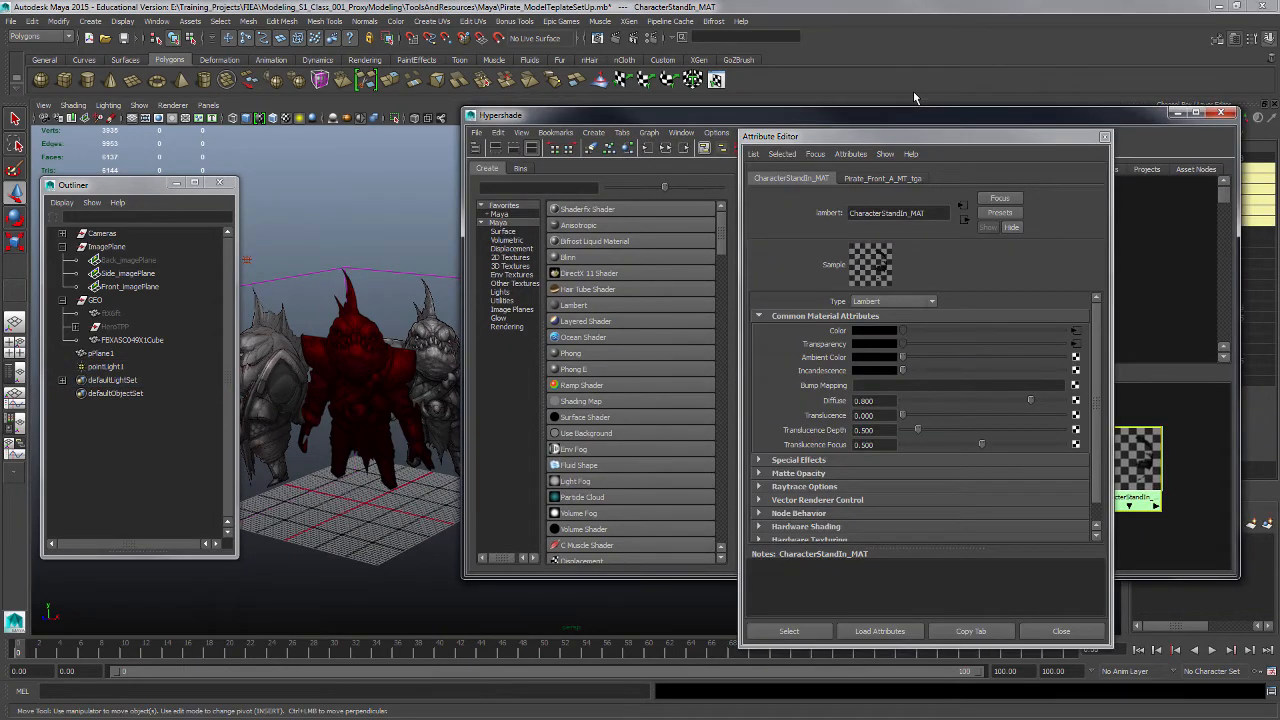
{"action": "left_click_drag", "start_coordinate": [902, 357], "coordinate": [1061, 357]}
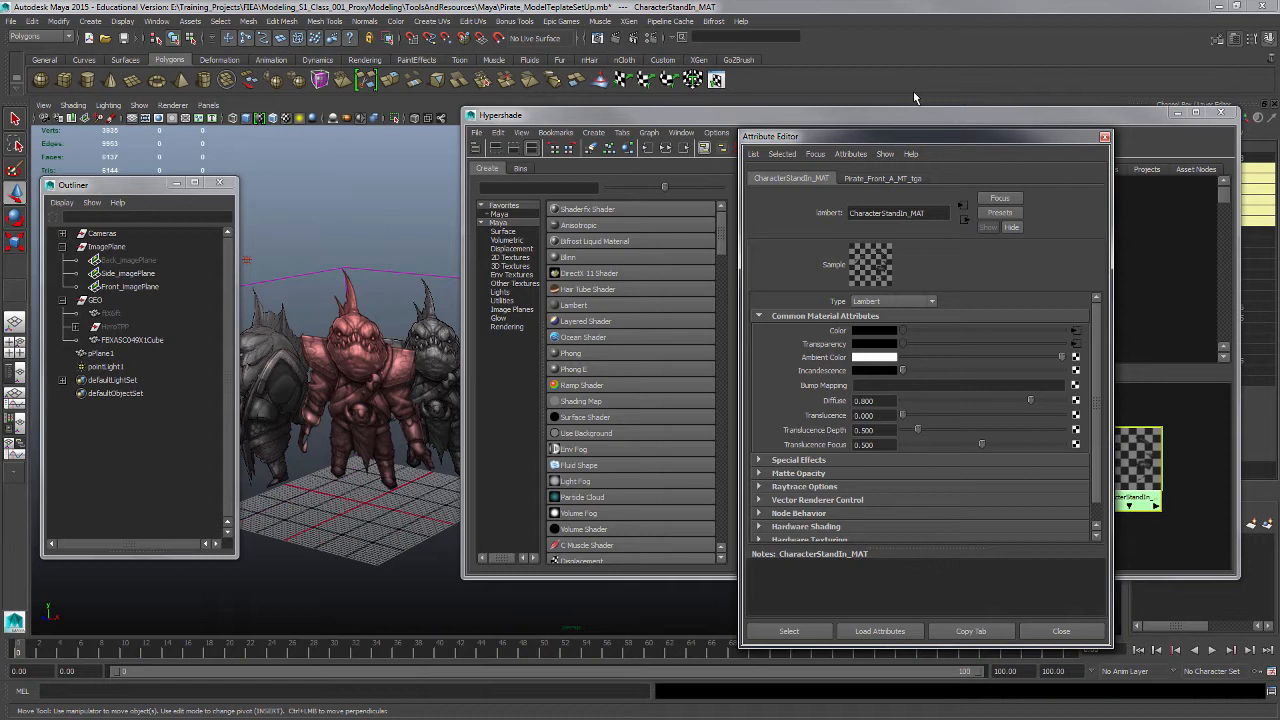
{"action": "mouse_move", "coordinate": [1061, 357]}
{"action": "left_mouse_down"}
{"action": "mouse_move", "coordinate": [902, 357]}
{"action": "mouse_move", "coordinate": [1061, 370]}
{"action": "mouse_move", "coordinate": [902, 370]}
{"action": "mouse_move", "coordinate": [1061, 357]}
{"action": "left_mouse_up"}
{"action": "left_click_drag", "start_coordinate": [860, 136], "coordinate": [937, 163]}
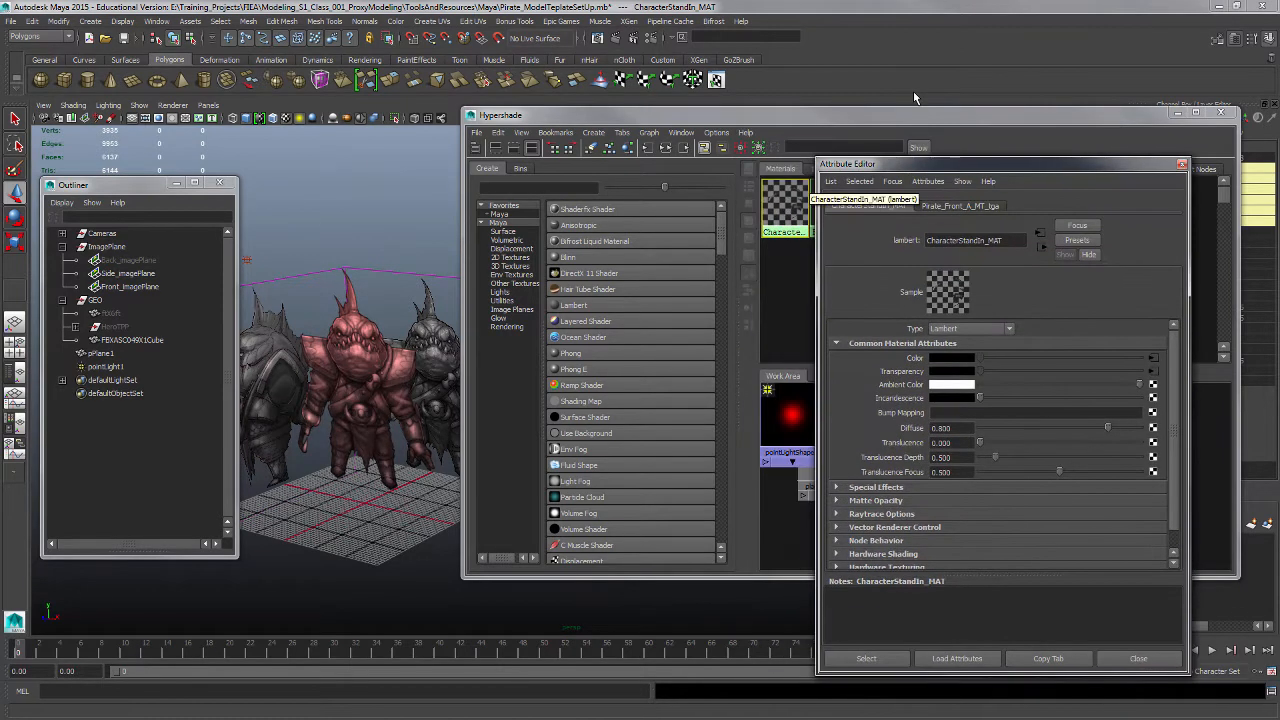
- Compare the plane in plain shaded and textured display with default lighting, ending in textured display
{"action": "mouse_move", "coordinate": [330, 400]}
{"action": "left_mouse_down", "text": "alt"}
{"action": "mouse_move", "coordinate": [400, 400]}
{"action": "mouse_move", "coordinate": [372, 408]}
{"action": "left_mouse_up", "text": "alt"}
{"action": "left_click_drag", "start_coordinate": [655, 115], "coordinate": [696, 112]}
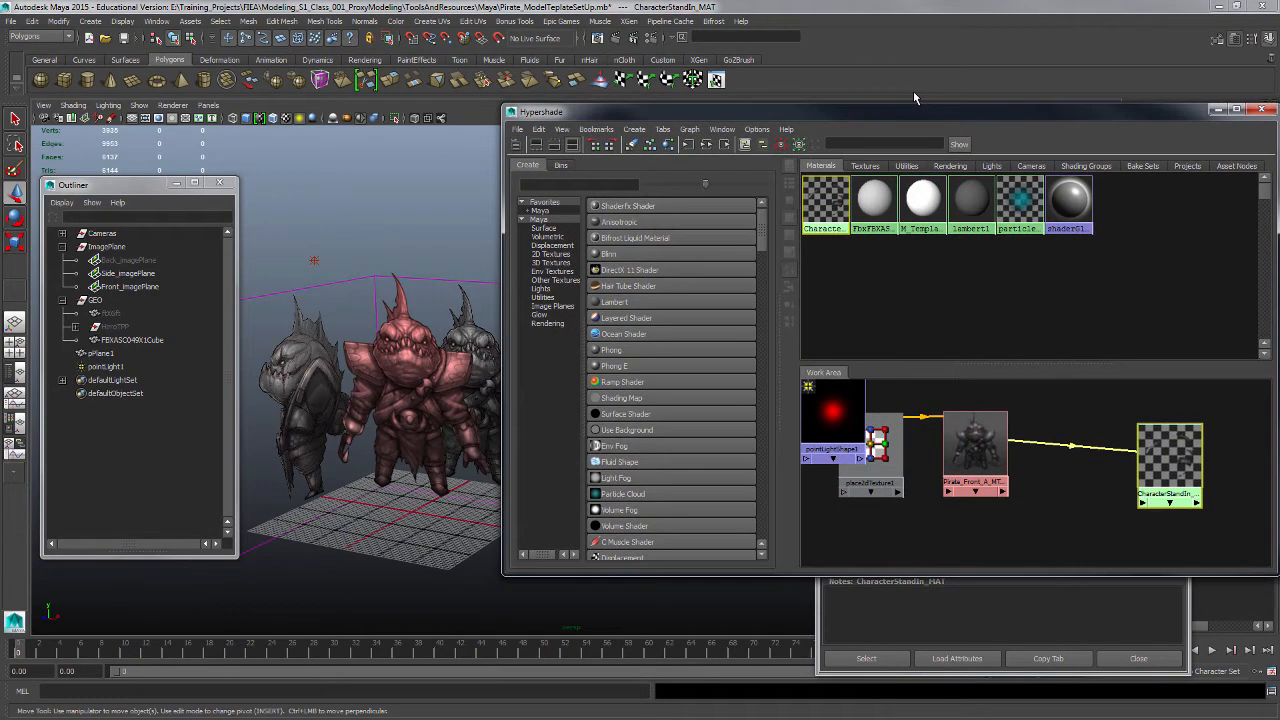
{"action": "left_click", "coordinate": [1000, 620]}
{"action": "left_click", "coordinate": [690, 112]}
{"action": "left_click_drag", "start_coordinate": [380, 400], "coordinate": [360, 399], "text": "alt"}
{"action": "key", "text": "5"}
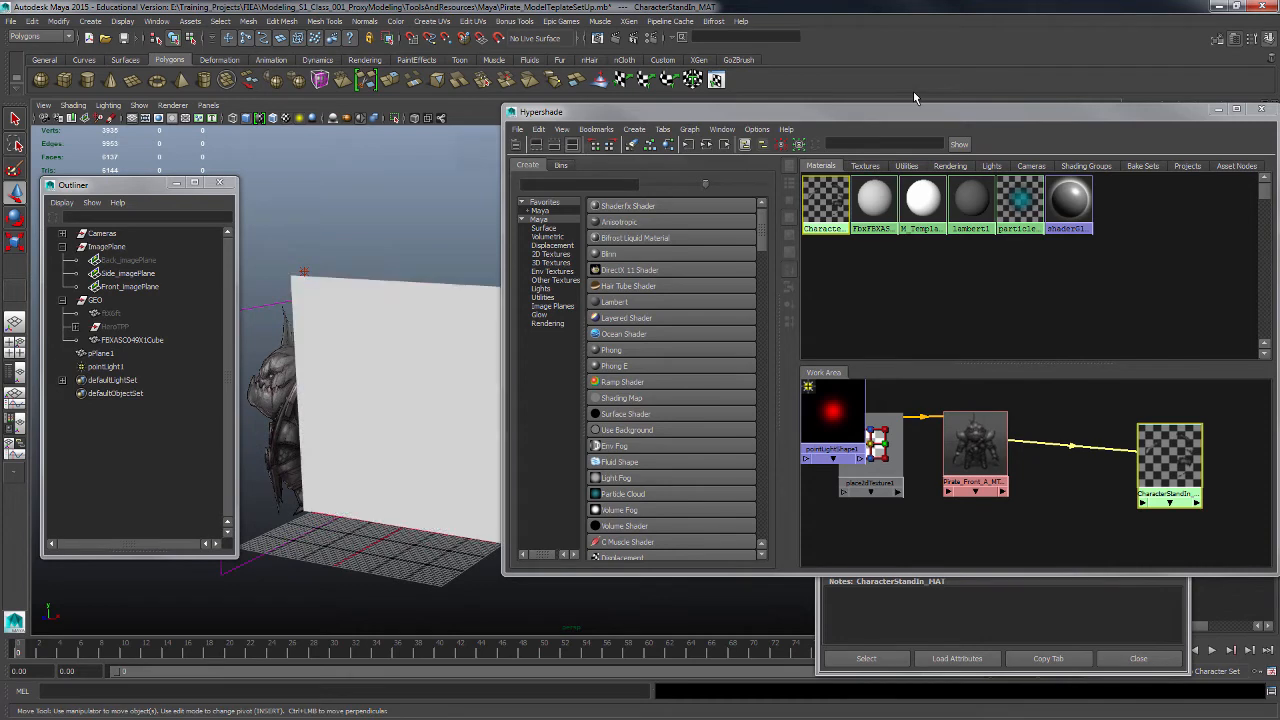
{"action": "key", "text": "6"}
{"action": "key", "text": "5"}
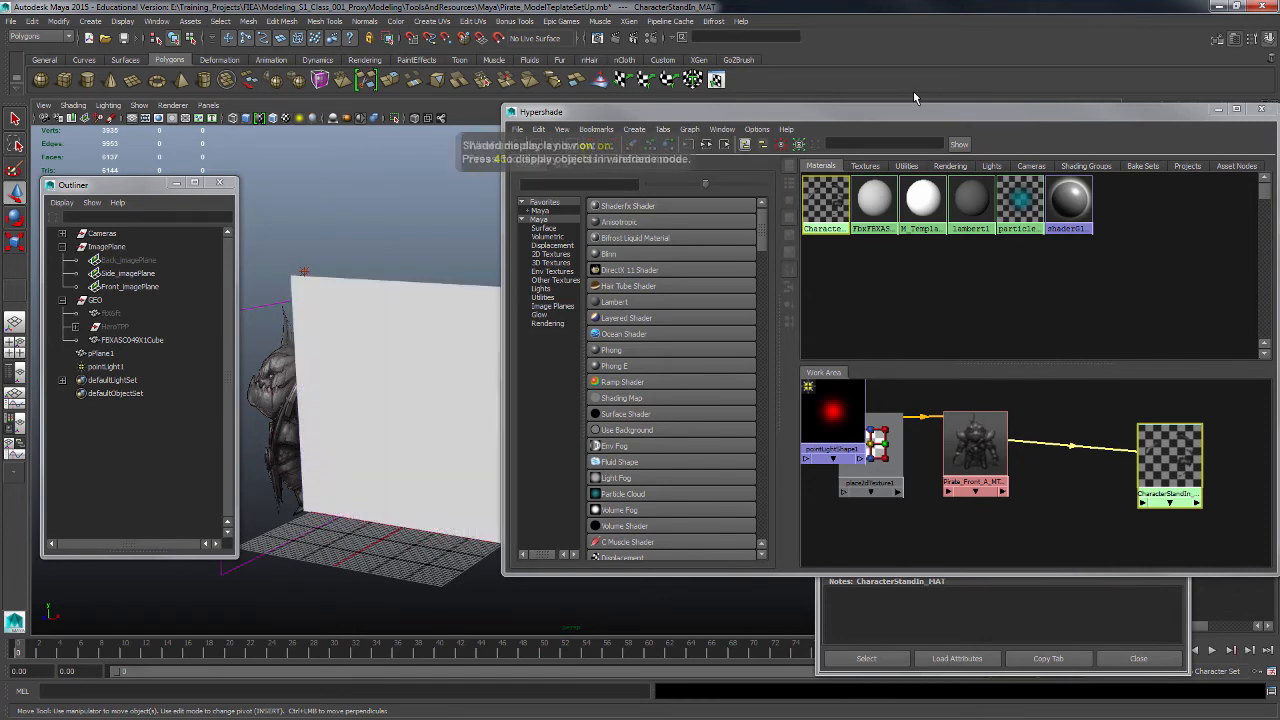
{"action": "key", "text": "6"}
{"action": "mouse_move", "coordinate": [360, 399]}
{"action": "left_mouse_down", "text": "alt"}
{"action": "mouse_move", "coordinate": [435, 402]}
{"action": "mouse_move", "coordinate": [375, 395]}
{"action": "mouse_move", "coordinate": [395, 420]}
{"action": "mouse_move", "coordinate": [440, 398]}
{"action": "mouse_move", "coordinate": [380, 370]}
{"action": "left_mouse_up", "text": "alt"}
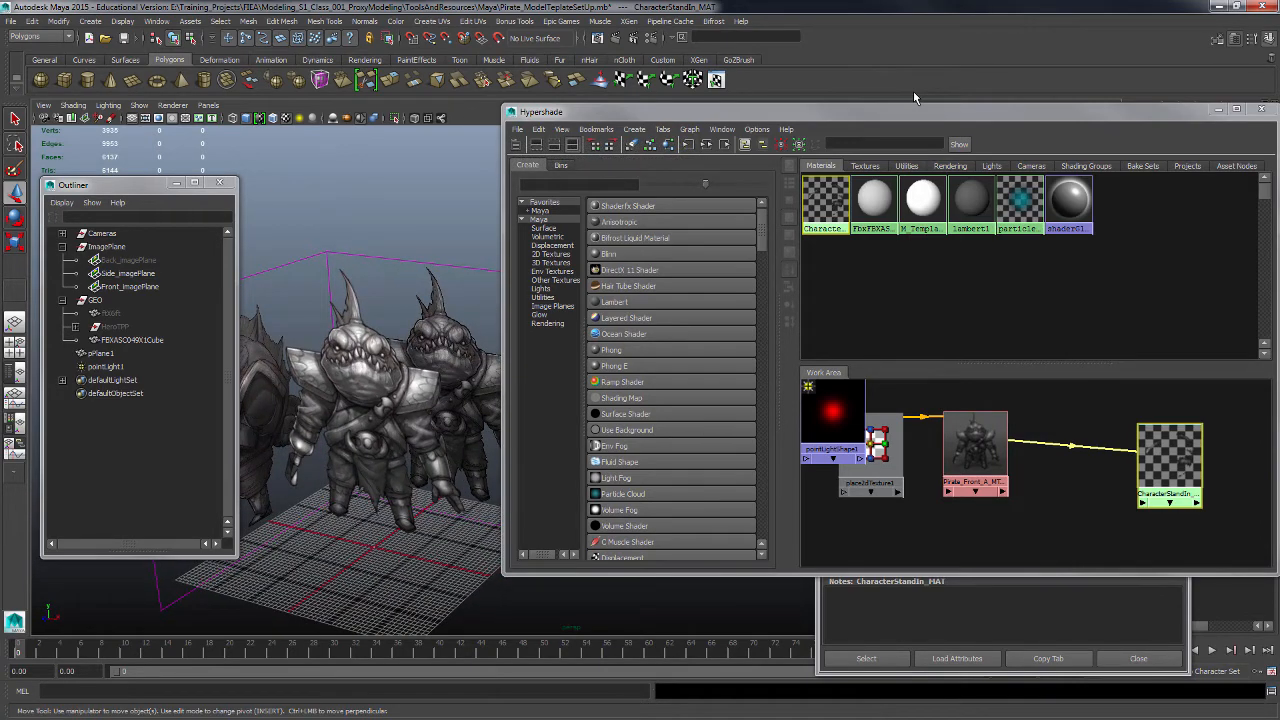
- Set CharacterStandIn_MAT's Ambient Color to 0.988, and close its attributes and the Hypershade
{"action": "double_click", "coordinate": [1170, 458]}
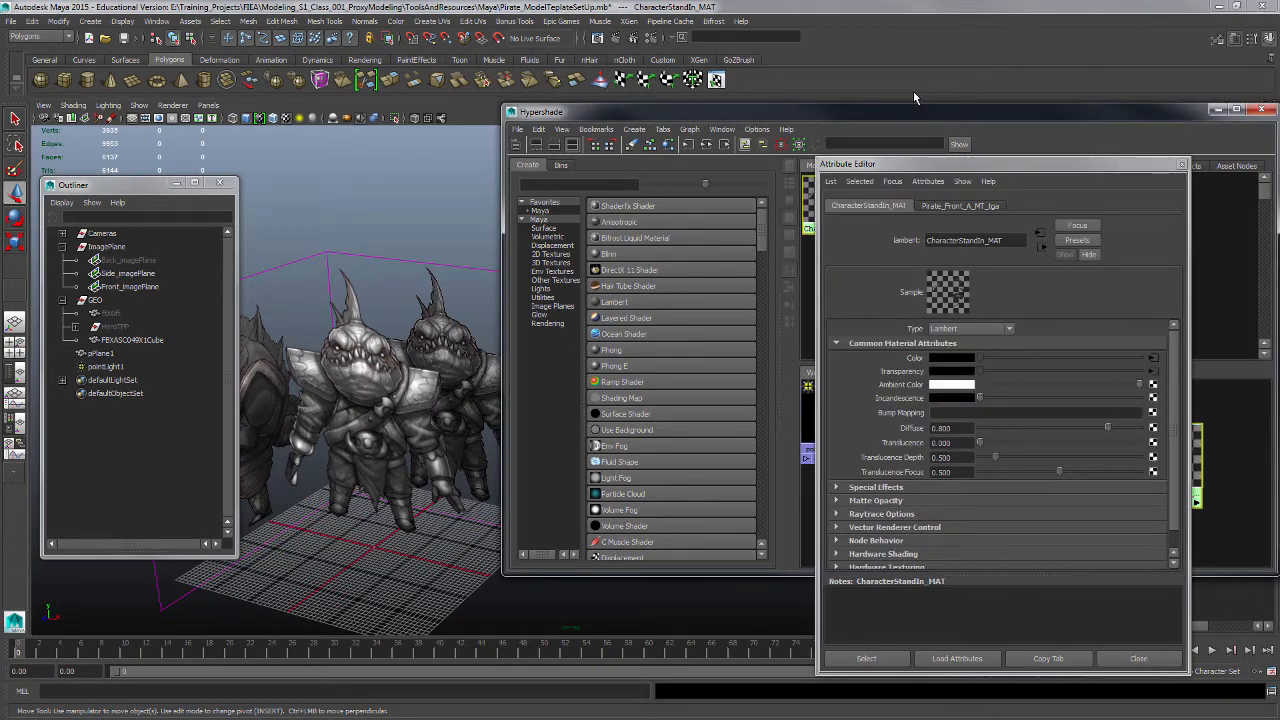
{"action": "mouse_move", "coordinate": [1139, 384]}
{"action": "left_mouse_down"}
{"action": "mouse_move", "coordinate": [984, 384]}
{"action": "mouse_move", "coordinate": [1139, 384]}
{"action": "left_mouse_up"}
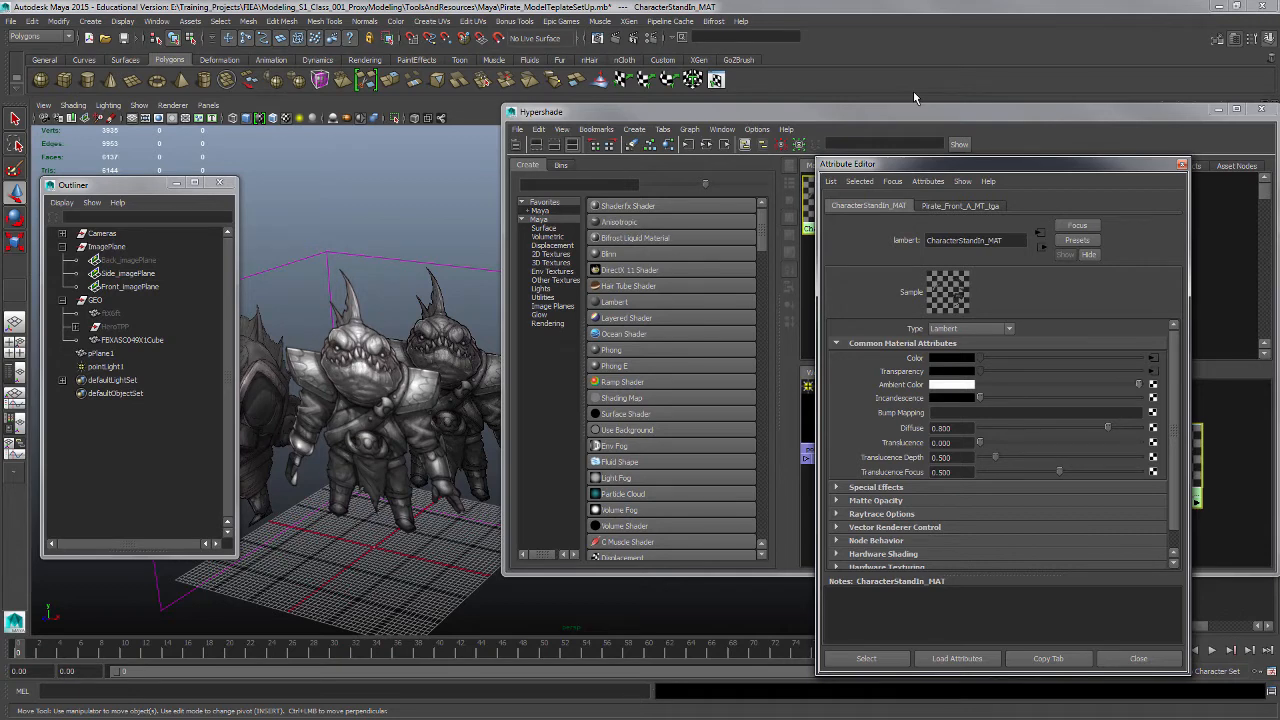
{"action": "mouse_move", "coordinate": [330, 420]}
{"action": "left_mouse_down", "text": "alt"}
{"action": "mouse_move", "coordinate": [405, 370]}
{"action": "mouse_move", "coordinate": [382, 374]}
{"action": "left_mouse_up", "text": "alt"}
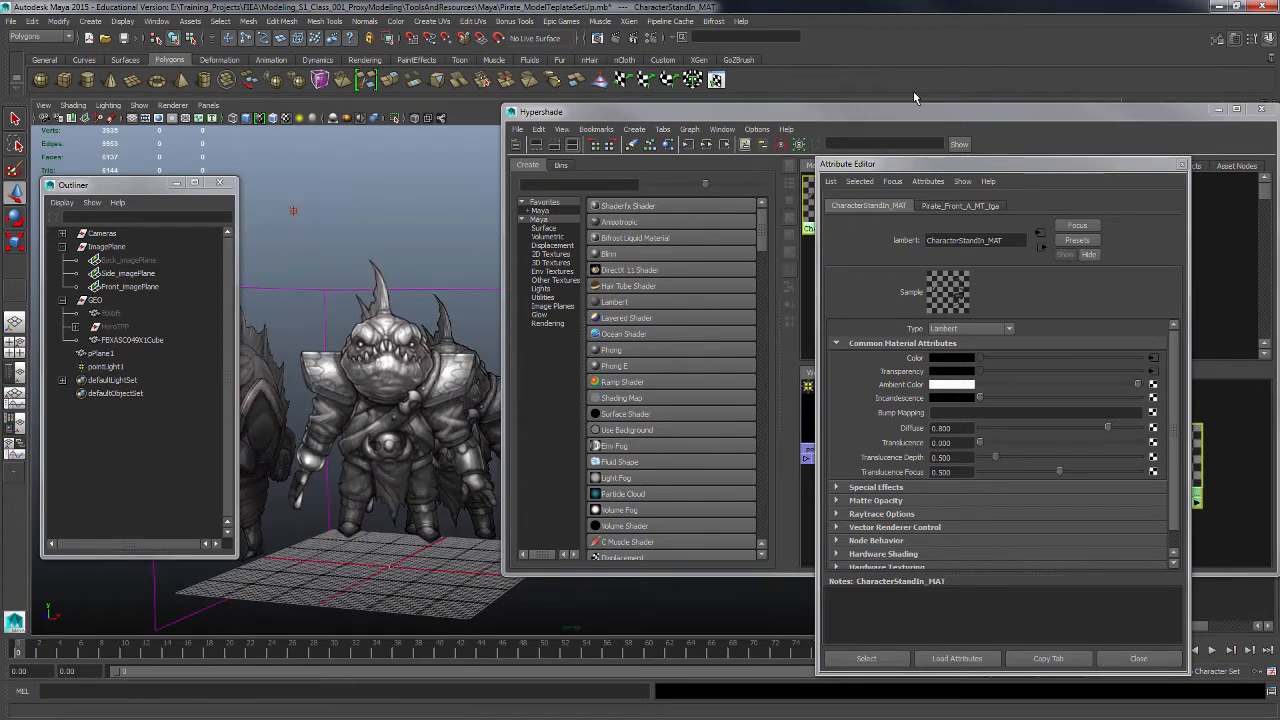
{"action": "left_click", "coordinate": [1182, 164]}
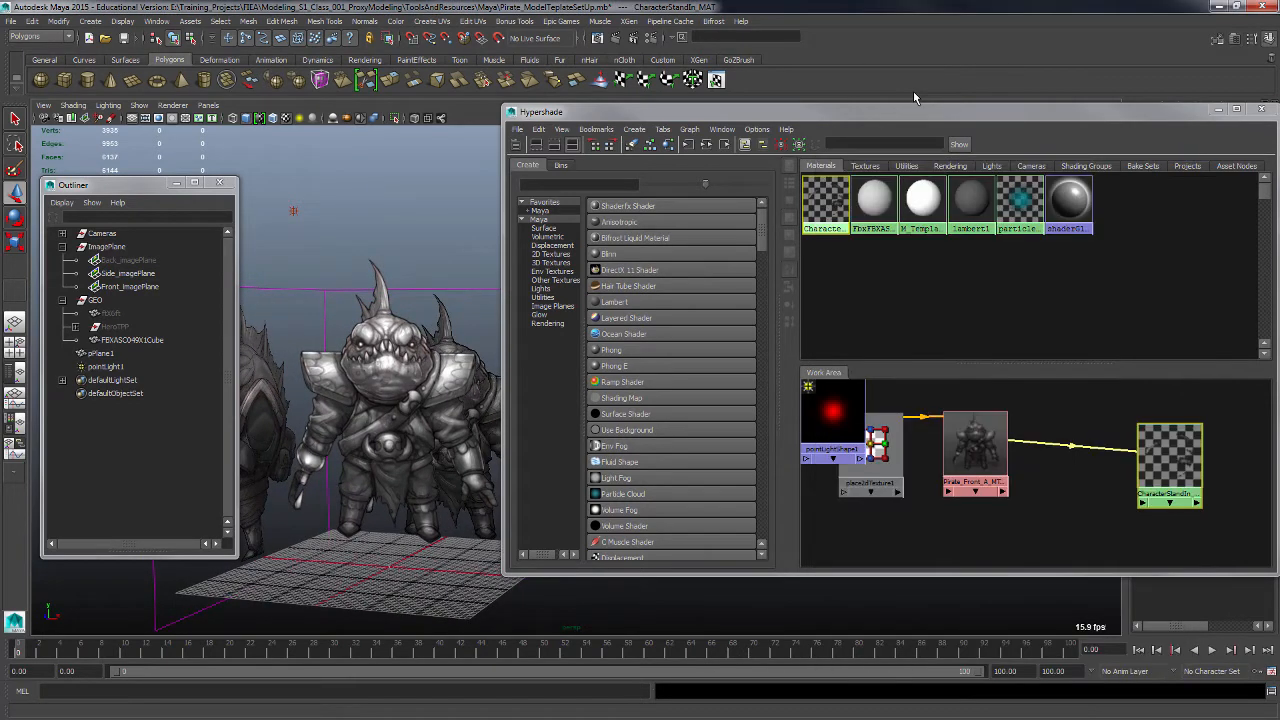
{"action": "left_click", "coordinate": [1262, 109]}
{"action": "left_click_drag", "start_coordinate": [520, 370], "coordinate": [700, 318], "text": "alt"}
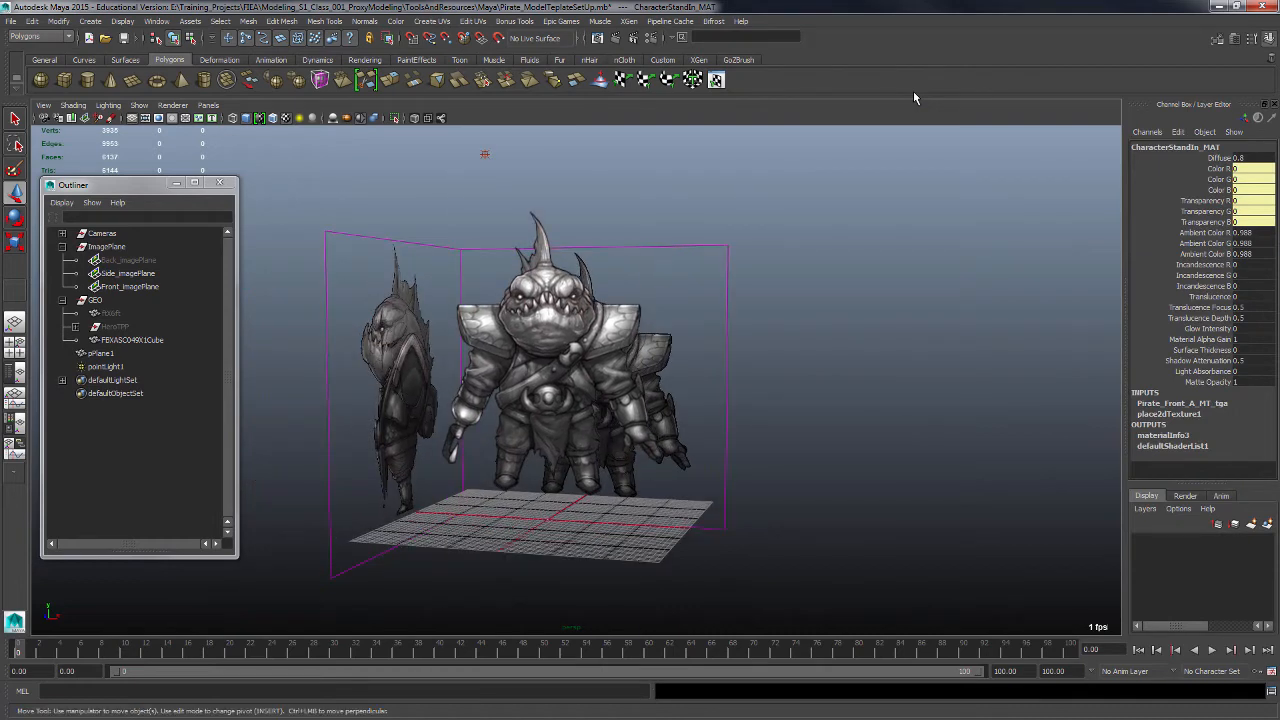
- In the textured front view, move the character plane down to Translate Y 77.406, aligning it with the front image plane
{"action": "key", "text": "space"}
{"action": "key", "text": "space"}
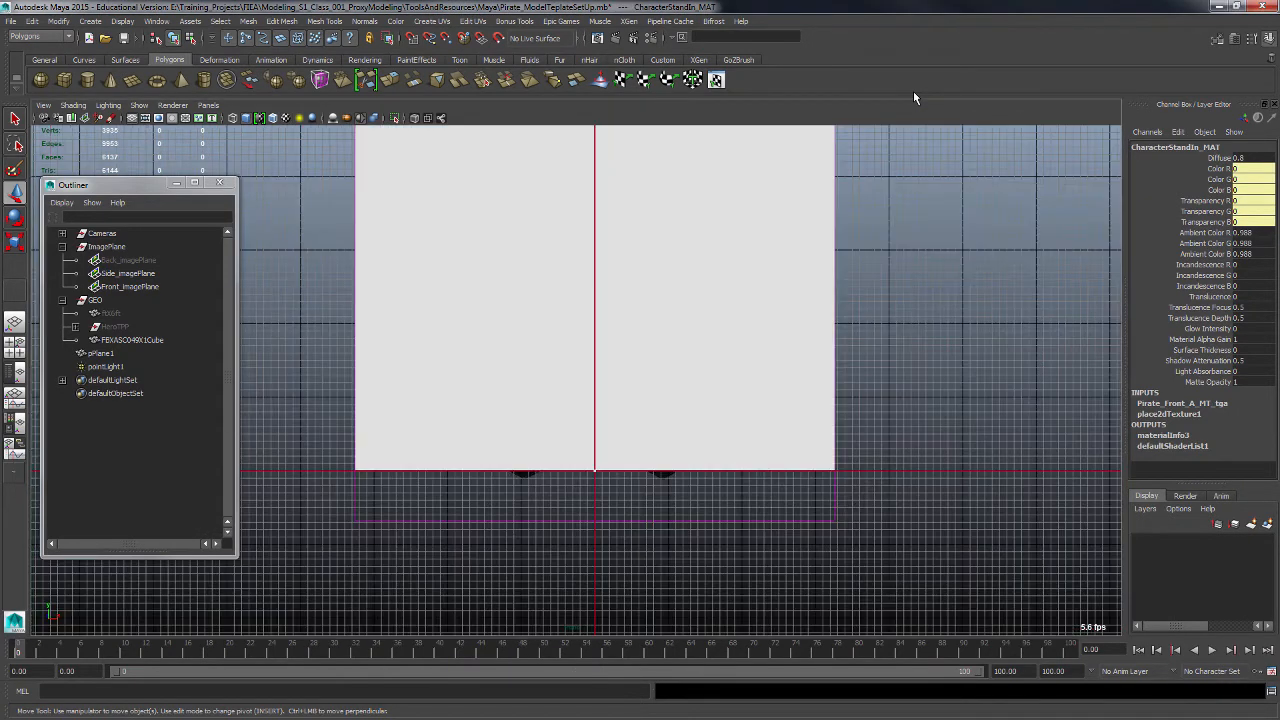
{"action": "right_click_drag", "start_coordinate": [576, 380], "coordinate": [600, 380], "text": "alt"}
{"action": "key", "text": "6"}
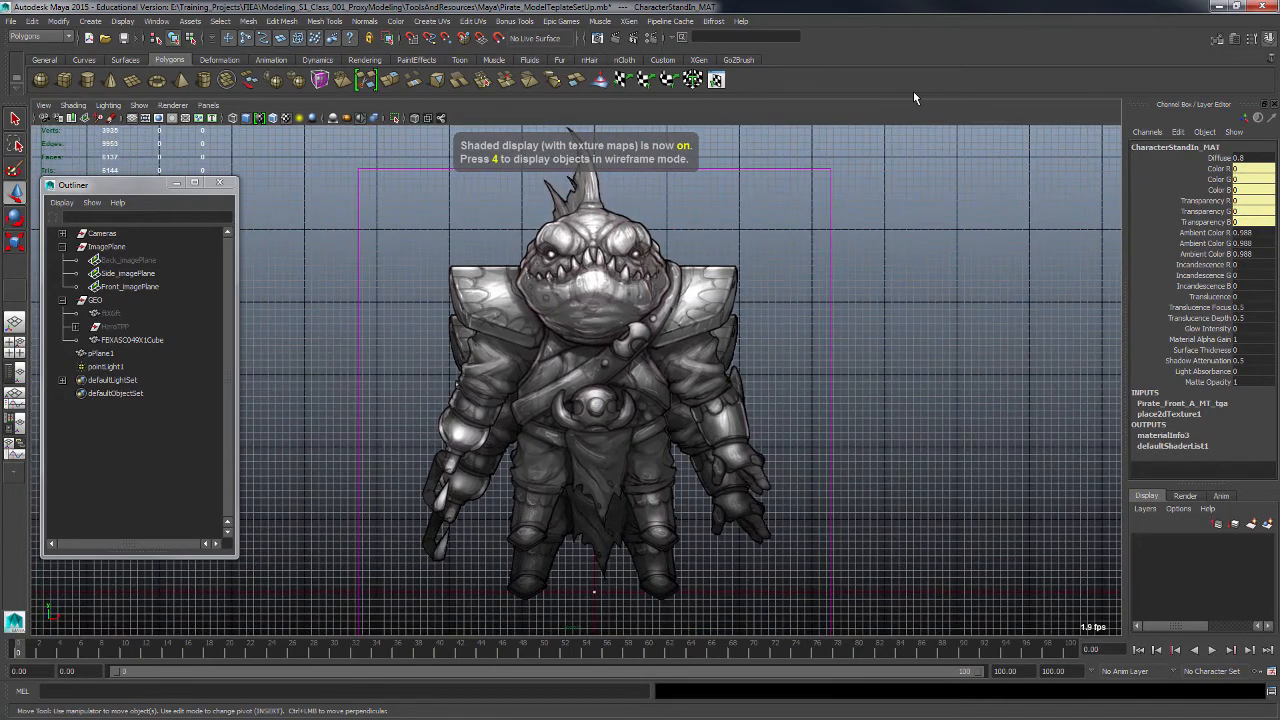
{"action": "left_click", "coordinate": [594, 400]}
{"action": "middle_click_drag", "start_coordinate": [594, 400], "coordinate": [568, 342], "text": "alt"}
{"action": "left_click", "coordinate": [568, 342], "text": "alt"}
{"action": "right_click_drag", "start_coordinate": [568, 342], "coordinate": [550, 342], "text": "alt"}
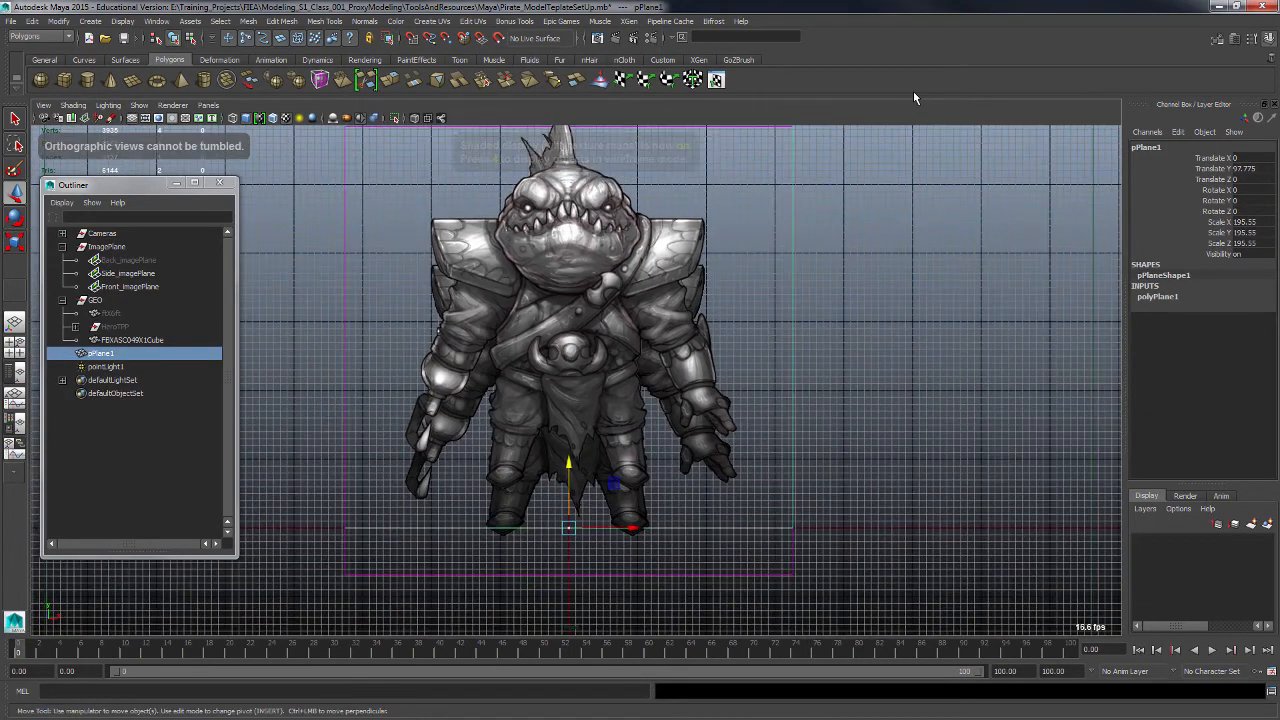
{"action": "left_click_drag", "start_coordinate": [569, 464], "coordinate": [569, 511]}
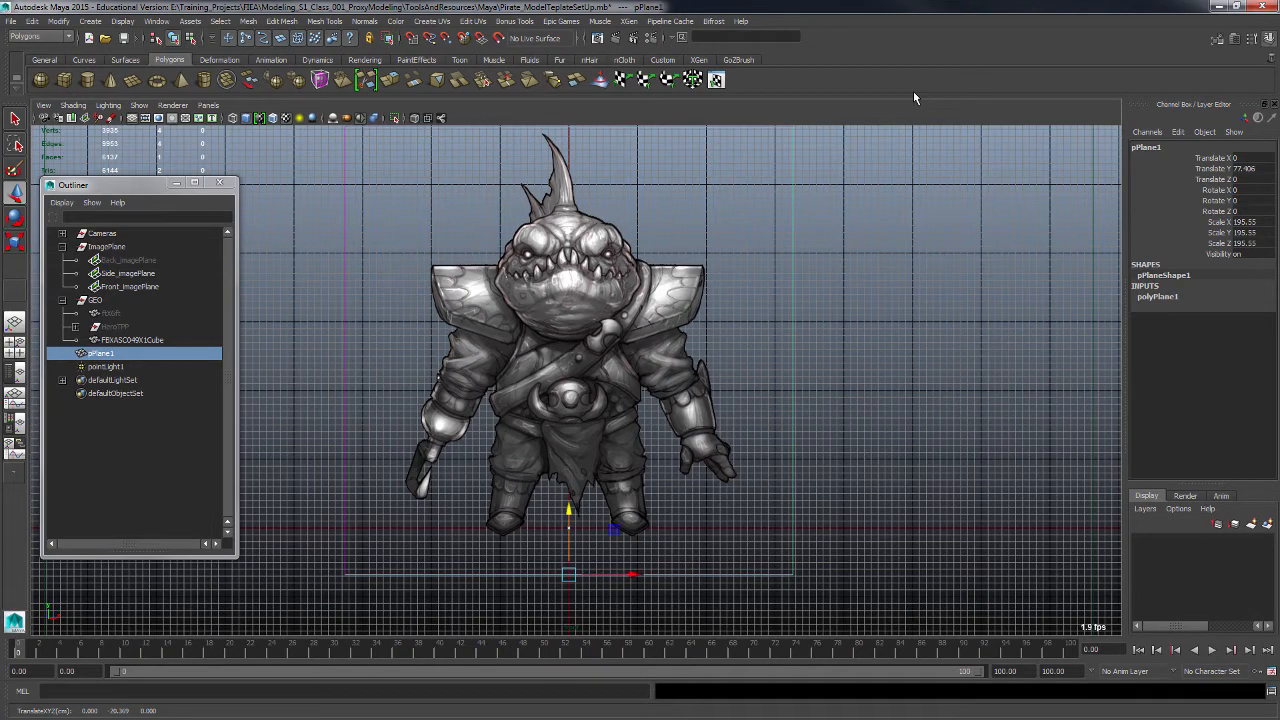
- Examine the repositioned character plane against the front and side image planes in the perspective view
{"action": "key", "text": "space"}
{"action": "key", "text": "space"}
{"action": "key", "text": "f"}
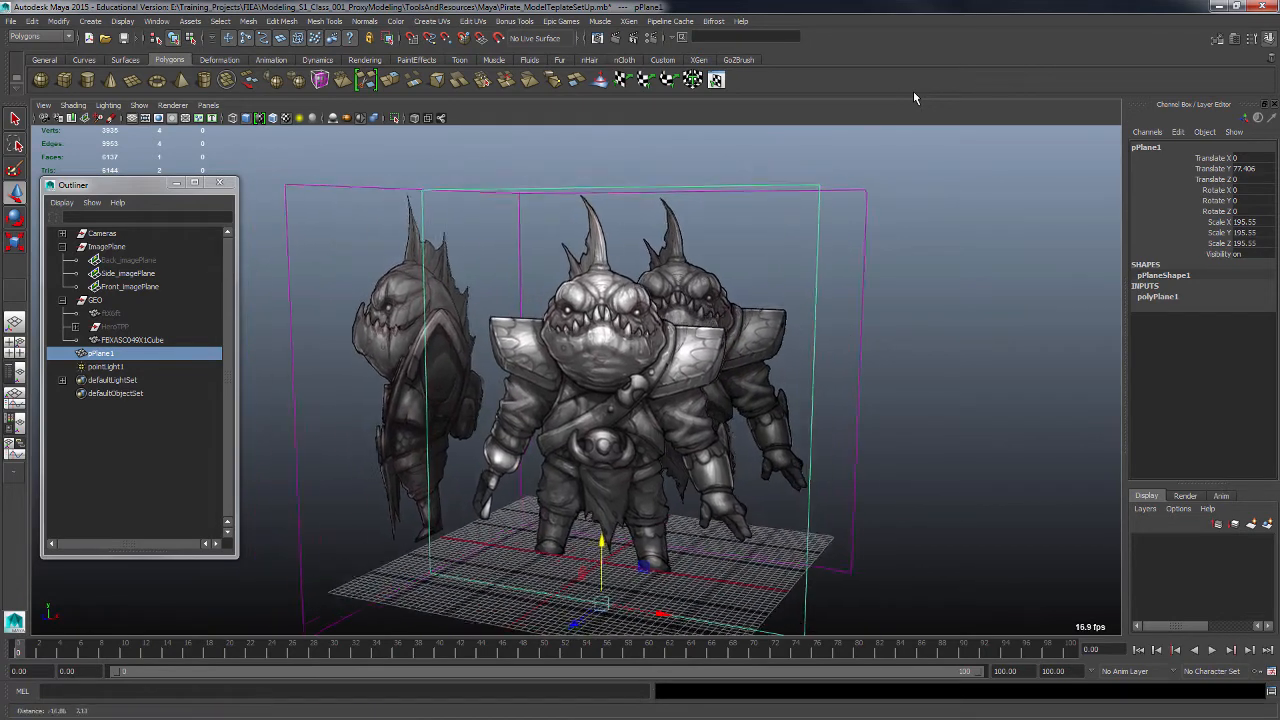
{"action": "mouse_move", "coordinate": [648, 568]}
{"action": "left_mouse_down", "text": "alt"}
{"action": "mouse_move", "coordinate": [722, 562]}
{"action": "mouse_move", "coordinate": [672, 574]}
{"action": "left_mouse_up", "text": "alt"}
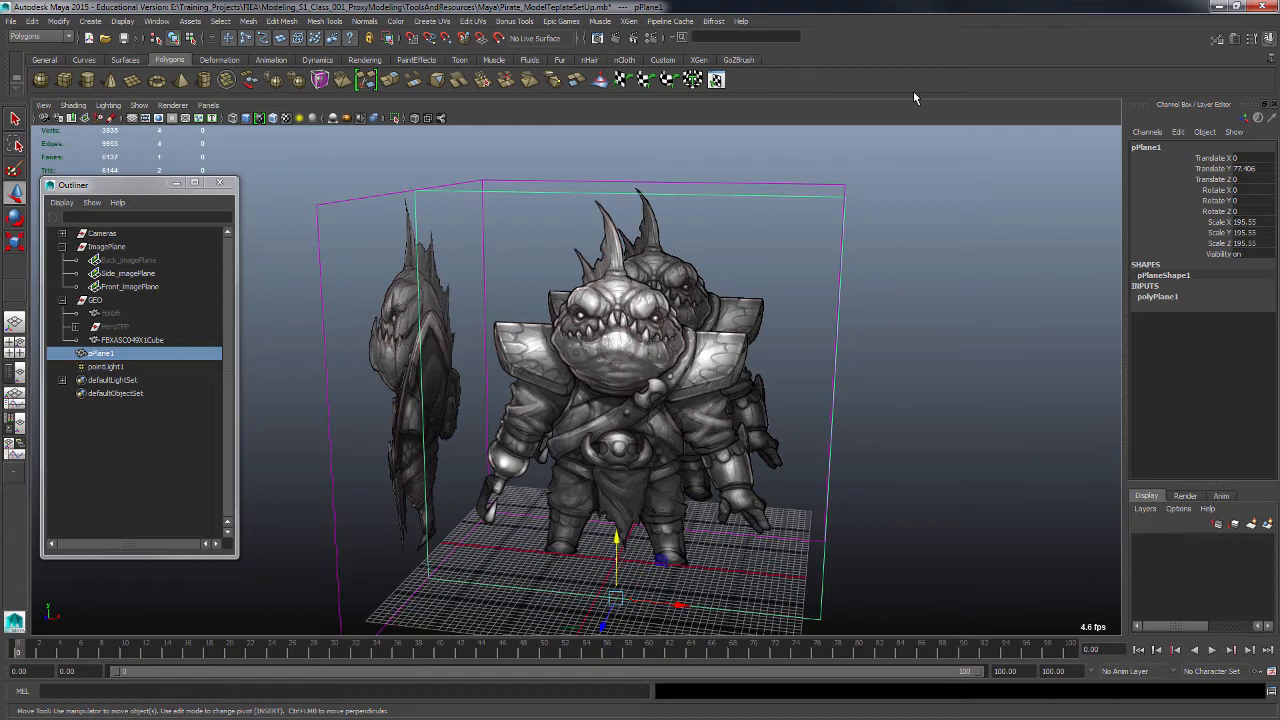
{"action": "left_click", "coordinate": [914, 98]}
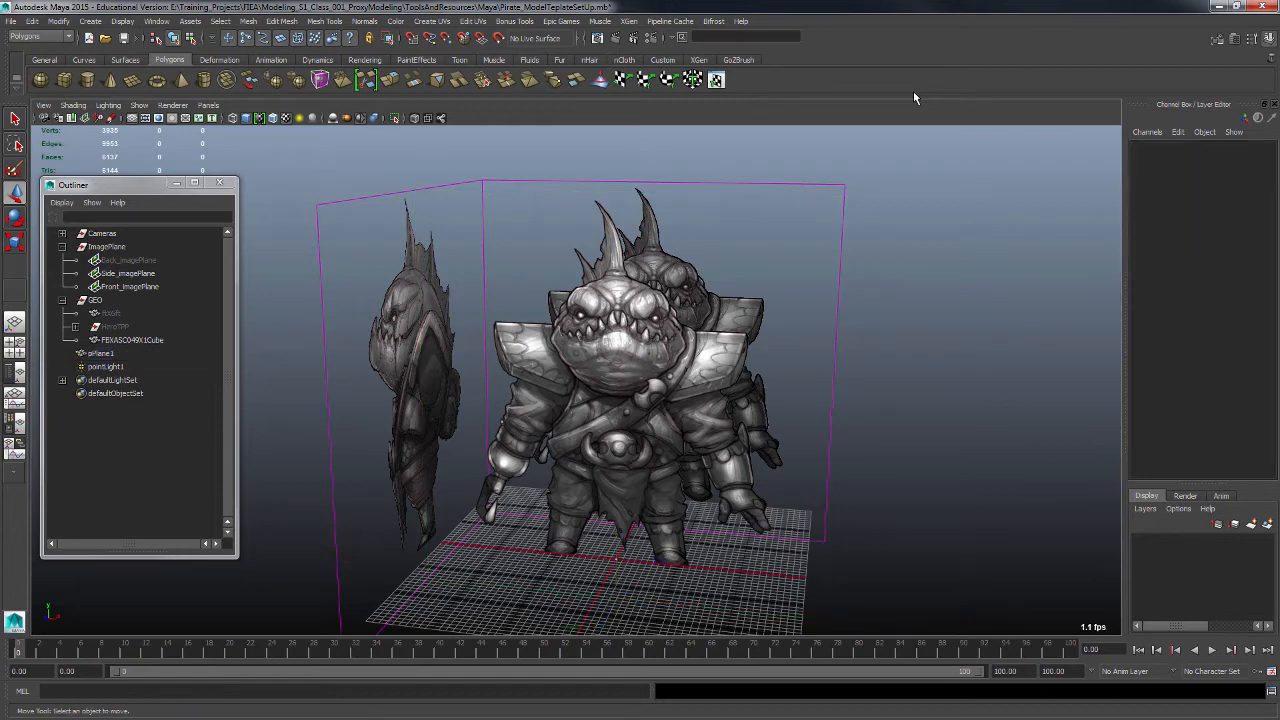
{"action": "mouse_move", "coordinate": [640, 400]}
{"action": "left_mouse_down", "text": "alt"}
{"action": "mouse_move", "coordinate": [606, 420]}
{"action": "mouse_move", "coordinate": [672, 392]}
{"action": "left_mouse_up", "text": "alt"}
{"action": "left_click", "coordinate": [618, 380]}
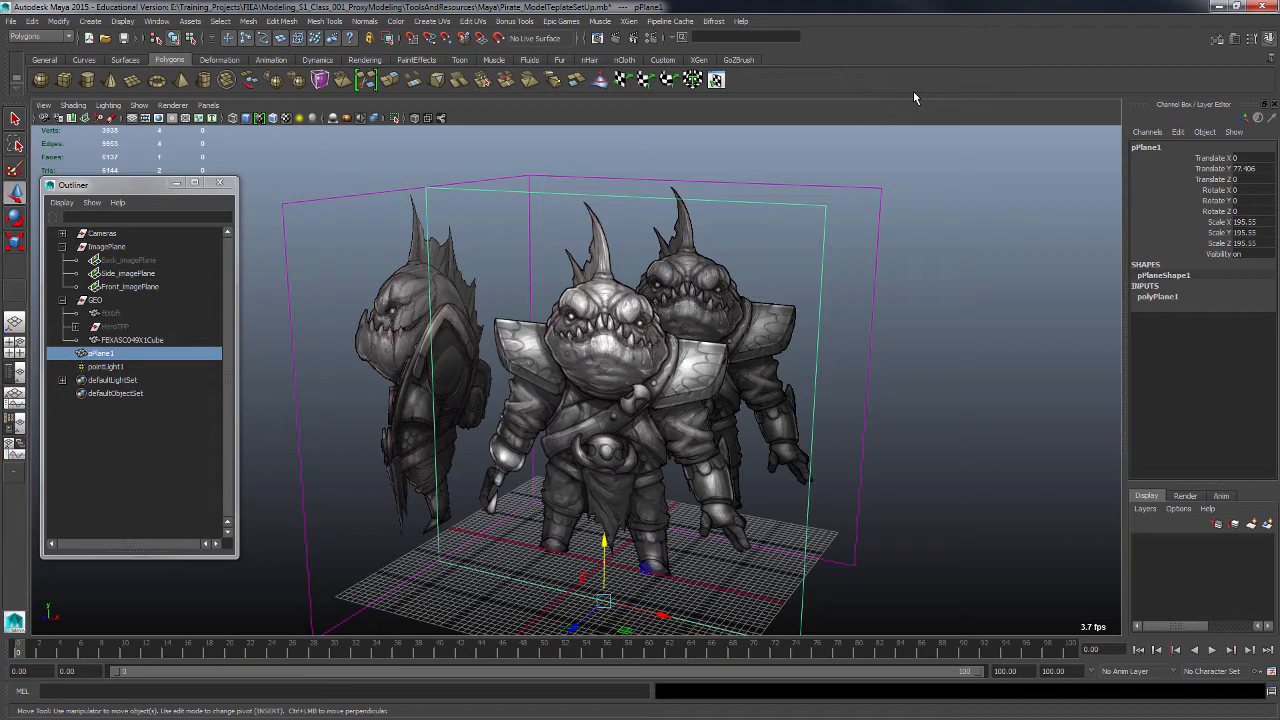
{"action": "left_click_drag", "start_coordinate": [914, 98], "coordinate": [907, 98], "text": "alt"}
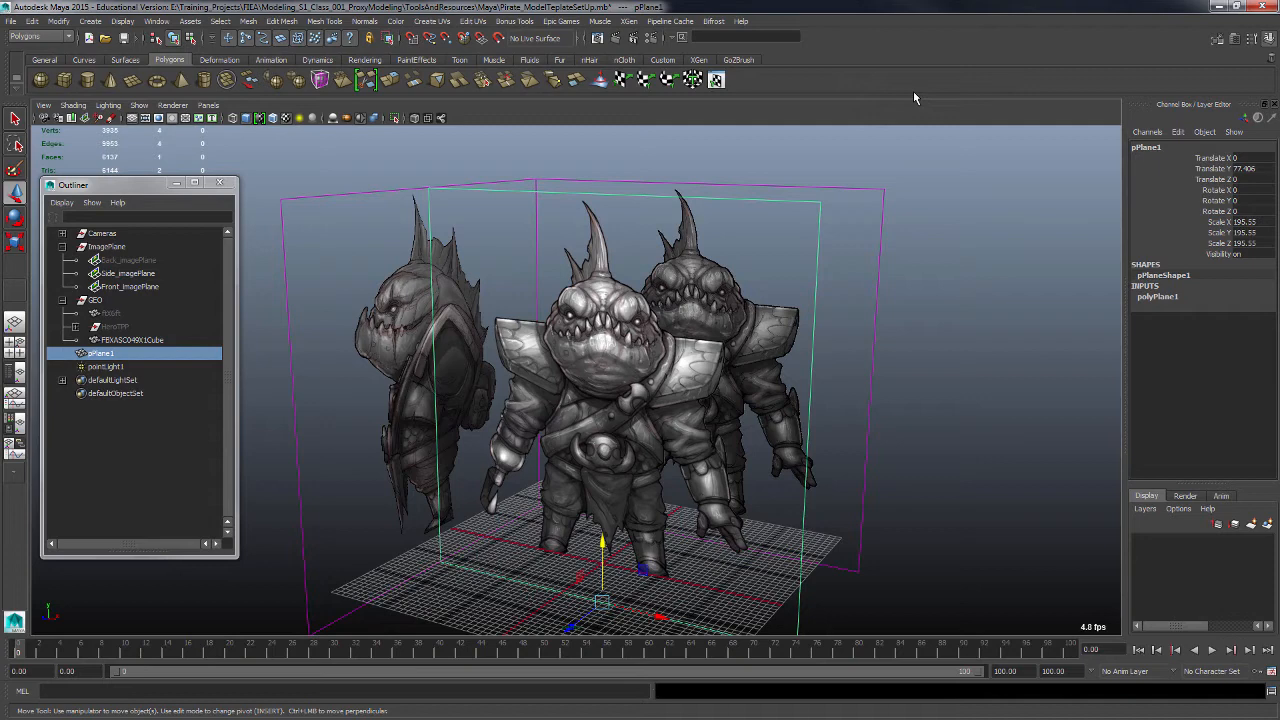
{"action": "left_click_drag", "start_coordinate": [913, 91], "coordinate": [900, 91], "text": "alt"}
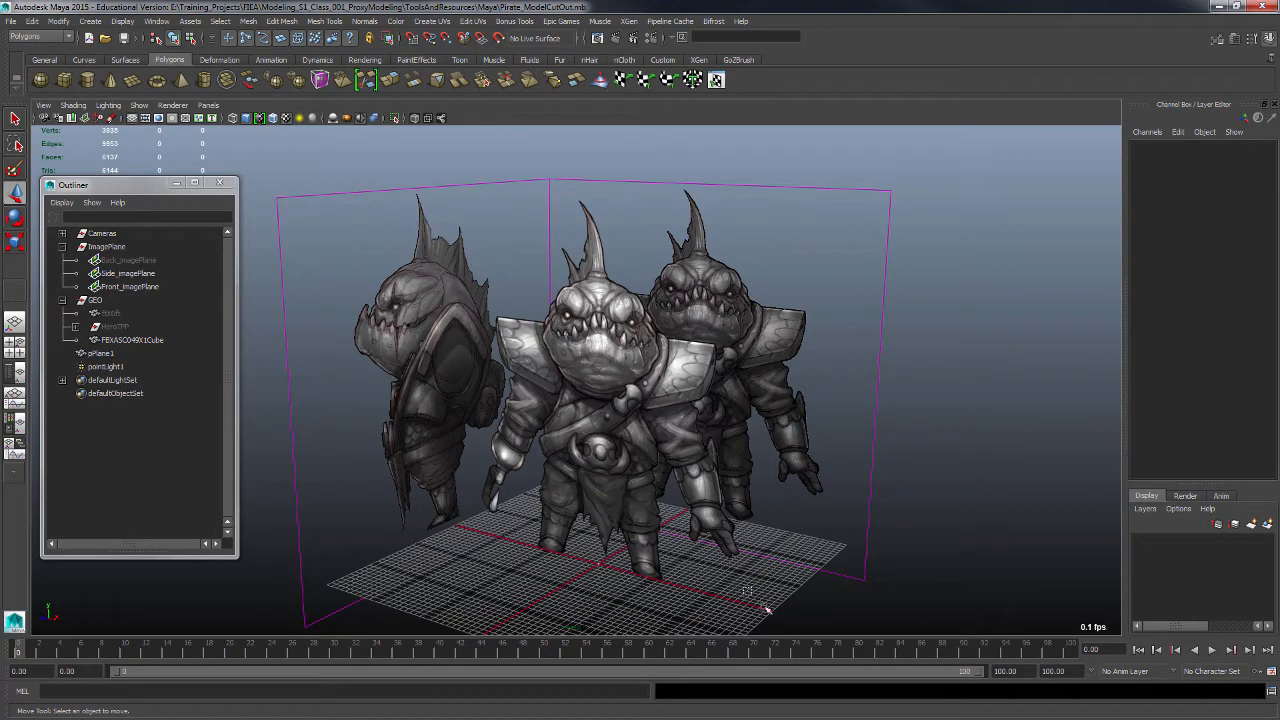
- Select the character plane, activate the Multi-Cut tool for it, and look through the tool's cut and slice options
{"action": "left_click", "coordinate": [770, 594]}
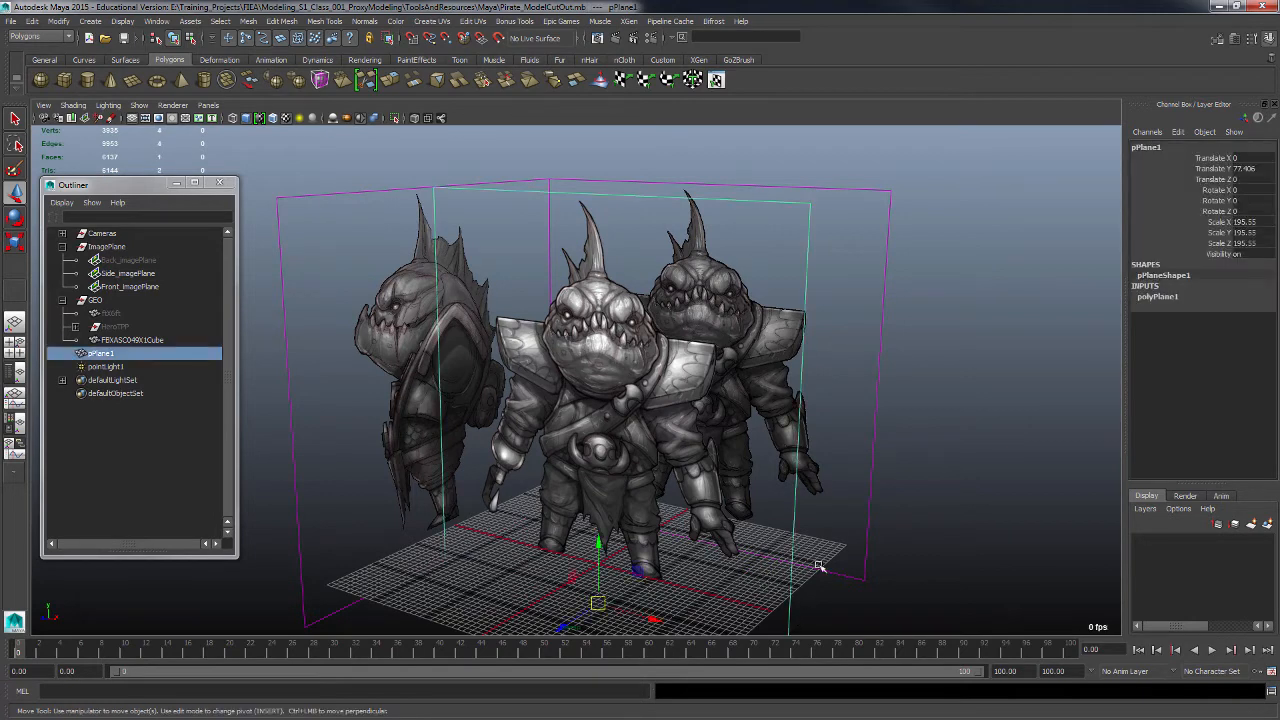
{"action": "right_click_drag", "start_coordinate": [890, 553], "coordinate": [837, 537], "text": "alt"}
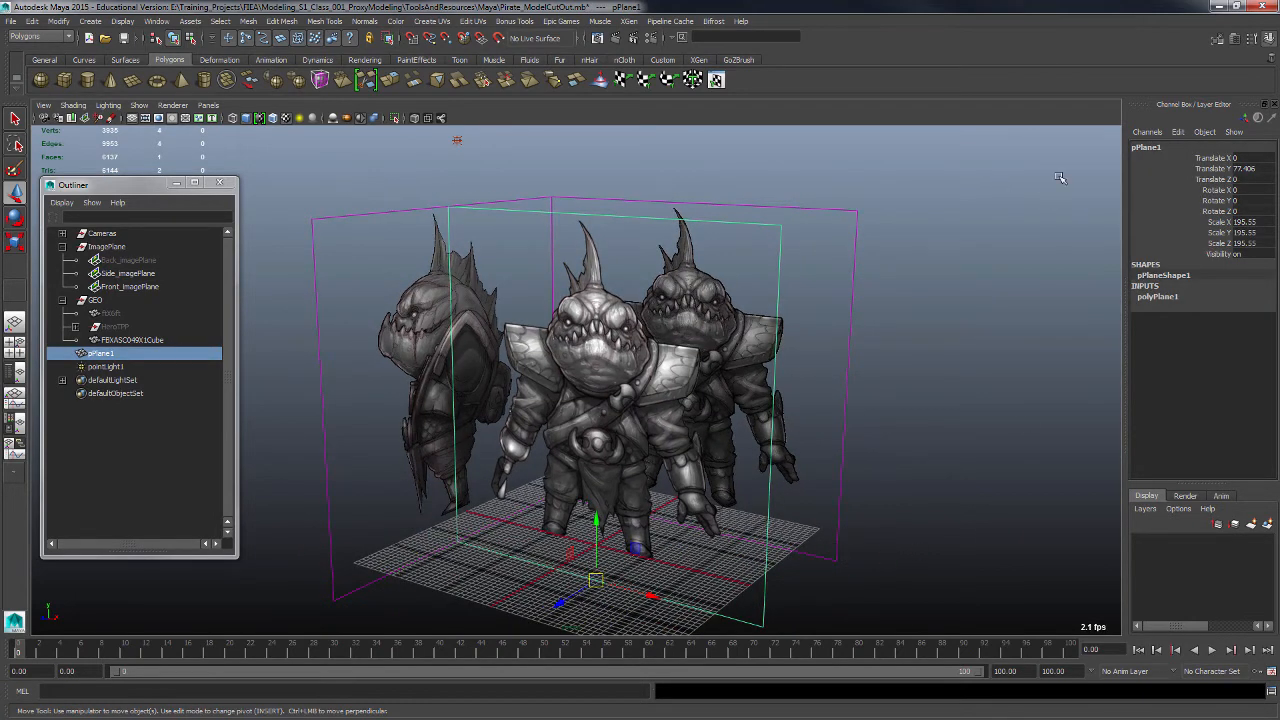
{"action": "left_click", "coordinate": [1217, 40]}
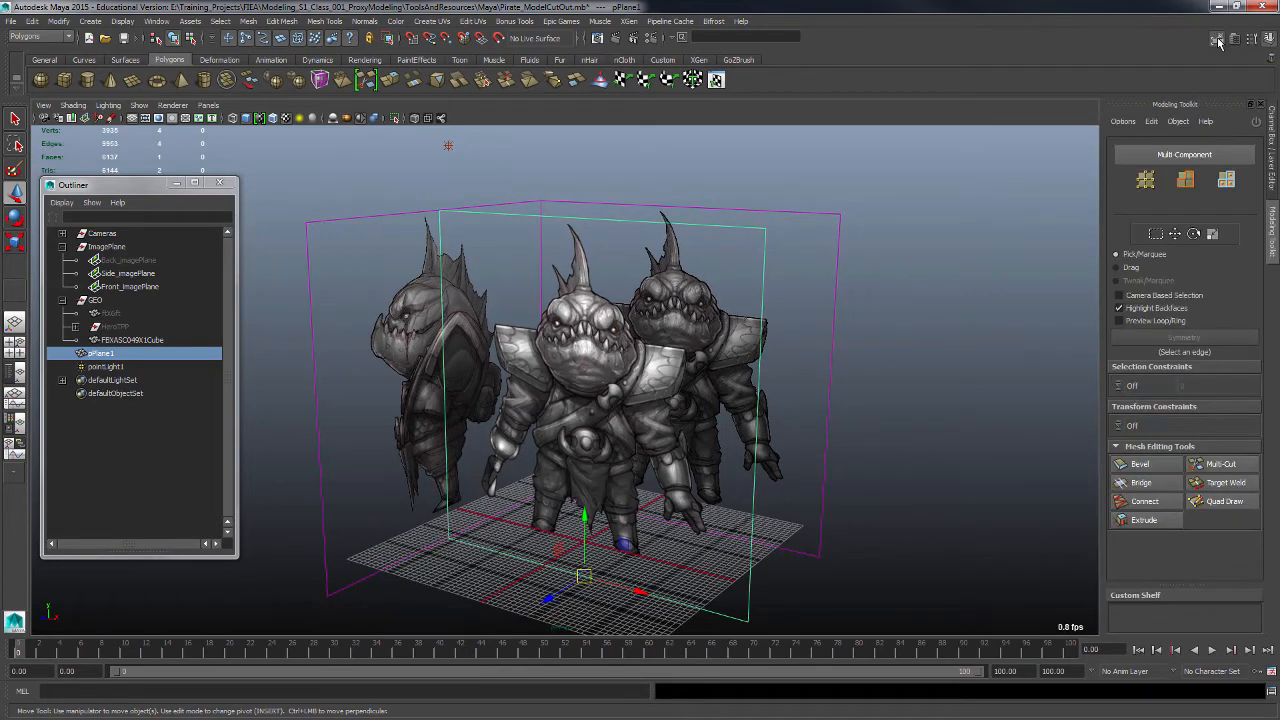
{"action": "left_click", "coordinate": [1221, 468]}
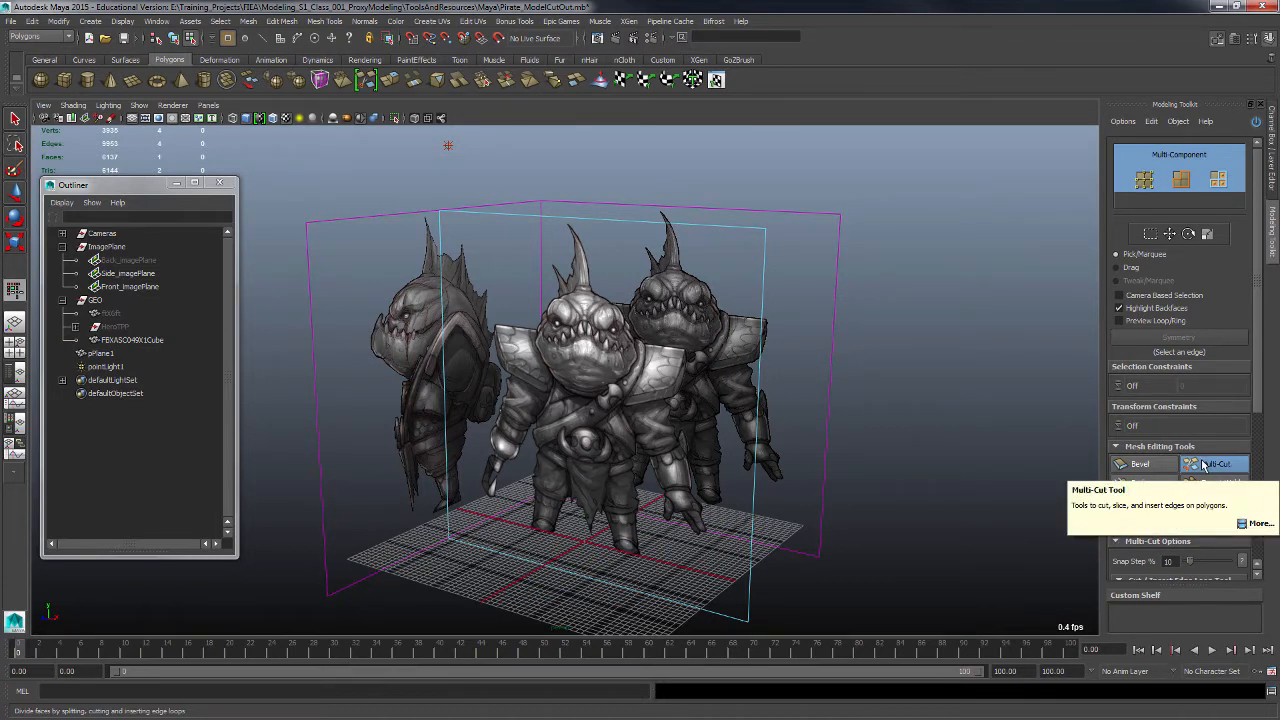
{"action": "left_click_drag", "start_coordinate": [1260, 350], "coordinate": [1255, 491]}
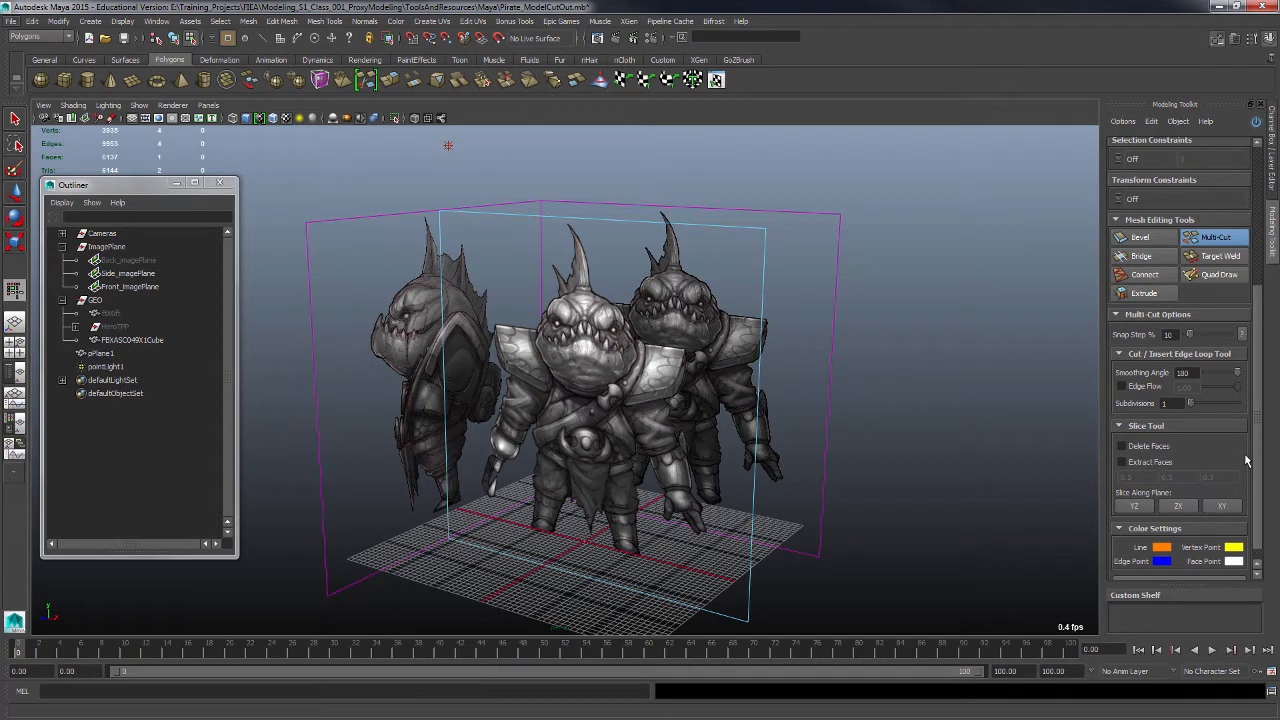
{"action": "scroll", "coordinate": [1246, 460], "scroll_direction": "down", "scroll_amount": 1}
{"action": "scroll", "coordinate": [1246, 460], "scroll_direction": "up", "scroll_amount": 2}
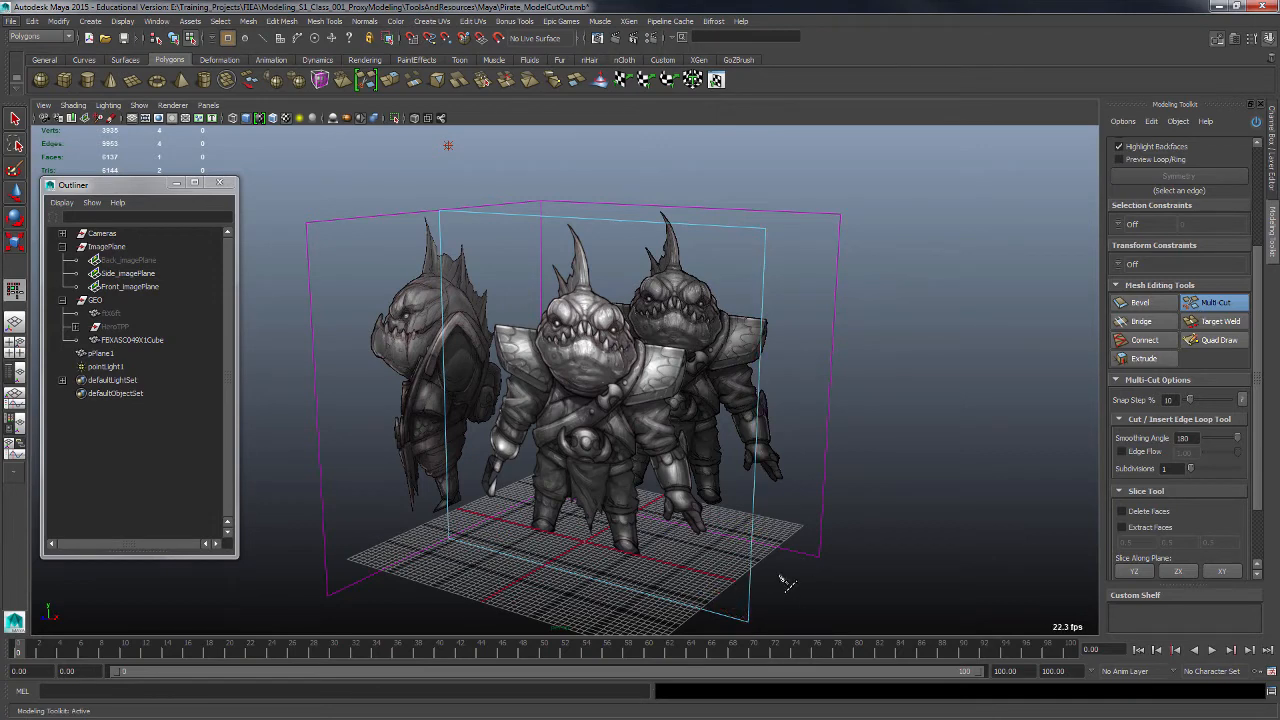
- Start a cut at the plane's bottom edge beside the character's left foot, and run it up to the gap between leg and arm
{"action": "left_click_drag", "start_coordinate": [844, 580], "coordinate": [838, 478], "text": "alt"}
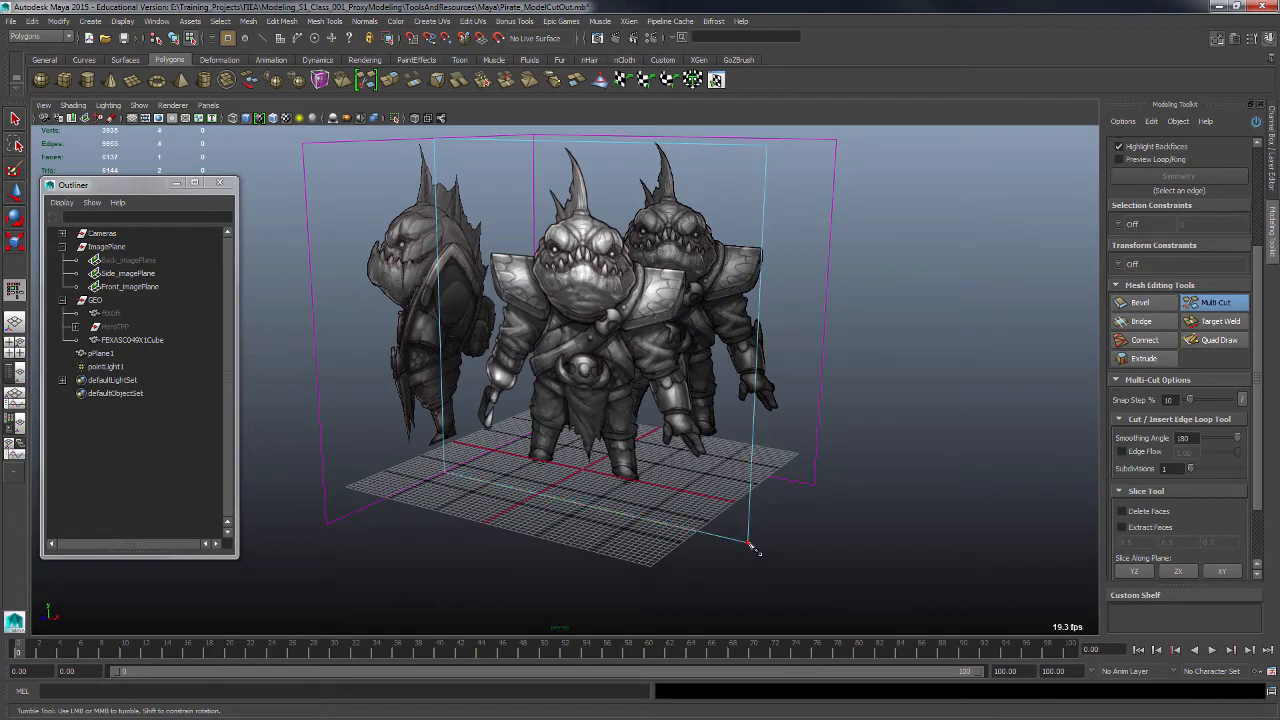
{"action": "scroll", "coordinate": [723, 565], "scroll_direction": "up", "scroll_amount": 3}
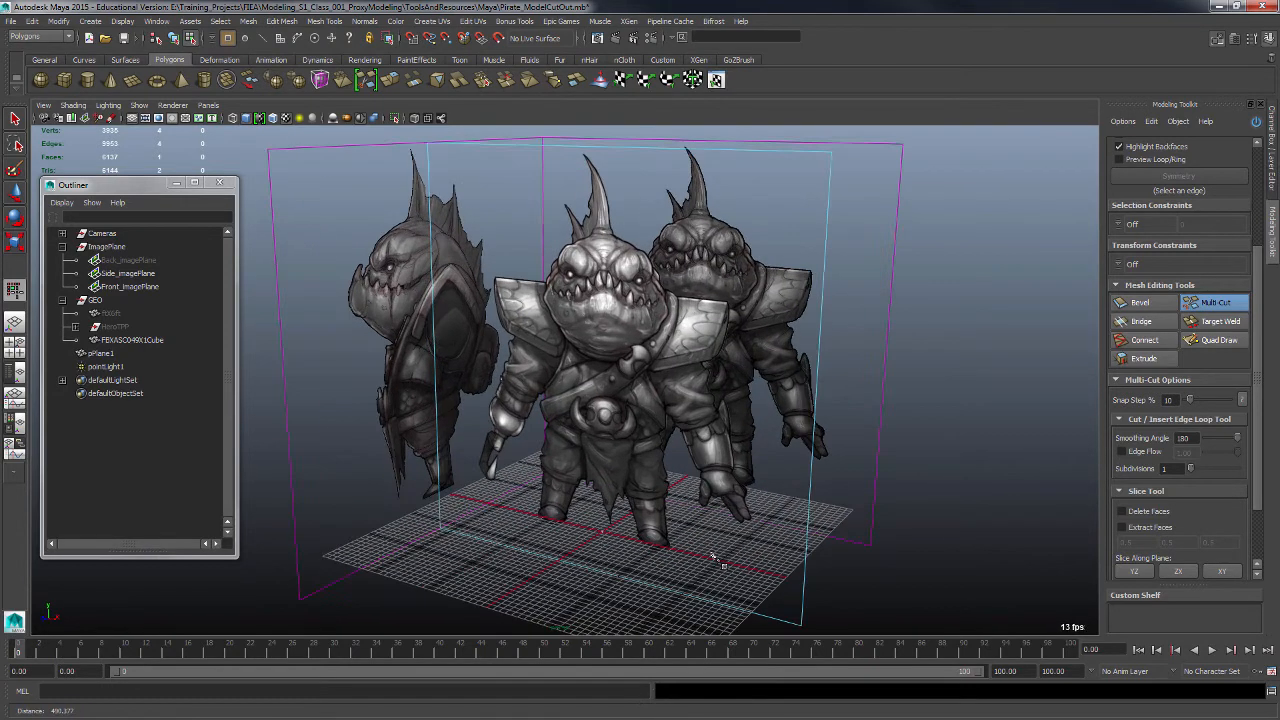
{"action": "middle_click_drag", "start_coordinate": [713, 556], "coordinate": [697, 497], "text": "alt"}
{"action": "right_click_drag", "start_coordinate": [697, 497], "coordinate": [709, 551], "text": "alt"}
{"action": "left_click_drag", "start_coordinate": [709, 551], "coordinate": [689, 560], "text": "alt"}
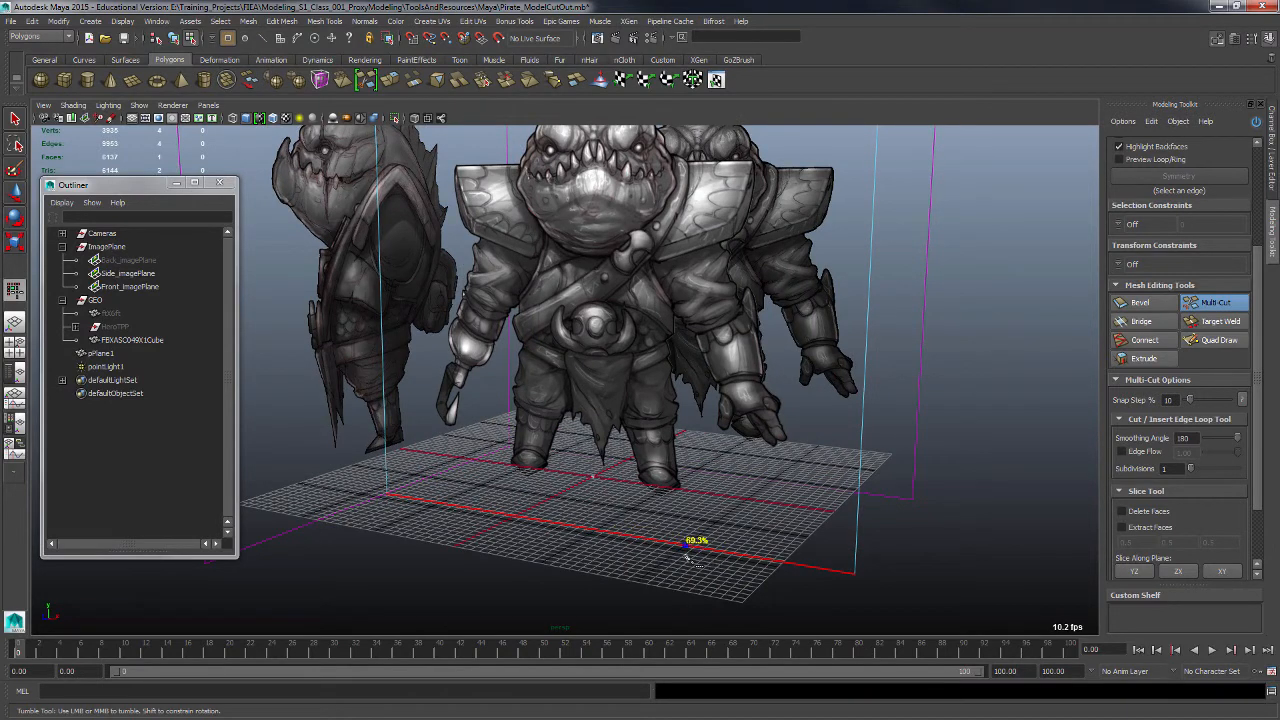
{"action": "left_click", "coordinate": [686, 555]}
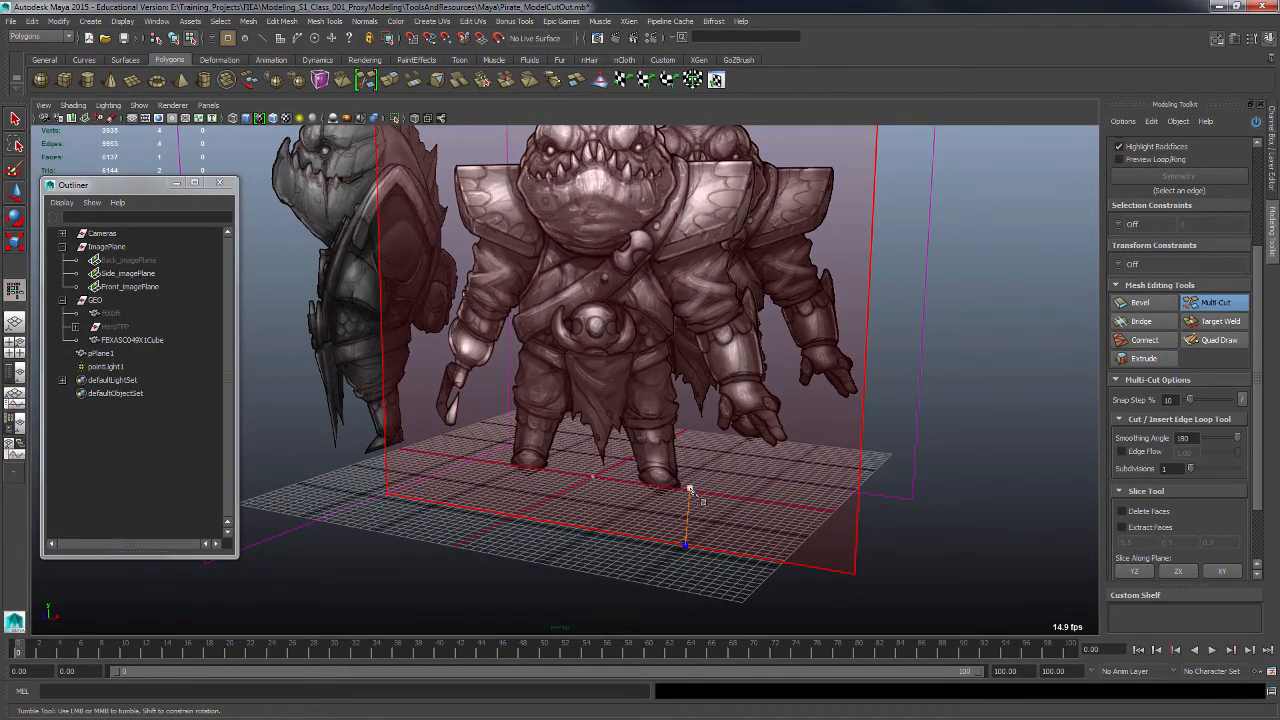
{"action": "left_click", "coordinate": [689, 488]}
{"action": "mouse_move", "coordinate": [748, 509]}
{"action": "left_mouse_down", "text": "alt"}
{"action": "mouse_move", "coordinate": [754, 525]}
{"action": "mouse_move", "coordinate": [757, 507]}
{"action": "left_mouse_up", "text": "alt"}
{"action": "right_click_drag", "start_coordinate": [757, 507], "coordinate": [785, 522], "text": "alt"}
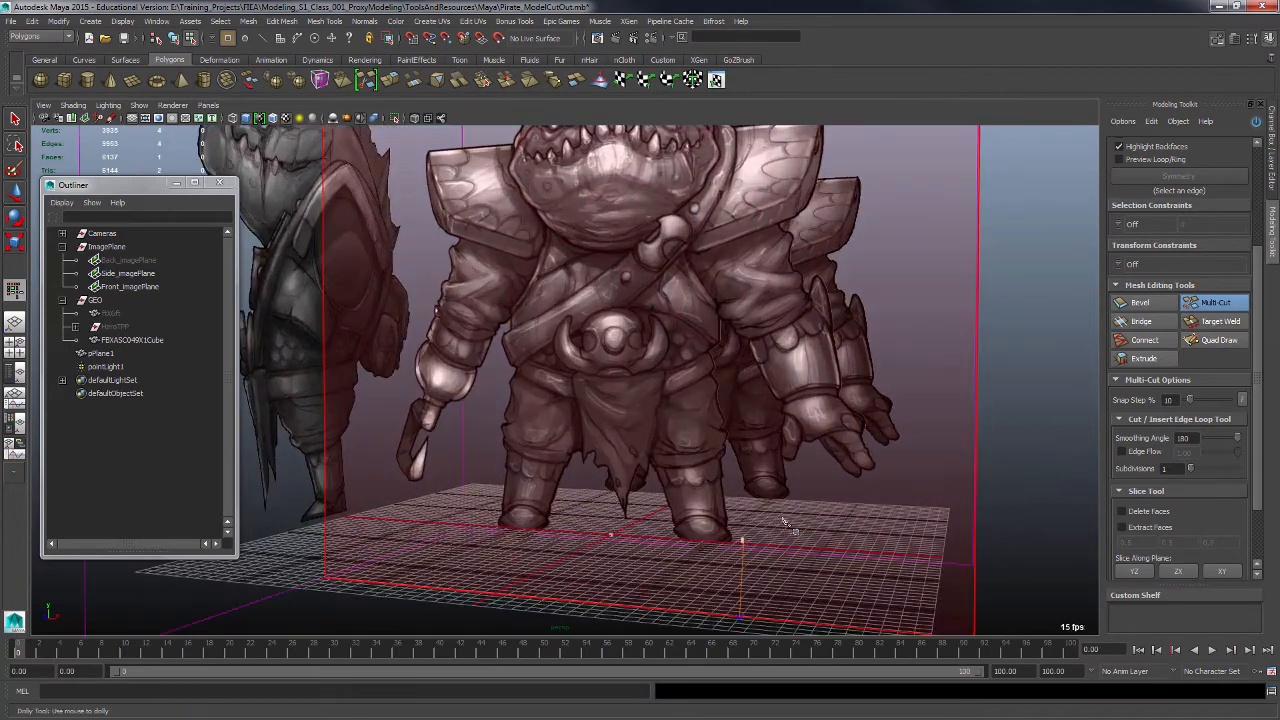
{"action": "left_click_drag", "start_coordinate": [785, 522], "coordinate": [779, 497], "text": "alt"}
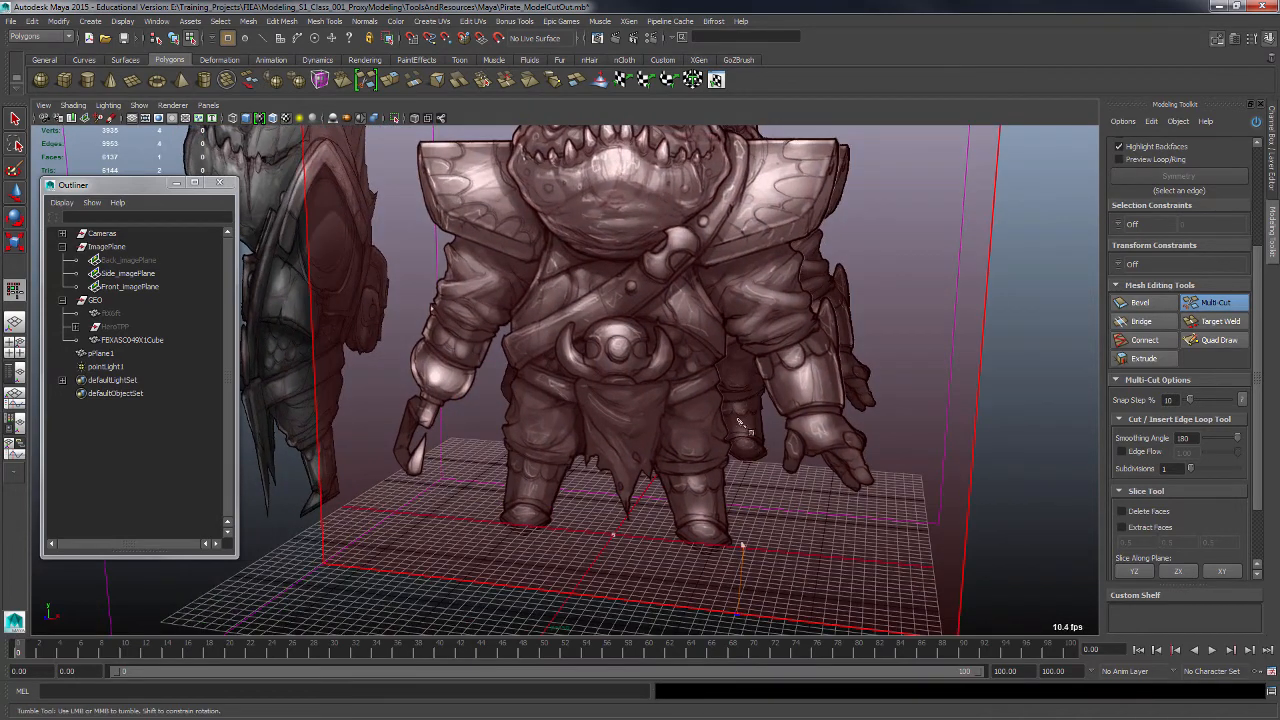
{"action": "left_click", "coordinate": [733, 355]}
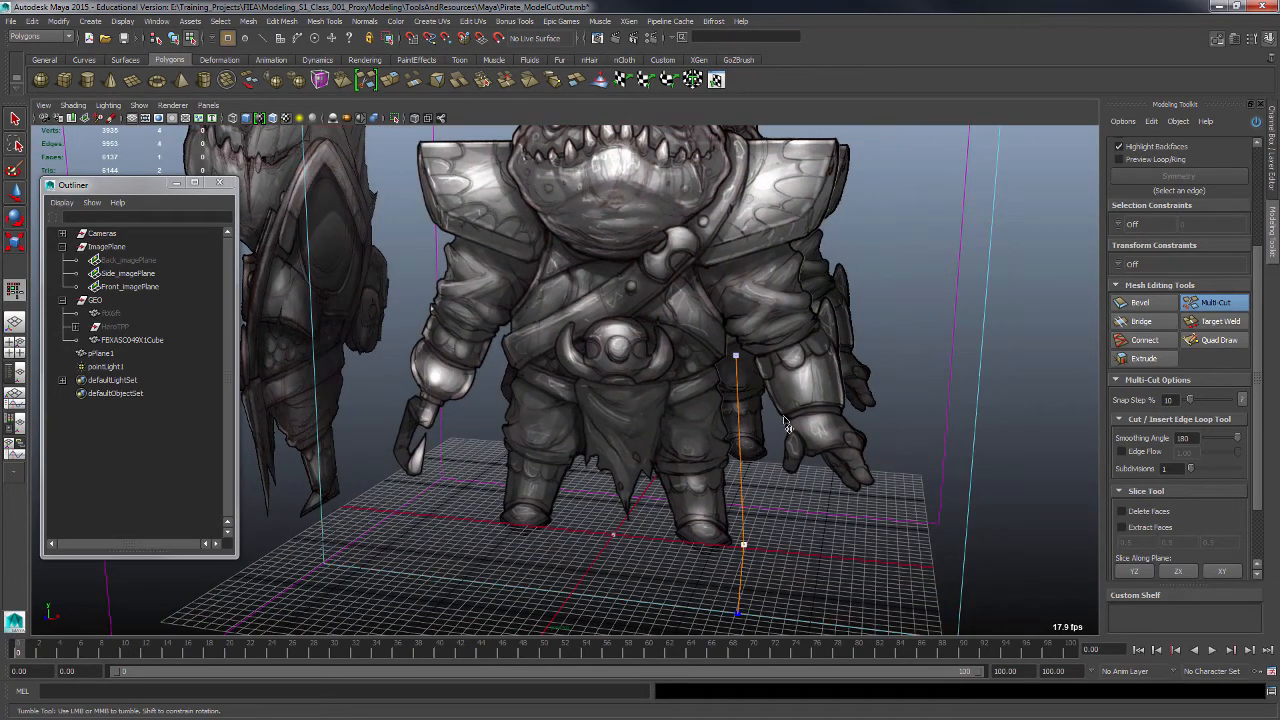
- Continue the cut down the inside of the left arm and around the fingertips of the left hand
{"action": "left_click", "coordinate": [779, 479]}
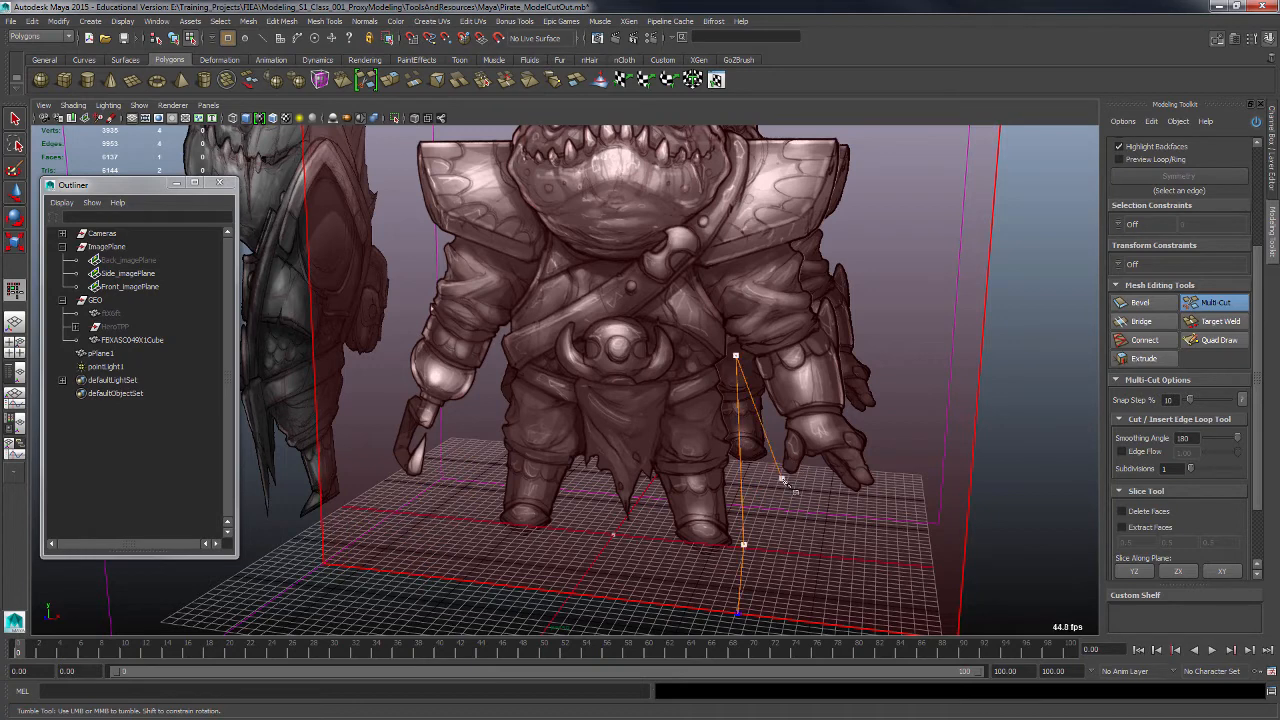
{"action": "left_click", "coordinate": [860, 501]}
{"action": "left_click", "coordinate": [884, 482]}
{"action": "right_click_drag", "start_coordinate": [912, 495], "coordinate": [904, 493], "text": "alt"}
{"action": "left_click_drag", "start_coordinate": [904, 493], "coordinate": [820, 470], "text": "alt"}
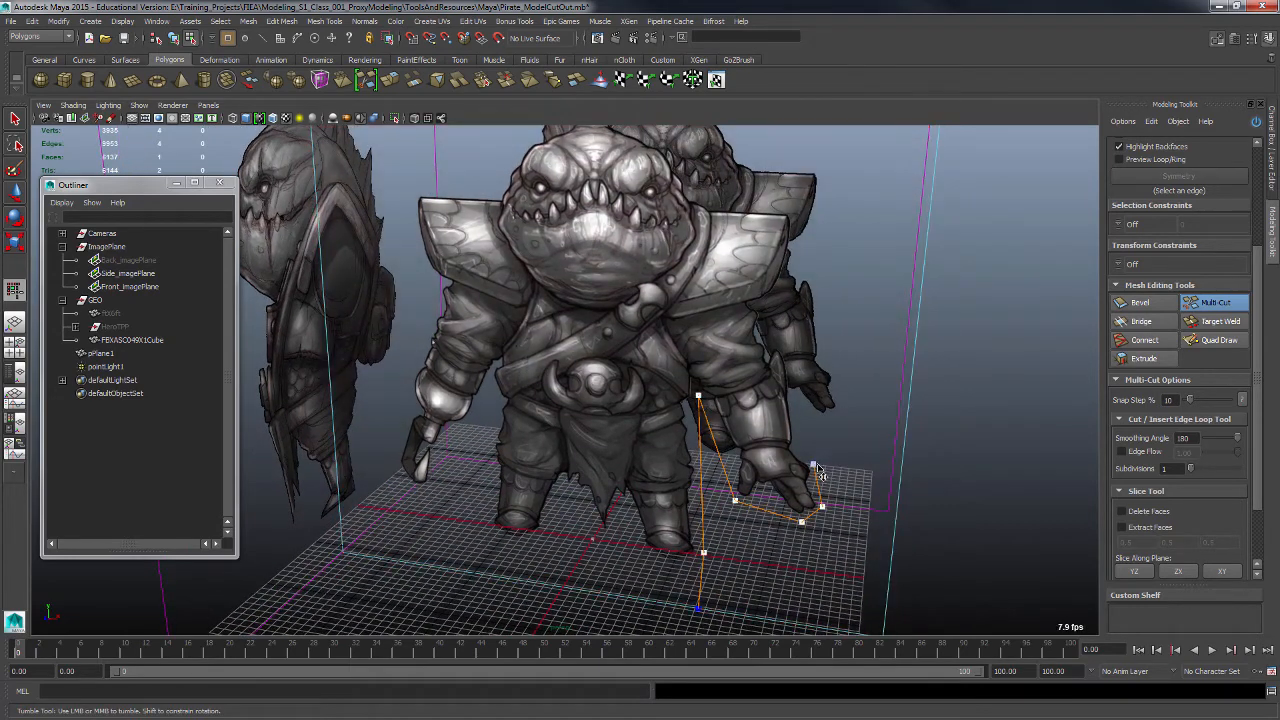
- Extend the cut up from the left hand along the outside of the forearm, adjusting the newest point's position
{"action": "right_click_drag", "start_coordinate": [819, 474], "coordinate": [829, 521], "text": "alt"}
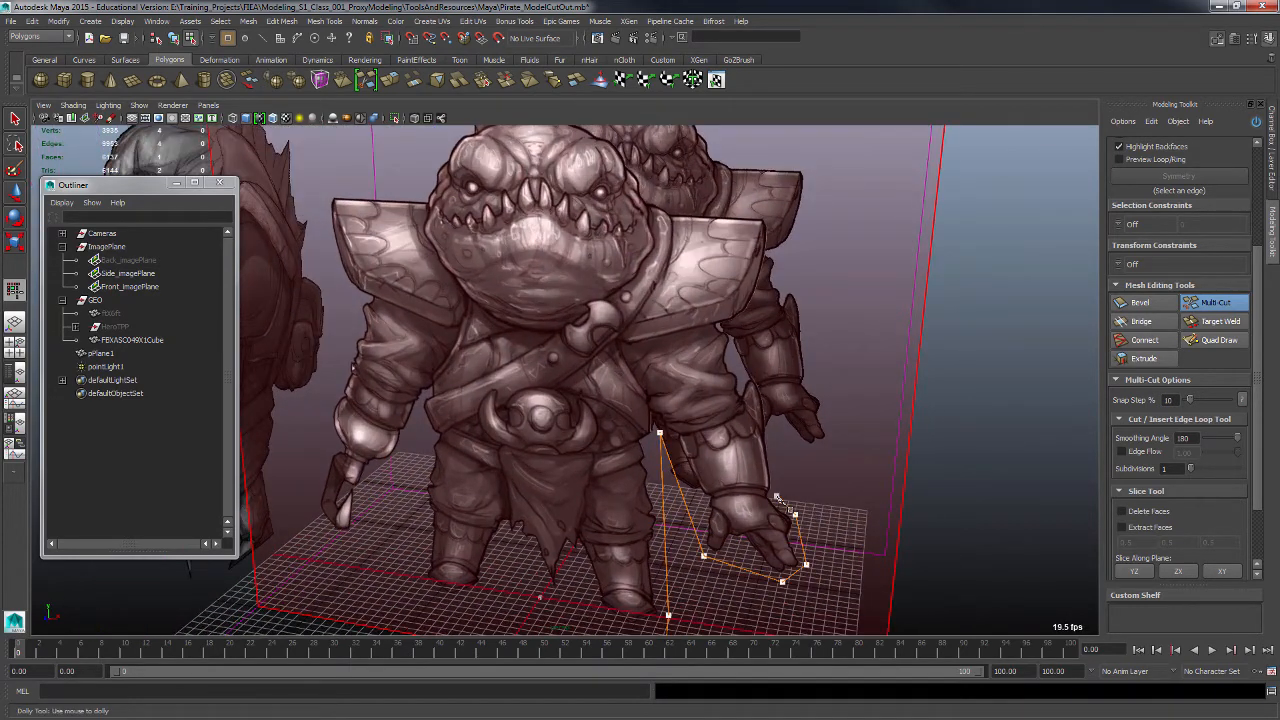
{"action": "middle_click_drag", "start_coordinate": [780, 495], "coordinate": [760, 546], "text": "alt"}
{"action": "right_click_drag", "start_coordinate": [760, 546], "coordinate": [770, 556], "text": "alt"}
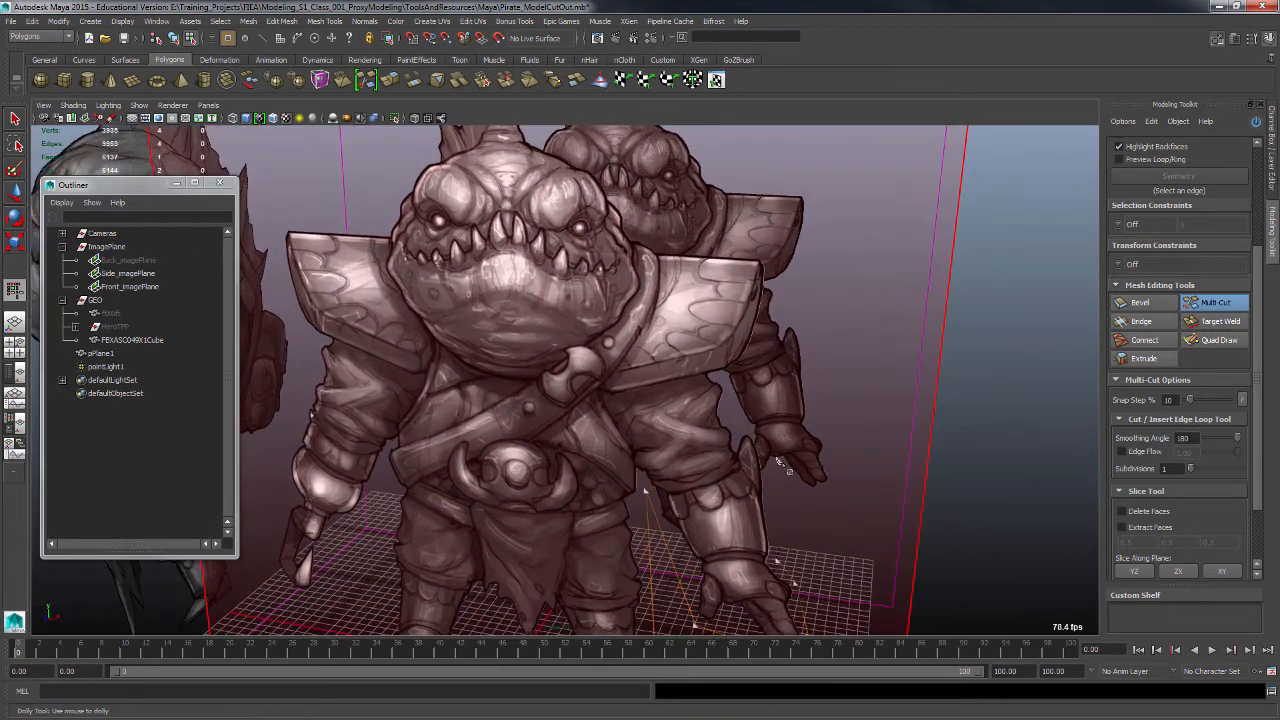
{"action": "left_click", "coordinate": [760, 433]}
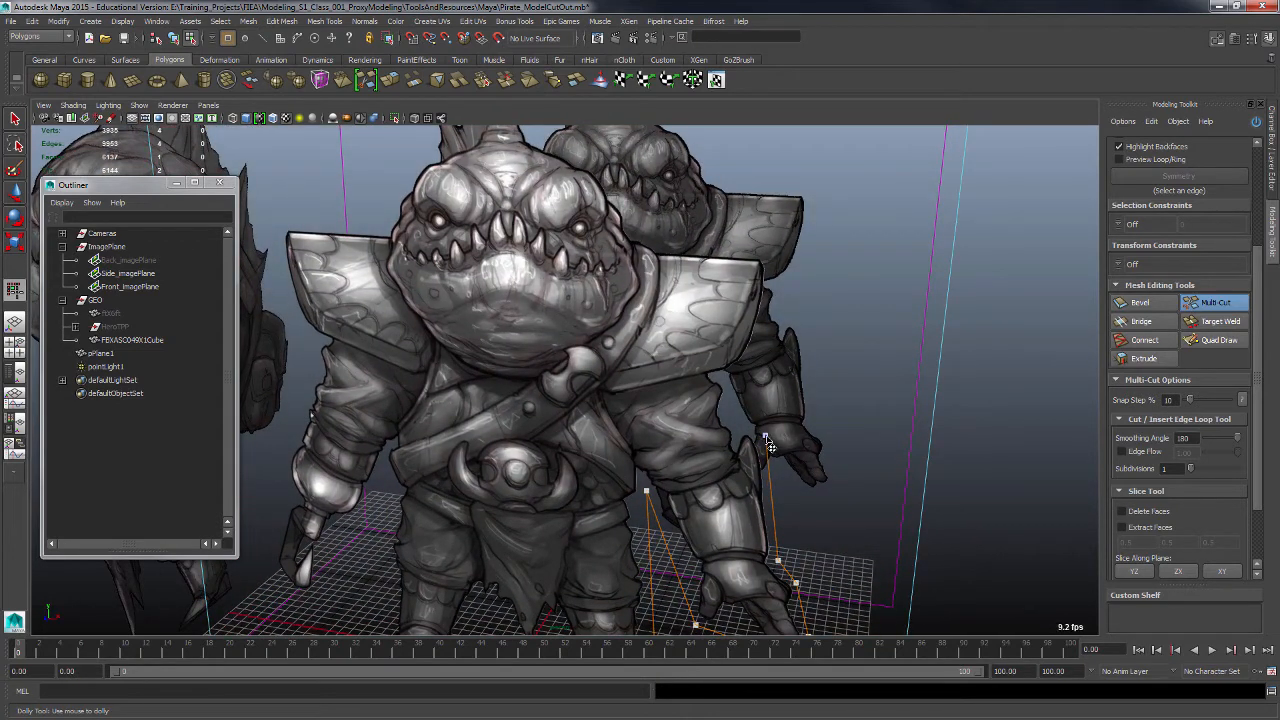
{"action": "left_click_drag", "start_coordinate": [770, 447], "coordinate": [791, 452]}
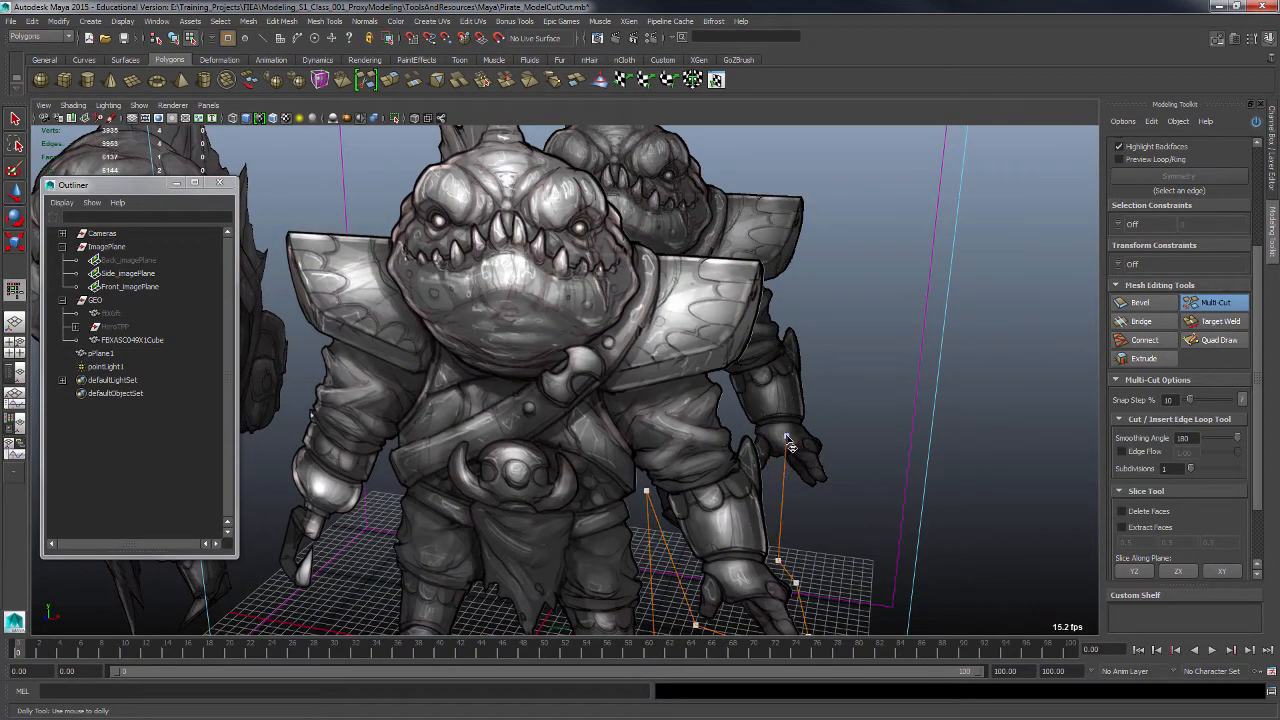
{"action": "left_click", "coordinate": [819, 490]}
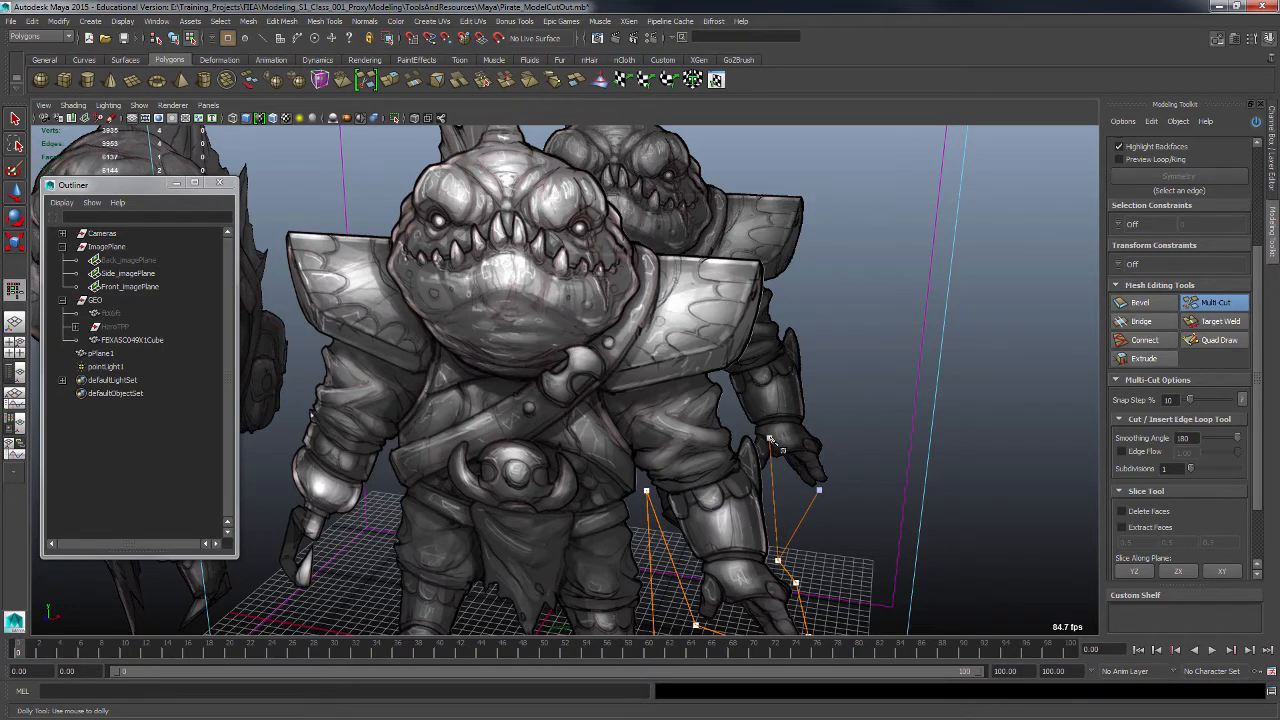
{"action": "left_click_drag", "start_coordinate": [771, 443], "coordinate": [766, 533], "text": "alt"}
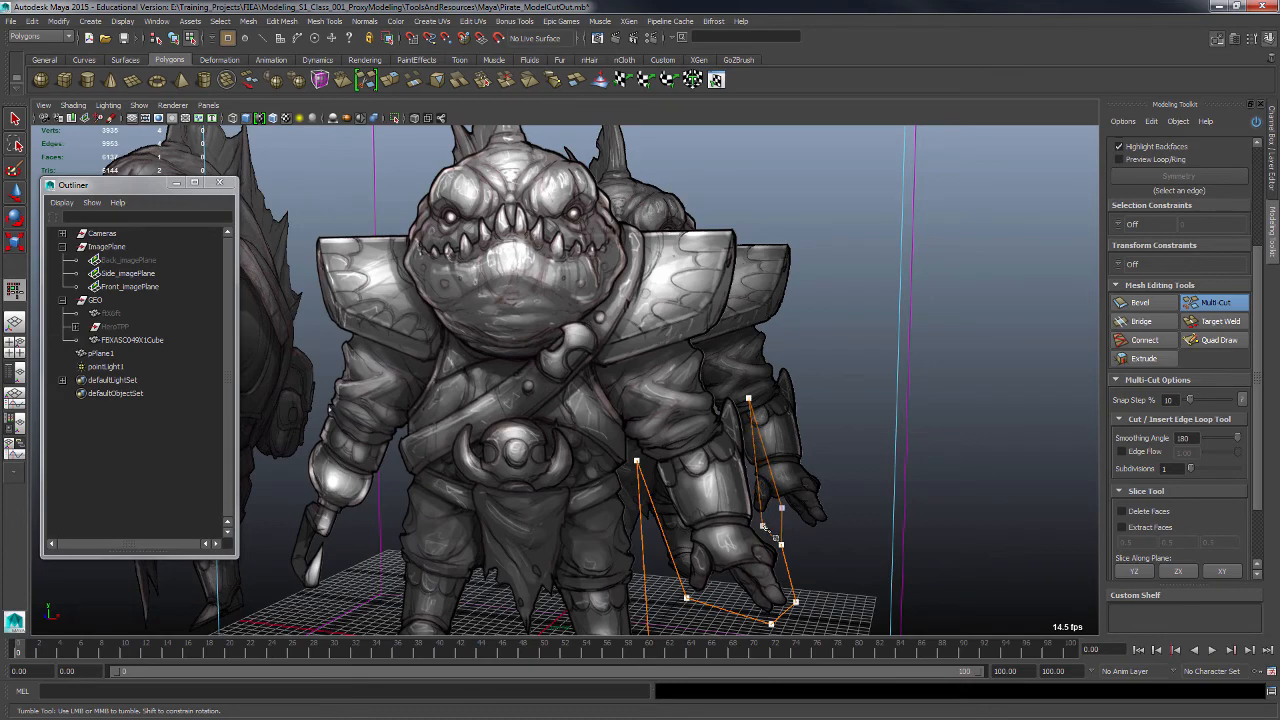
- Carry the cut past the left elbow and shoulder armor to the plane's upper corner on that side, and complete it
{"action": "left_click_drag", "start_coordinate": [766, 533], "coordinate": [738, 437], "text": "alt"}
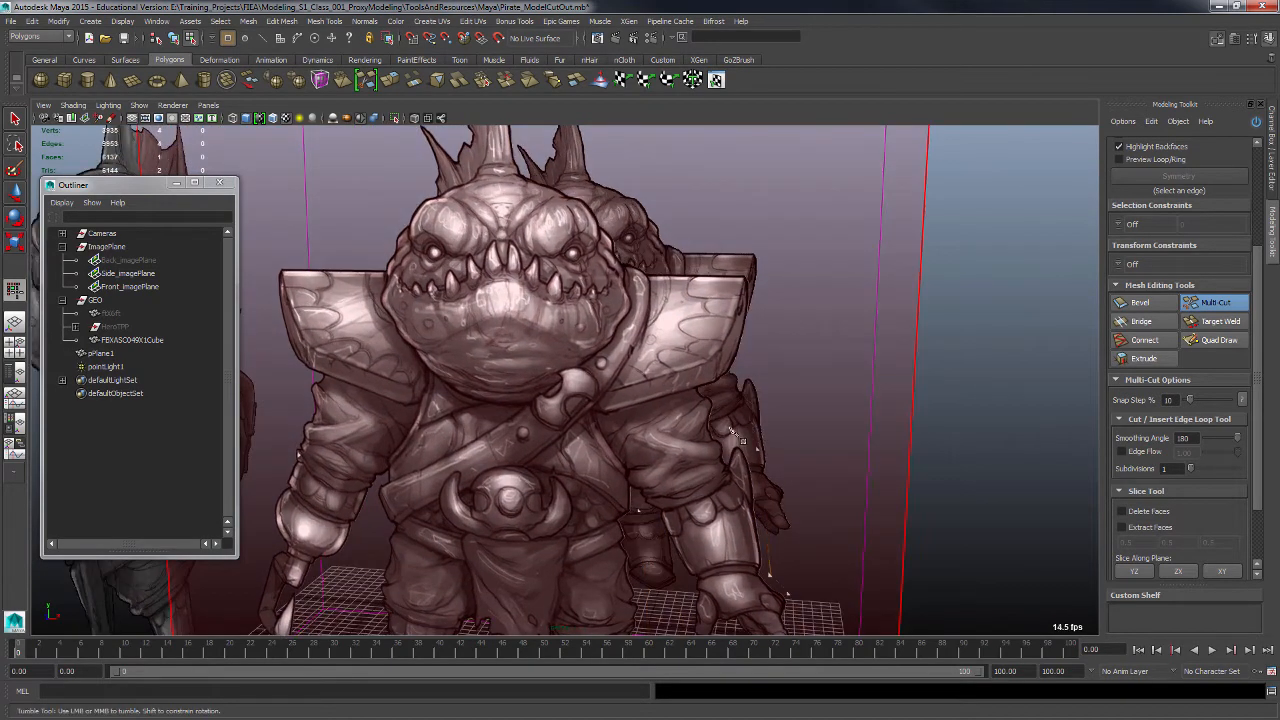
{"action": "middle_click_drag", "start_coordinate": [727, 423], "coordinate": [700, 455], "text": "alt"}
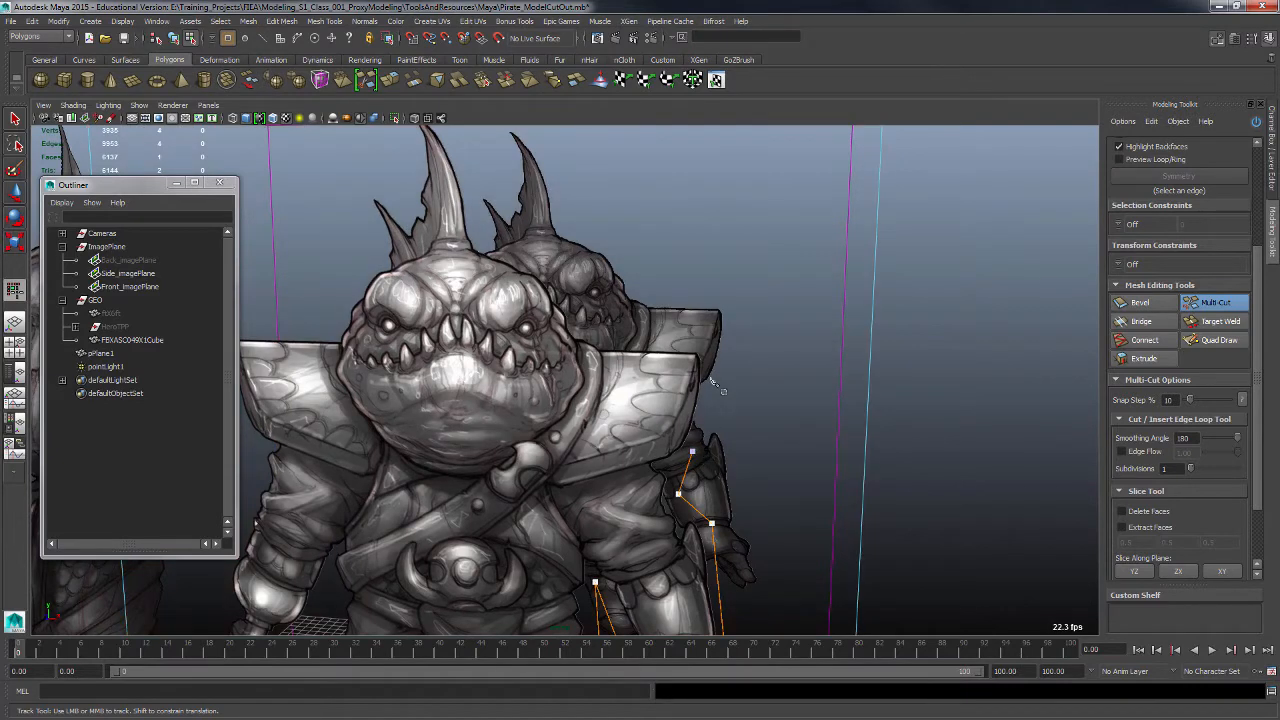
{"action": "right_click_drag", "start_coordinate": [829, 429], "coordinate": [726, 414], "text": "alt"}
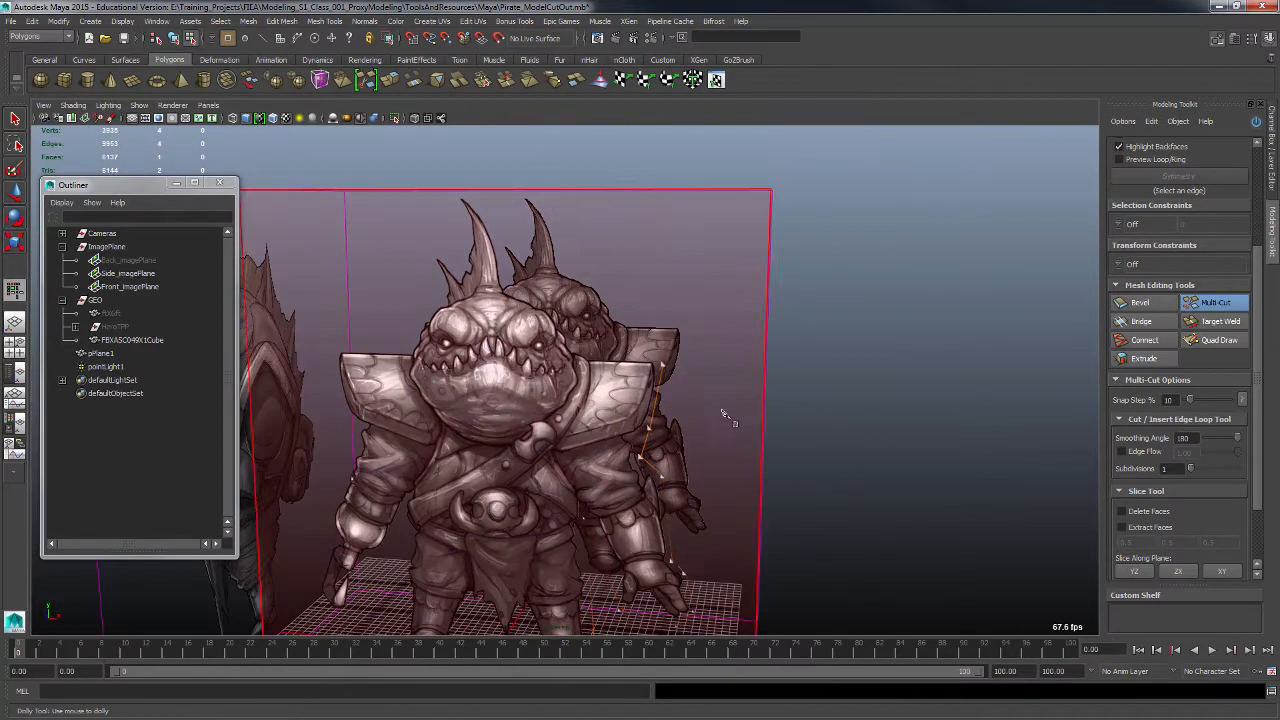
{"action": "left_click_drag", "start_coordinate": [726, 414], "coordinate": [749, 366], "text": "alt"}
{"action": "left_click_drag", "start_coordinate": [790, 415], "coordinate": [795, 402], "text": "alt"}
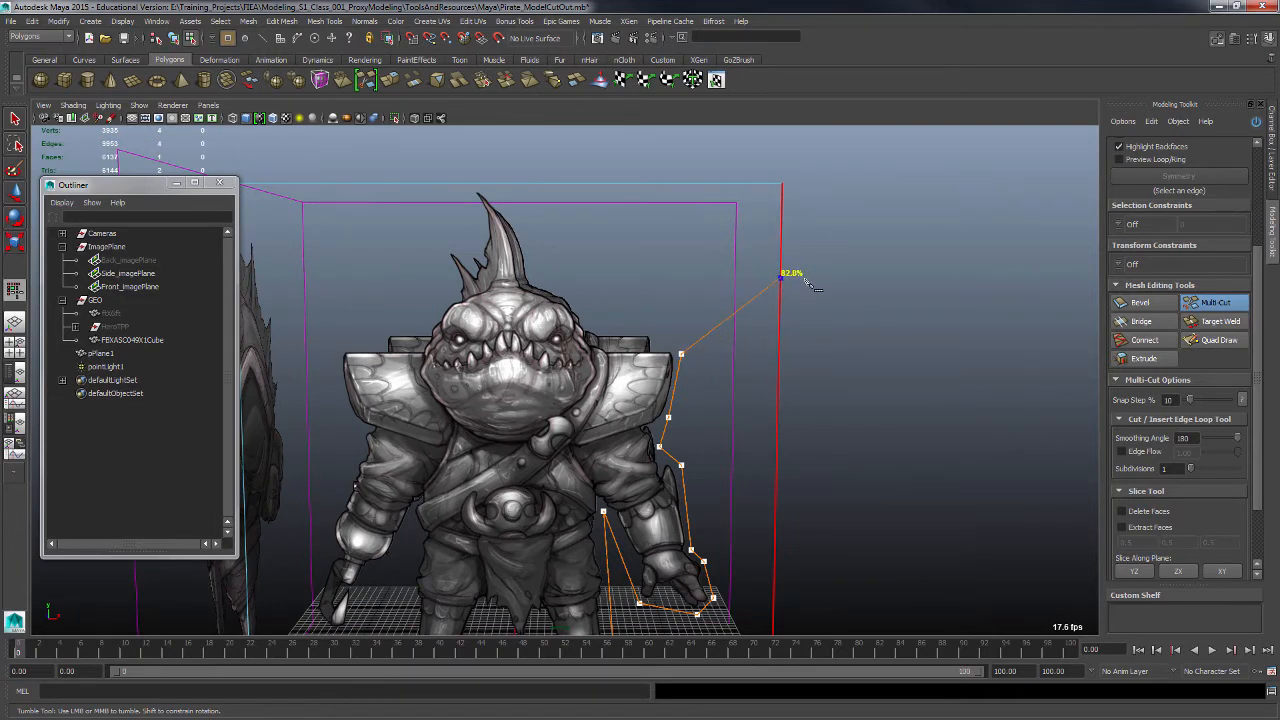
{"action": "left_click", "coordinate": [781, 185]}
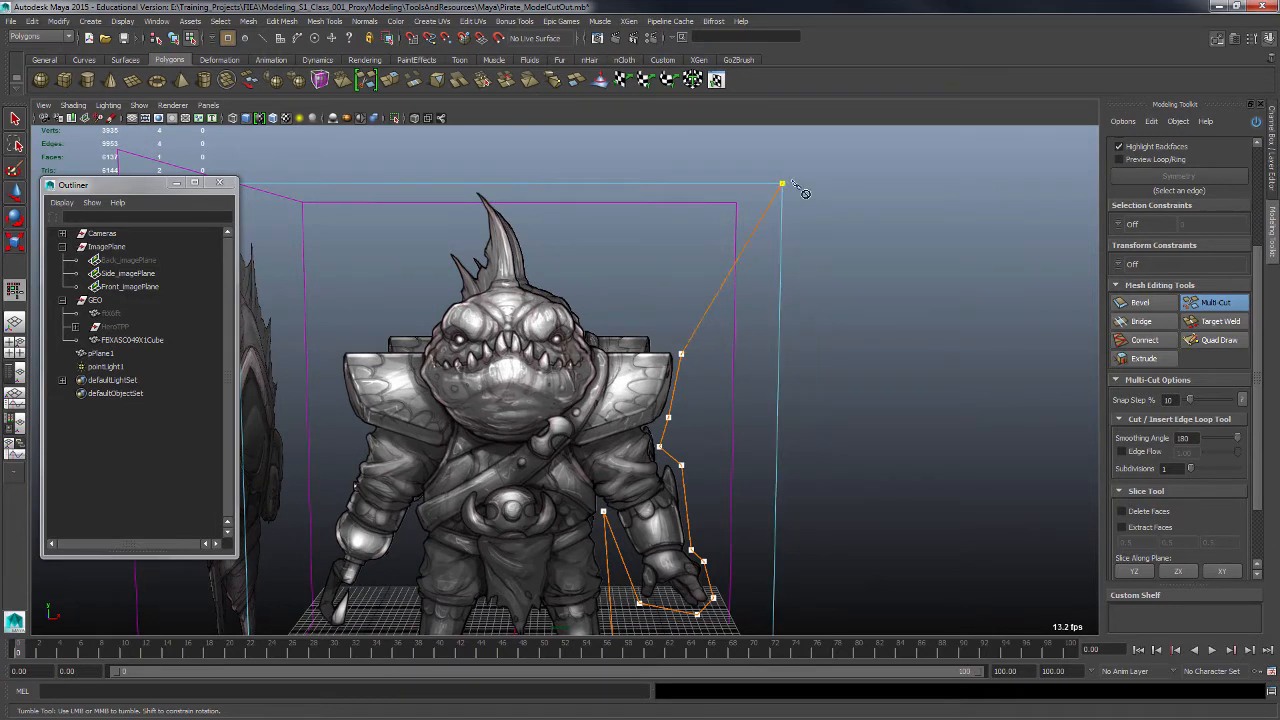
{"action": "right_click", "coordinate": [752, 341]}
- Leave Multi-Cut for component selection, and delete the cut-off face outside the character's left arm
{"action": "middle_click_drag", "start_coordinate": [888, 516], "coordinate": [879, 450], "text": "alt"}
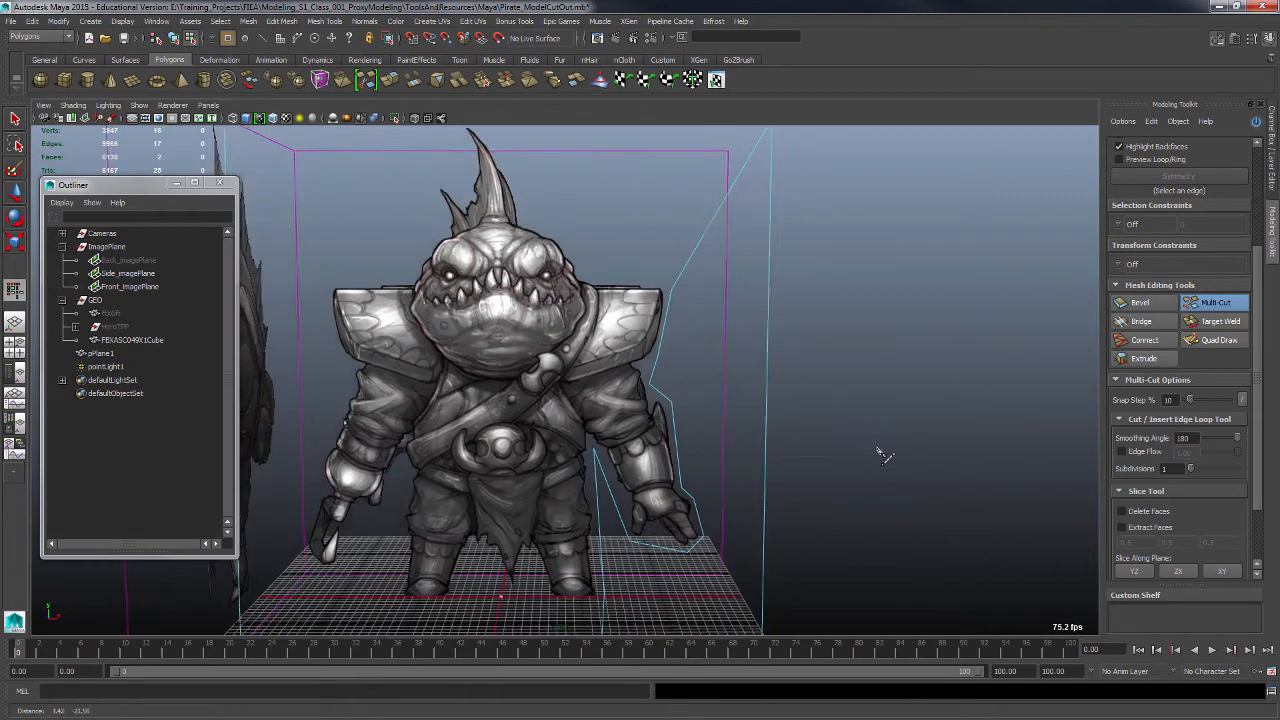
{"action": "left_click_drag", "start_coordinate": [879, 452], "coordinate": [890, 488], "text": "alt"}
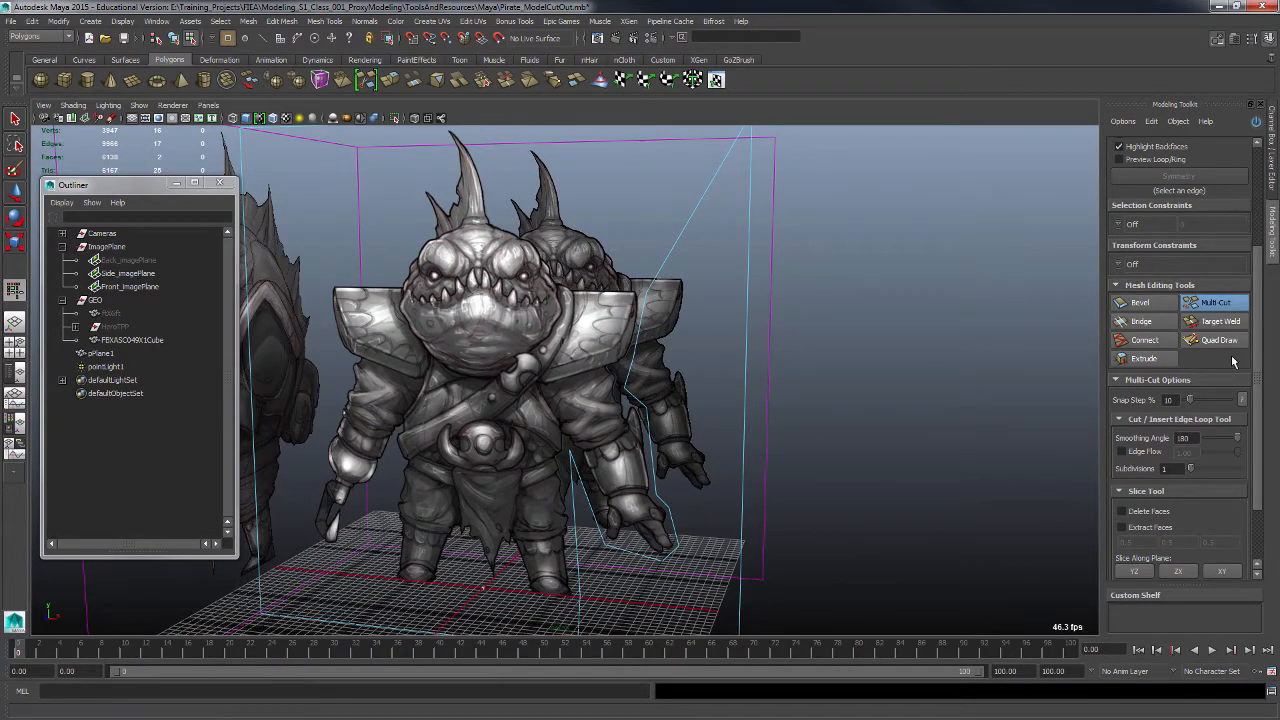
{"action": "left_click_drag", "start_coordinate": [1256, 398], "coordinate": [1251, 298]}
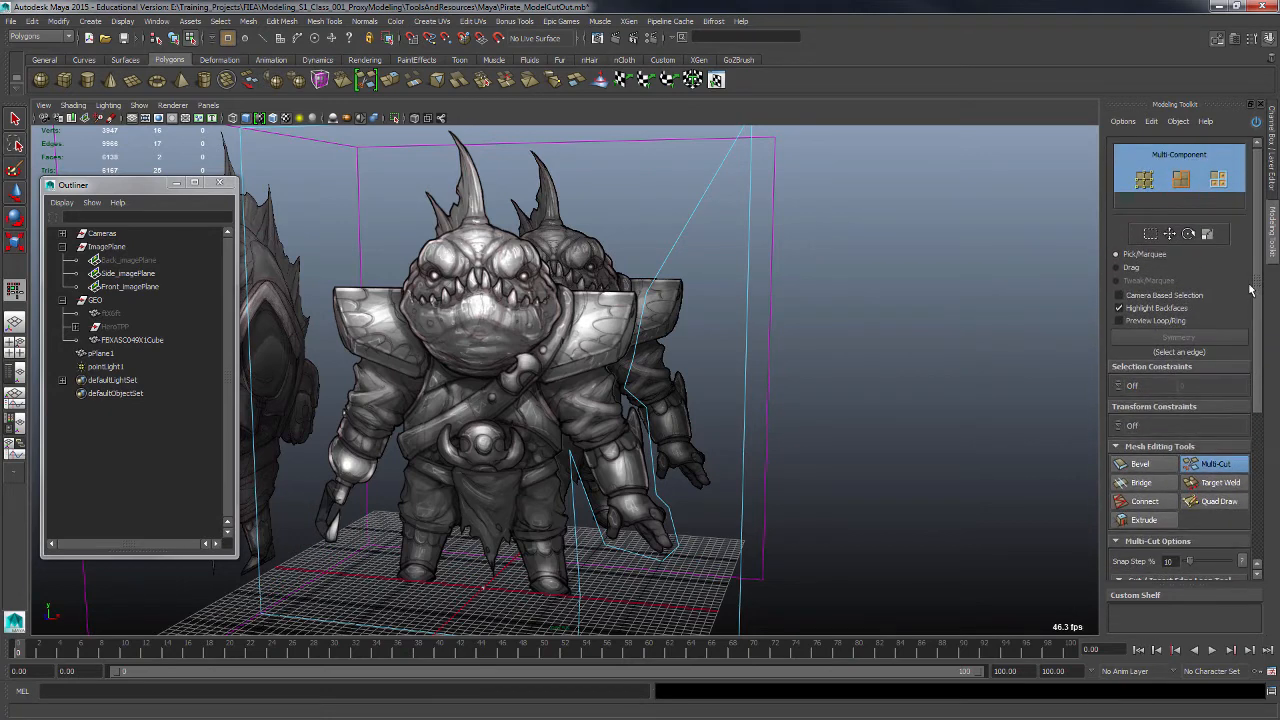
{"action": "left_click", "coordinate": [1151, 236]}
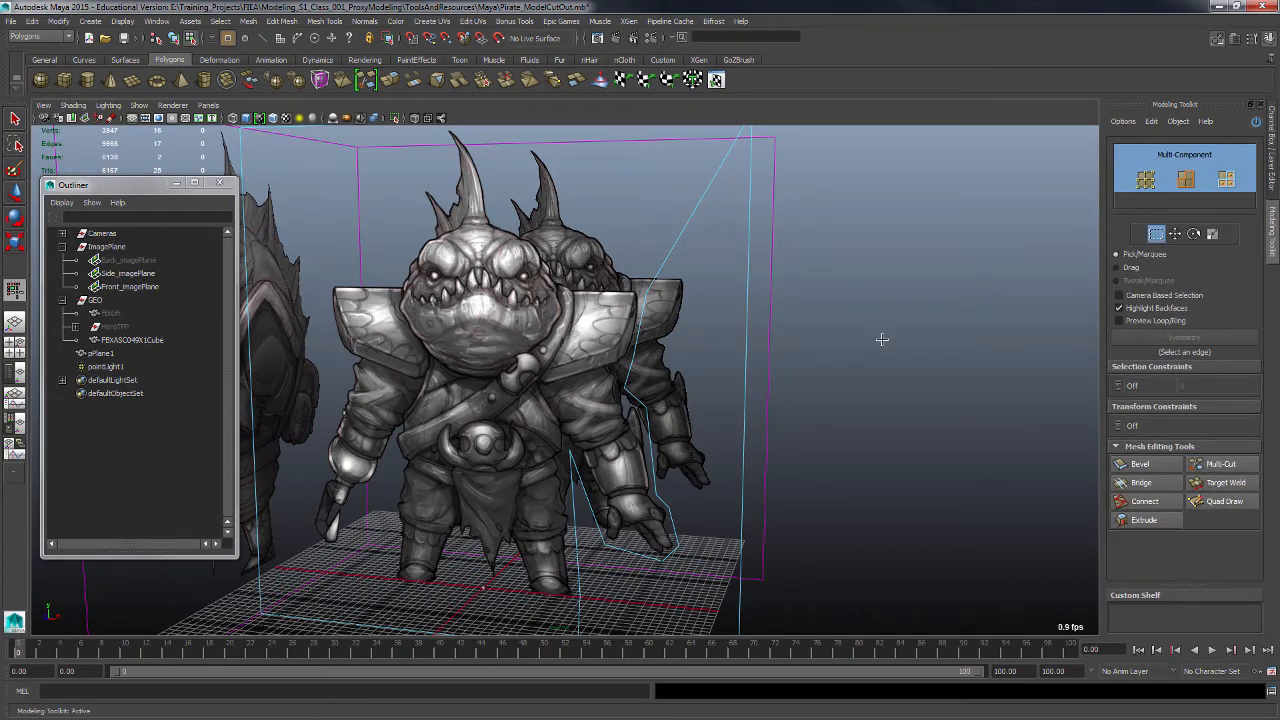
{"action": "left_click", "coordinate": [680, 358]}
{"action": "left_click_drag", "start_coordinate": [797, 443], "coordinate": [952, 415], "text": "alt"}
{"action": "right_click_drag", "start_coordinate": [952, 415], "coordinate": [923, 412], "text": "alt"}
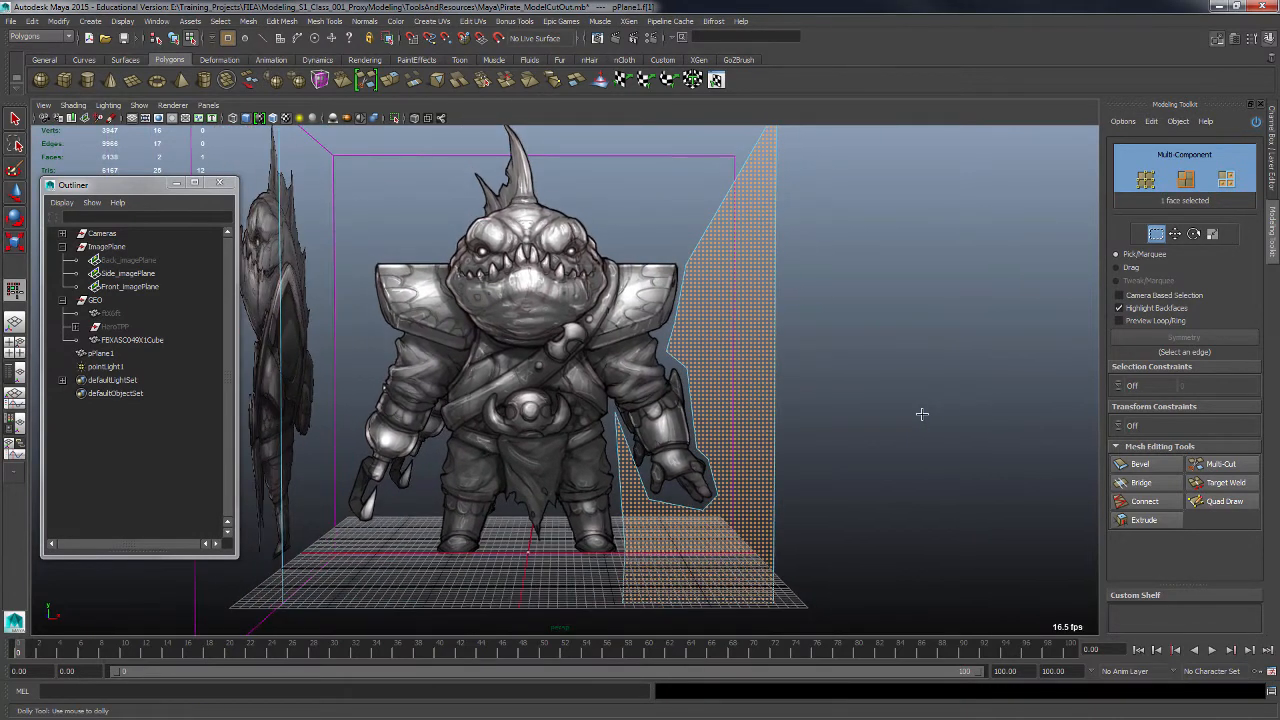
{"action": "key", "text": "Delete"}
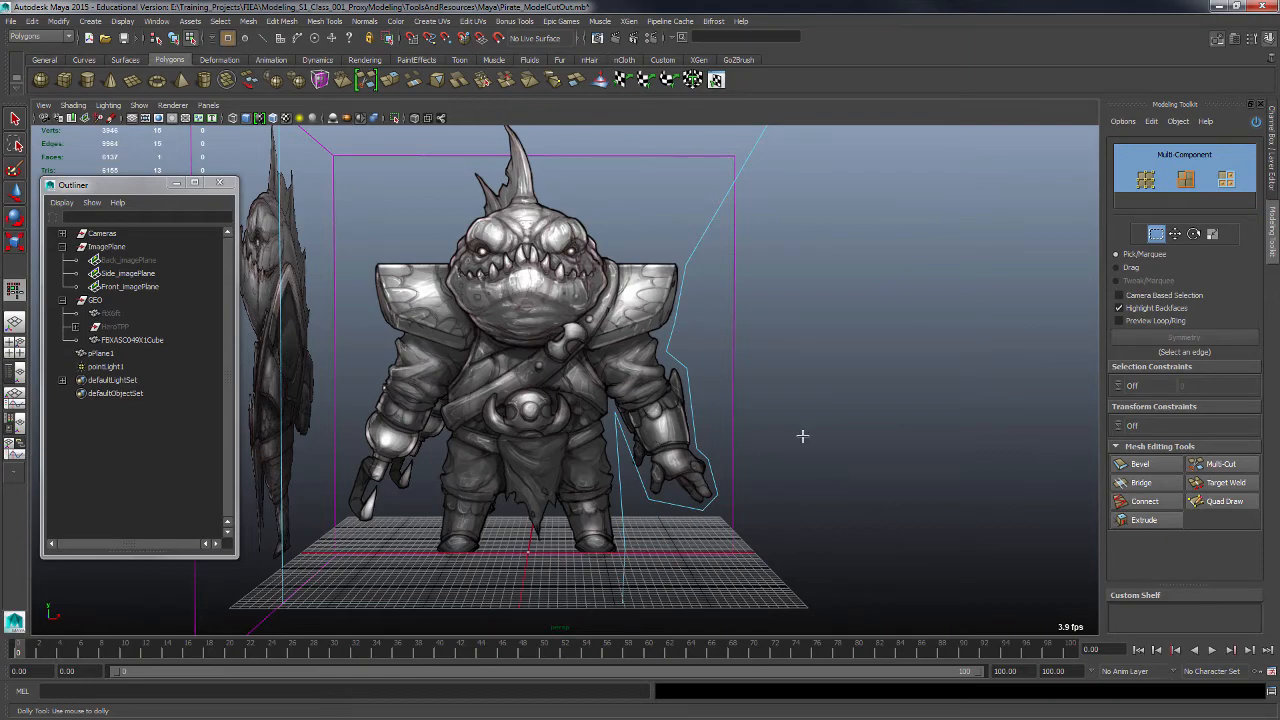
- Inspect the trimmed plane's outline in plain shaded display, and return to textured display
{"action": "mouse_move", "coordinate": [802, 436]}
{"action": "left_mouse_down", "text": "alt"}
{"action": "mouse_move", "coordinate": [829, 449]}
{"action": "mouse_move", "coordinate": [799, 443]}
{"action": "left_mouse_up", "text": "alt"}
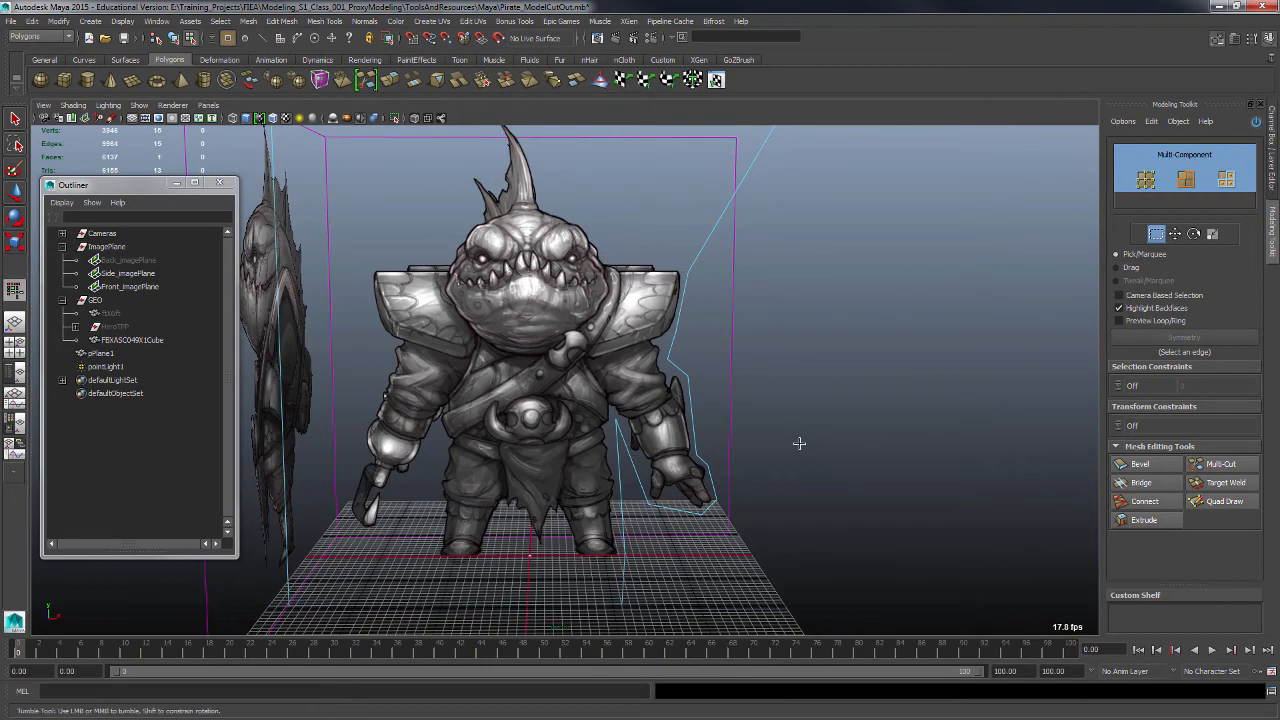
{"action": "key", "text": "5"}
{"action": "mouse_move", "coordinate": [884, 461]}
{"action": "left_mouse_down", "text": "alt"}
{"action": "mouse_move", "coordinate": [836, 457]}
{"action": "mouse_move", "coordinate": [891, 457]}
{"action": "left_mouse_up", "text": "alt"}
{"action": "middle_click_drag", "start_coordinate": [891, 457], "coordinate": [953, 482], "text": "alt"}
{"action": "right_click_drag", "start_coordinate": [953, 482], "coordinate": [883, 453], "text": "alt"}
{"action": "left_click_drag", "start_coordinate": [882, 453], "coordinate": [745, 478], "text": "alt"}
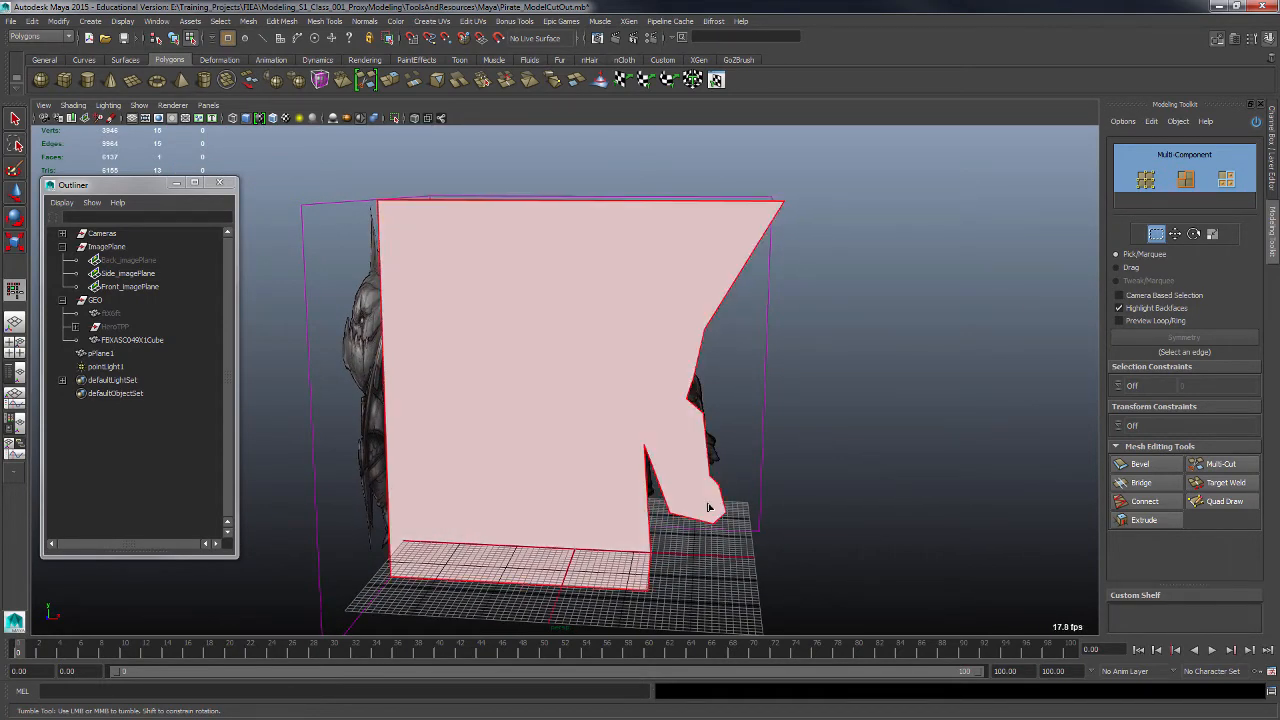
{"action": "key", "text": "6"}
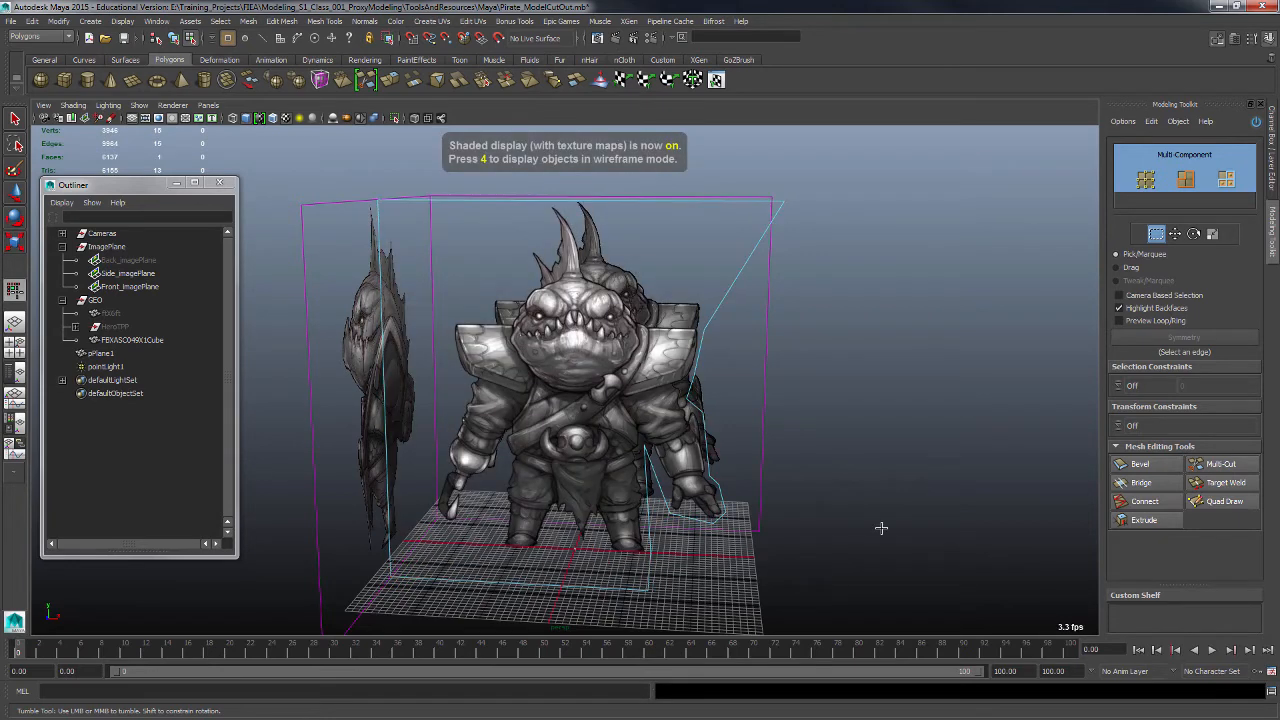
- Activate Multi-Cut and start a cut at the plane's outline vertex beside the character's left shoulder armor
{"action": "mouse_move", "coordinate": [880, 526]}
{"action": "left_mouse_down", "text": "alt"}
{"action": "mouse_move", "coordinate": [866, 463]}
{"action": "mouse_move", "coordinate": [851, 467]}
{"action": "left_mouse_up", "text": "alt"}
{"action": "left_click", "coordinate": [1213, 464]}
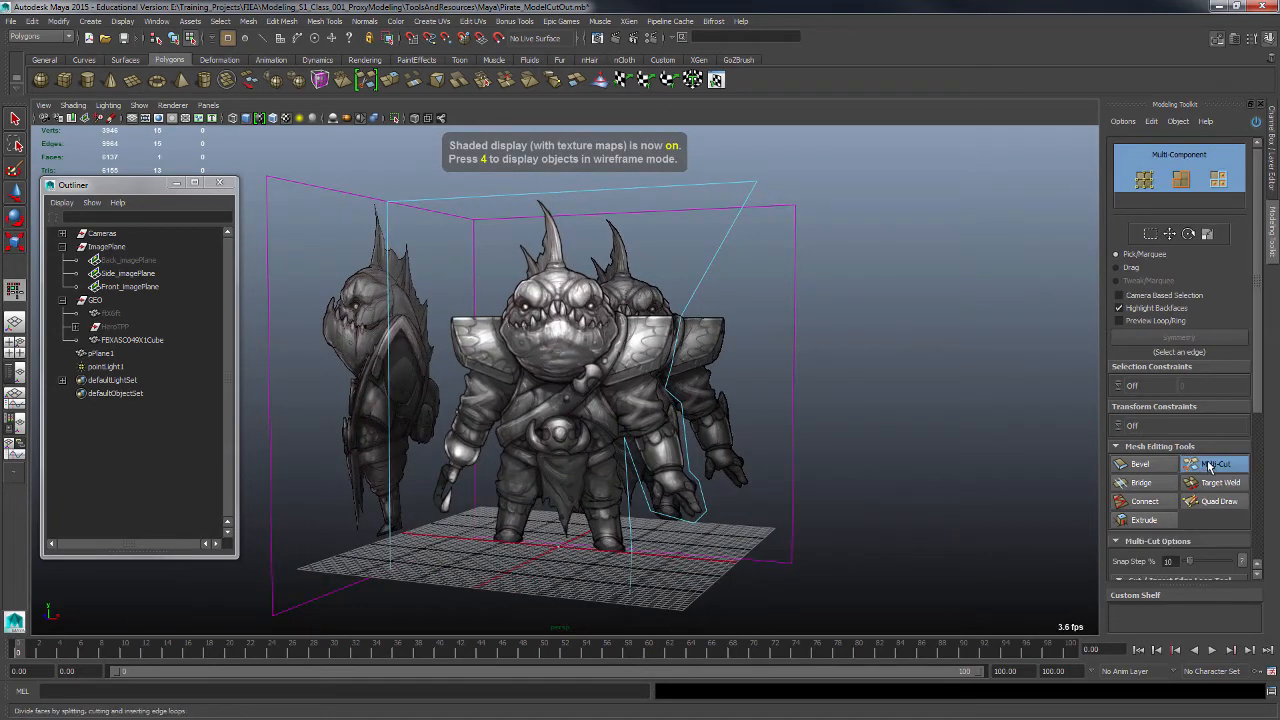
{"action": "middle_click_drag", "start_coordinate": [824, 412], "coordinate": [740, 469], "text": "alt"}
{"action": "right_click_drag", "start_coordinate": [734, 464], "coordinate": [796, 504], "text": "alt"}
{"action": "left_click_drag", "start_coordinate": [796, 504], "coordinate": [806, 508], "text": "alt"}
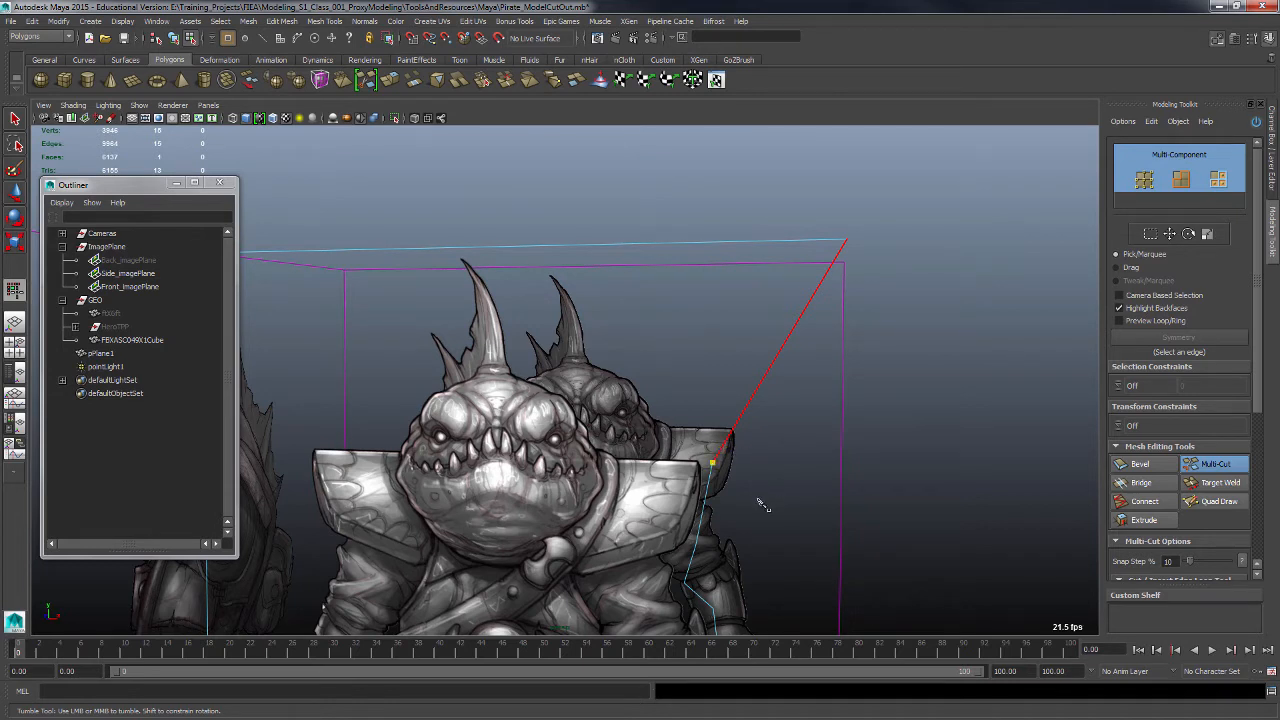
- Try a Multi-Cut snap step of 90%, and set it back to 10%
{"action": "left_click_drag", "start_coordinate": [1262, 370], "coordinate": [1264, 468]}
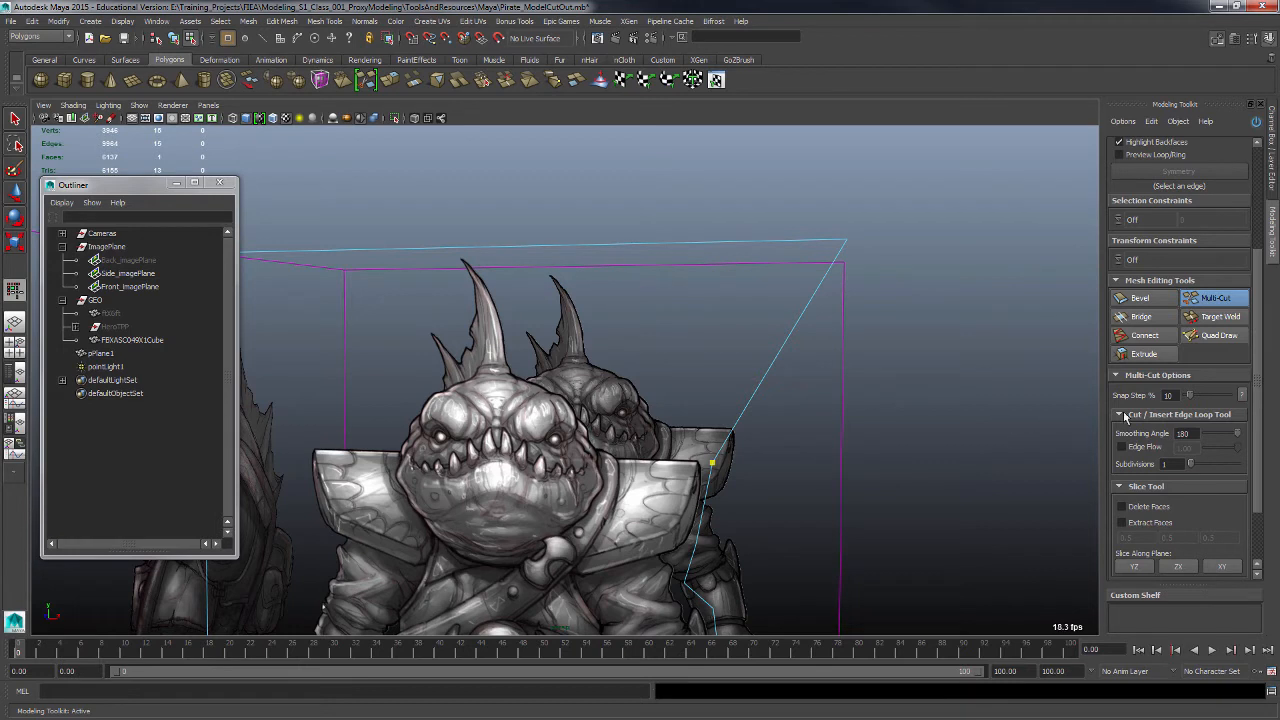
{"action": "left_click_drag", "start_coordinate": [1191, 395], "coordinate": [1228, 395]}
{"action": "left_click_drag", "start_coordinate": [771, 423], "coordinate": [792, 430], "text": "alt"}
{"action": "key", "text": "ctrl+z"}
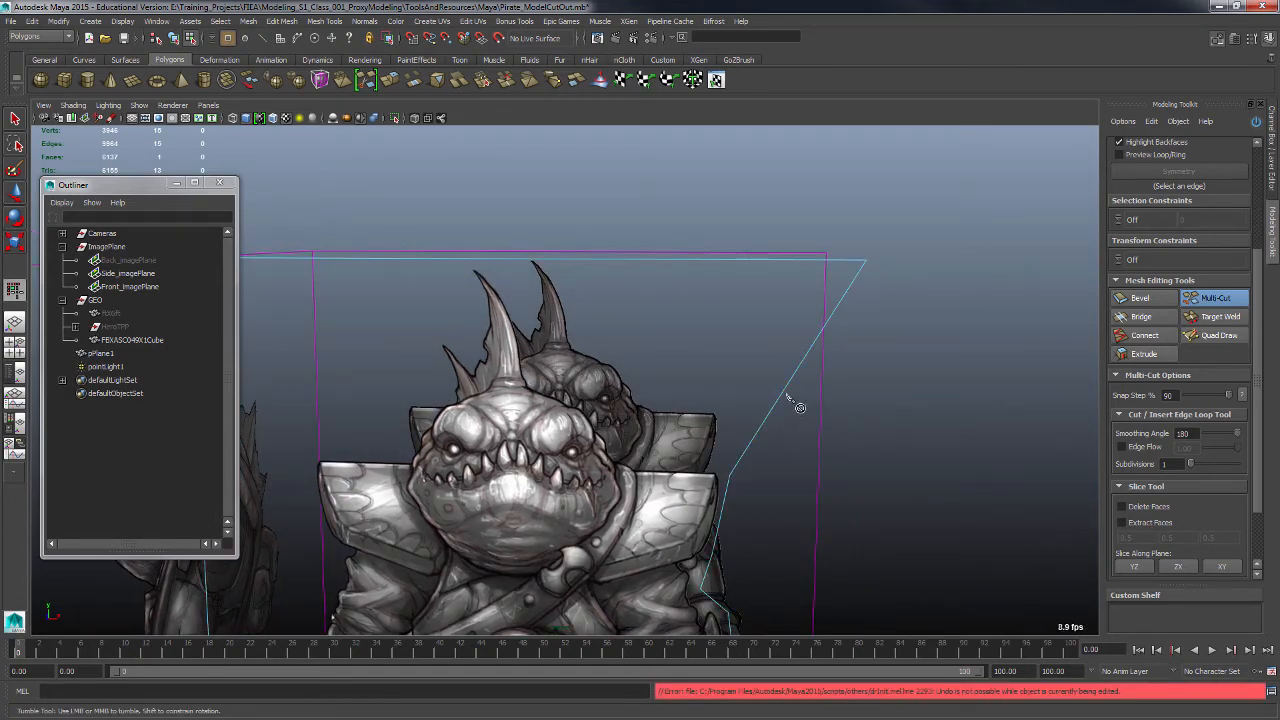
{"action": "left_click_drag", "start_coordinate": [781, 476], "coordinate": [757, 409], "text": "alt"}
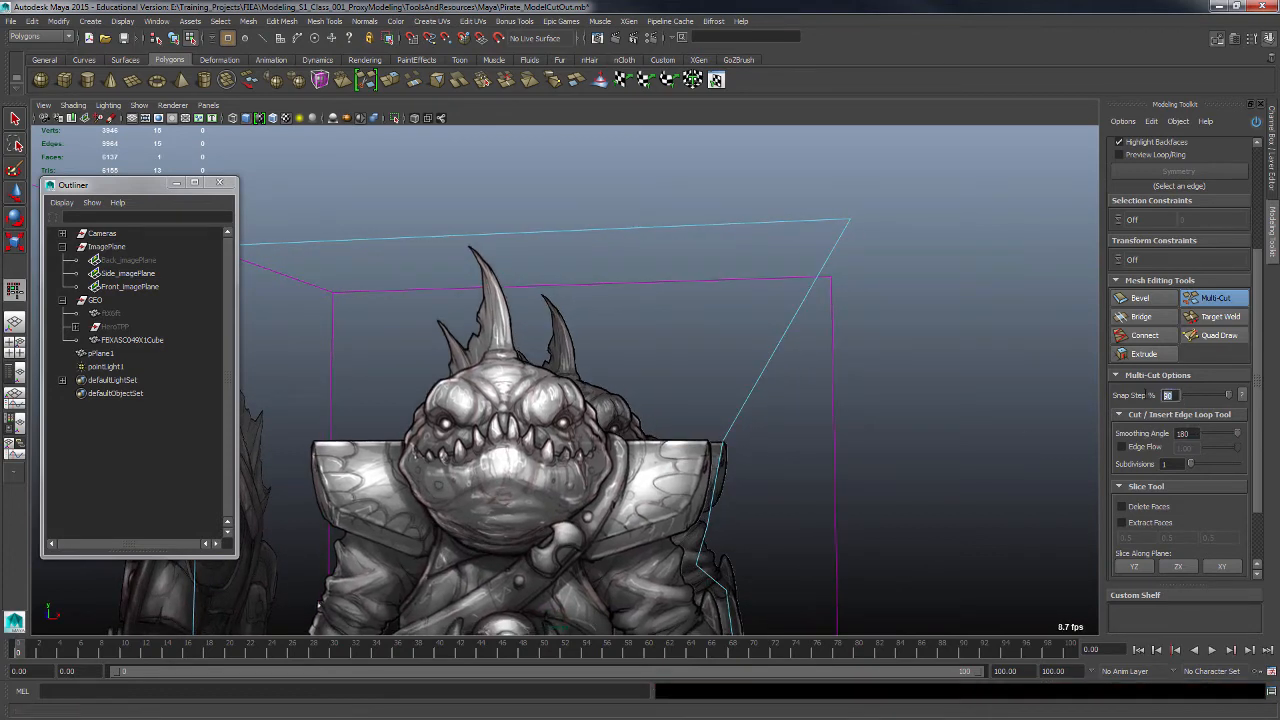
{"action": "type", "text": "10"}
{"action": "key", "text": "Return"}
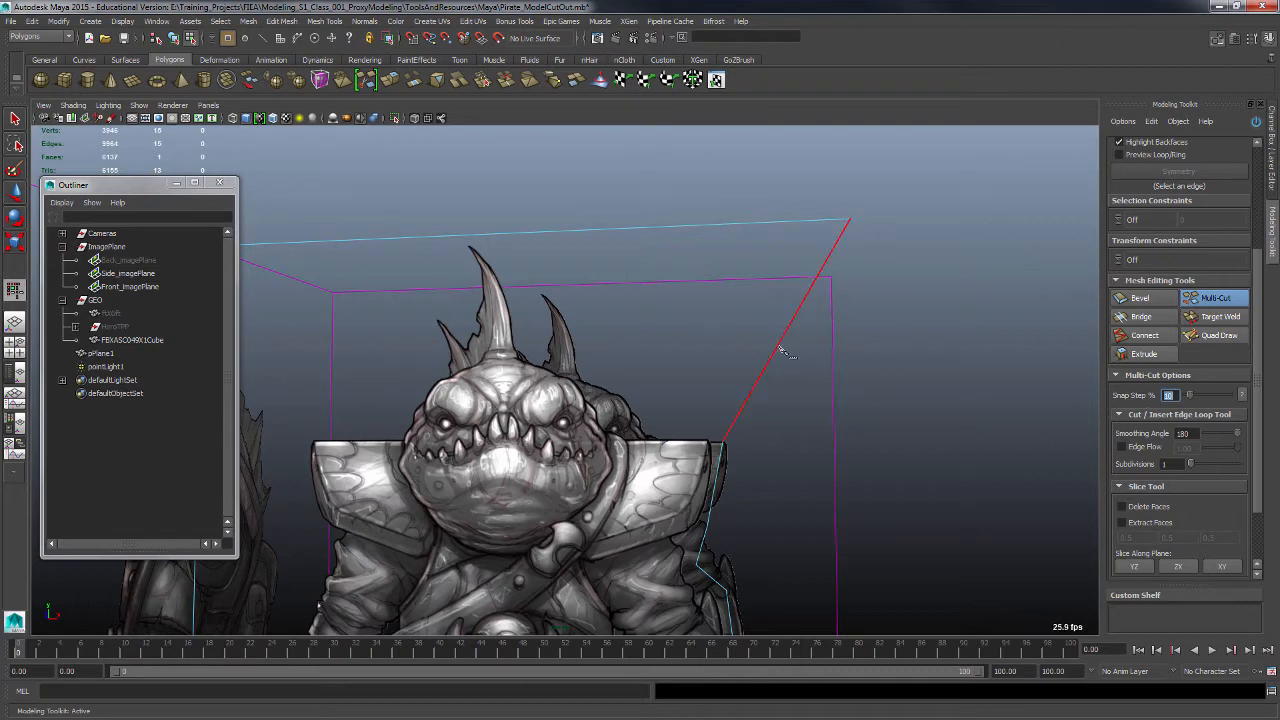
- Cut from the outline vertex beside the left shoulder armor across its top to the head, removing the misplaced last point
{"action": "left_click_drag", "start_coordinate": [781, 348], "coordinate": [766, 462]}
{"action": "right_click_drag", "start_coordinate": [766, 462], "coordinate": [751, 444], "text": "alt"}
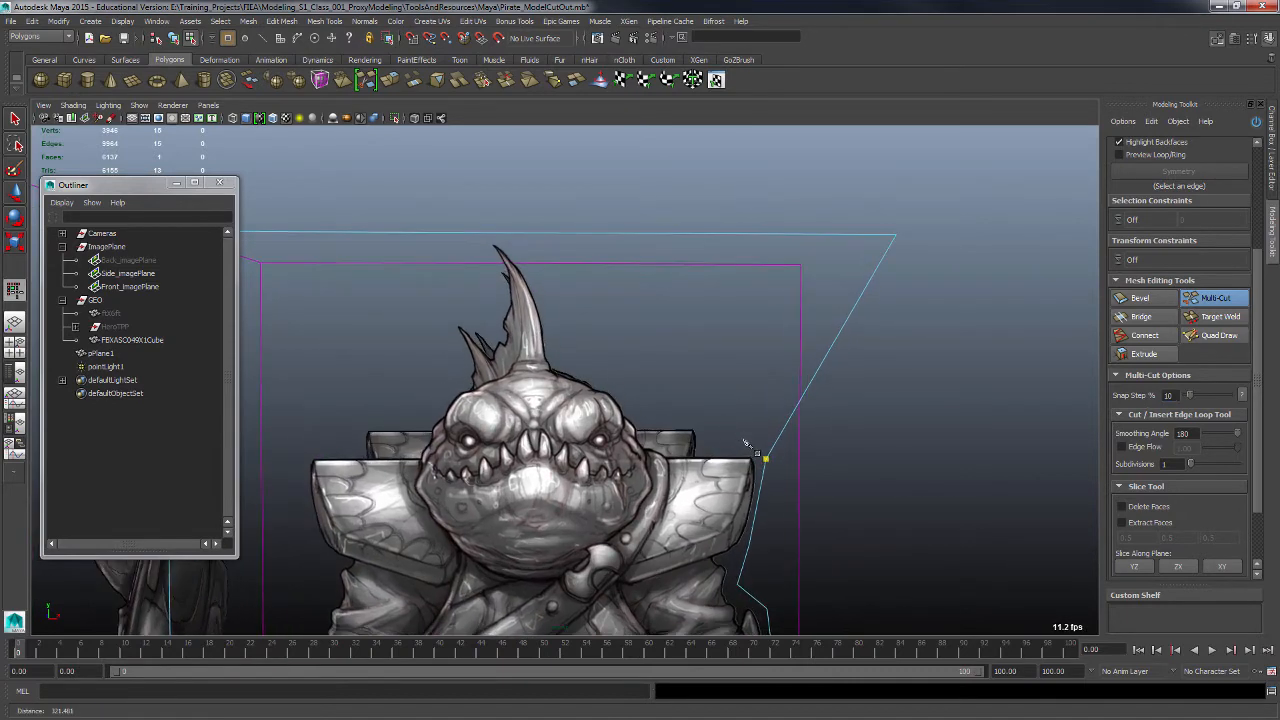
{"action": "left_click", "coordinate": [754, 443]}
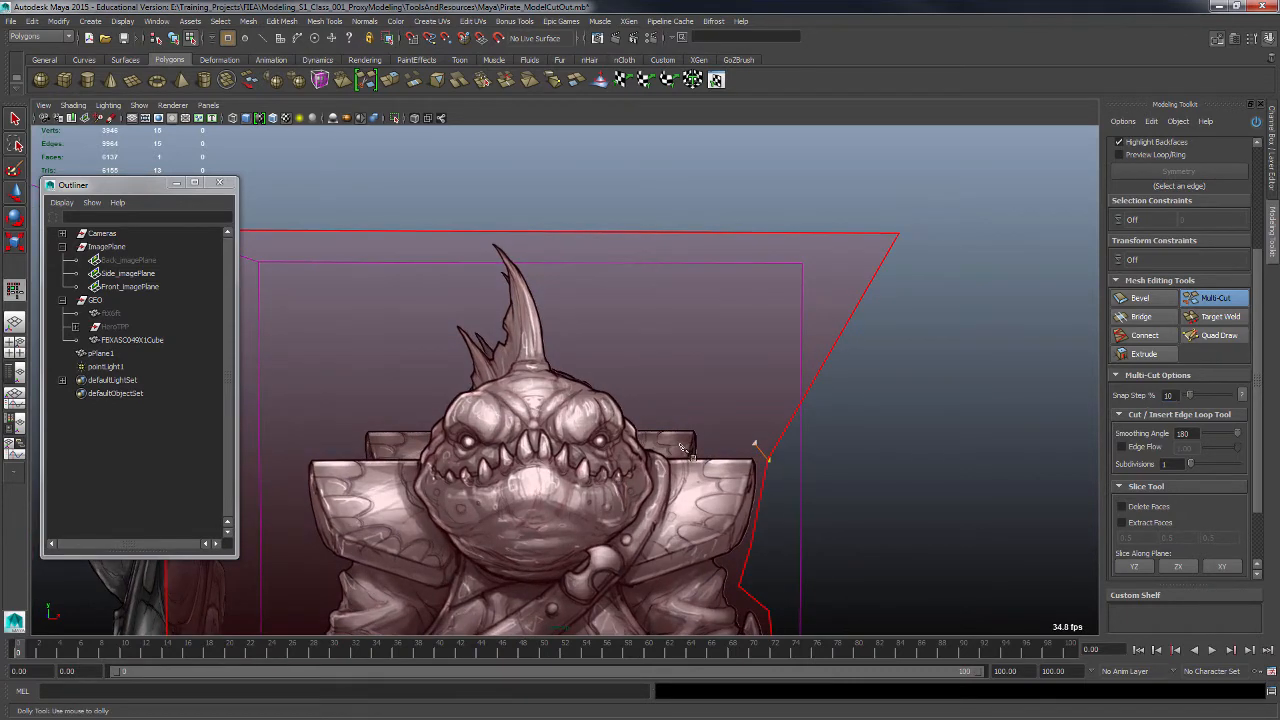
{"action": "left_click", "coordinate": [677, 446]}
{"action": "right_click_drag", "start_coordinate": [648, 435], "coordinate": [705, 394], "text": "alt"}
{"action": "left_click", "coordinate": [623, 389]}
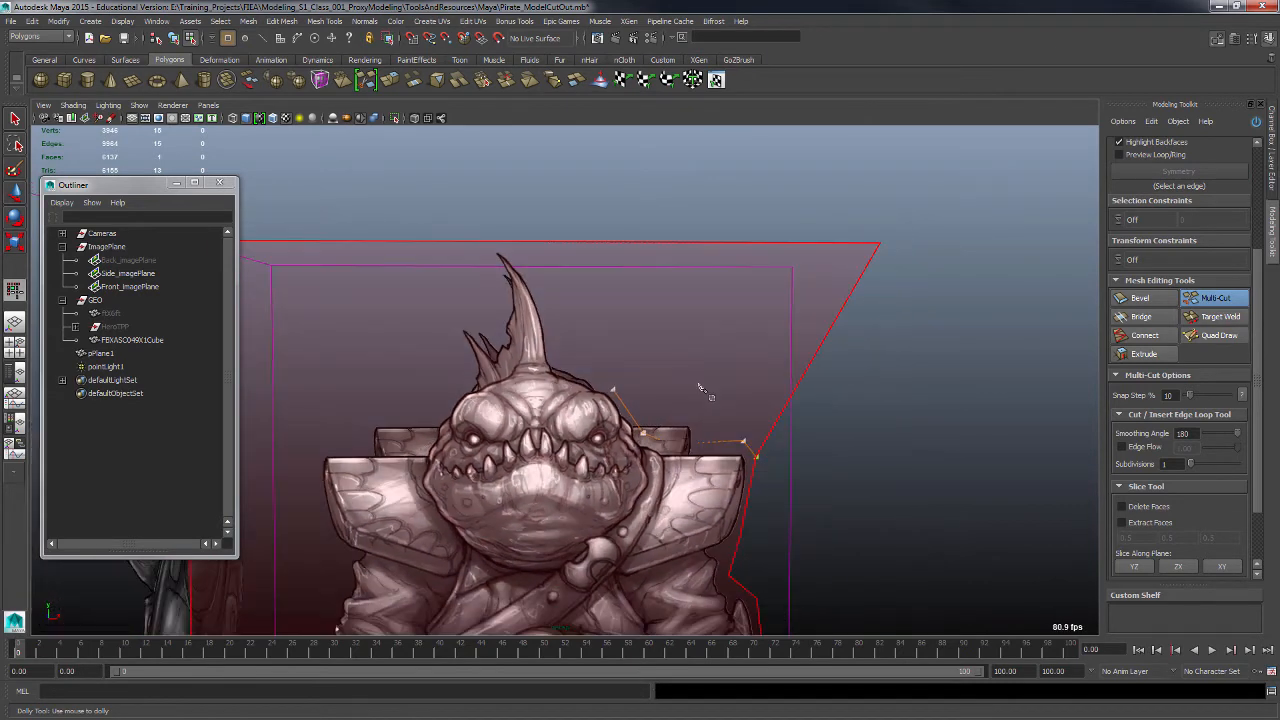
{"action": "key", "text": "BackSpace"}
{"action": "left_click_drag", "start_coordinate": [731, 432], "coordinate": [673, 411], "text": "alt"}
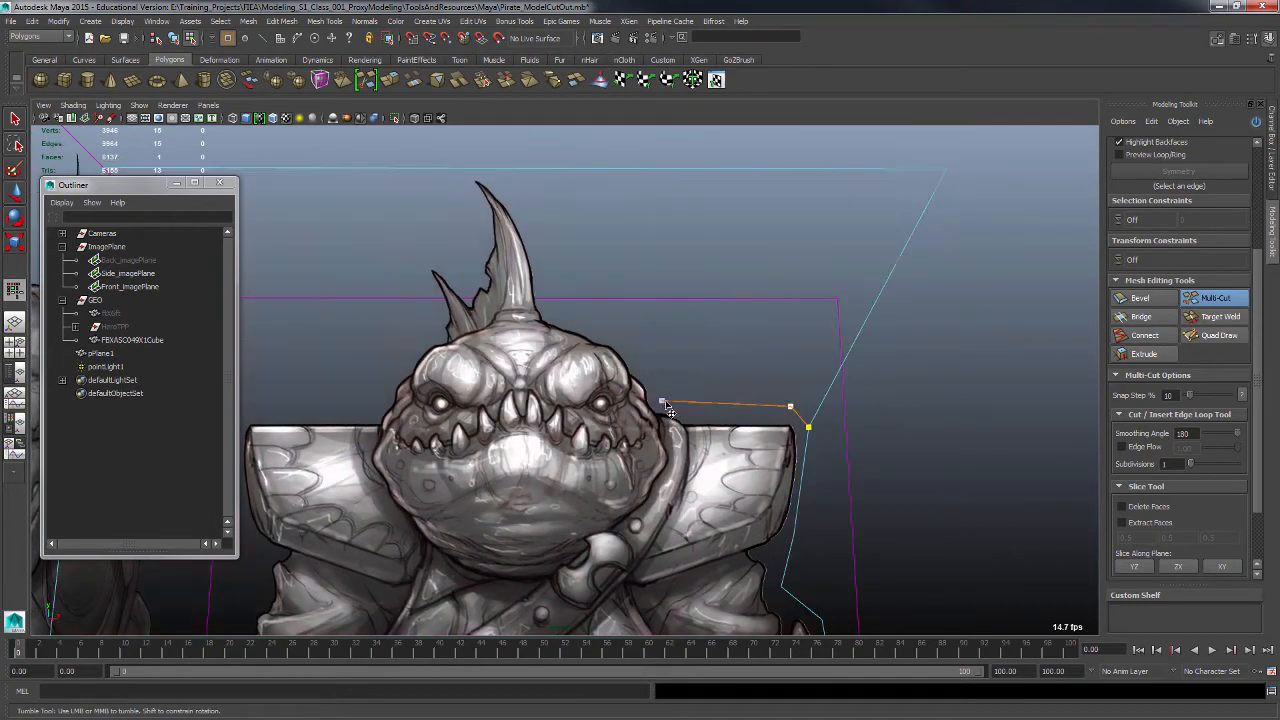
- Carry the cut up the left side of the head and the tall horn to the plane's upper edge, and complete it
{"action": "right_click_drag", "start_coordinate": [673, 411], "coordinate": [602, 329], "text": "alt"}
{"action": "left_click", "coordinate": [631, 335]}
{"action": "middle_click_drag", "start_coordinate": [602, 329], "coordinate": [636, 427], "text": "alt"}
{"action": "left_click_drag", "start_coordinate": [636, 427], "coordinate": [603, 439], "text": "alt"}
{"action": "left_click", "coordinate": [594, 435]}
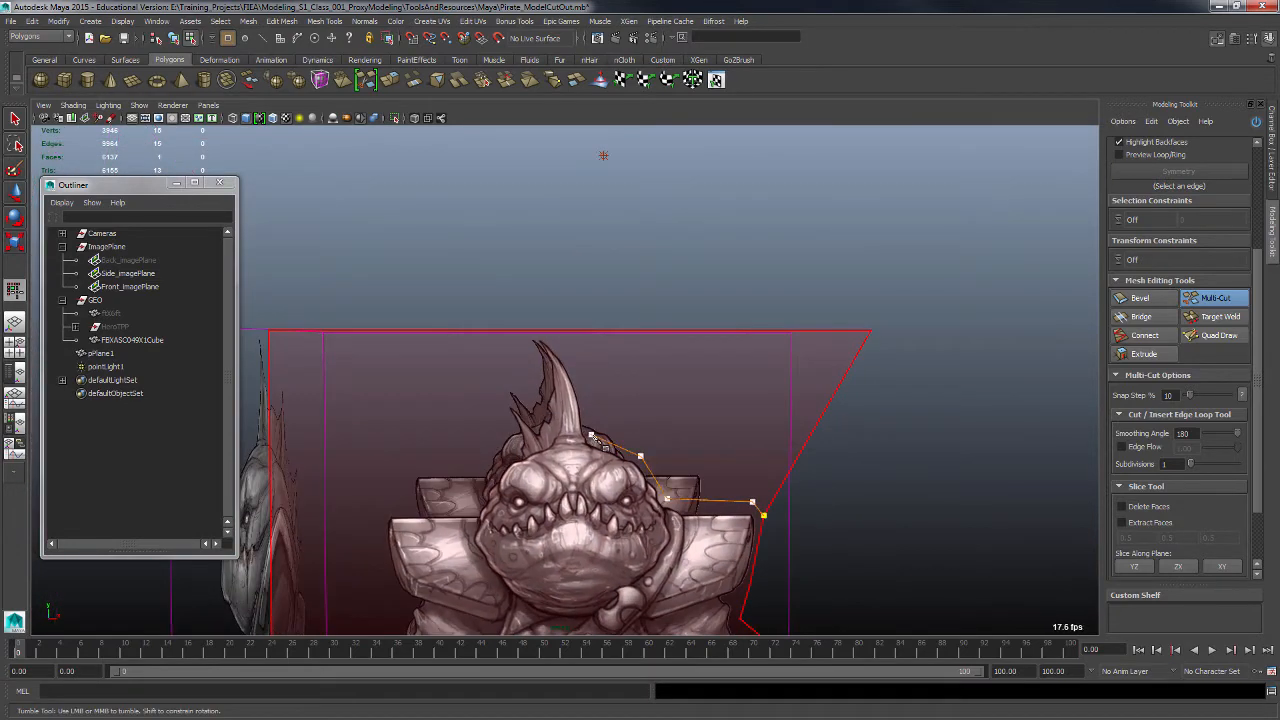
{"action": "left_click", "coordinate": [572, 360]}
{"action": "left_click", "coordinate": [540, 331]}
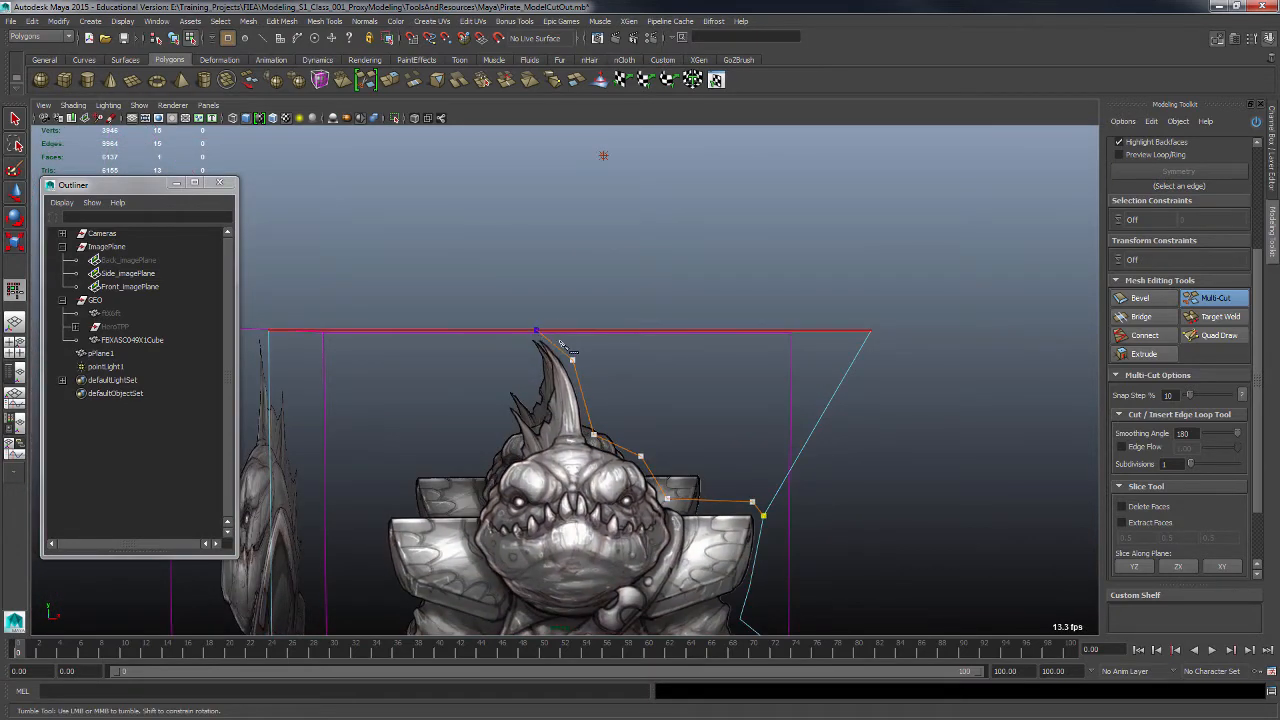
{"action": "key", "text": "Return"}
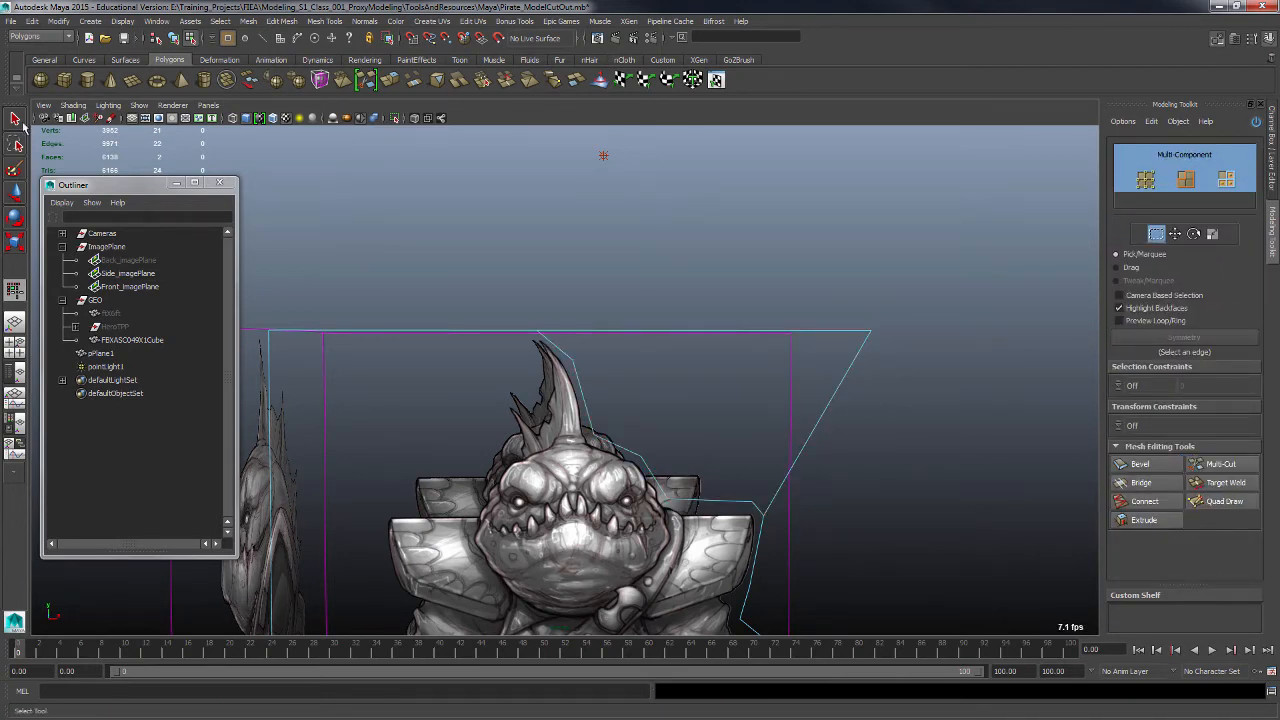
- Switch to the Select tool and delete the cut-off face above the left shoulder and beside the horn
{"action": "left_click", "coordinate": [17, 121]}
{"action": "left_click", "coordinate": [651, 358]}
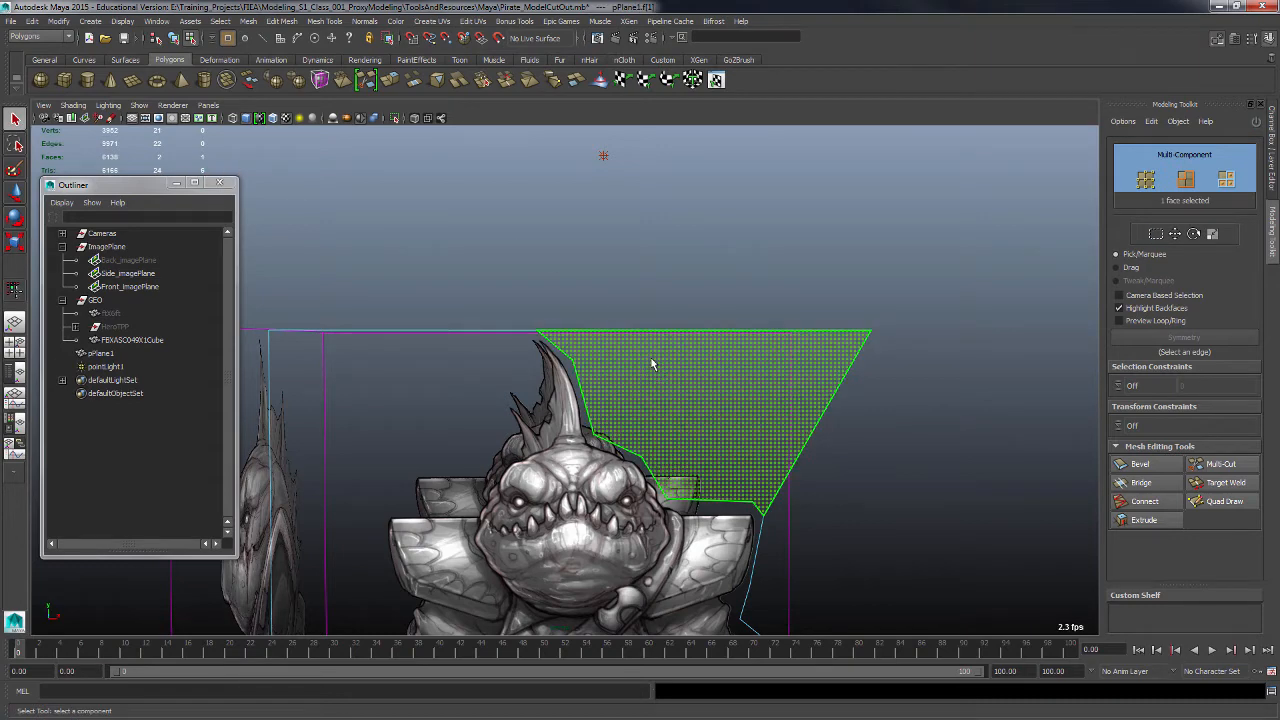
{"action": "key", "text": "Delete"}
- Start a Multi-Cut at the vertex above the horn tip, running down past the smaller spikes toward the right side of the head
{"action": "left_click", "coordinate": [1221, 466]}
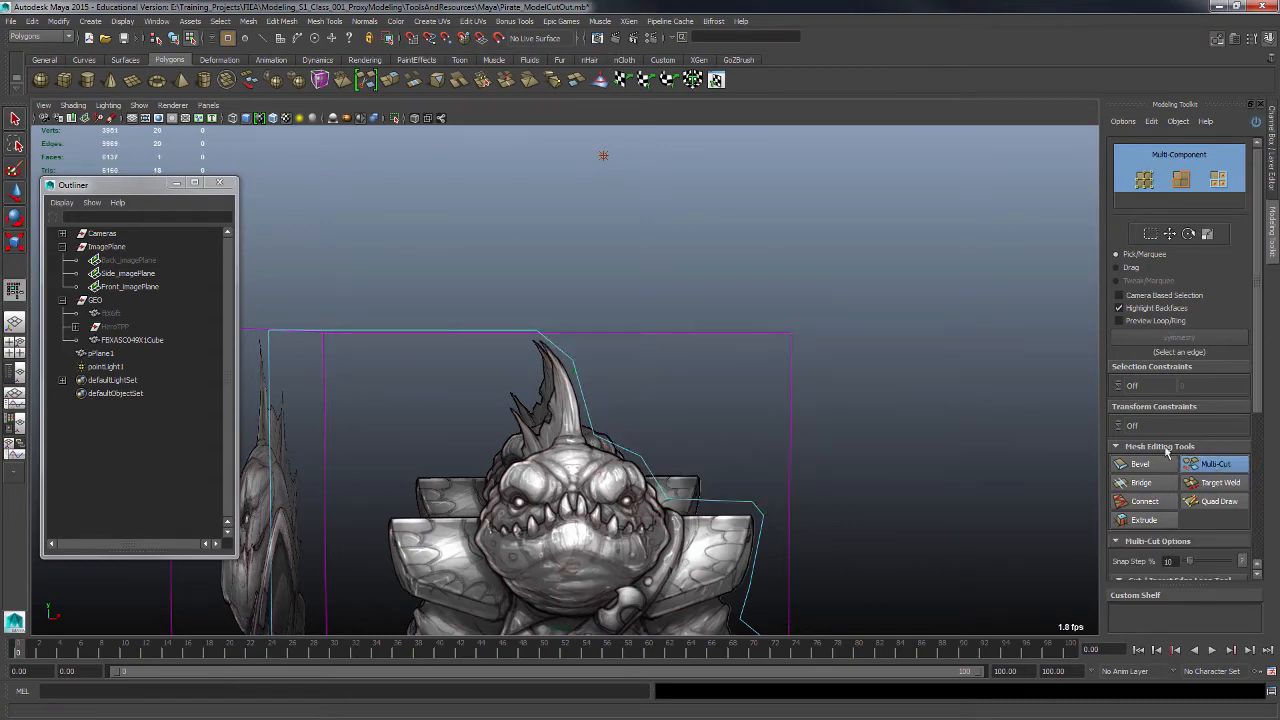
{"action": "left_click_drag", "start_coordinate": [905, 400], "coordinate": [826, 374], "text": "alt"}
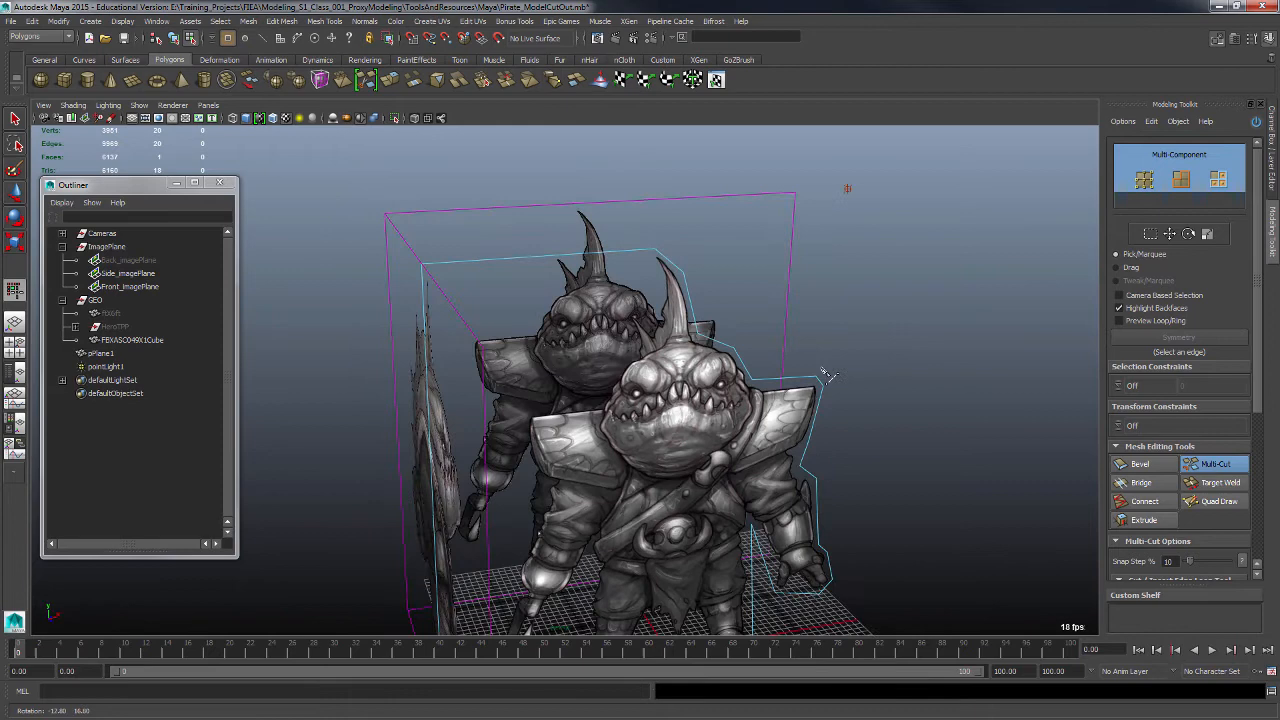
{"action": "left_click", "coordinate": [656, 250]}
{"action": "left_click_drag", "start_coordinate": [631, 332], "coordinate": [642, 296], "text": "alt"}
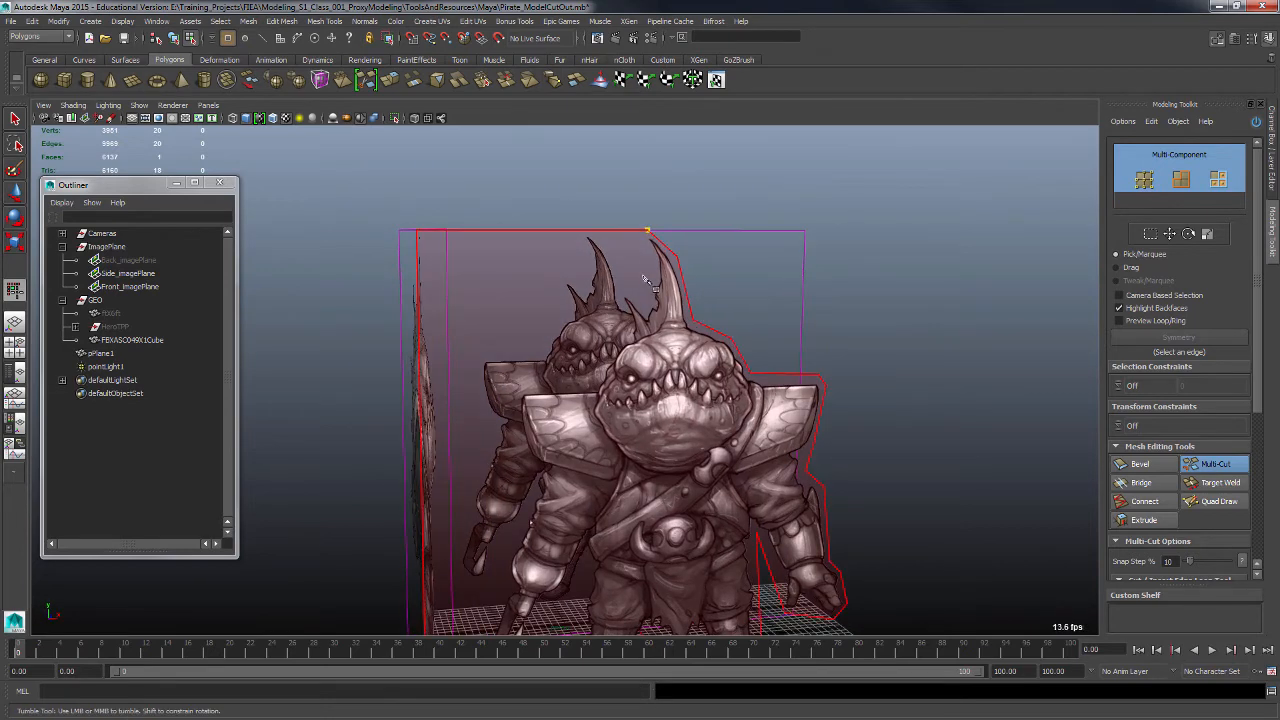
{"action": "left_click", "coordinate": [639, 282]}
{"action": "left_click", "coordinate": [616, 291]}
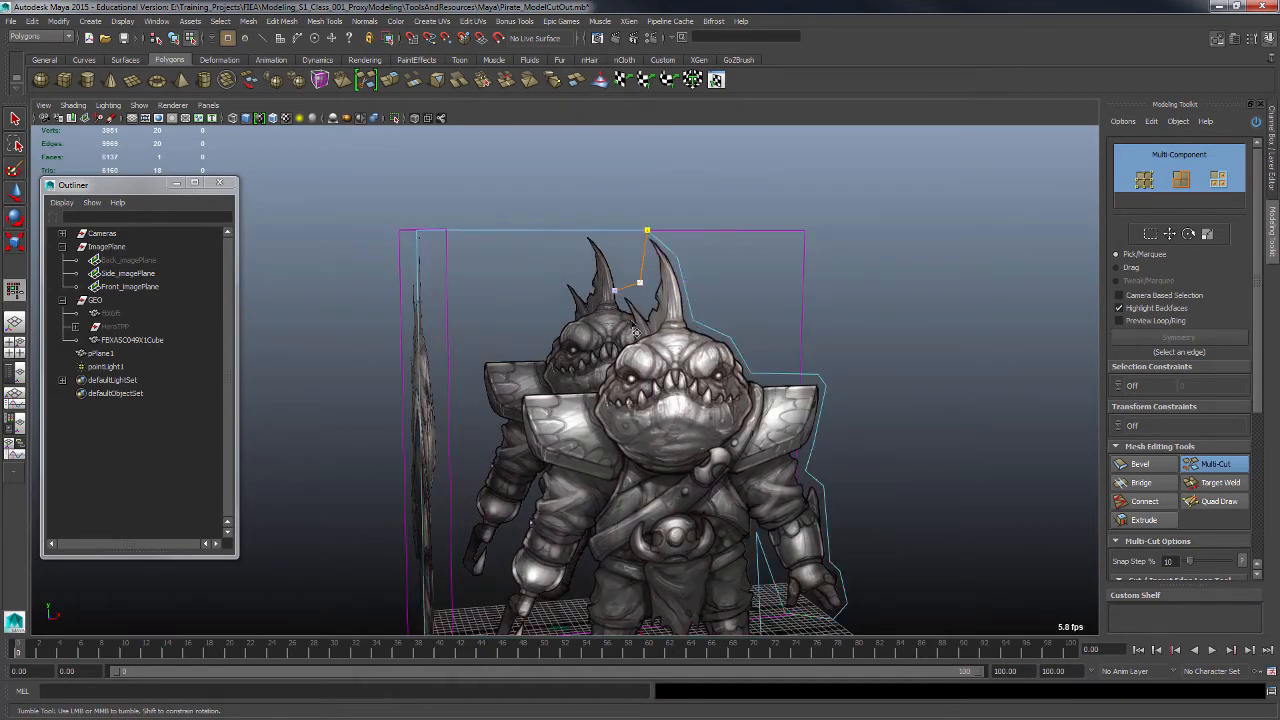
{"action": "left_click_drag", "start_coordinate": [632, 294], "coordinate": [676, 302], "text": "alt"}
{"action": "left_click", "coordinate": [622, 326]}
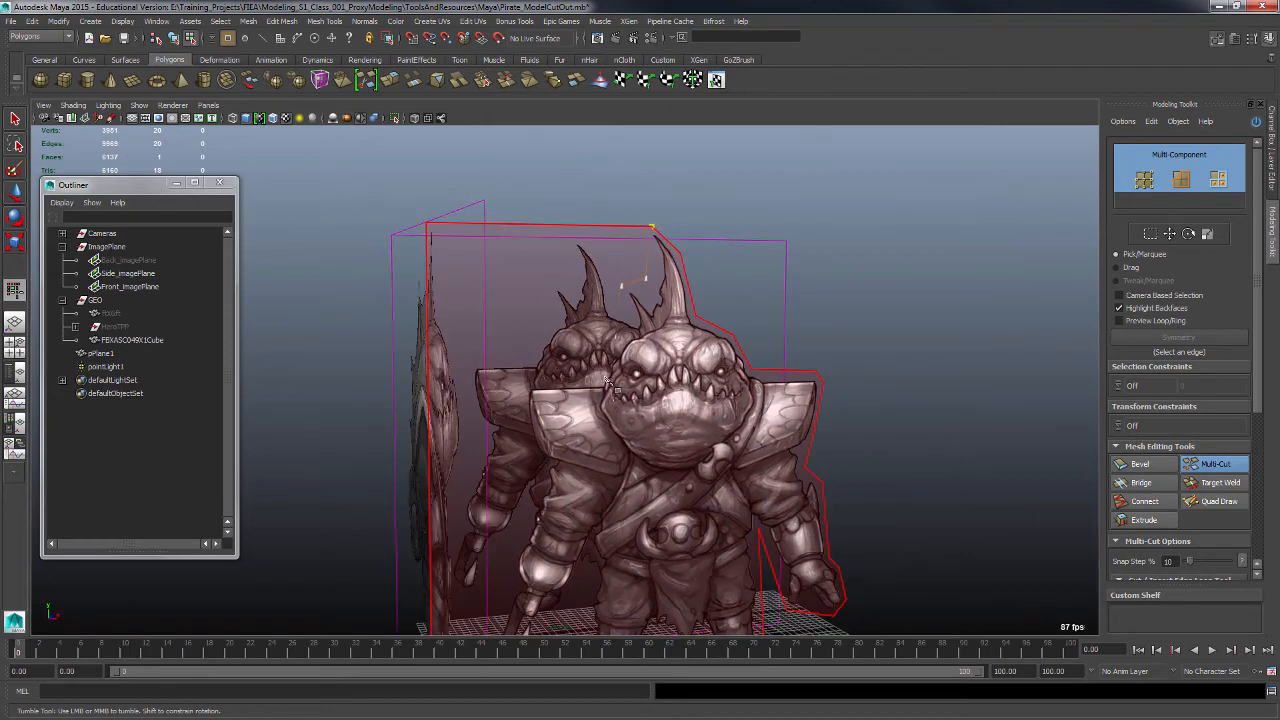
- Extend the cut down beside the head and along the top of the right shoulder armor to its outer corner
{"action": "middle_click_drag", "start_coordinate": [605, 385], "coordinate": [820, 356], "text": "alt"}
{"action": "left_click_drag", "start_coordinate": [820, 356], "coordinate": [724, 360], "text": "alt"}
{"action": "left_click", "coordinate": [680, 351]}
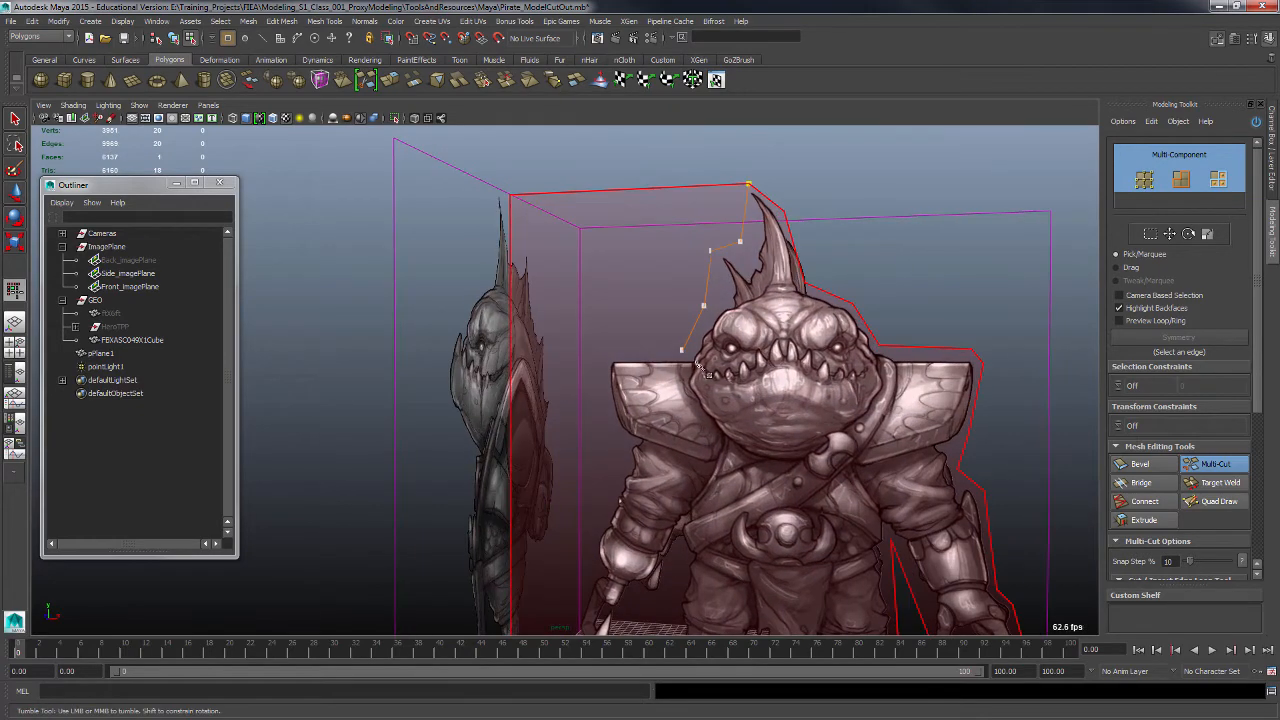
{"action": "left_click", "coordinate": [600, 354]}
- Continue the cut down the outer side of the right shoulder armor and upper arm to the forearm
{"action": "middle_click_drag", "start_coordinate": [679, 442], "coordinate": [676, 291], "text": "alt"}
{"action": "left_click_drag", "start_coordinate": [679, 295], "coordinate": [616, 302], "text": "alt"}
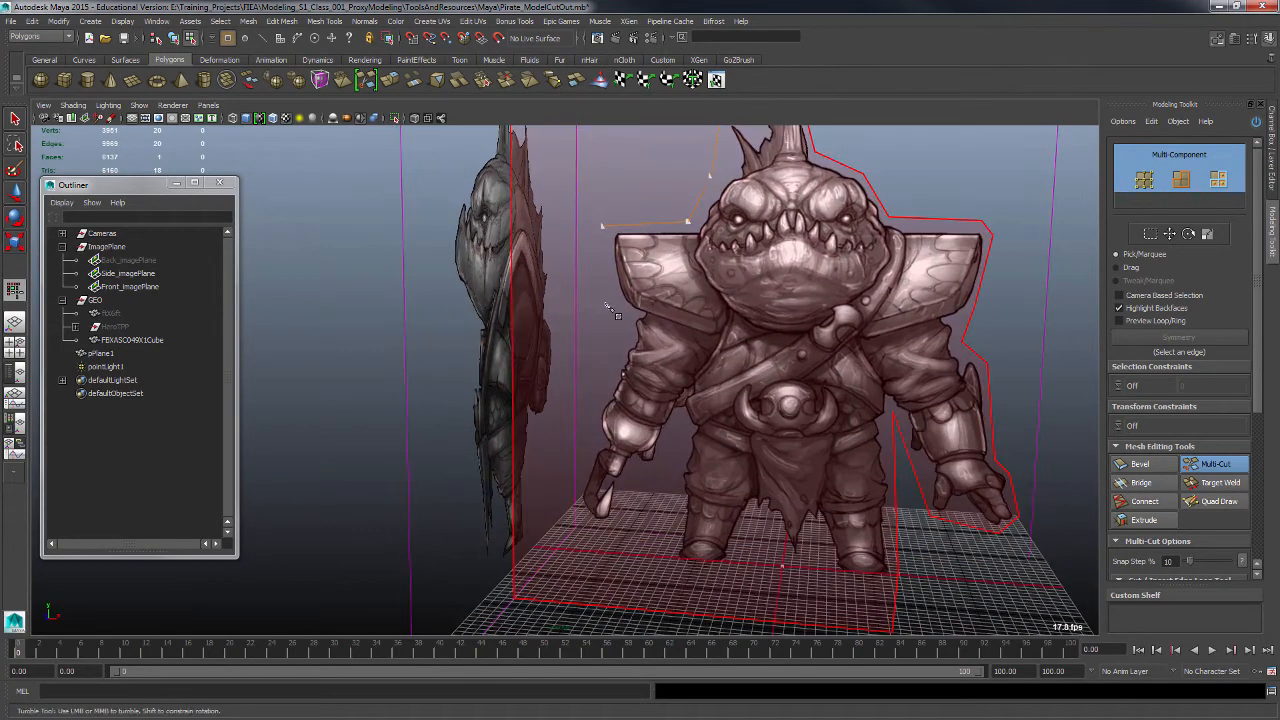
{"action": "left_click", "coordinate": [623, 325]}
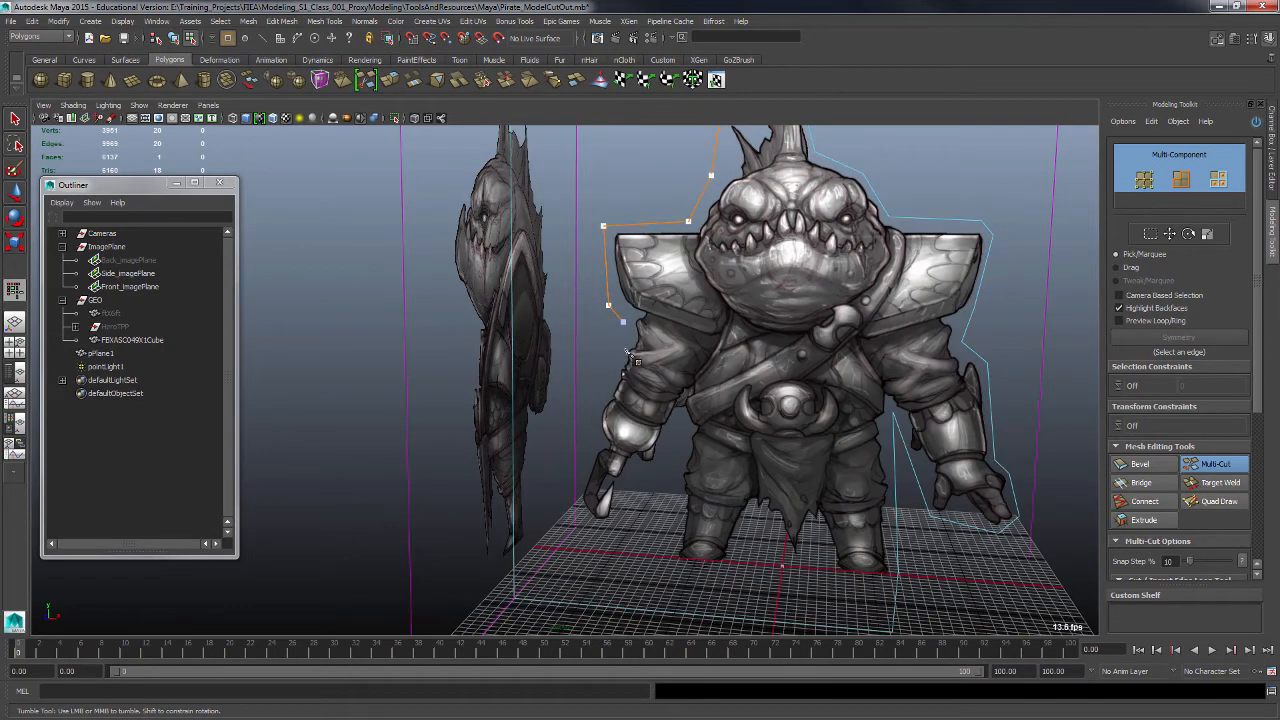
{"action": "left_click", "coordinate": [596, 405]}
{"action": "middle_click_drag", "start_coordinate": [650, 385], "coordinate": [692, 315], "text": "alt"}
{"action": "left_click_drag", "start_coordinate": [692, 315], "coordinate": [705, 313], "text": "alt"}
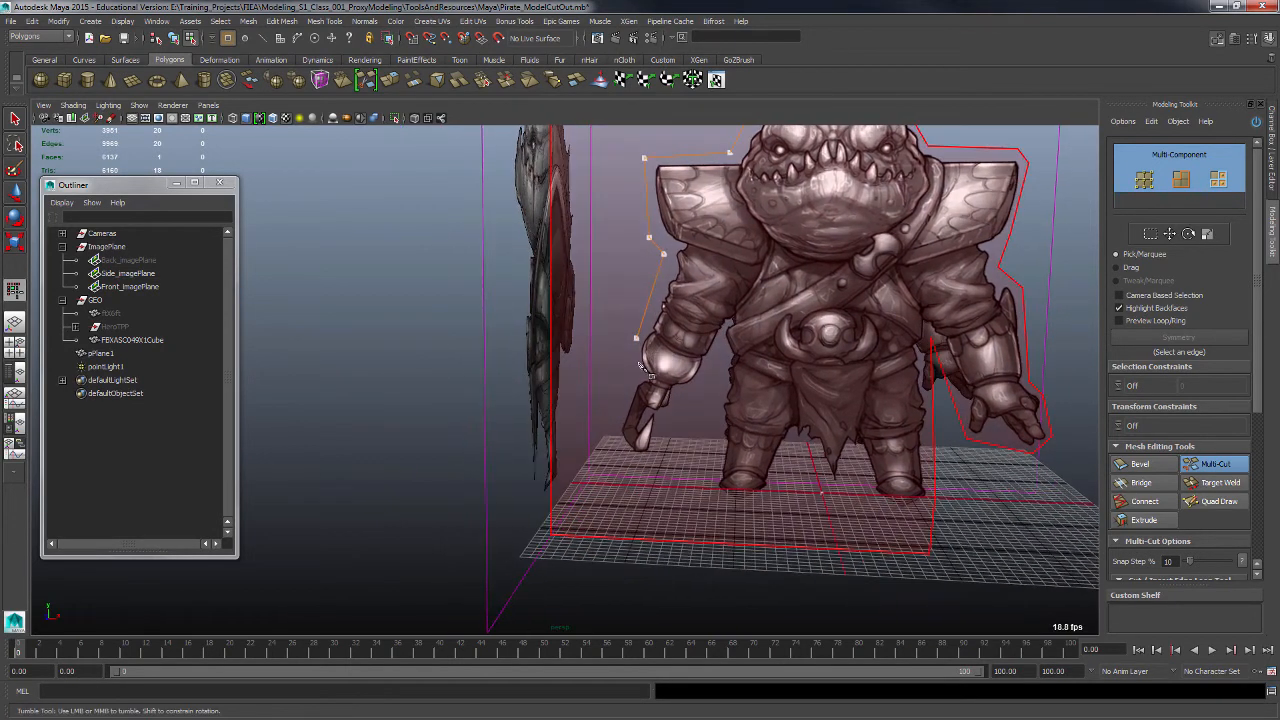
- Route the cut around the right forearm and hook, and back up the inner side of the arm
{"action": "left_click", "coordinate": [627, 374]}
{"action": "left_click", "coordinate": [609, 435]}
{"action": "left_click", "coordinate": [632, 464]}
{"action": "left_click", "coordinate": [660, 453]}
{"action": "left_click", "coordinate": [683, 402]}
{"action": "left_click", "coordinate": [715, 357]}
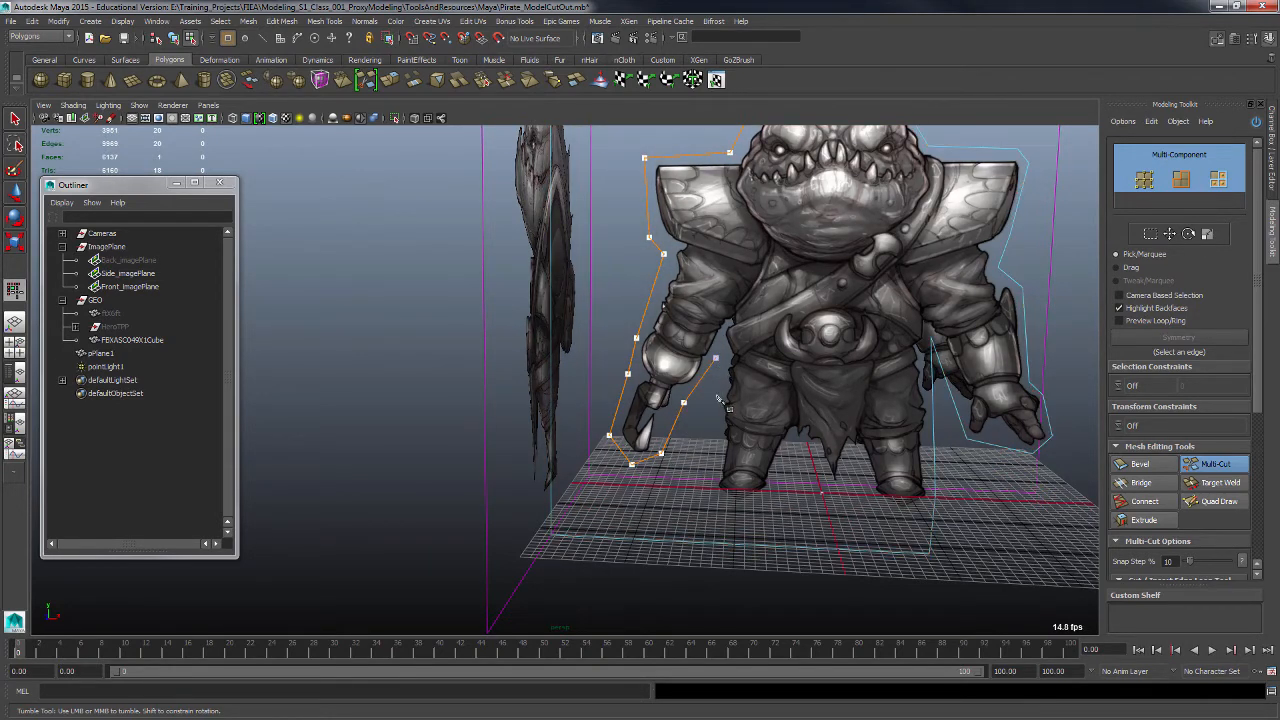
- Run the cut down the outside of the right leg to the plane's lower edge, and complete it
{"action": "left_click", "coordinate": [712, 402]}
{"action": "left_click", "coordinate": [717, 432]}
{"action": "left_click", "coordinate": [714, 465]}
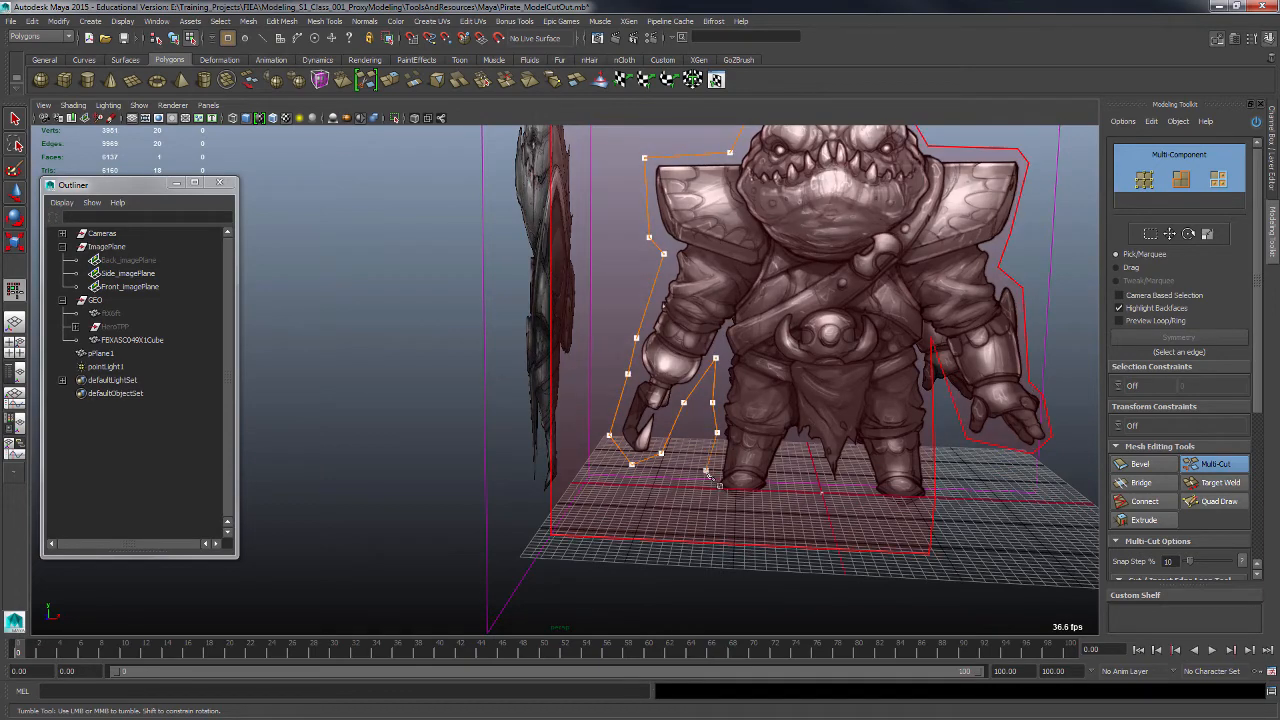
{"action": "left_click_drag", "start_coordinate": [714, 468], "coordinate": [740, 552], "text": "alt"}
{"action": "left_click", "coordinate": [708, 543]}
{"action": "key", "text": "Return"}
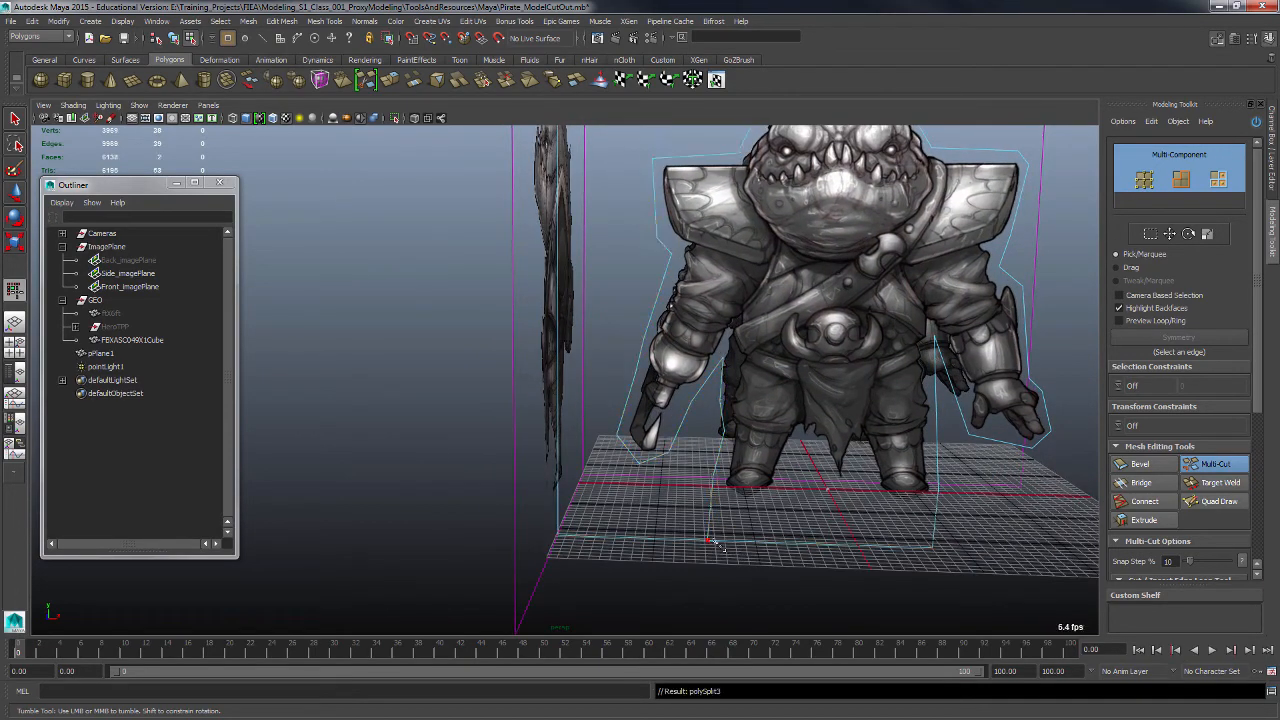
- Leave Multi-Cut and delete the cut-off face outside the character's right side
{"action": "key", "text": "q"}
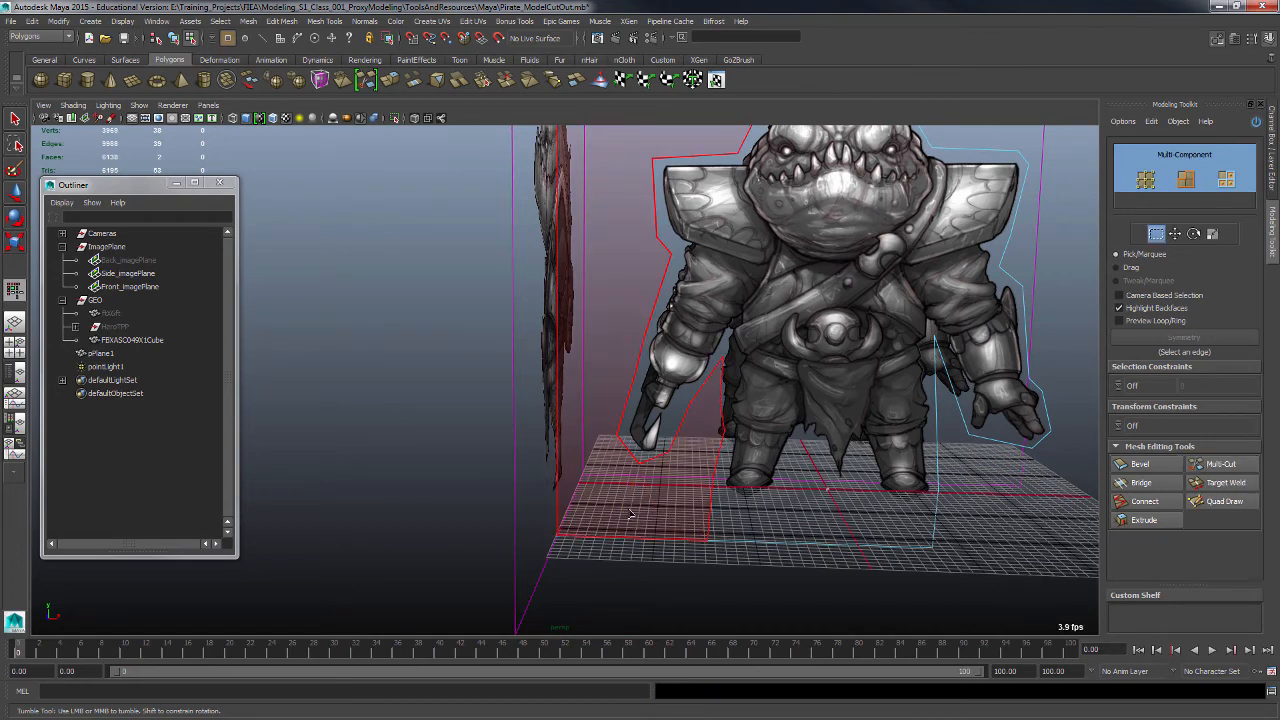
{"action": "left_click", "coordinate": [651, 512]}
{"action": "key", "text": "Delete"}
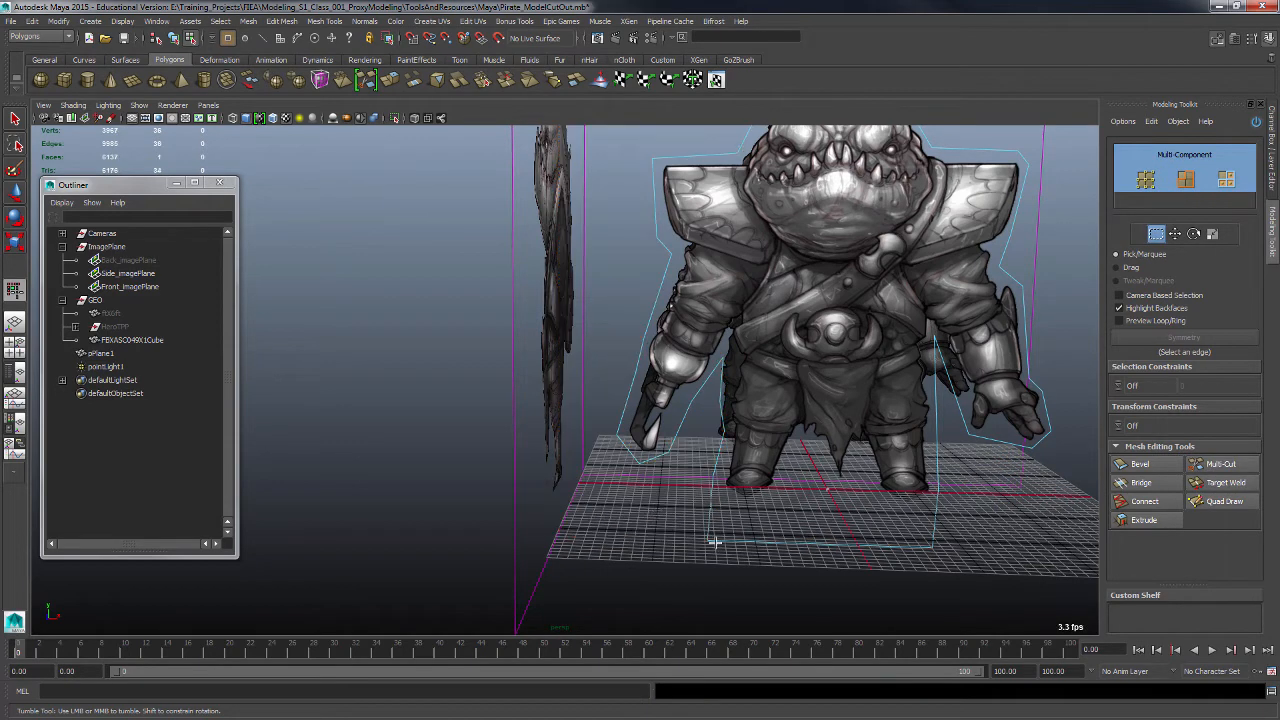
- Make a horizontal Multi-Cut across the plane just below both feet, between its two side edges
{"action": "left_click", "coordinate": [1250, 465]}
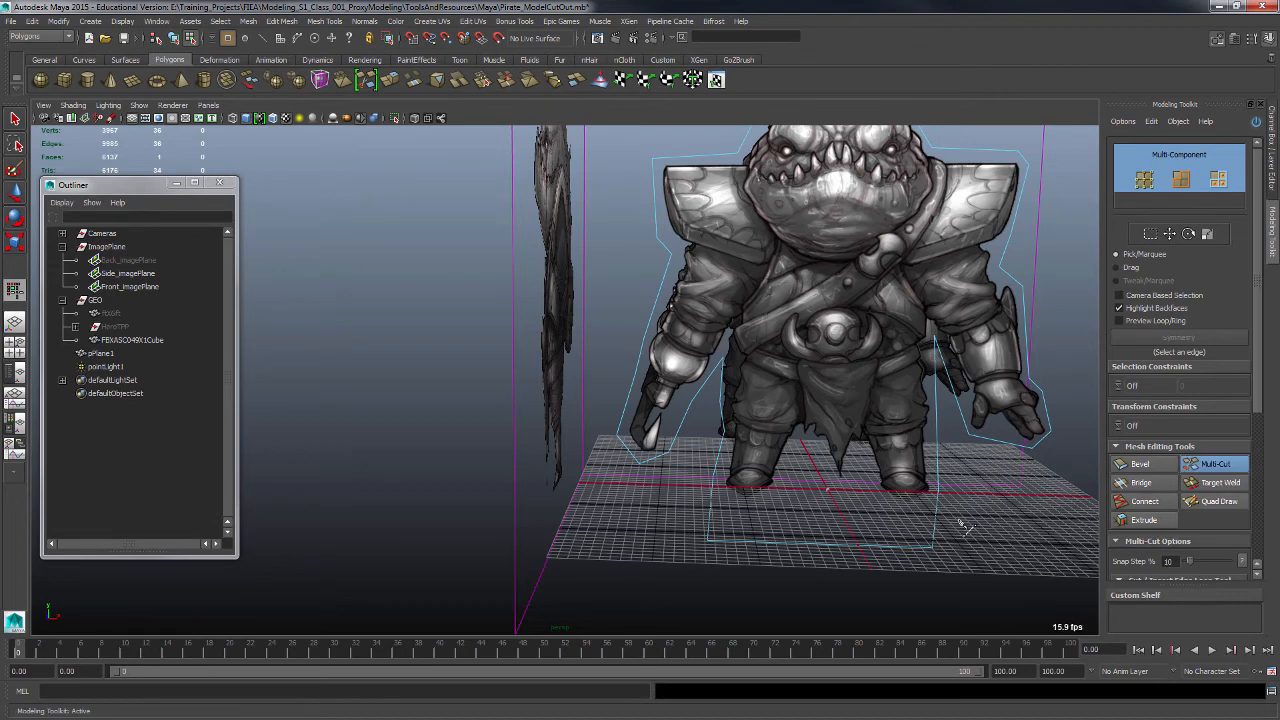
{"action": "left_click_drag", "start_coordinate": [960, 520], "coordinate": [912, 523], "text": "alt"}
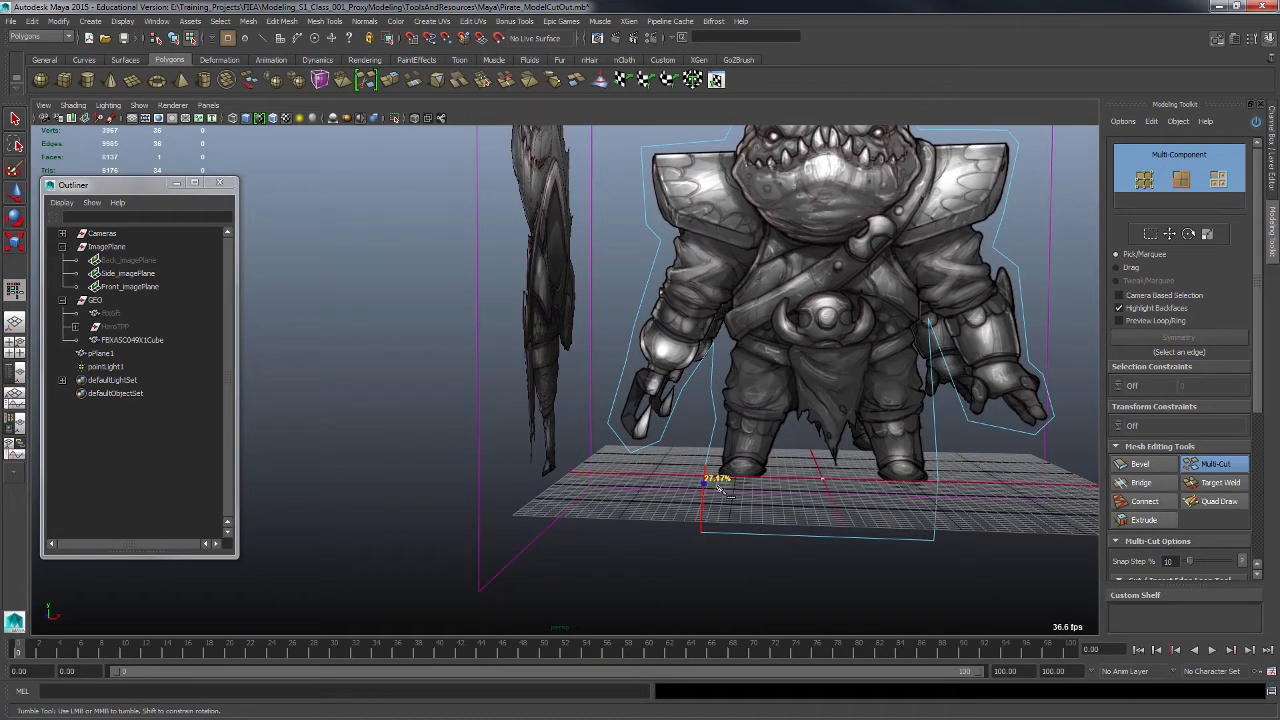
{"action": "left_click", "coordinate": [712, 489]}
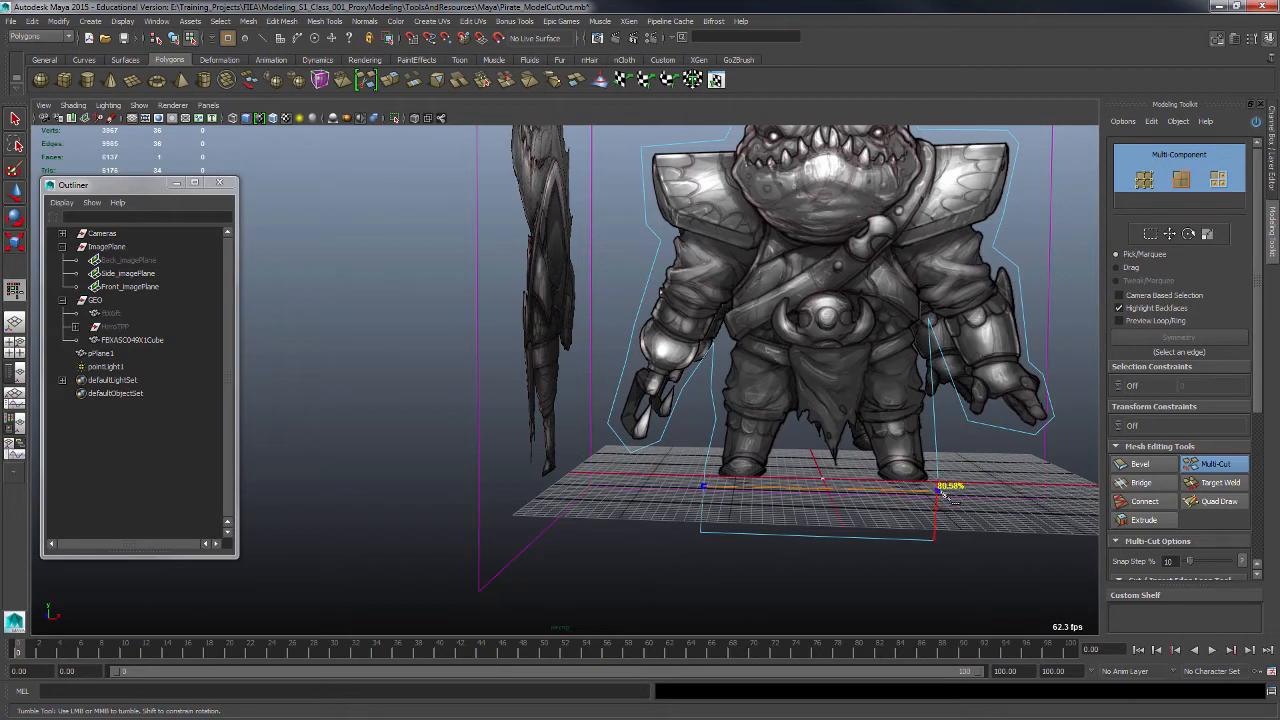
{"action": "left_click", "coordinate": [940, 491]}
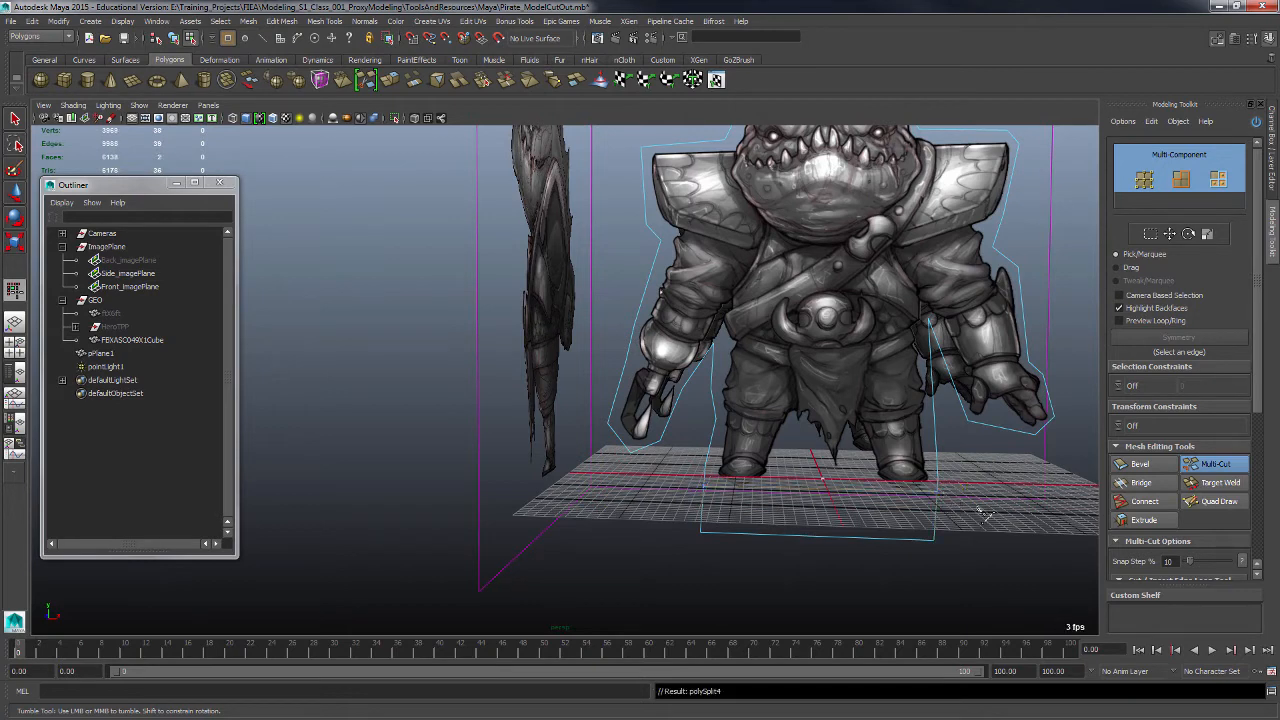
- Leave Multi-Cut and delete the leftover strip of the plane below the feet
{"action": "key", "text": "q"}
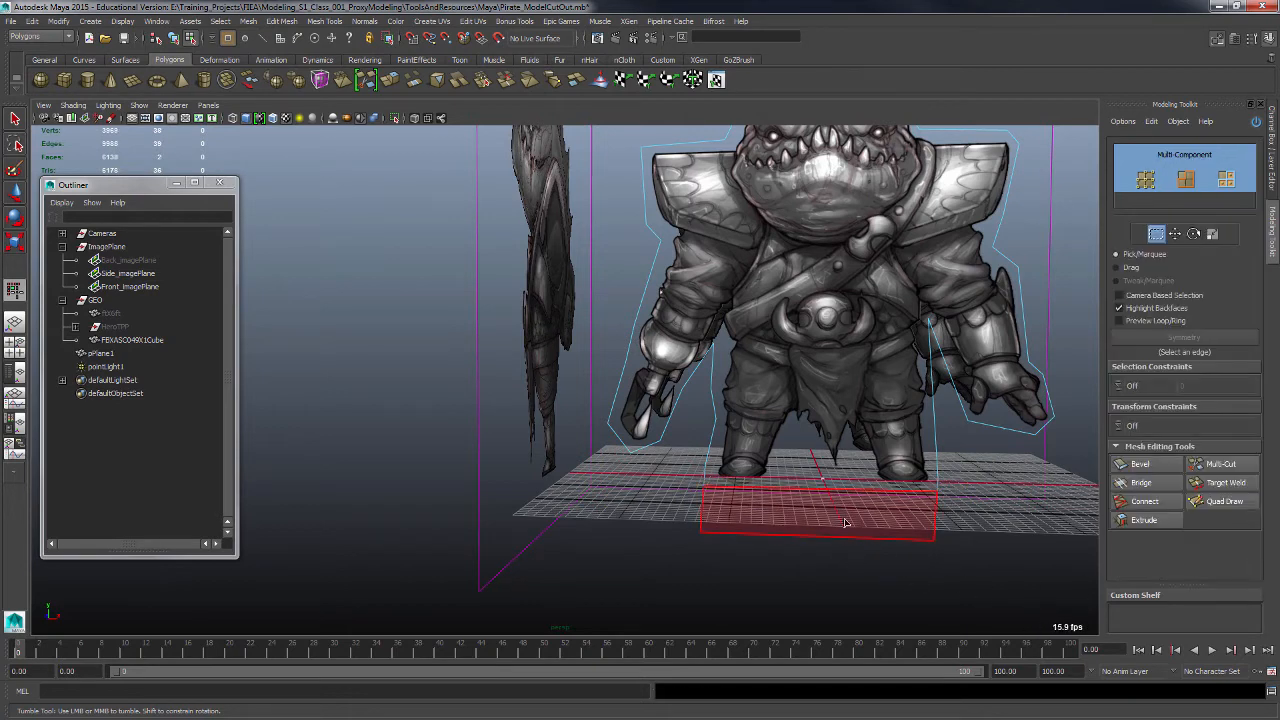
{"action": "left_click", "coordinate": [845, 522]}
{"action": "key", "text": "Delete"}
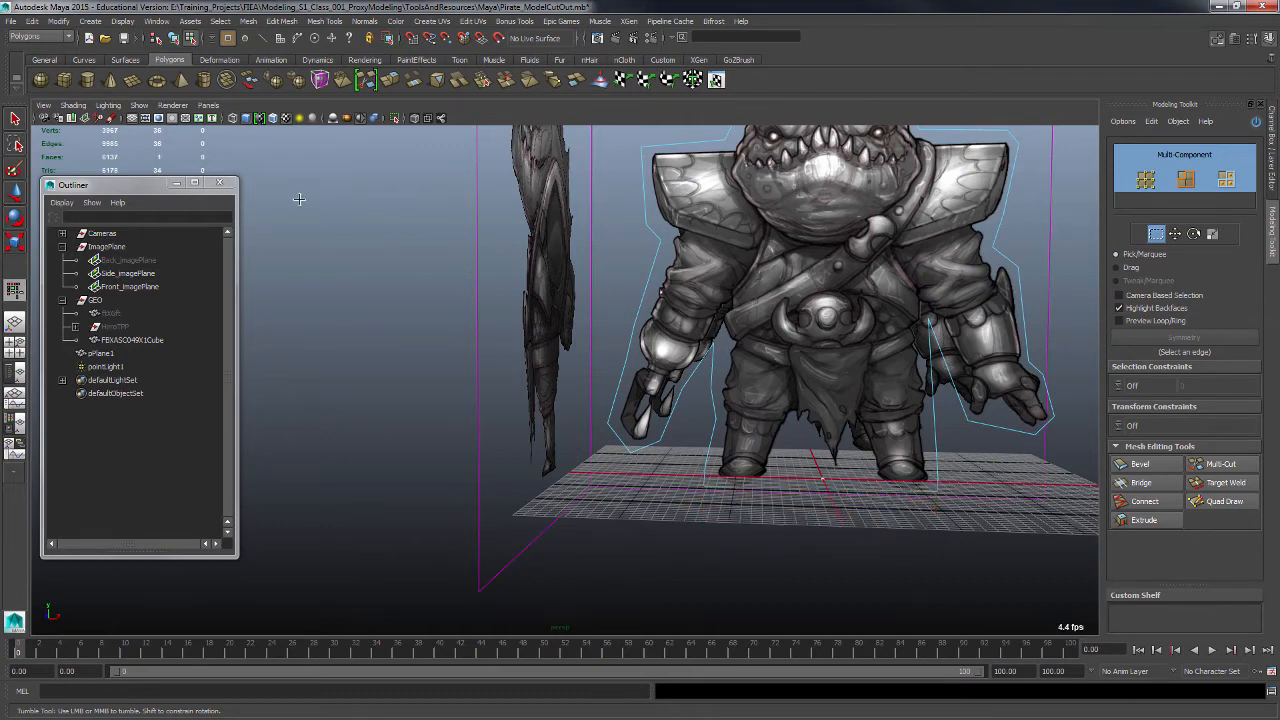
- View the whole cut-out plane among the image planes, and switch to the Move tool
{"action": "left_click", "coordinate": [15, 119]}
{"action": "scroll", "coordinate": [880, 340], "scroll_direction": "down", "scroll_amount": 5}
{"action": "left_click_drag", "start_coordinate": [906, 334], "coordinate": [851, 358], "text": "alt"}
{"action": "left_click", "coordinate": [760, 442]}
{"action": "key", "text": "w"}
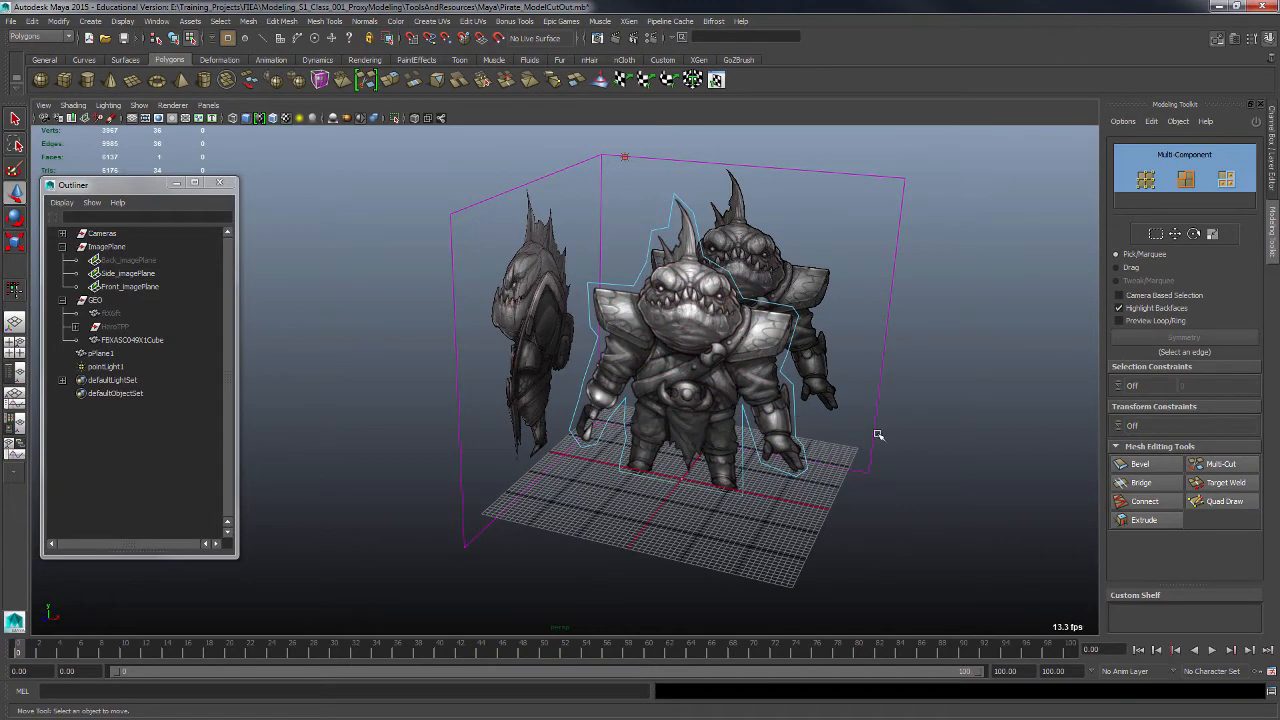
- Deactivate the Modeling Toolkit and bring up the Channel Box / Layer Editor in its place
{"action": "left_click", "coordinate": [1257, 122]}
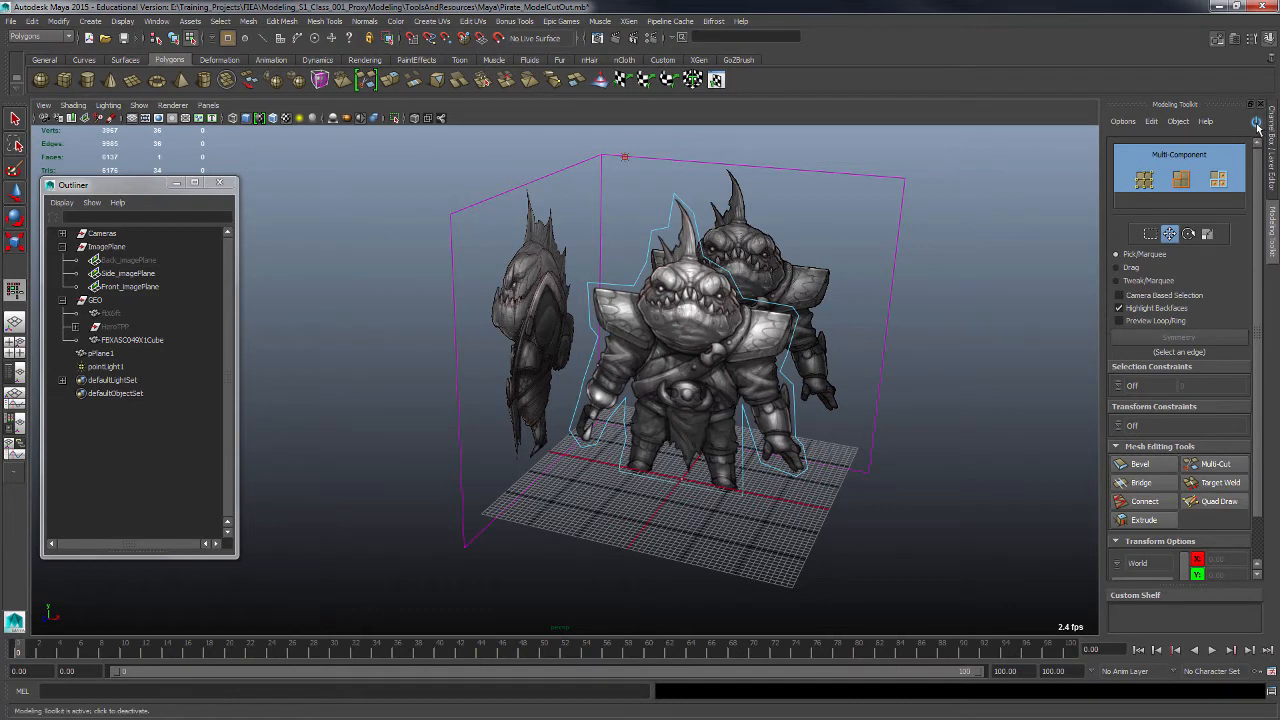
{"action": "left_click", "coordinate": [1268, 42]}
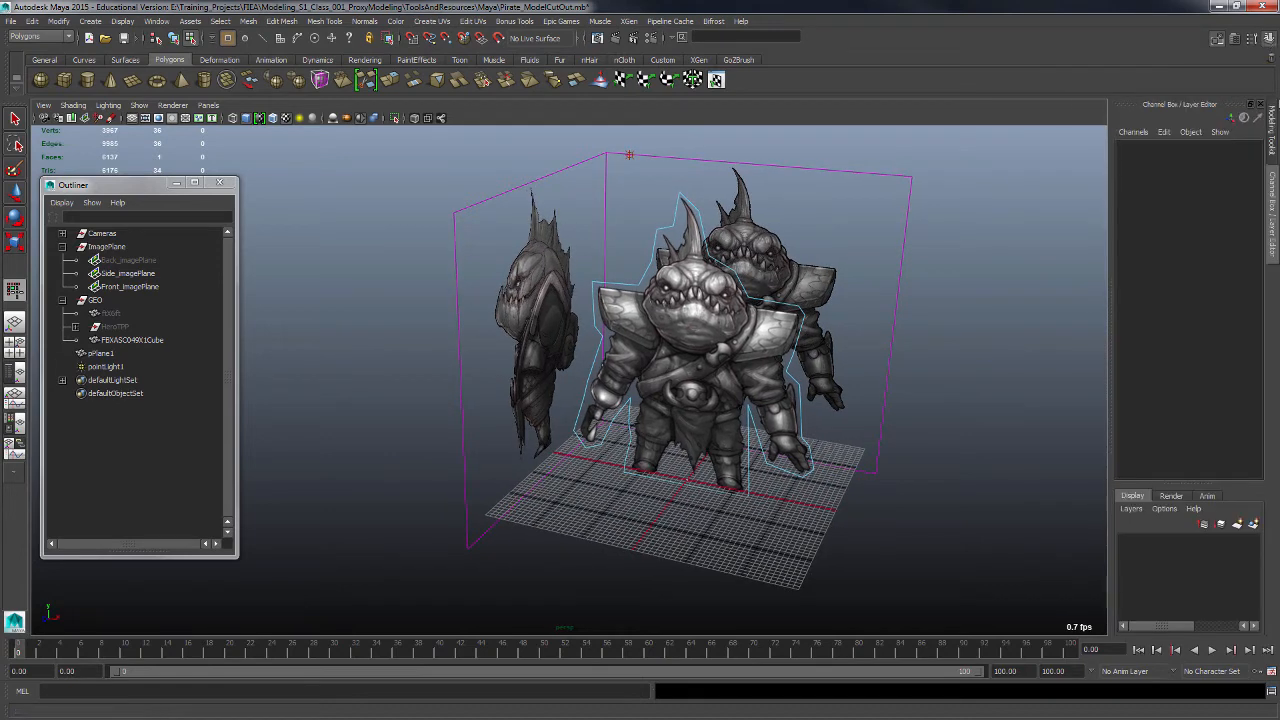
{"action": "left_click", "coordinate": [1273, 146]}
{"action": "left_click", "coordinate": [1273, 206]}
{"action": "left_click", "coordinate": [1273, 137]}
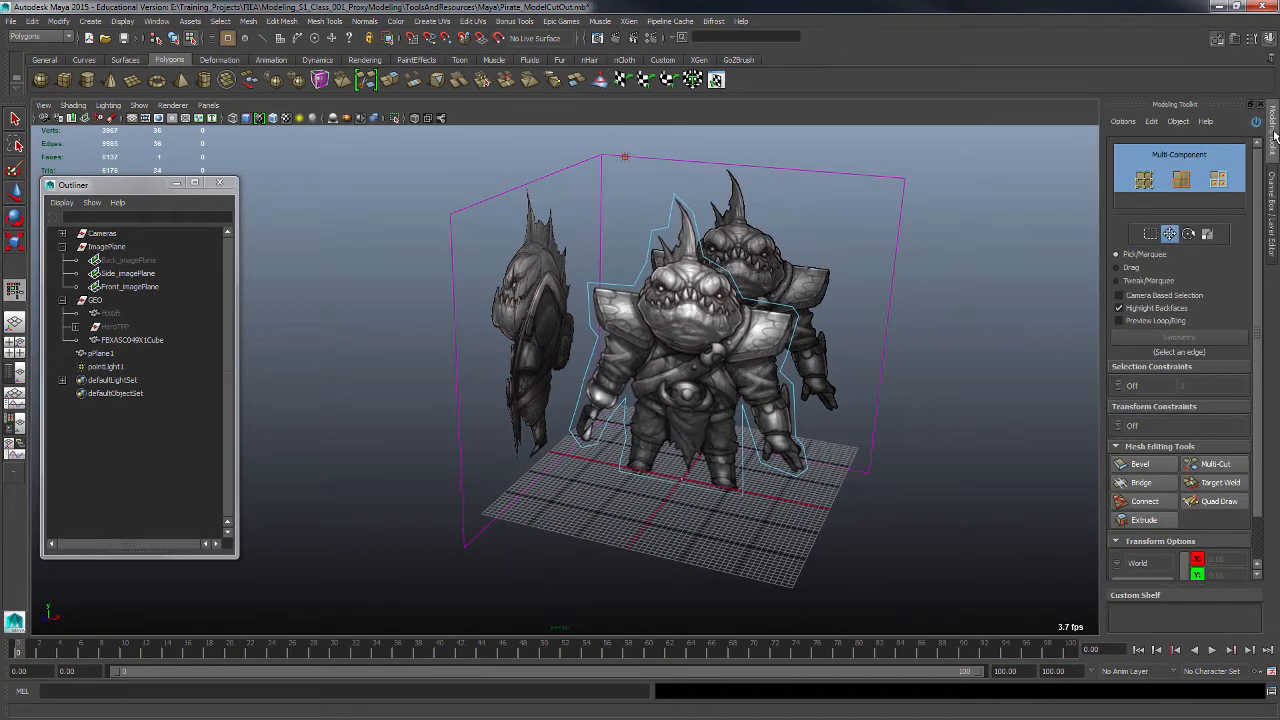
{"action": "left_click", "coordinate": [1273, 212]}
{"action": "left_click", "coordinate": [1271, 146]}
{"action": "left_click", "coordinate": [1274, 203]}
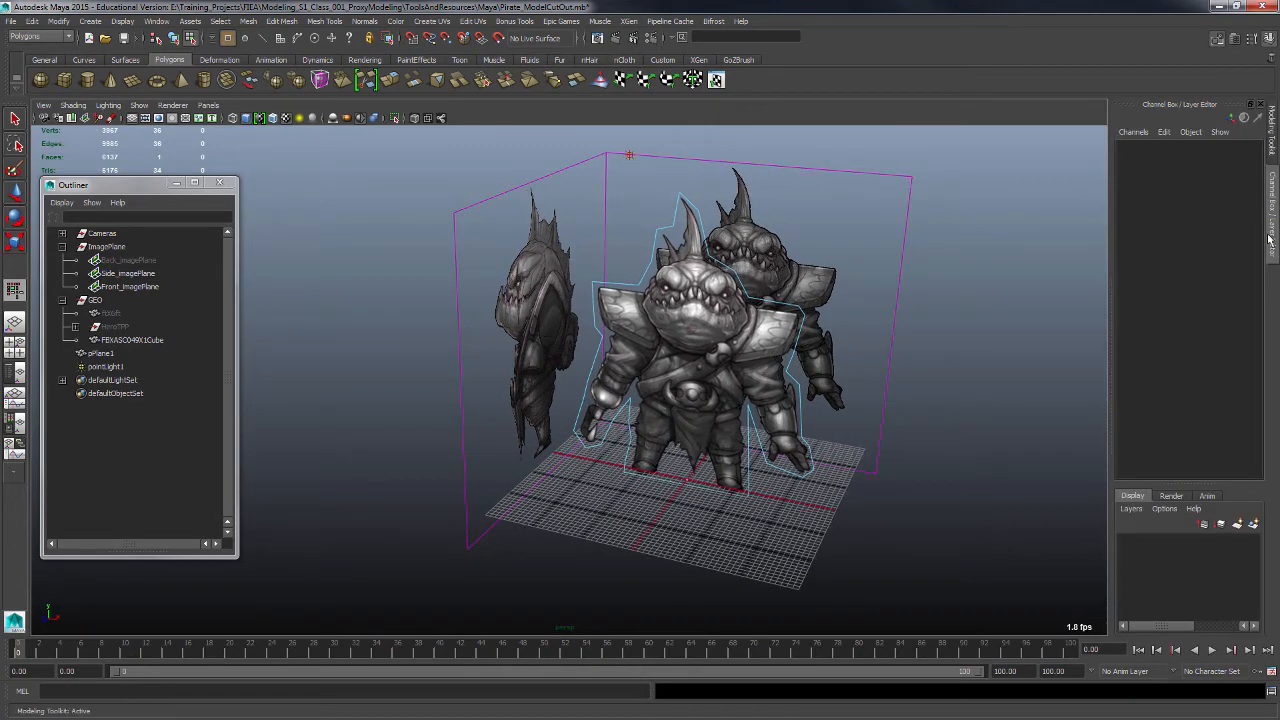
- Activate the Select tool, leave component selection, and select the whole cutout plane in object mode
{"action": "left_click", "coordinate": [15, 118]}
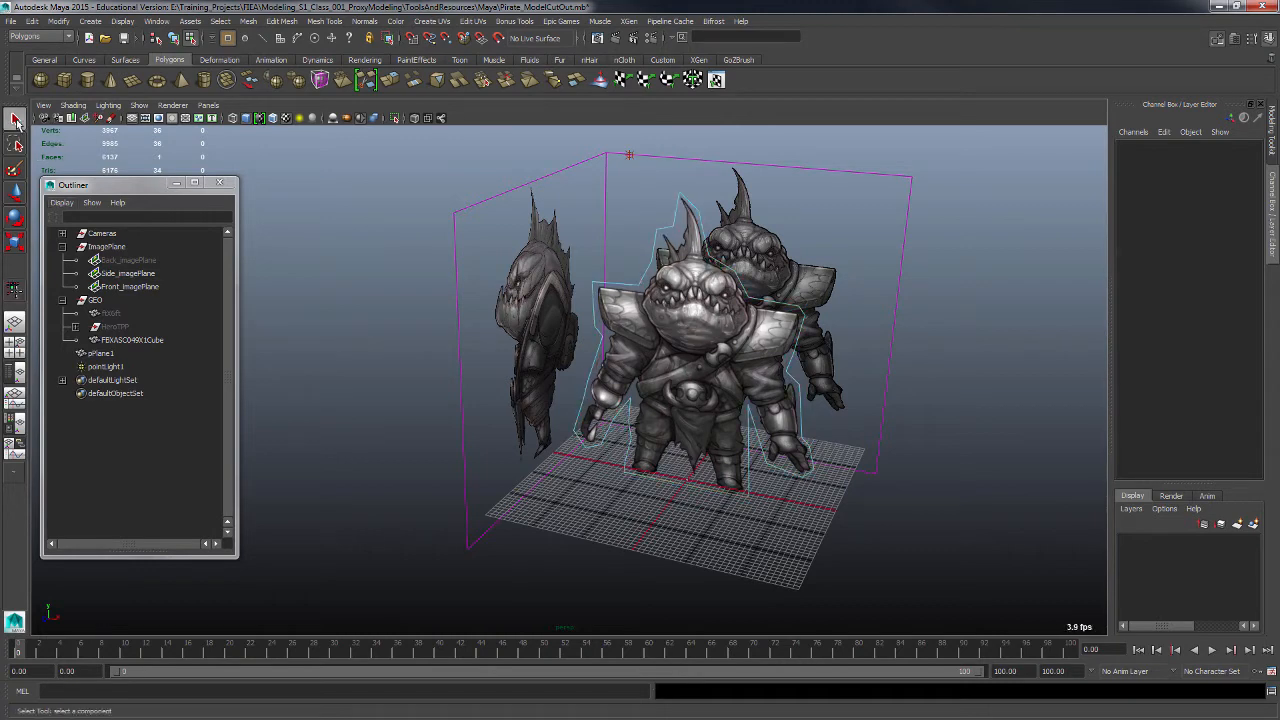
{"action": "left_click", "coordinate": [665, 345]}
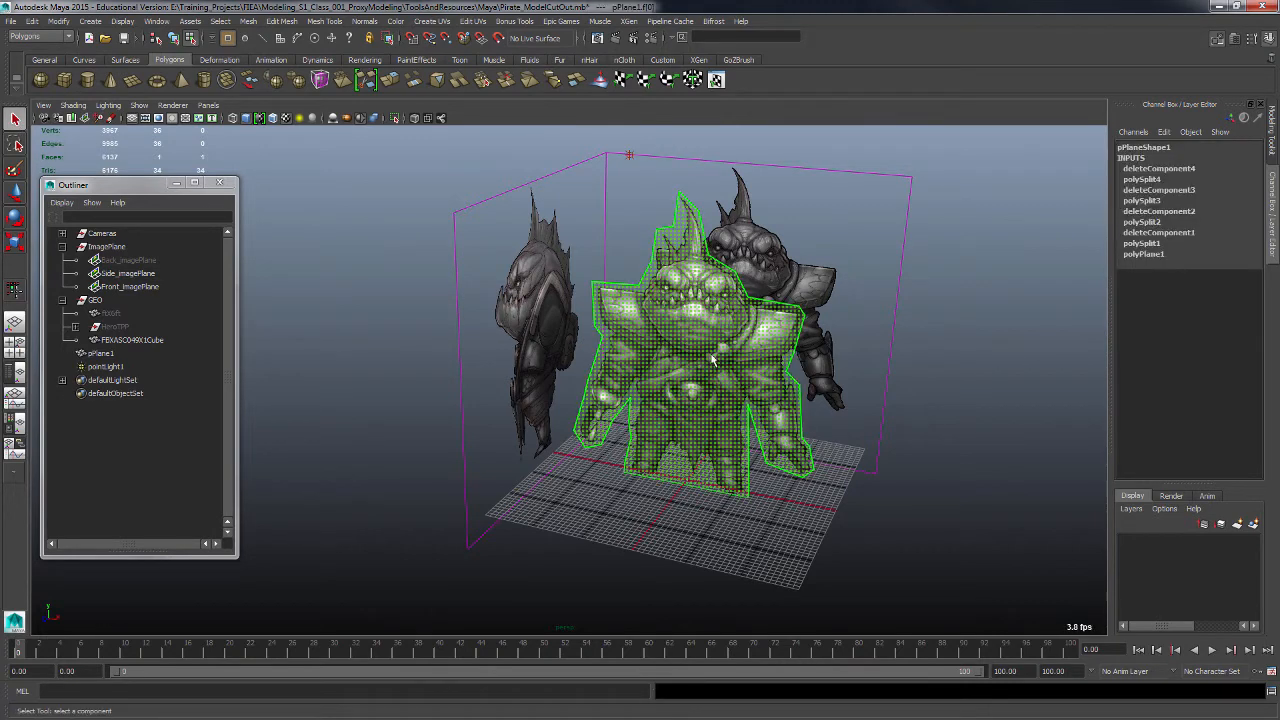
{"action": "left_click", "coordinate": [650, 598]}
{"action": "left_click", "coordinate": [656, 468]}
{"action": "left_click", "coordinate": [647, 440]}
{"action": "right_click_drag", "start_coordinate": [657, 433], "coordinate": [643, 475]}
{"action": "key", "text": "F8"}
{"action": "key", "text": "F8"}
{"action": "key", "text": "F8"}
{"action": "key", "text": "F8"}
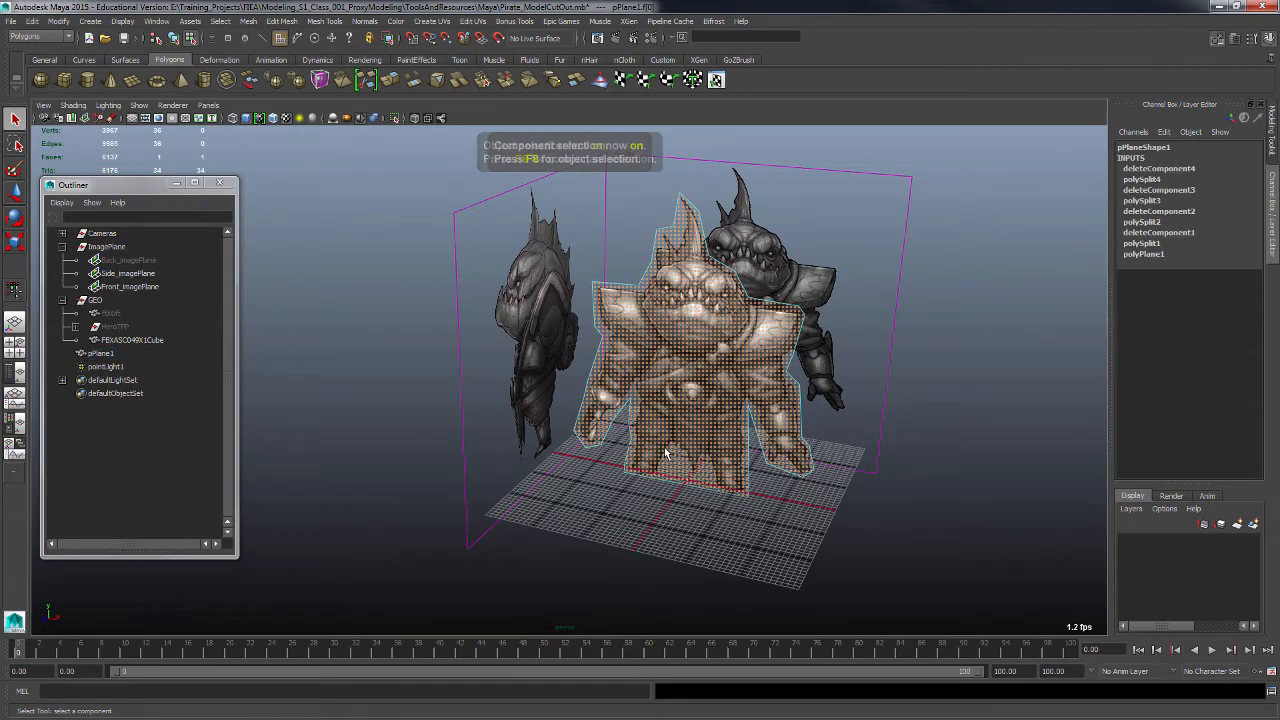
{"action": "key", "text": "F8"}
{"action": "right_click_drag", "start_coordinate": [666, 414], "coordinate": [719, 401]}
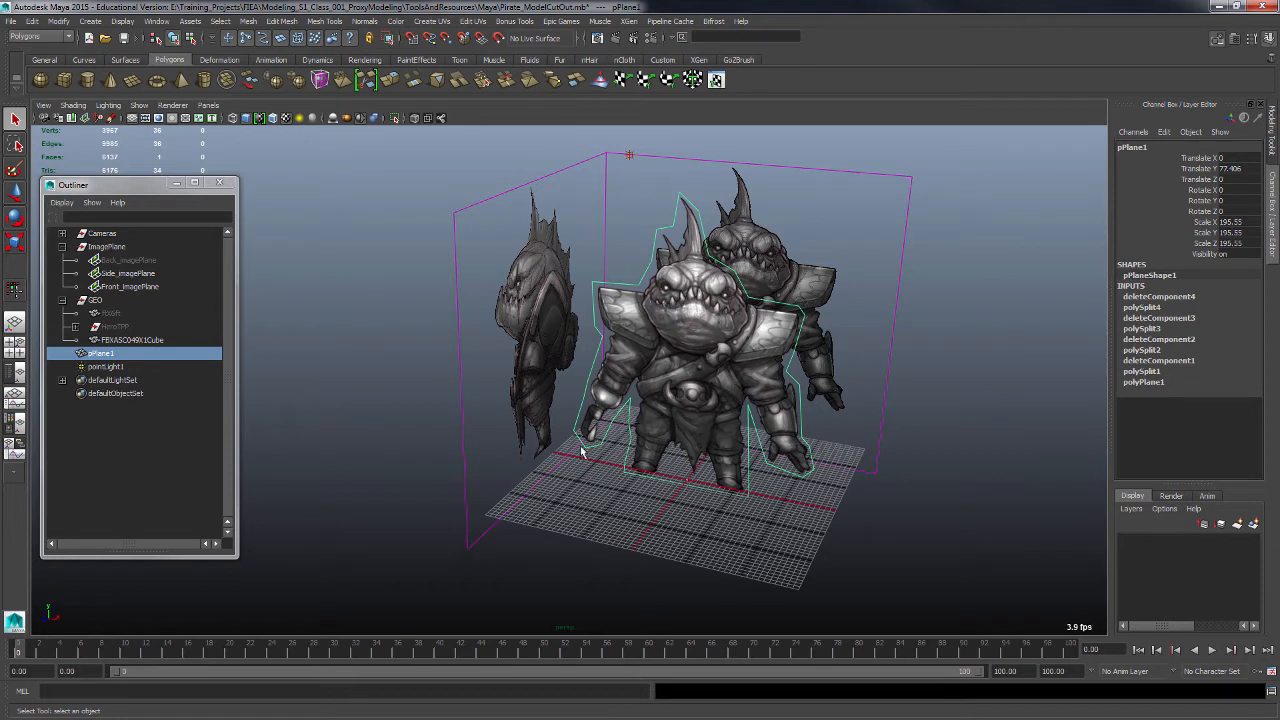
- Try deleting the cutout plane's construction history, undo that deletion, and deselect the plane
{"action": "left_click", "coordinate": [30, 23]}
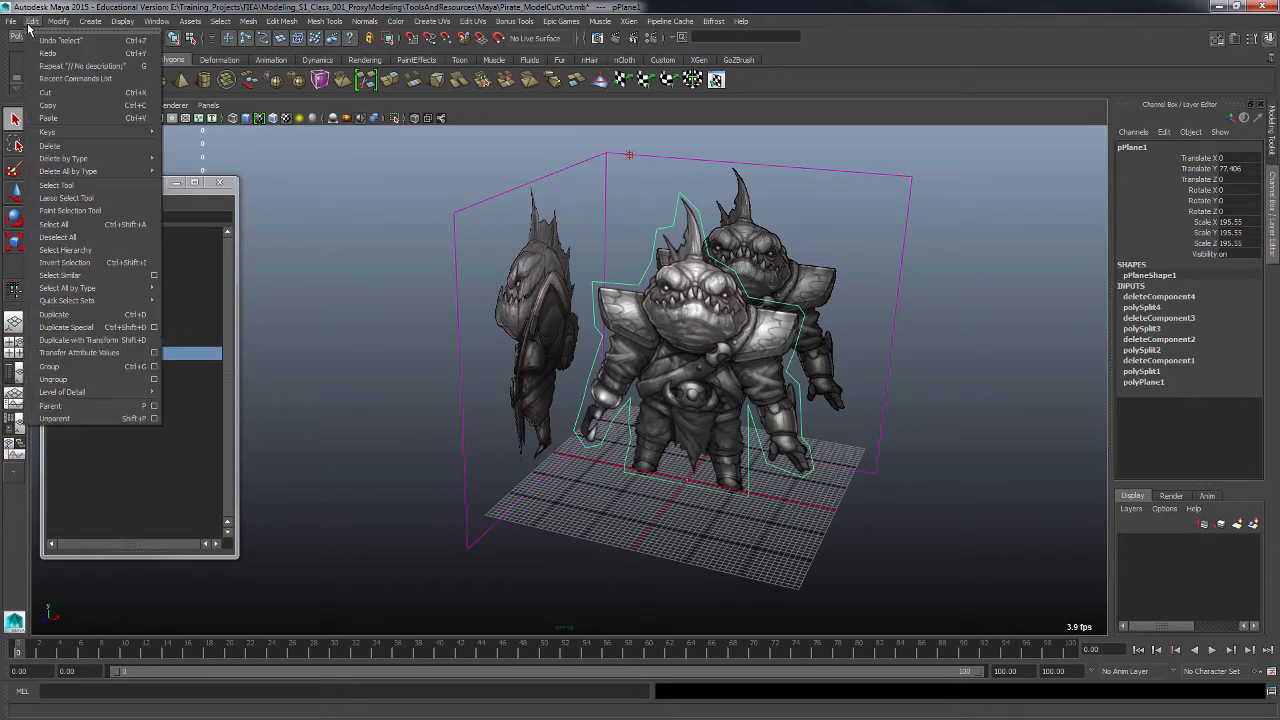
{"action": "mouse_move", "coordinate": [92, 158]}
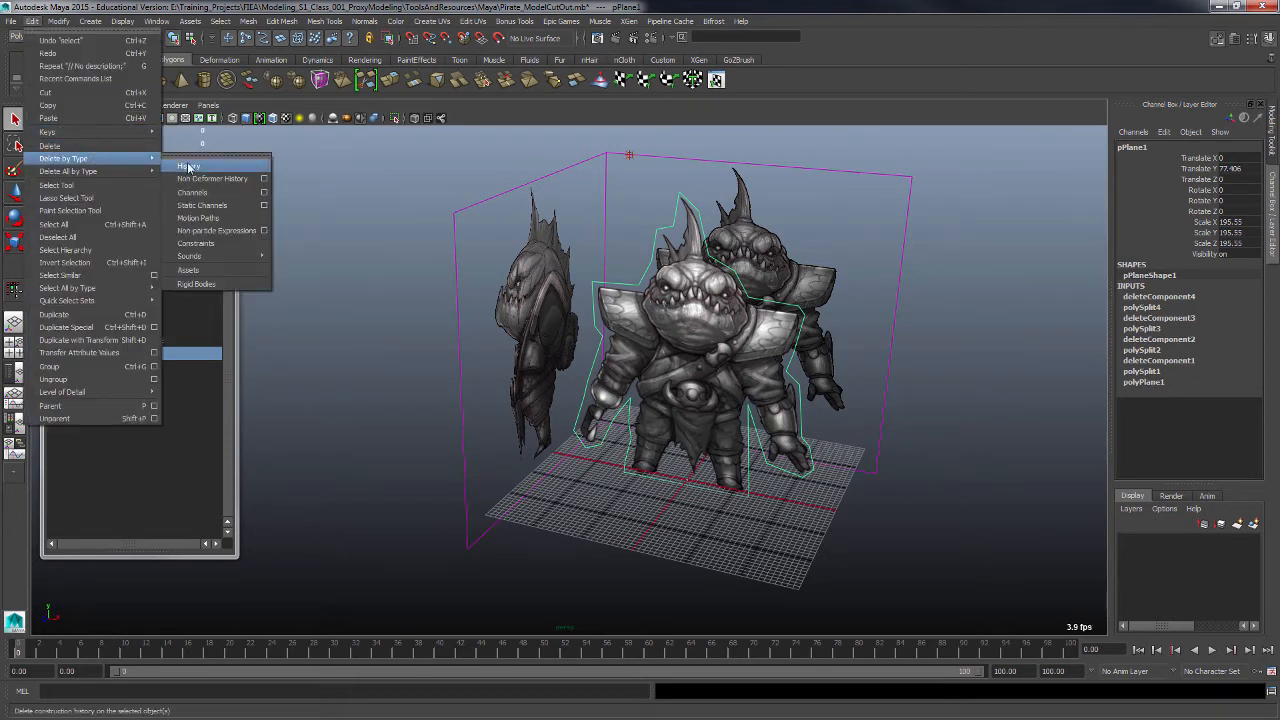
{"action": "left_click", "coordinate": [191, 167]}
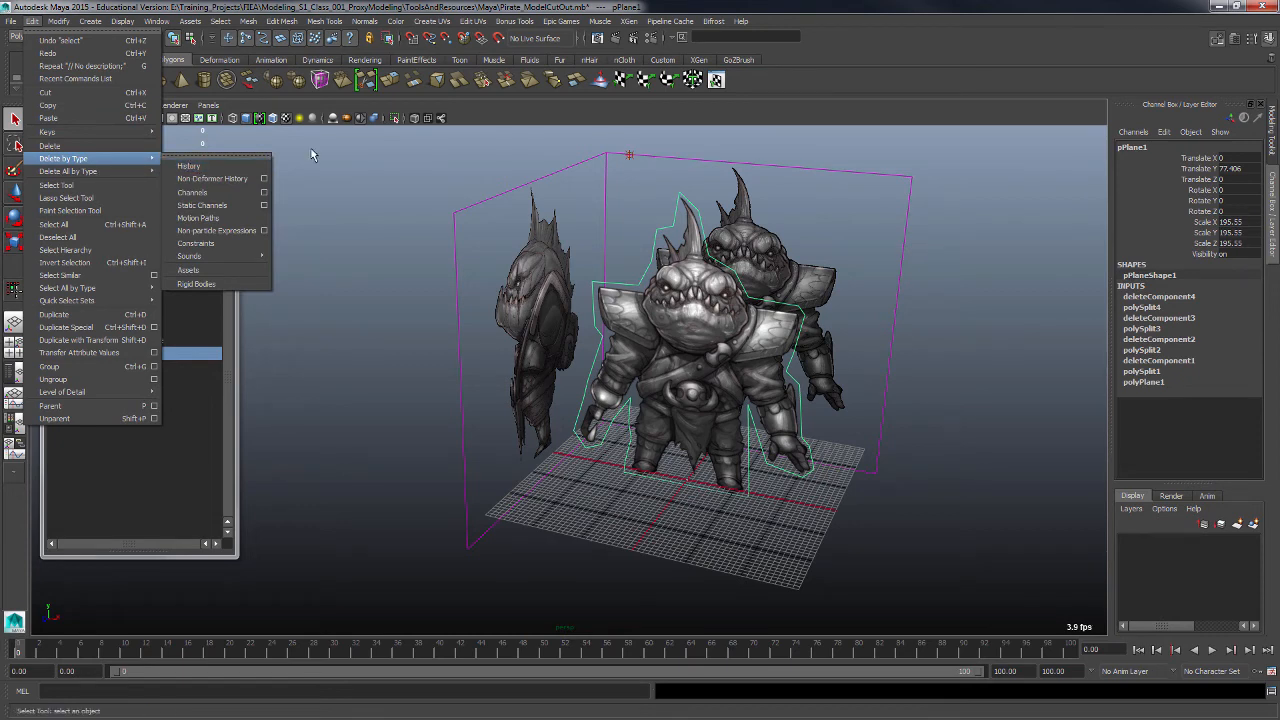
{"action": "left_click", "coordinate": [655, 335]}
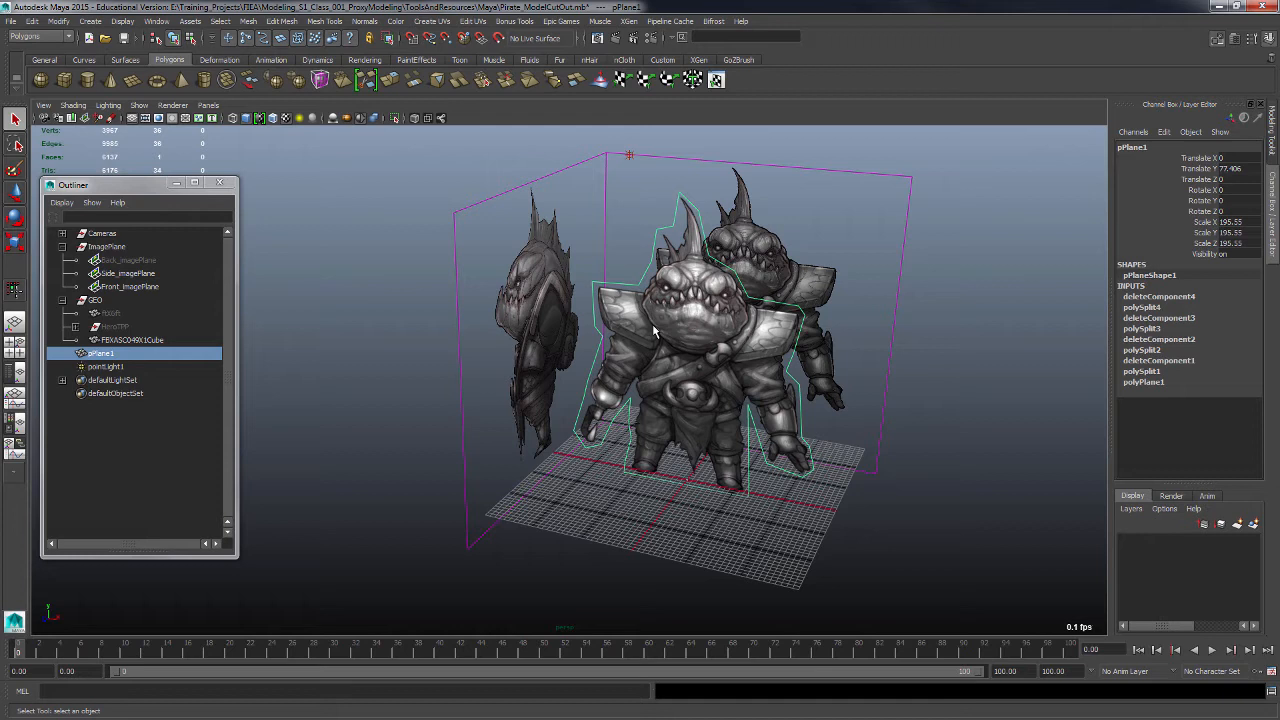
{"action": "key", "text": "alt+shift+d"}
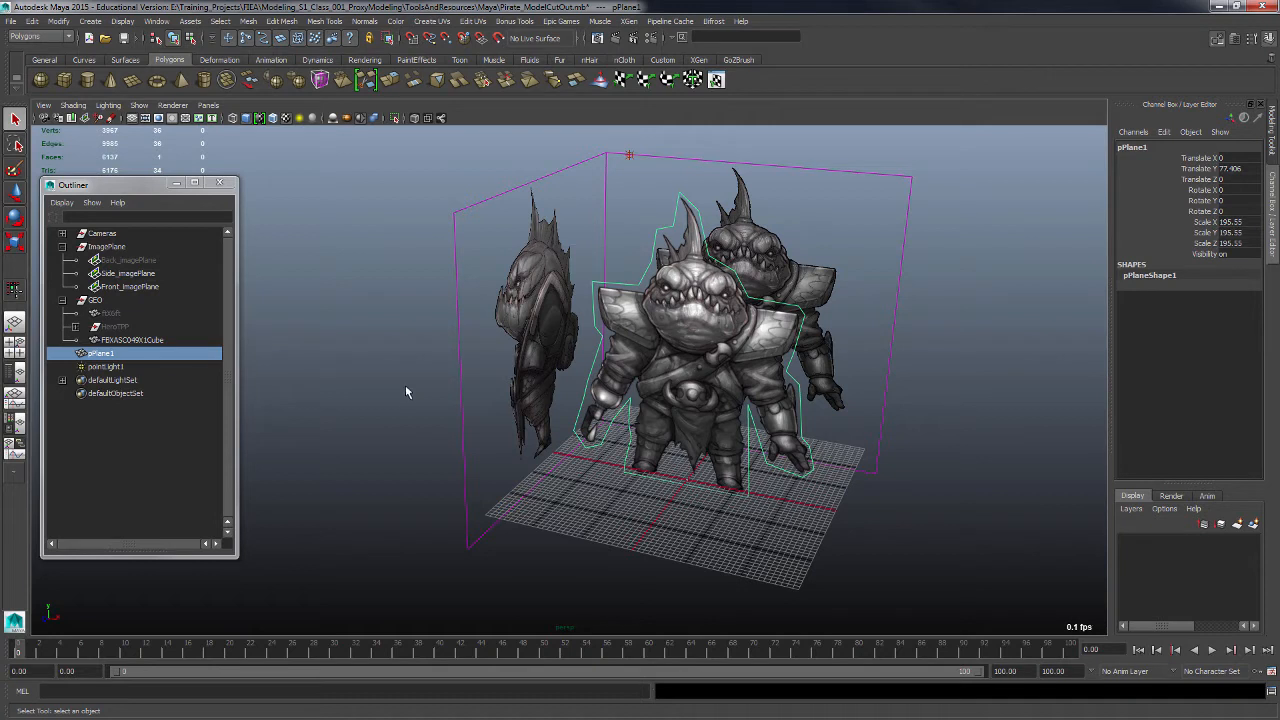
{"action": "key", "text": "ctrl+z"}
{"action": "left_click", "coordinate": [986, 359]}
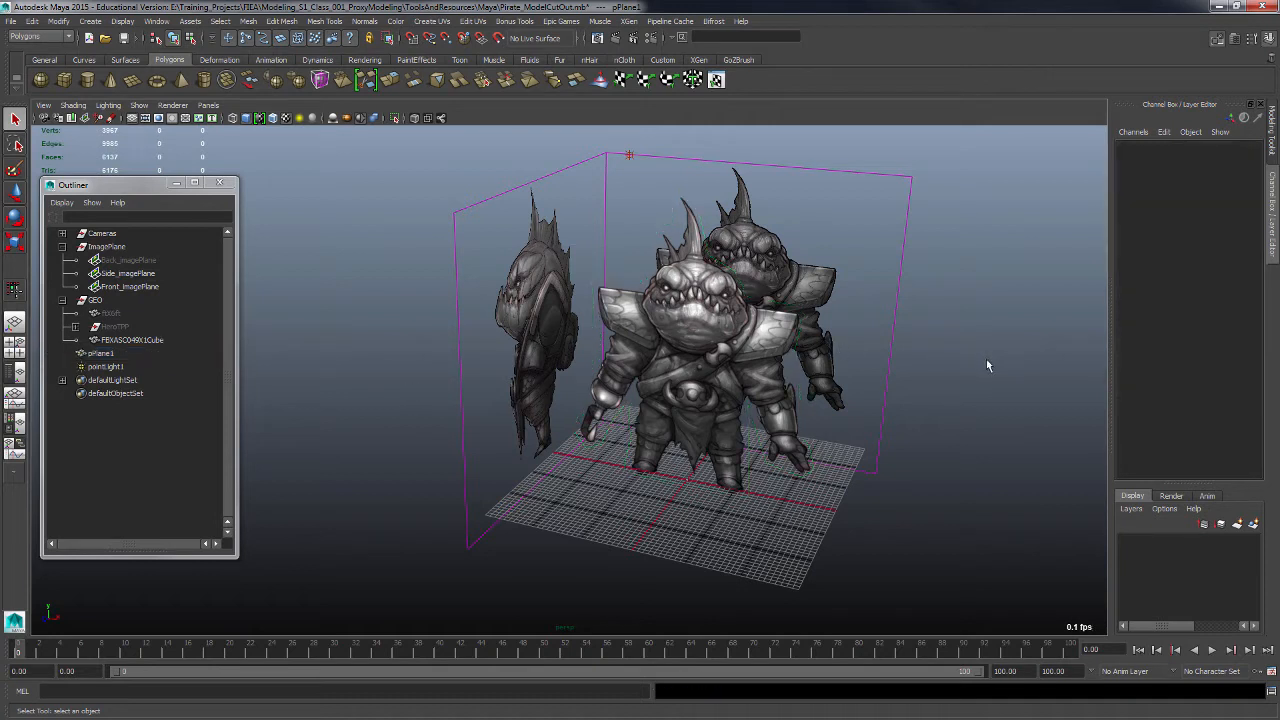
- Reselect the cutout plane, delete its construction history, and clear the selection
{"action": "left_click", "coordinate": [735, 345]}
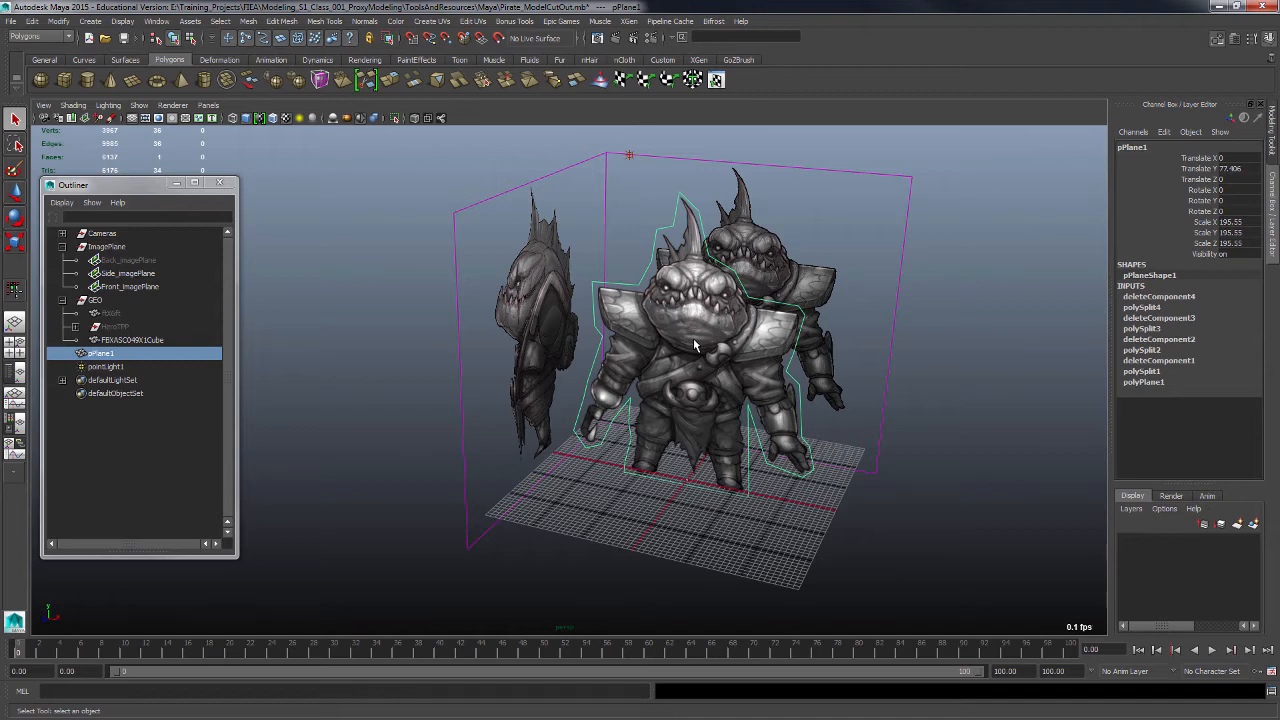
{"action": "key", "text": "alt+shift+d"}
{"action": "left_click", "coordinate": [993, 370]}
{"action": "left_click_drag", "start_coordinate": [993, 370], "coordinate": [920, 372], "text": "alt"}
{"action": "right_click_drag", "start_coordinate": [918, 365], "coordinate": [970, 373], "text": "alt"}
{"action": "left_click_drag", "start_coordinate": [970, 373], "coordinate": [877, 421], "text": "alt"}
- Move the cutout plane's pivot up to the centre of the grid at the base of the feet
{"action": "left_click", "coordinate": [702, 416]}
{"action": "right_click_drag", "start_coordinate": [919, 374], "coordinate": [903, 363], "text": "alt"}
{"action": "left_click_drag", "start_coordinate": [903, 363], "coordinate": [893, 379], "text": "alt"}
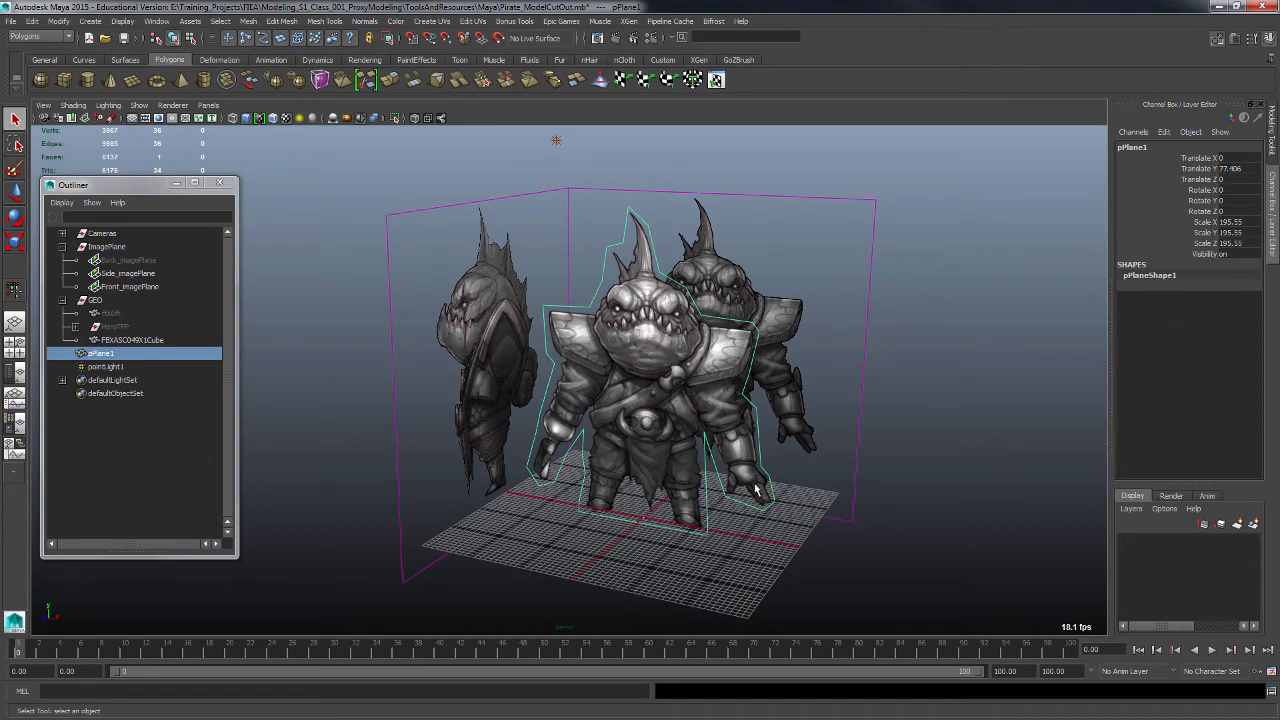
{"action": "key", "text": "w"}
{"action": "left_click_drag", "start_coordinate": [795, 514], "coordinate": [838, 508], "text": "alt"}
{"action": "right_click_drag", "start_coordinate": [838, 508], "coordinate": [826, 494], "text": "alt"}
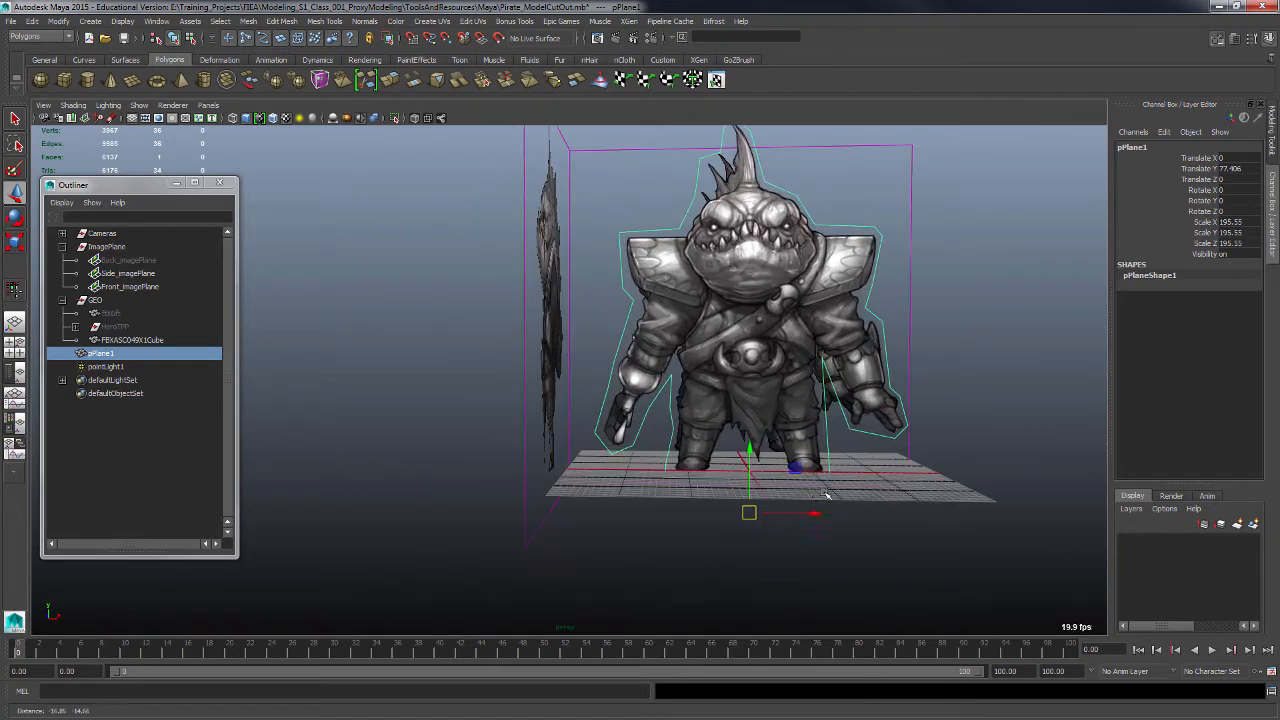
{"action": "left_click_drag", "start_coordinate": [826, 494], "coordinate": [697, 513], "text": "alt"}
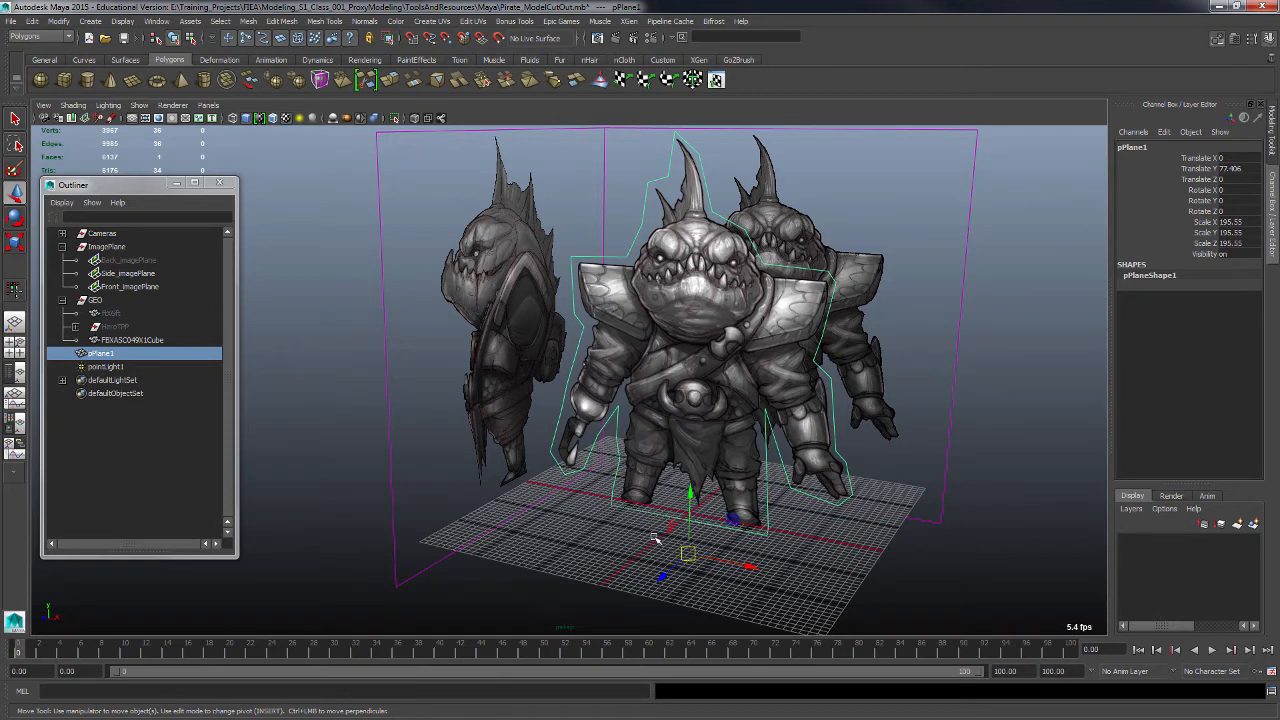
{"action": "key", "text": "Insert"}
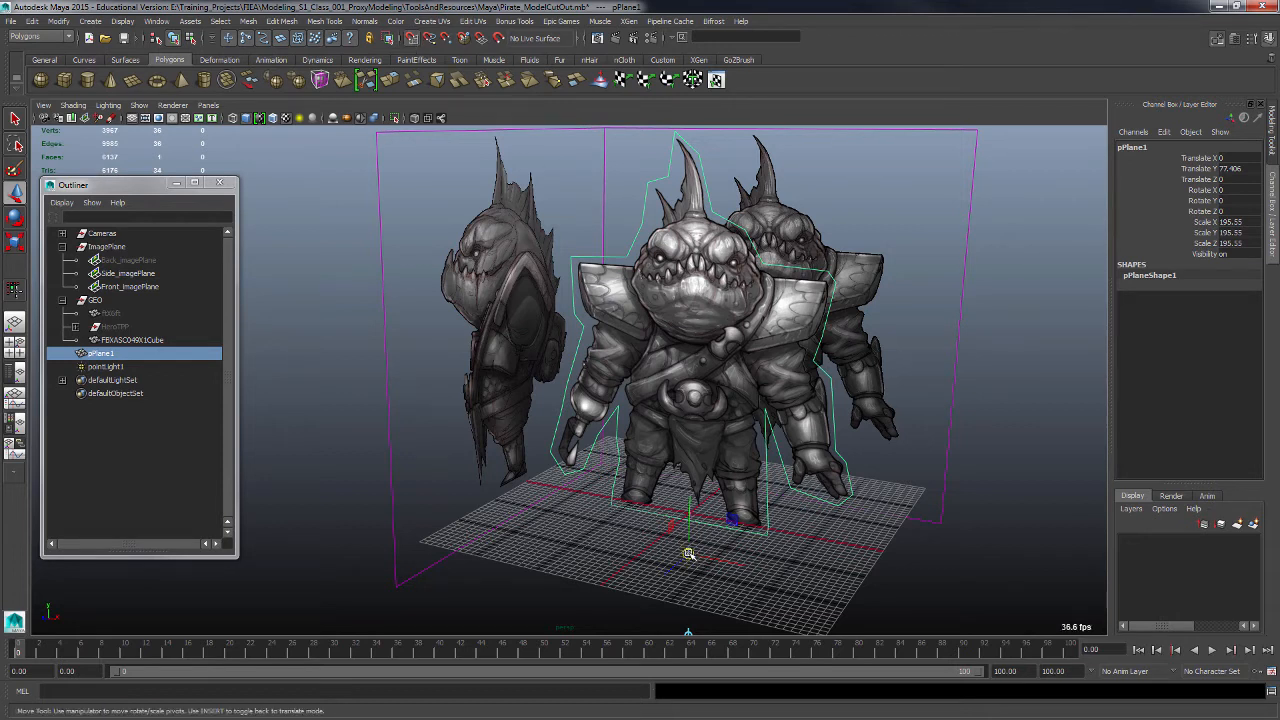
{"action": "left_click_drag", "start_coordinate": [689, 555], "coordinate": [691, 515]}
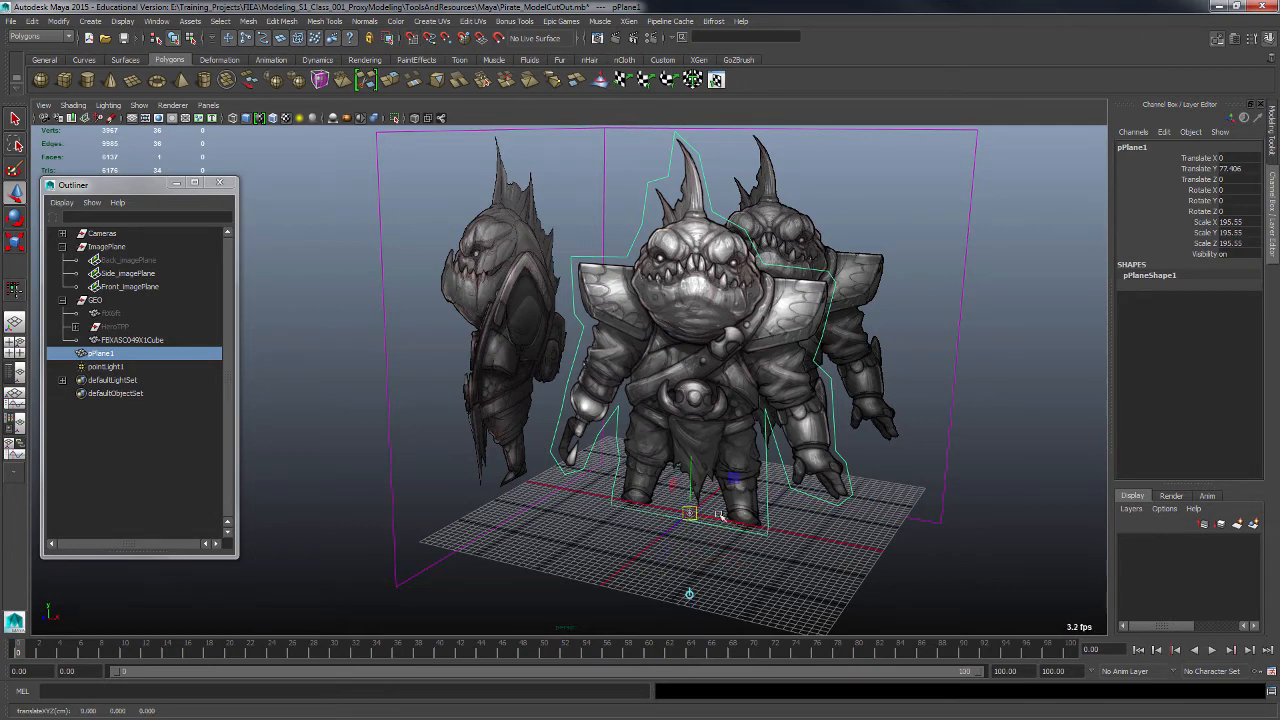
{"action": "key", "text": "Insert"}
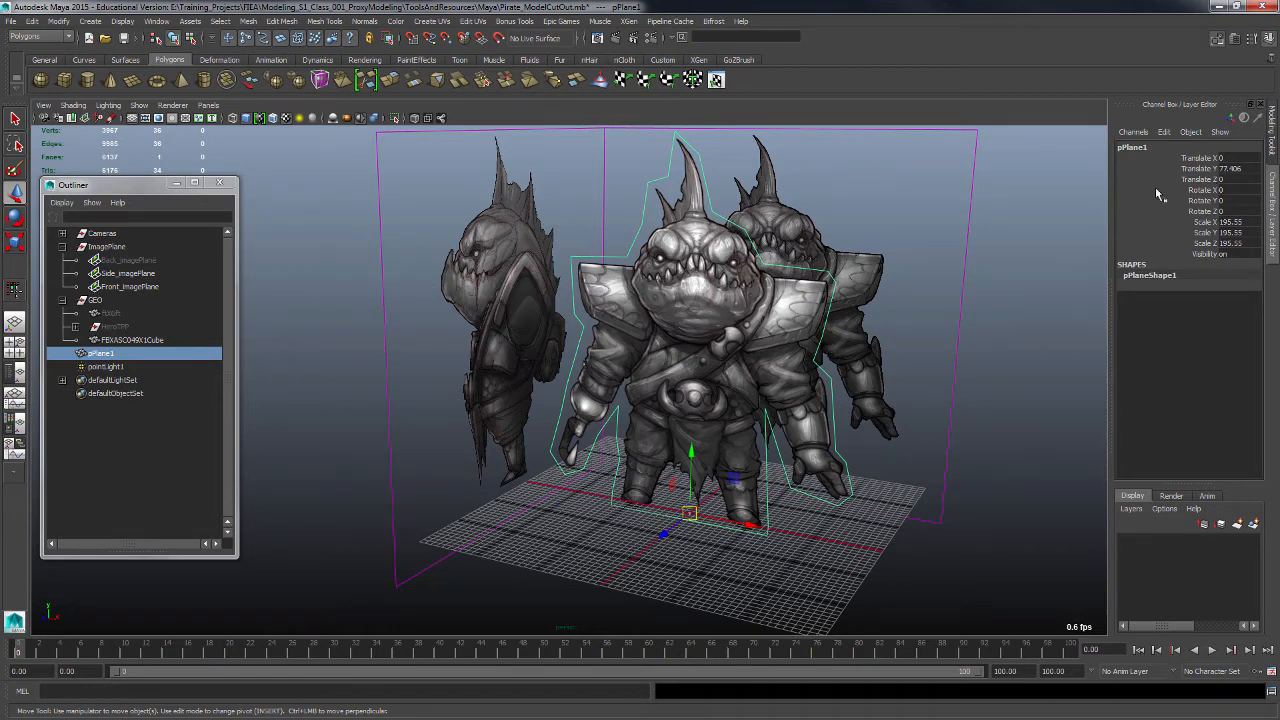
- Freeze the cutout plane's translate, rotate and scale with Joint orient off, and close the Freeze Transformations options
{"action": "left_click", "coordinate": [58, 21]}
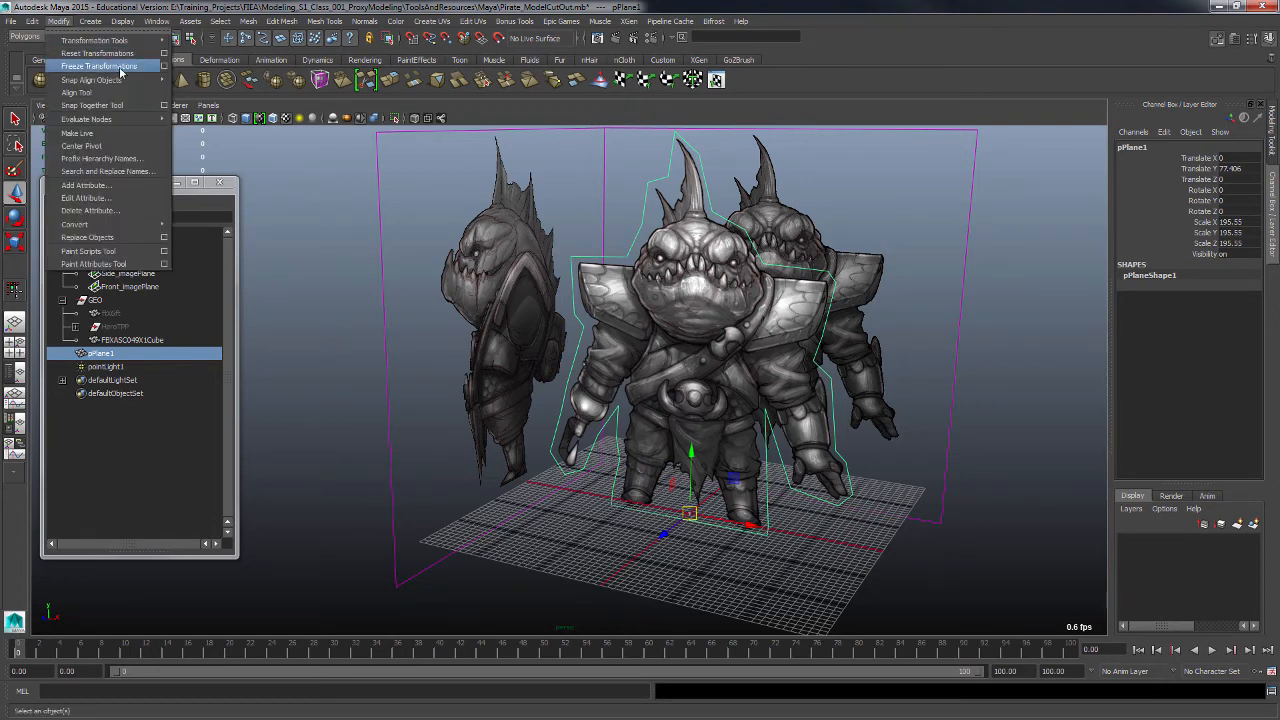
{"action": "left_click", "coordinate": [164, 69]}
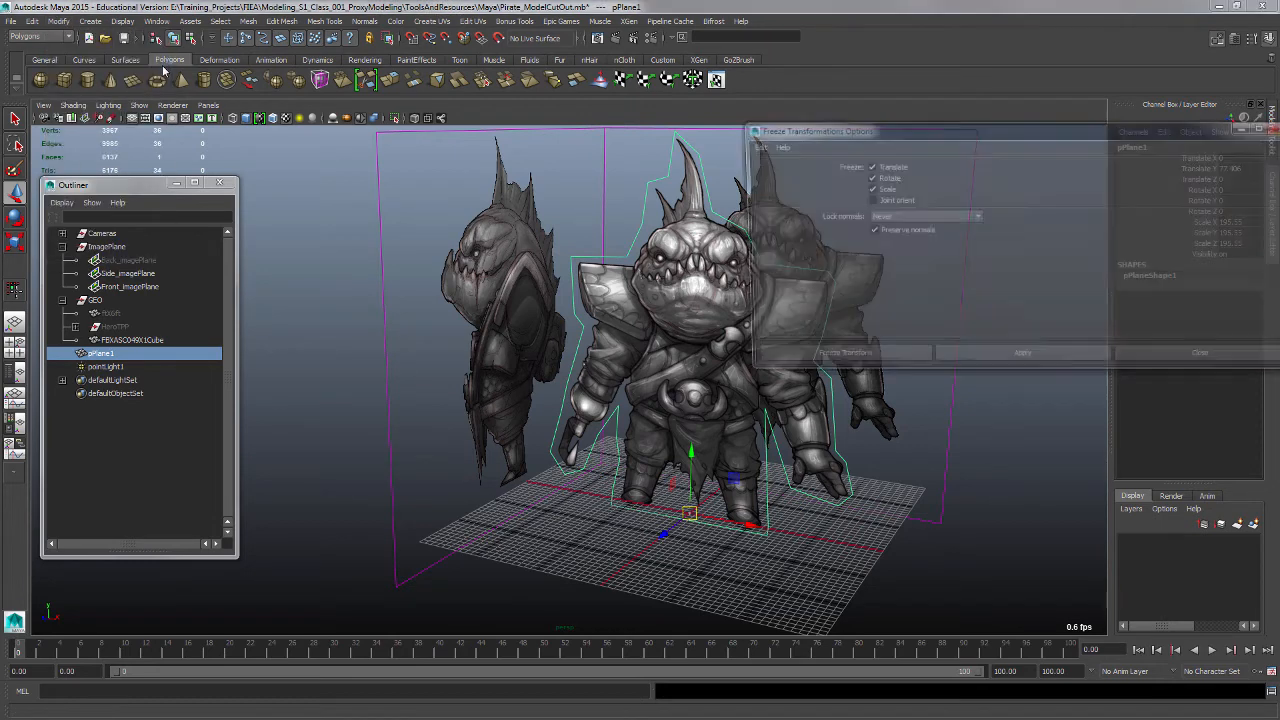
{"action": "left_click_drag", "start_coordinate": [860, 130], "coordinate": [208, 157]}
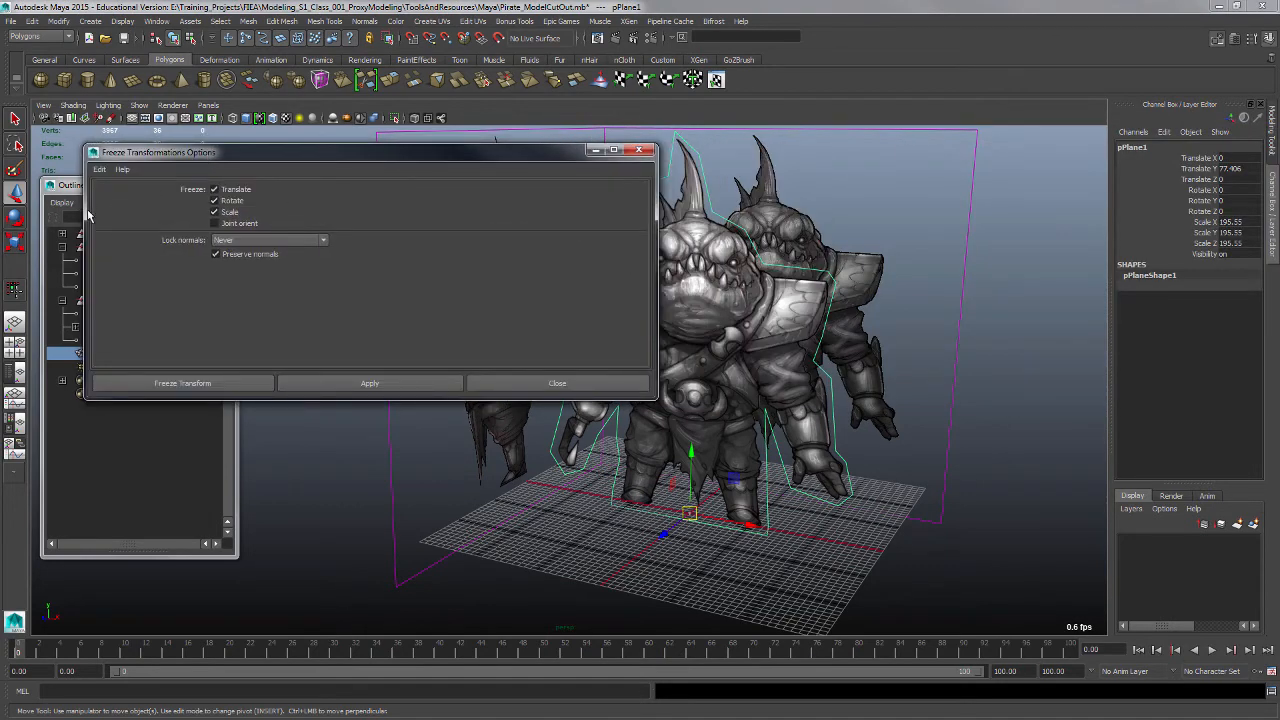
{"action": "left_click_drag", "start_coordinate": [89, 215], "coordinate": [263, 215]}
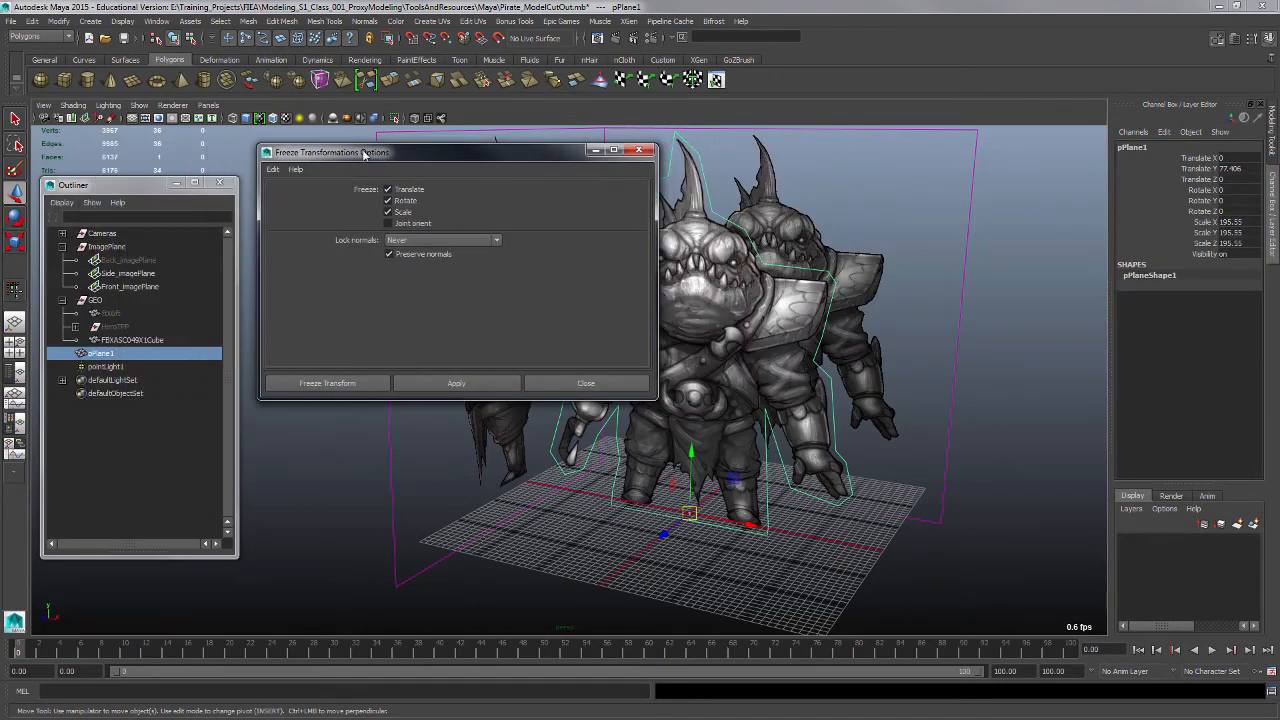
{"action": "left_click_drag", "start_coordinate": [365, 152], "coordinate": [124, 132]}
{"action": "left_click", "coordinate": [151, 190]}
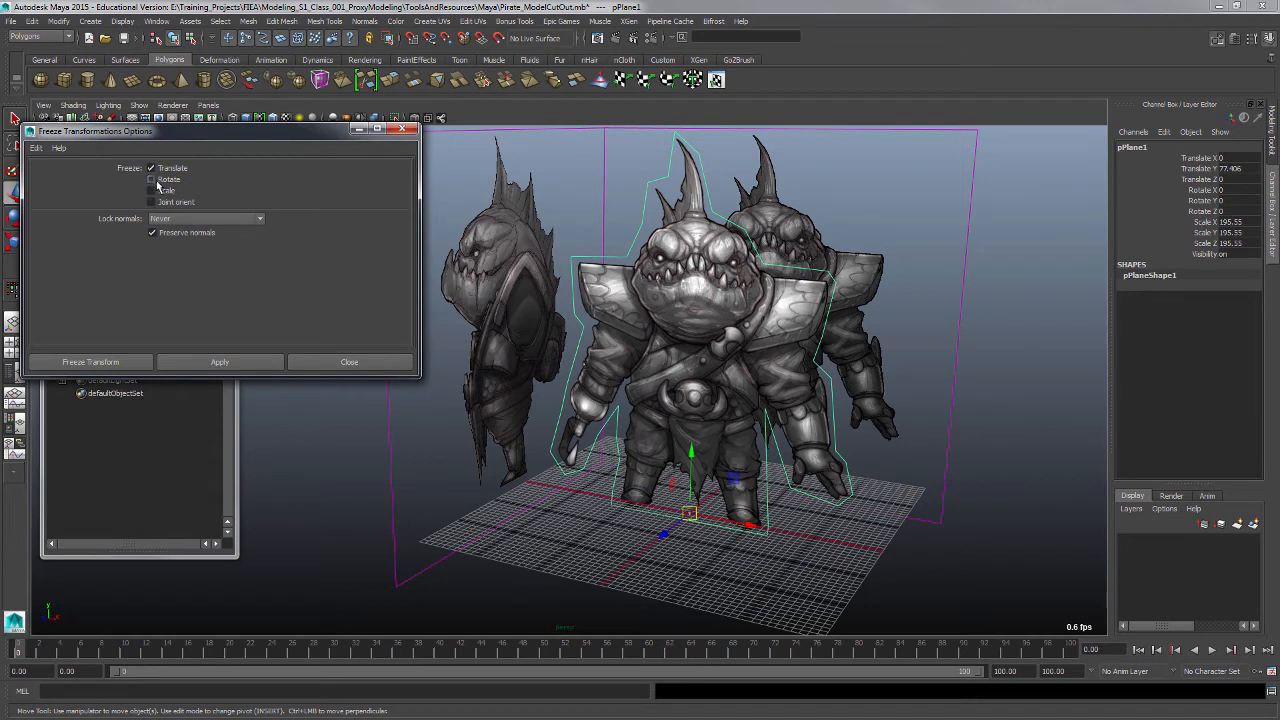
{"action": "left_click", "coordinate": [152, 168]}
{"action": "left_click", "coordinate": [152, 190]}
{"action": "left_click", "coordinate": [152, 179]}
{"action": "left_click", "coordinate": [151, 179]}
{"action": "left_click", "coordinate": [152, 168]}
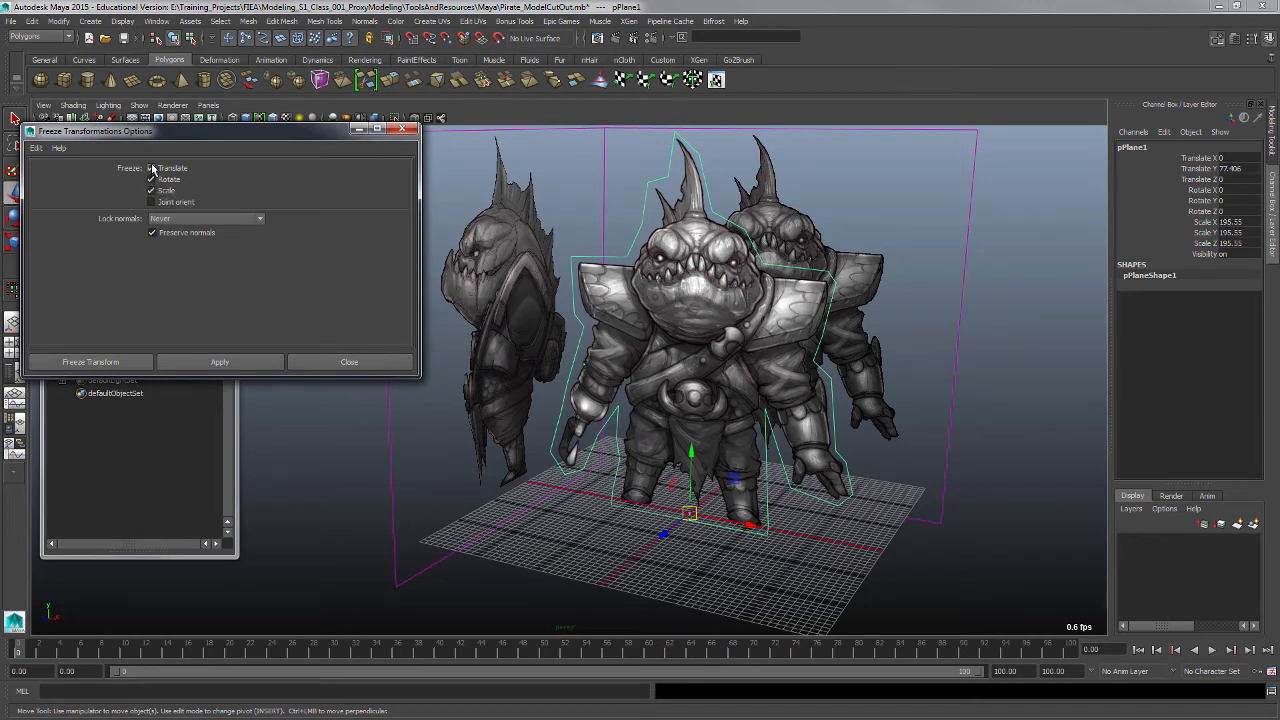
{"action": "left_click", "coordinate": [220, 362]}
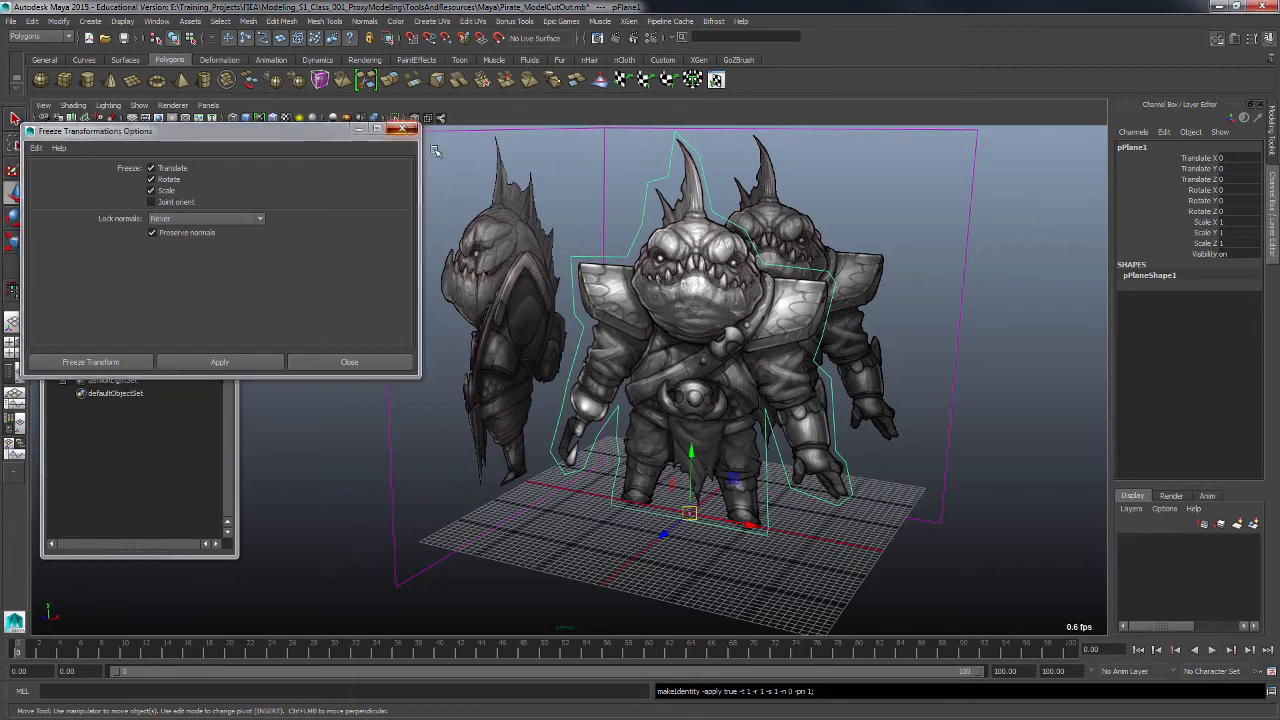
{"action": "left_click", "coordinate": [402, 128]}
- Move the cutout plane along X to about -448, away from the image planes
{"action": "left_click", "coordinate": [1055, 418]}
{"action": "right_click_drag", "start_coordinate": [1018, 425], "coordinate": [814, 377], "text": "alt"}
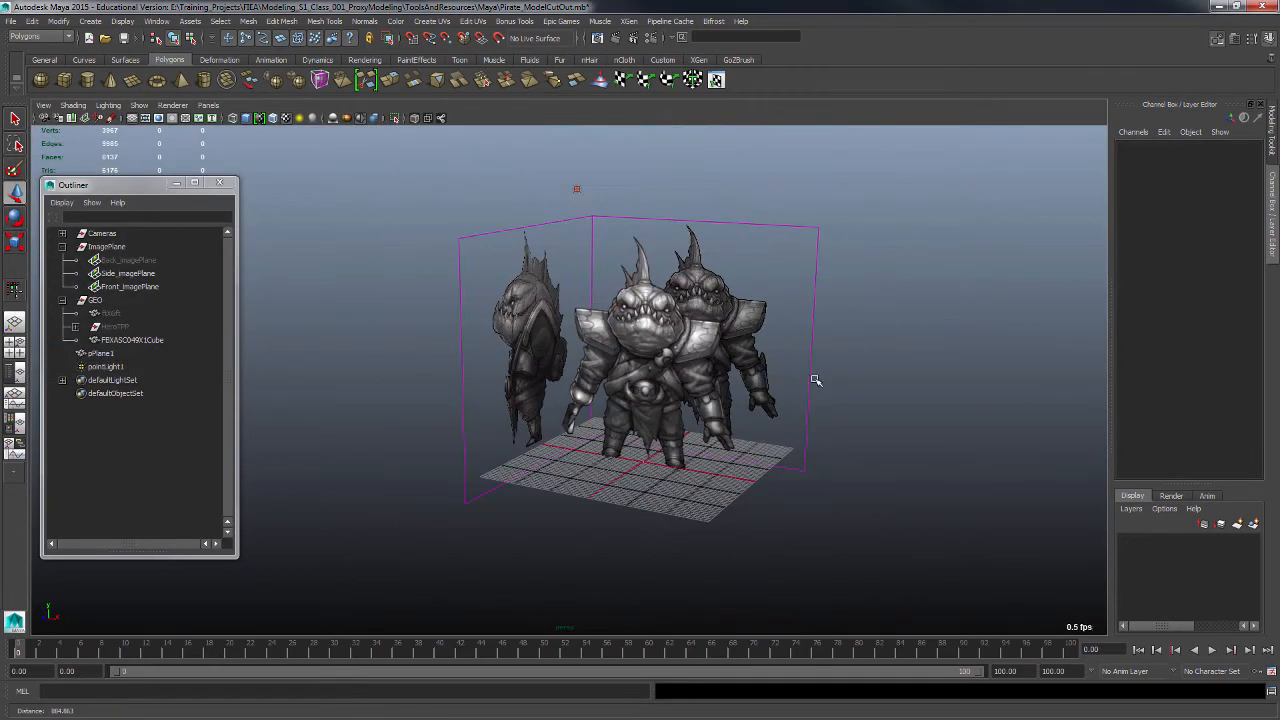
{"action": "left_click_drag", "start_coordinate": [814, 377], "coordinate": [617, 400], "text": "alt"}
{"action": "left_click", "coordinate": [640, 394]}
{"action": "left_click_drag", "start_coordinate": [757, 381], "coordinate": [342, 414], "text": "alt"}
{"action": "right_click_drag", "start_coordinate": [700, 400], "coordinate": [537, 370], "text": "alt"}
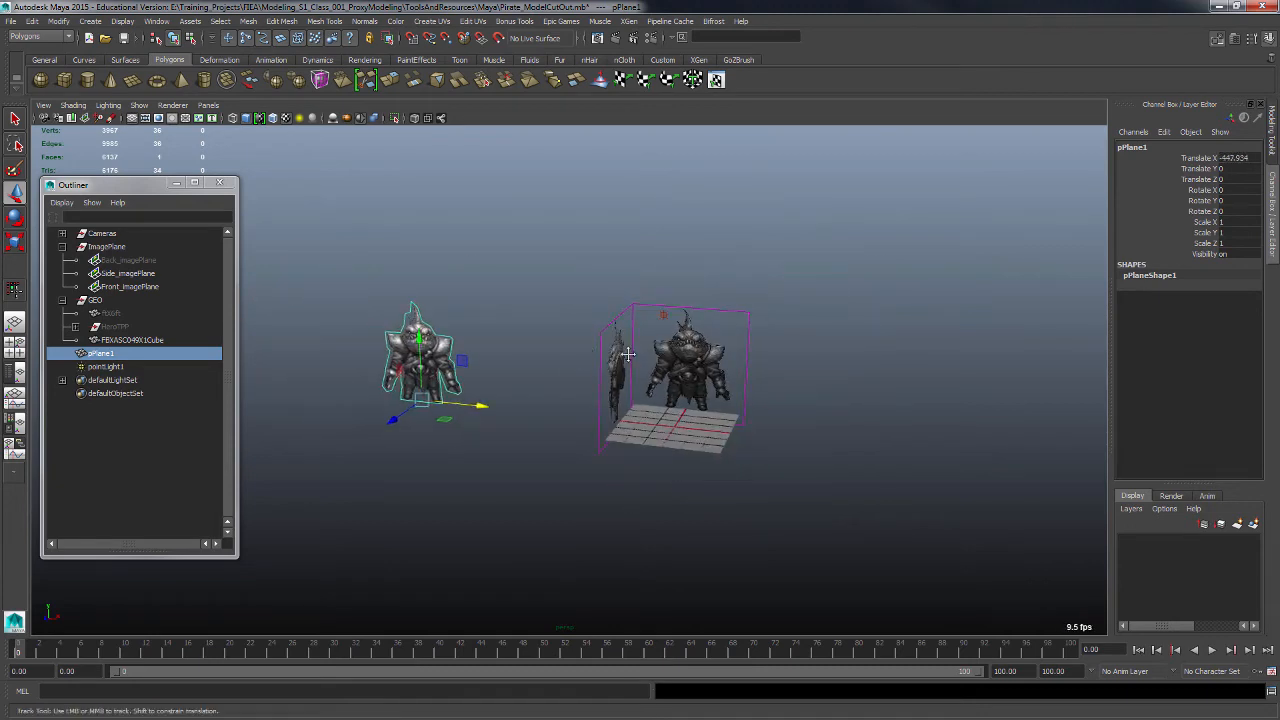
{"action": "middle_click_drag", "start_coordinate": [537, 370], "coordinate": [594, 364], "text": "alt"}
{"action": "key", "text": "space"}
{"action": "key", "text": "space"}
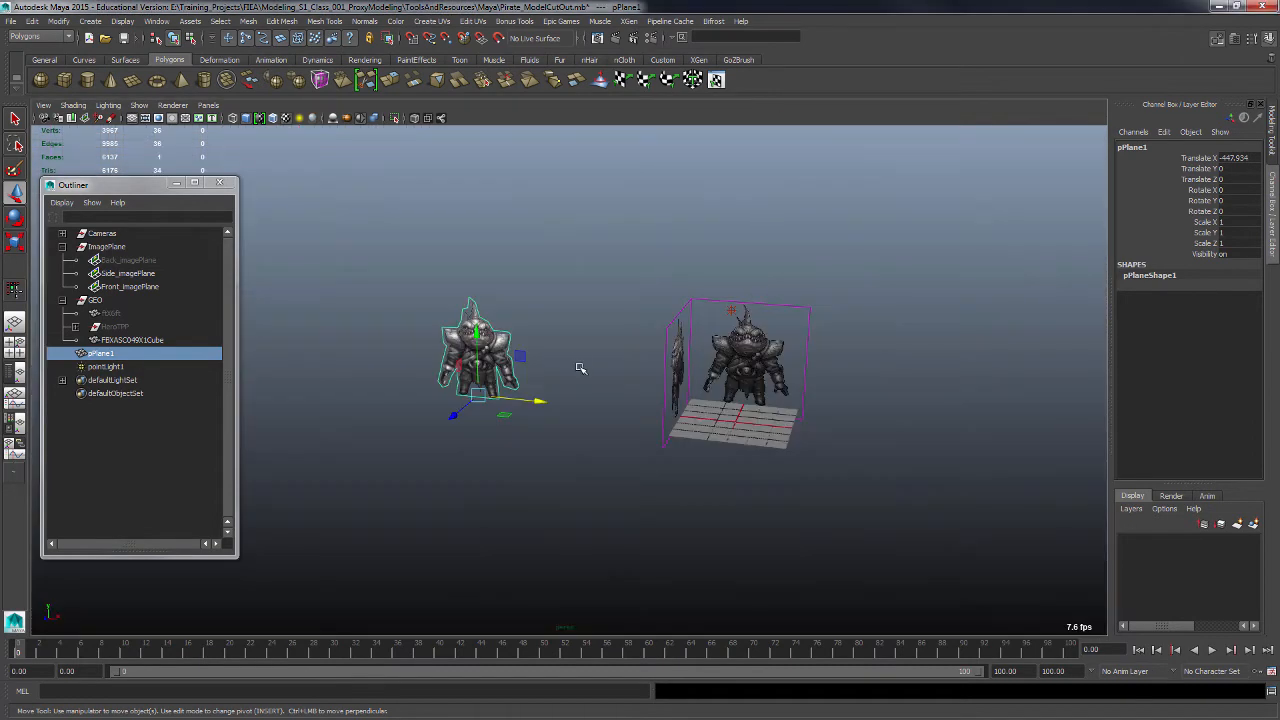
- Rotate the cutout plane to about -28.5 in X and 69.8 in Y, and scale it uniformly to about 4.4
{"action": "left_click_drag", "start_coordinate": [480, 388], "coordinate": [394, 263], "text": "alt"}
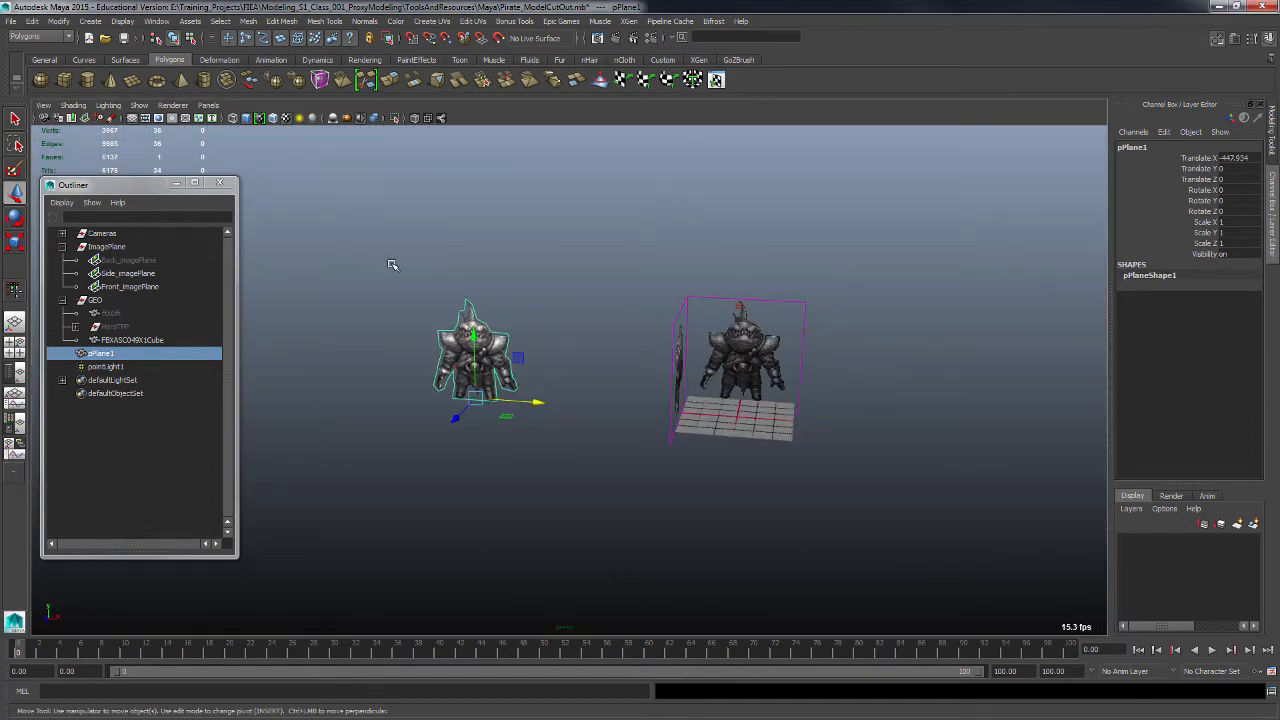
{"action": "key", "text": "e"}
{"action": "left_click_drag", "start_coordinate": [413, 305], "coordinate": [826, 596], "text": "alt"}
{"action": "key", "text": "r"}
{"action": "left_click", "coordinate": [609, 509]}
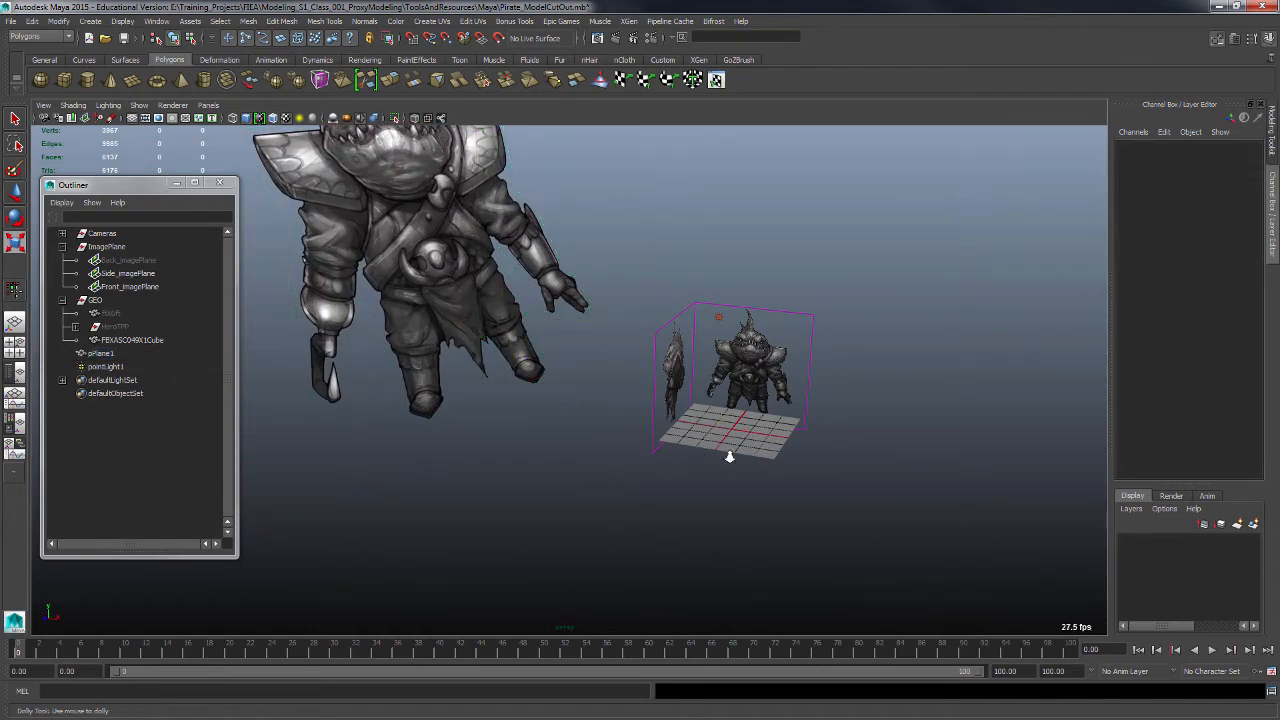
{"action": "right_click_drag", "start_coordinate": [729, 457], "coordinate": [654, 463], "text": "alt"}
{"action": "left_click_drag", "start_coordinate": [654, 463], "coordinate": [418, 328], "text": "alt"}
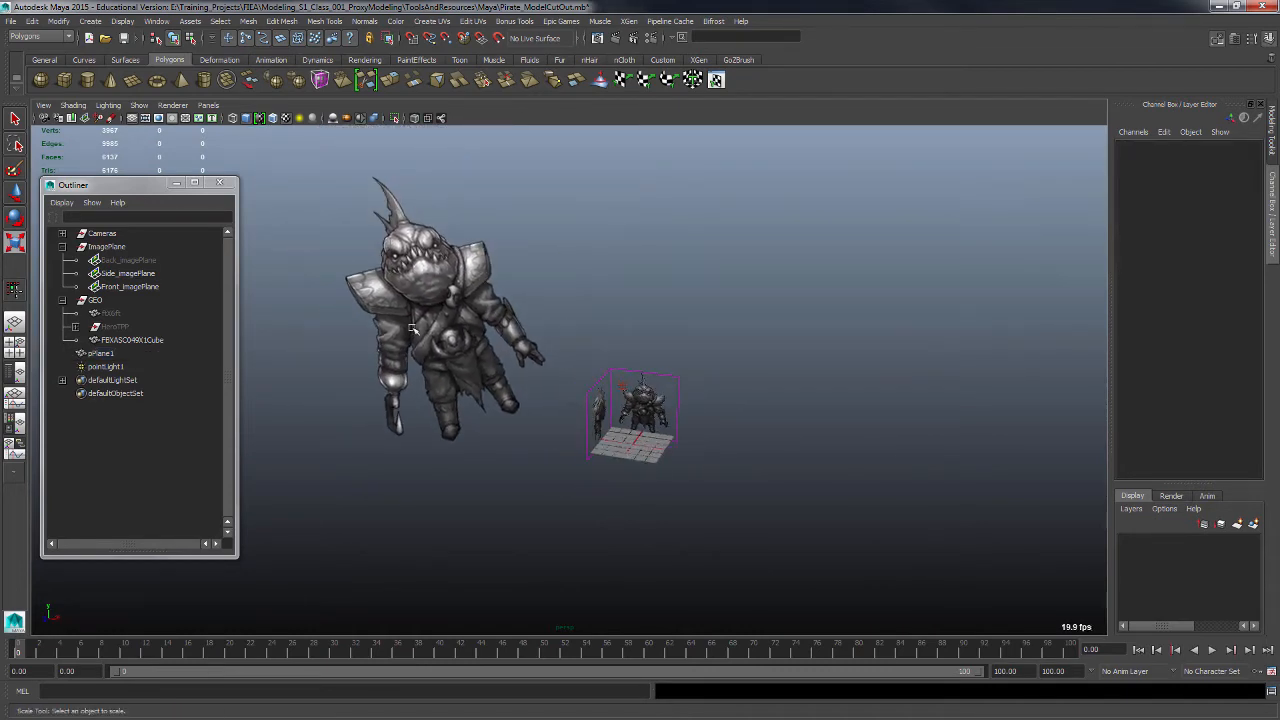
{"action": "left_click", "coordinate": [427, 330]}
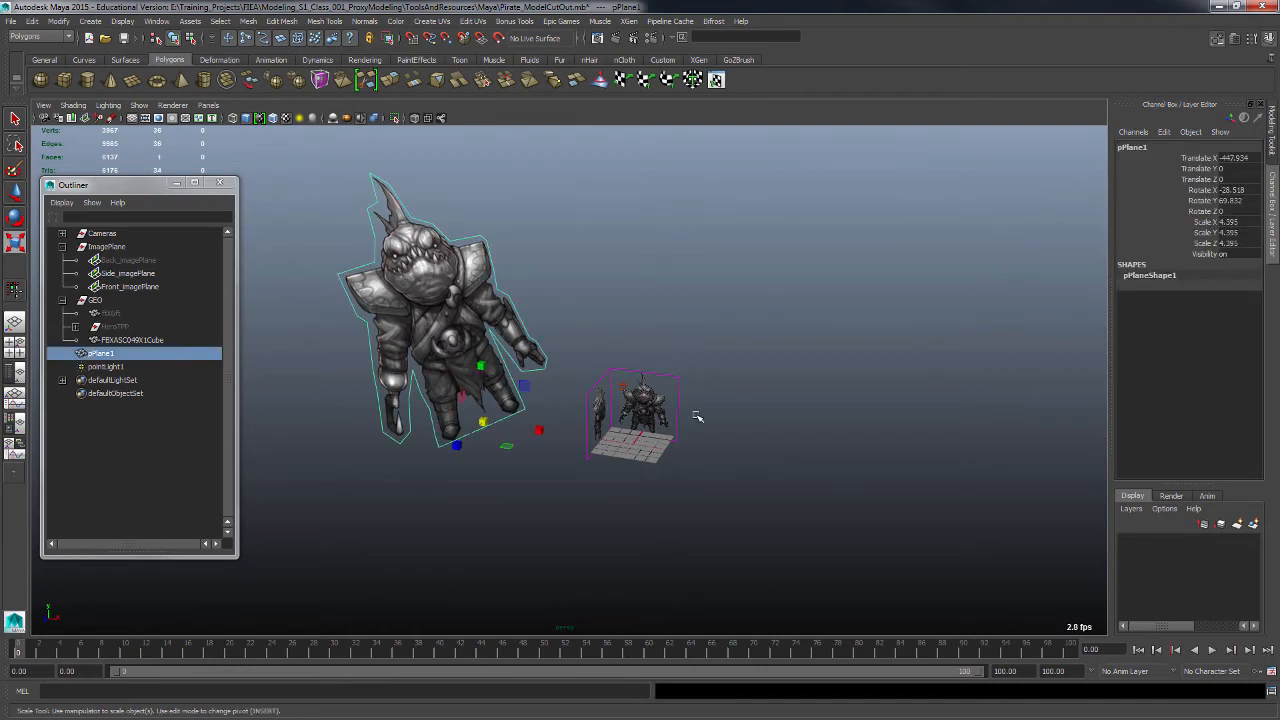
- Reset the cutout plane's translate and rotate values to 0 and its scale to 1 on all axes
{"action": "left_click", "coordinate": [1250, 159]}
{"action": "left_click", "coordinate": [1240, 212], "text": "shift"}
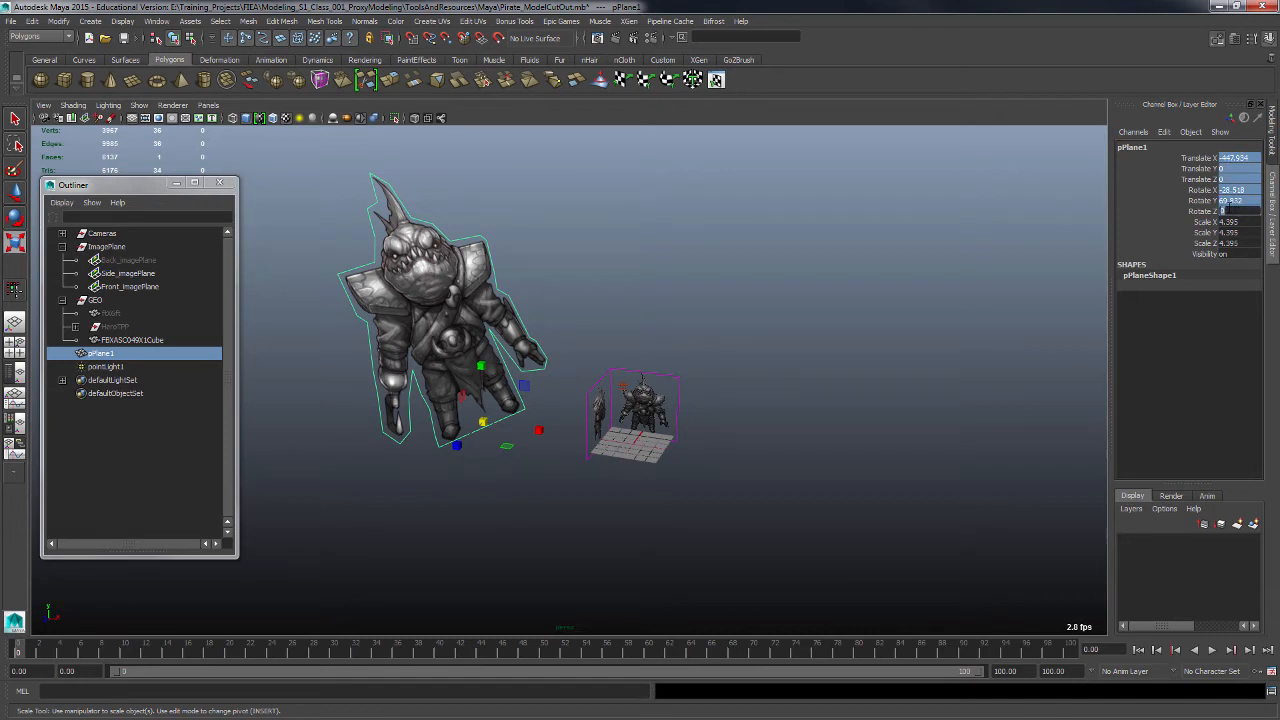
{"action": "type", "text": "0"}
{"action": "key", "text": "Return"}
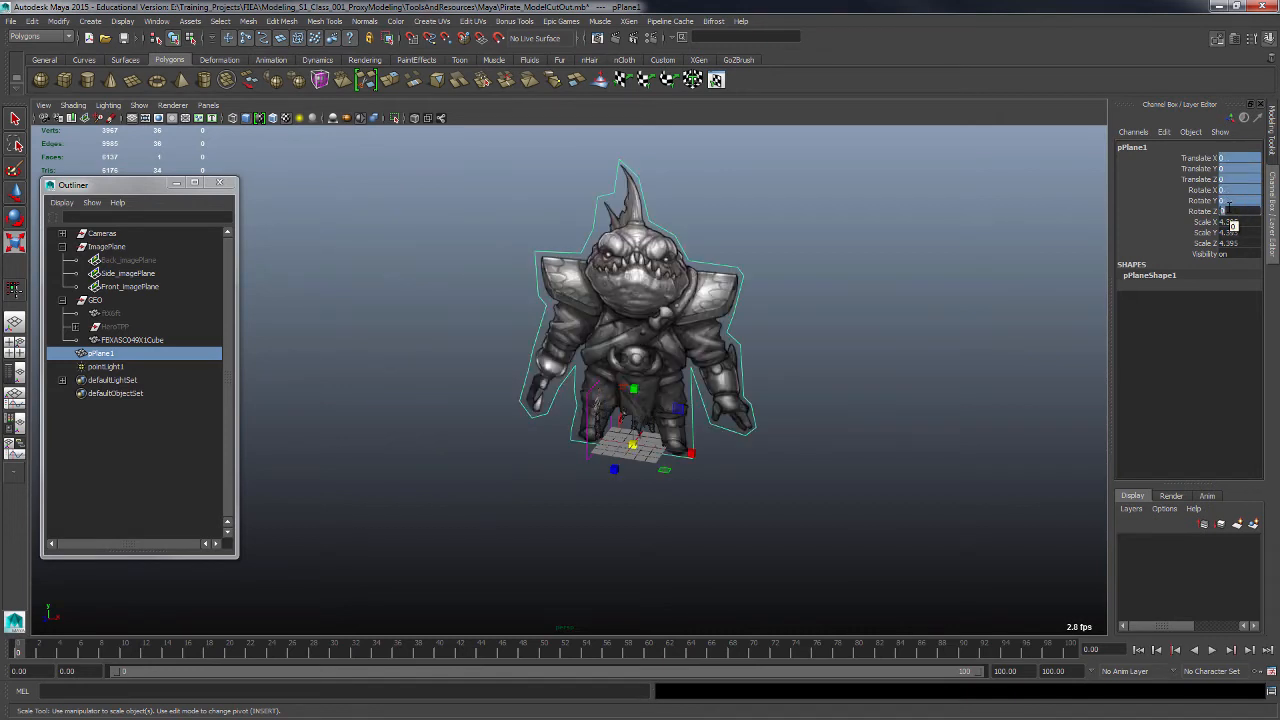
{"action": "double_click", "coordinate": [1232, 222]}
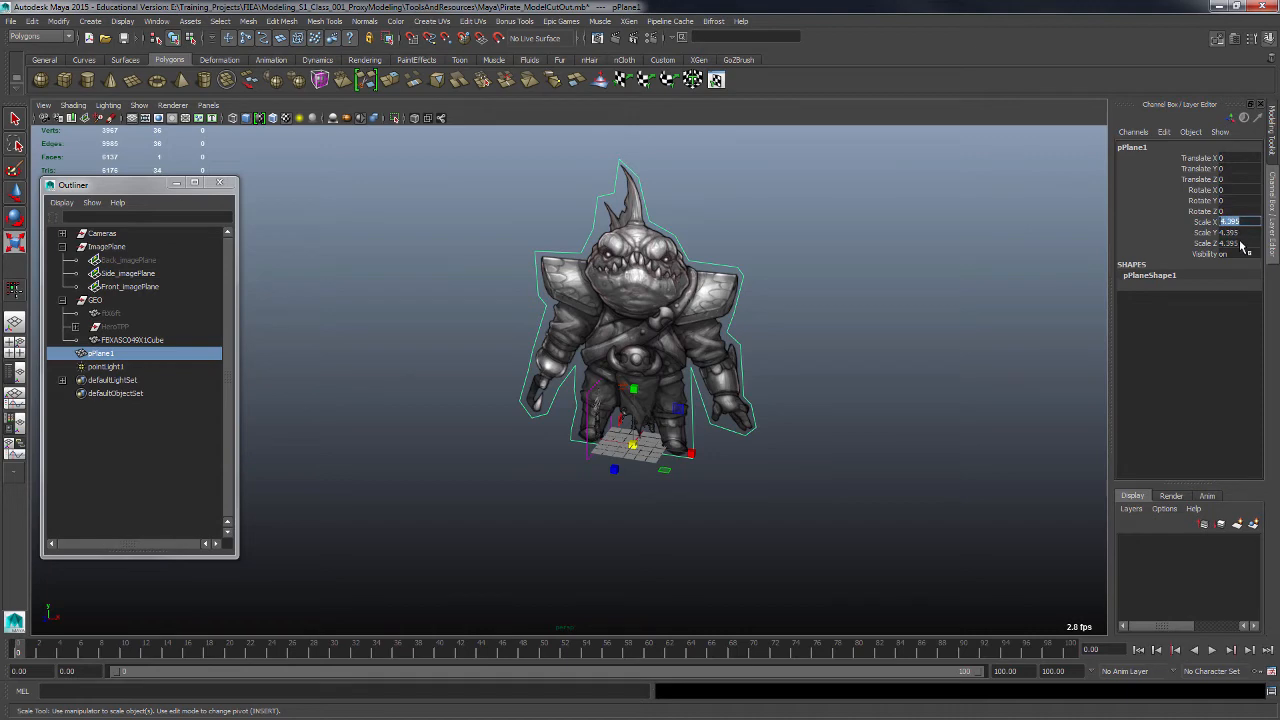
{"action": "left_click", "coordinate": [1241, 244], "text": "shift"}
{"action": "type", "text": "1"}
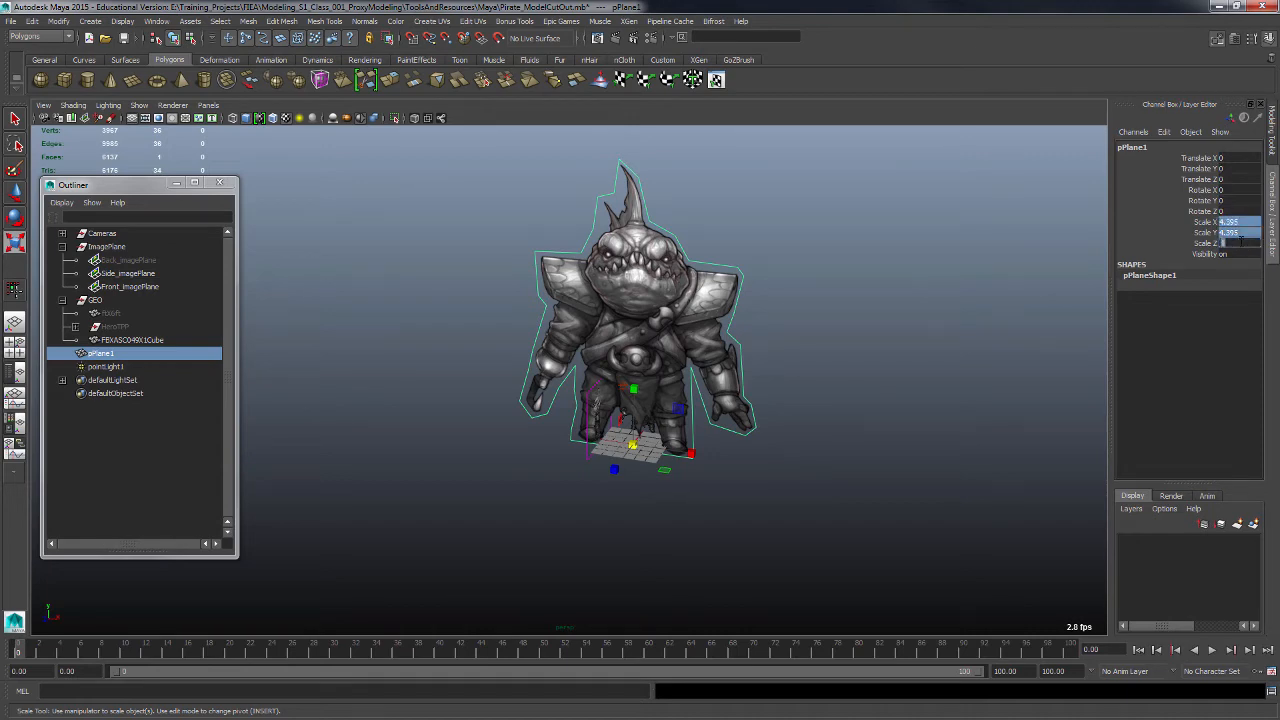
{"action": "key", "text": "Return"}
{"action": "left_click", "coordinate": [752, 346]}
- Rename the cutout plane Pirate_Board_ScaleRef
{"action": "right_click_drag", "start_coordinate": [753, 346], "coordinate": [1000, 429], "text": "alt"}
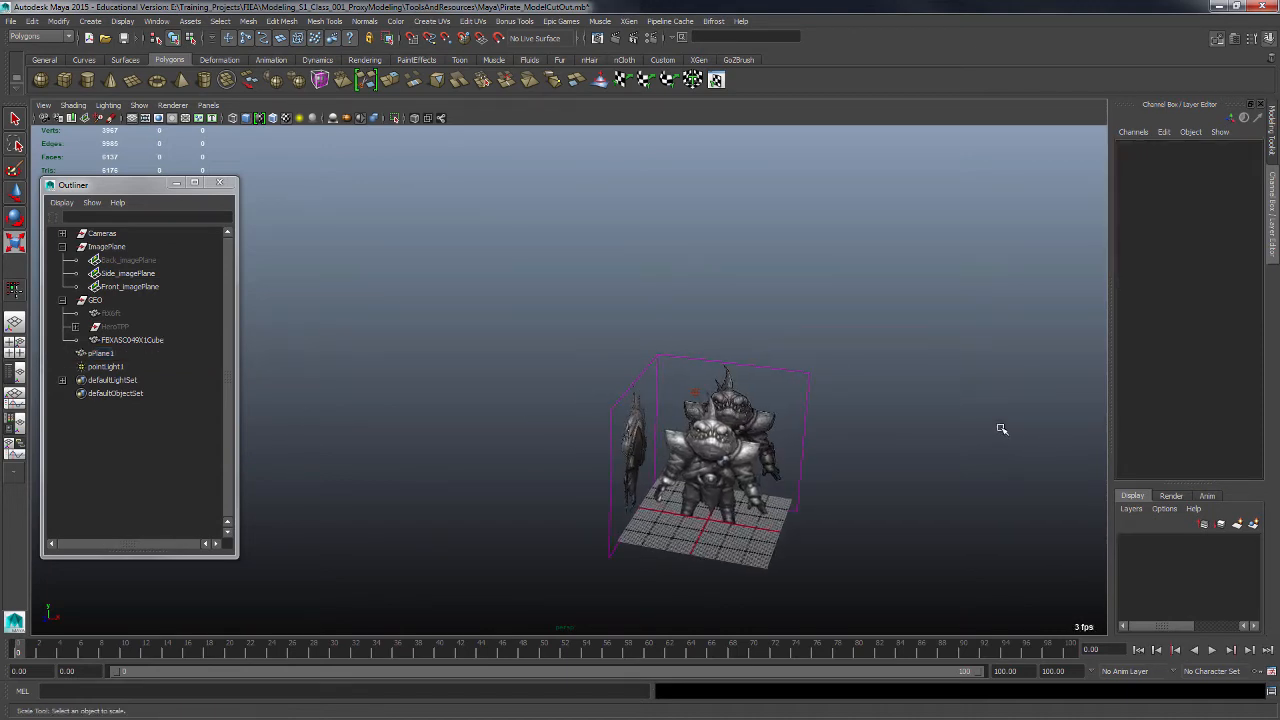
{"action": "middle_click_drag", "start_coordinate": [920, 407], "coordinate": [794, 317], "text": "alt"}
{"action": "right_click_drag", "start_coordinate": [794, 317], "coordinate": [946, 397], "text": "alt"}
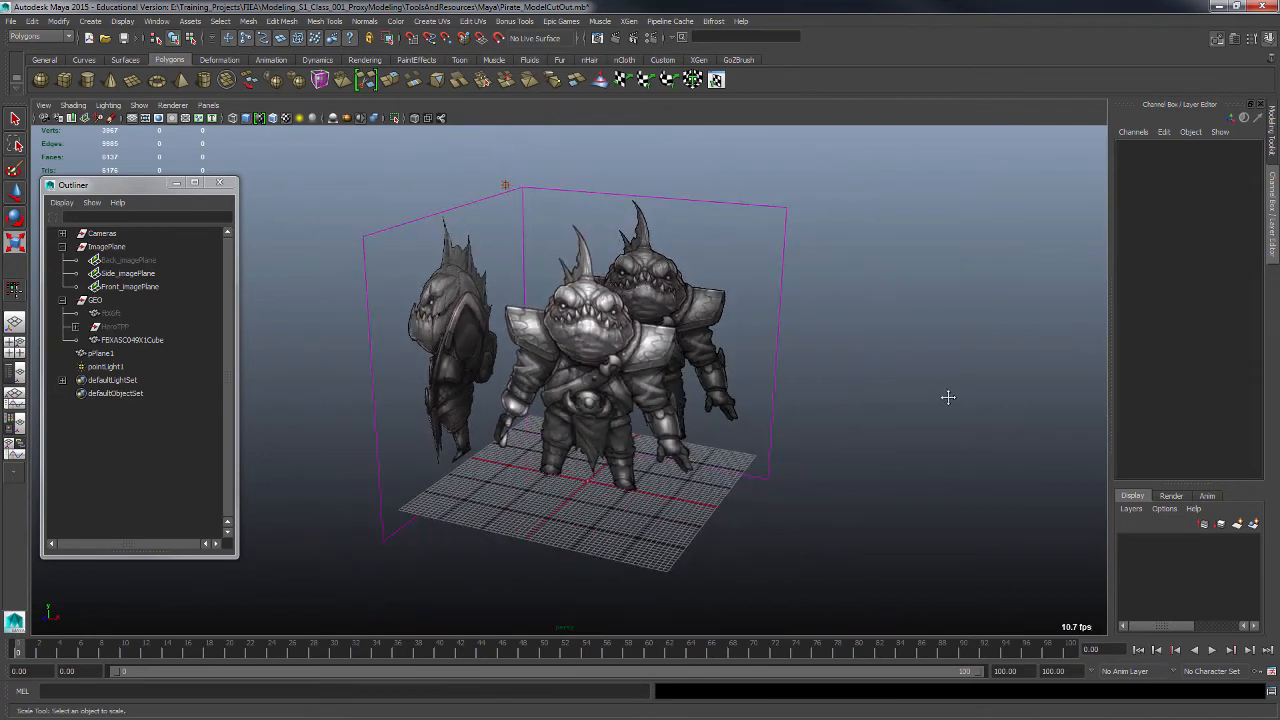
{"action": "middle_click_drag", "start_coordinate": [946, 397], "coordinate": [1014, 423], "text": "alt"}
{"action": "left_click_drag", "start_coordinate": [1014, 423], "coordinate": [972, 411], "text": "alt"}
{"action": "left_click", "coordinate": [705, 384]}
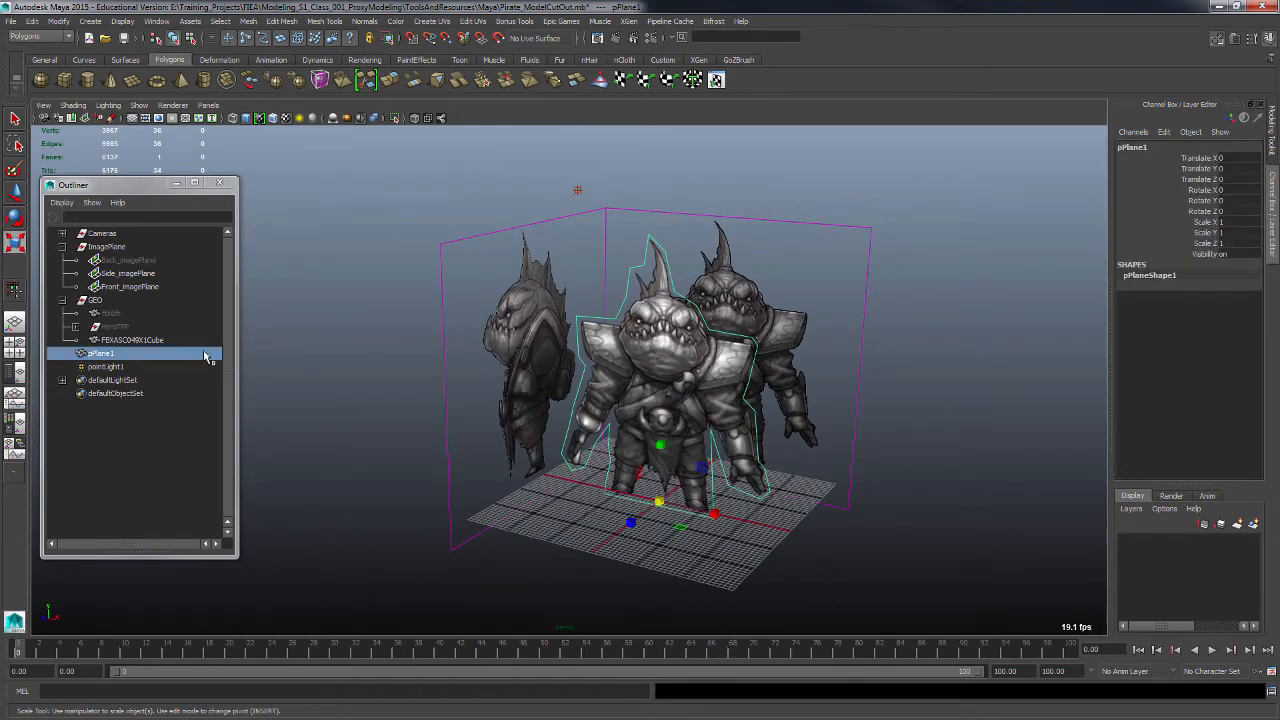
{"action": "double_click", "coordinate": [113, 355]}
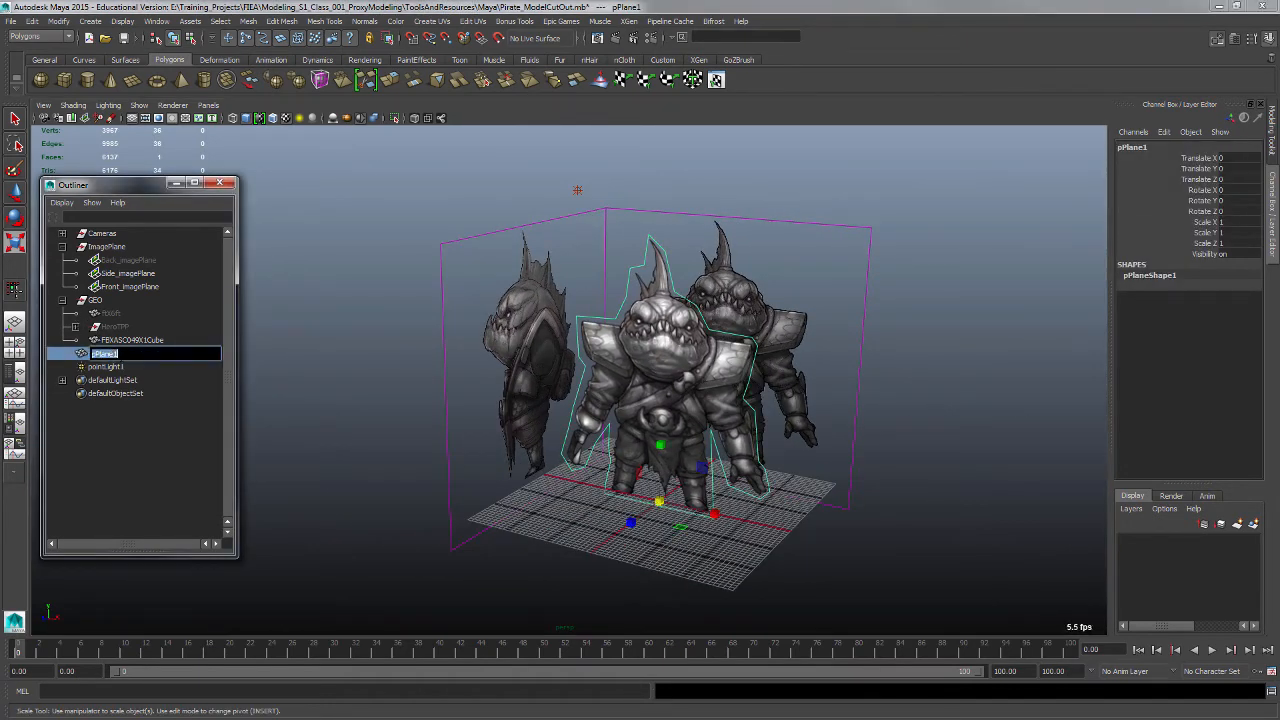
{"action": "type", "text": "Pirate_Board_ScaleRef"}
{"action": "key", "text": "Return"}
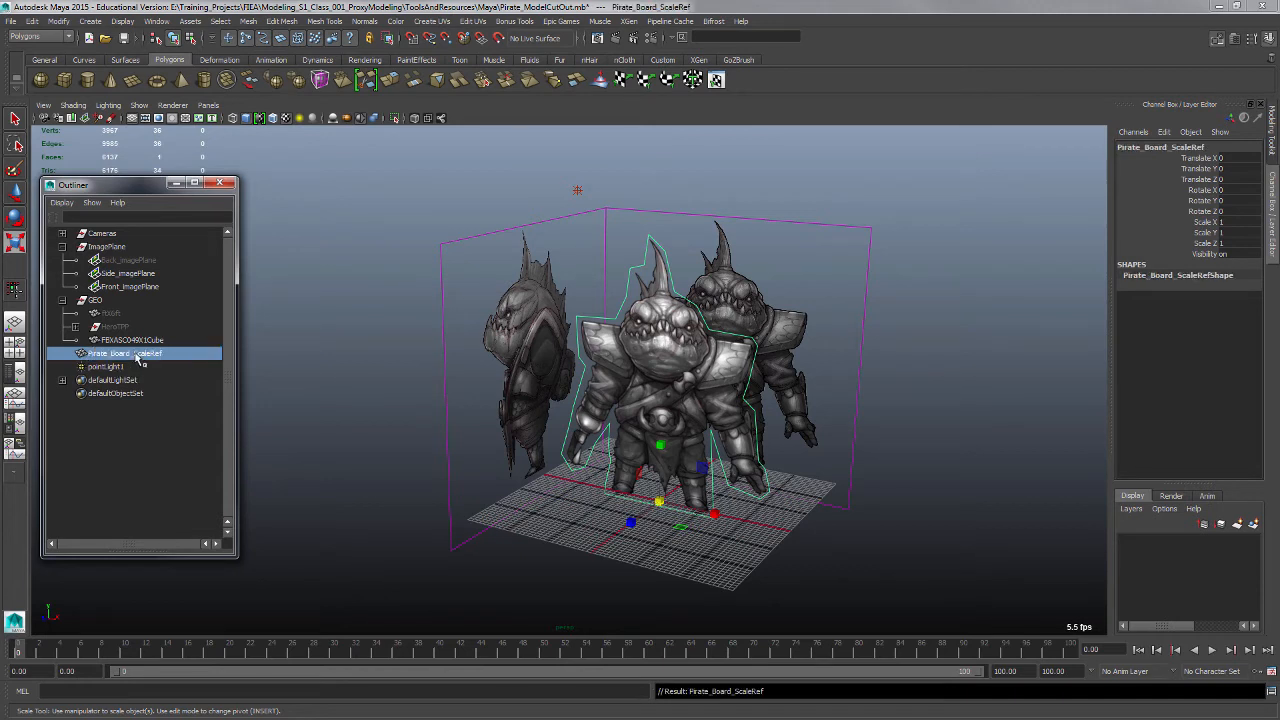
- Parent Pirate_Board_ScaleRef under the GEO group, and collapse the GEO and ImagePlane groups
{"action": "left_click_drag", "start_coordinate": [138, 358], "coordinate": [98, 309]}
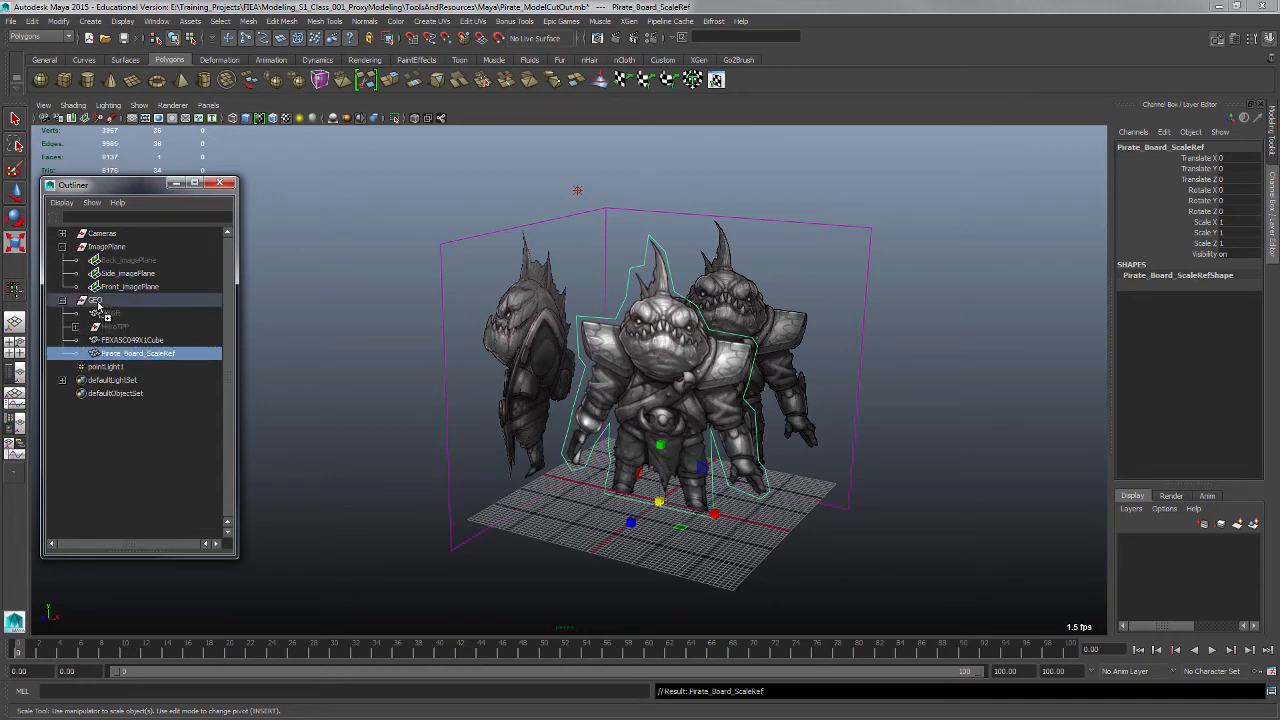
{"action": "left_click", "coordinate": [62, 300]}
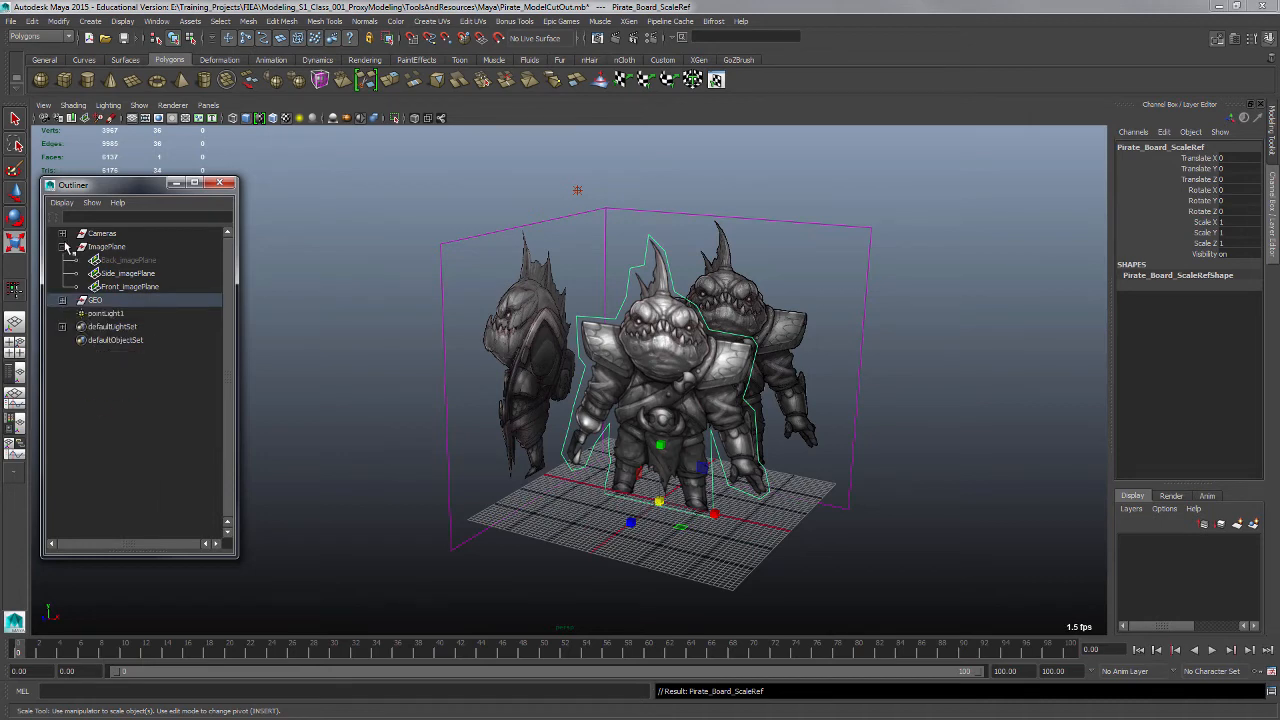
{"action": "left_click", "coordinate": [62, 246]}
- Put the point light in its own group and name that group Lights
{"action": "left_click", "coordinate": [162, 312]}
{"action": "left_click", "coordinate": [108, 274]}
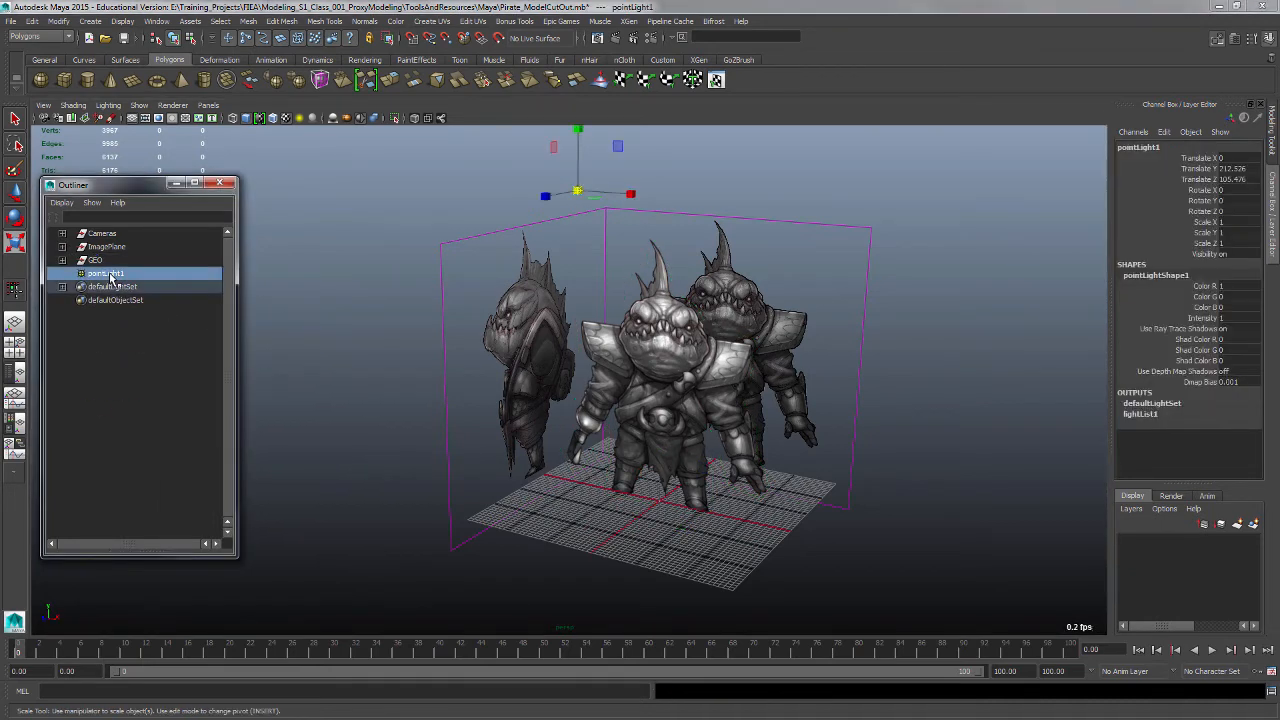
{"action": "left_click", "coordinate": [95, 260]}
{"action": "left_click", "coordinate": [104, 275]}
{"action": "key", "text": "ctrl+g"}
{"action": "double_click", "coordinate": [103, 274]}
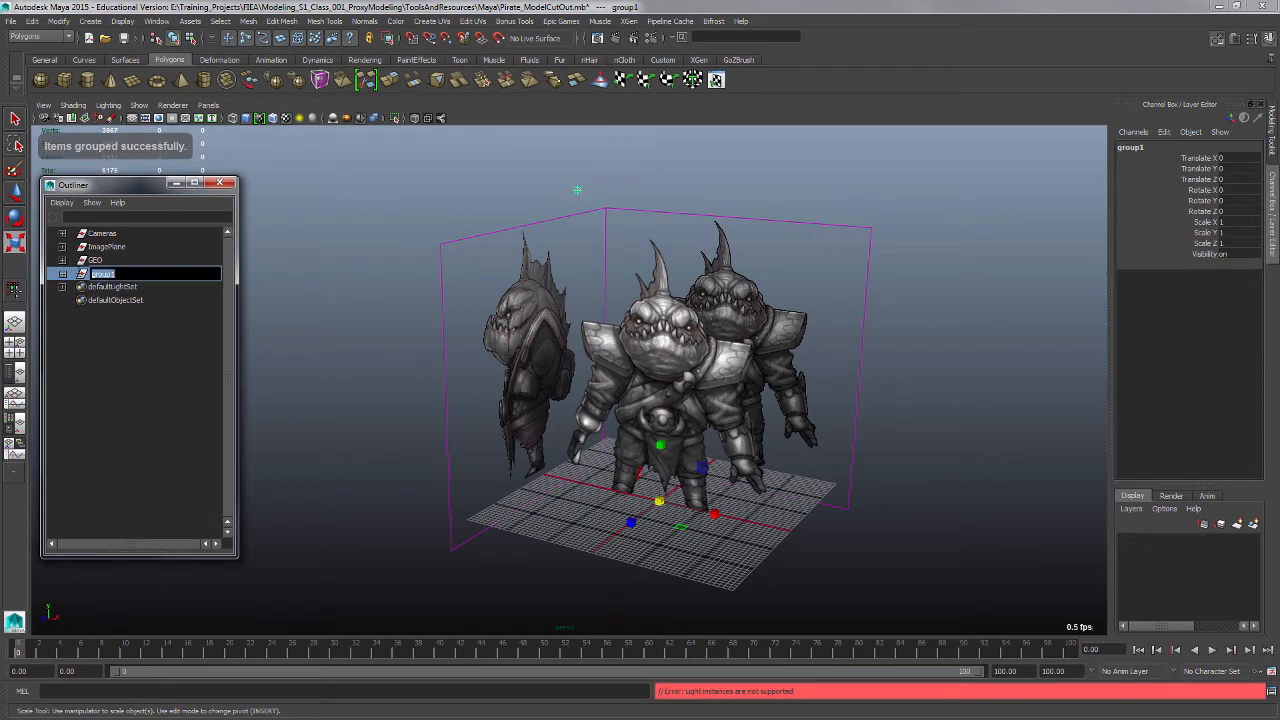
{"action": "type", "text": "Lights"}
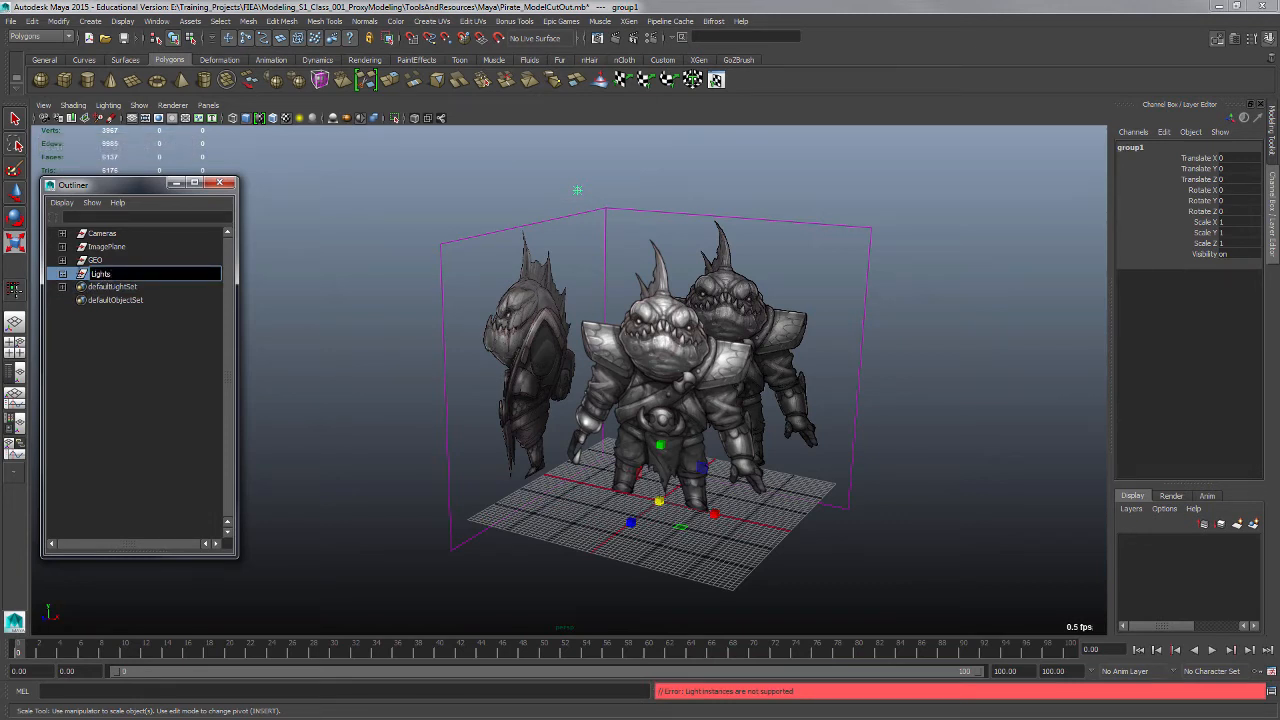
{"action": "key", "text": "Return"}
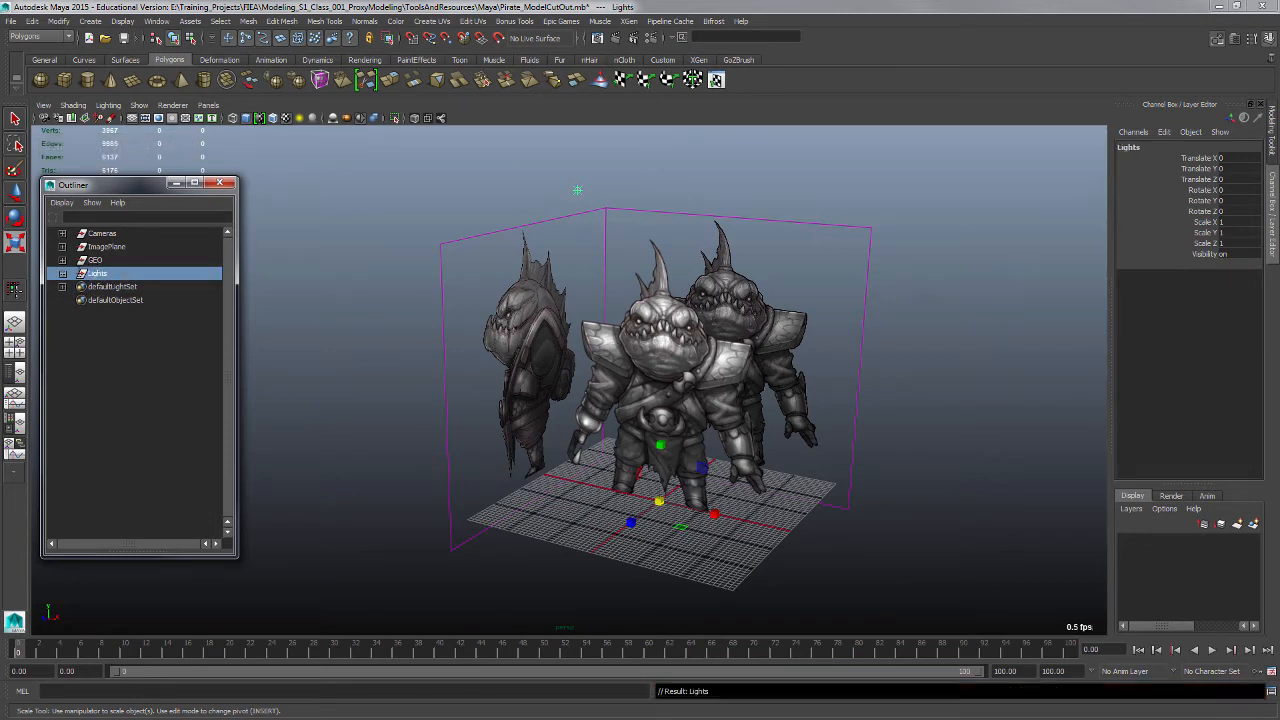
- Clear the selection and save the scene
{"action": "left_click", "coordinate": [300, 365]}
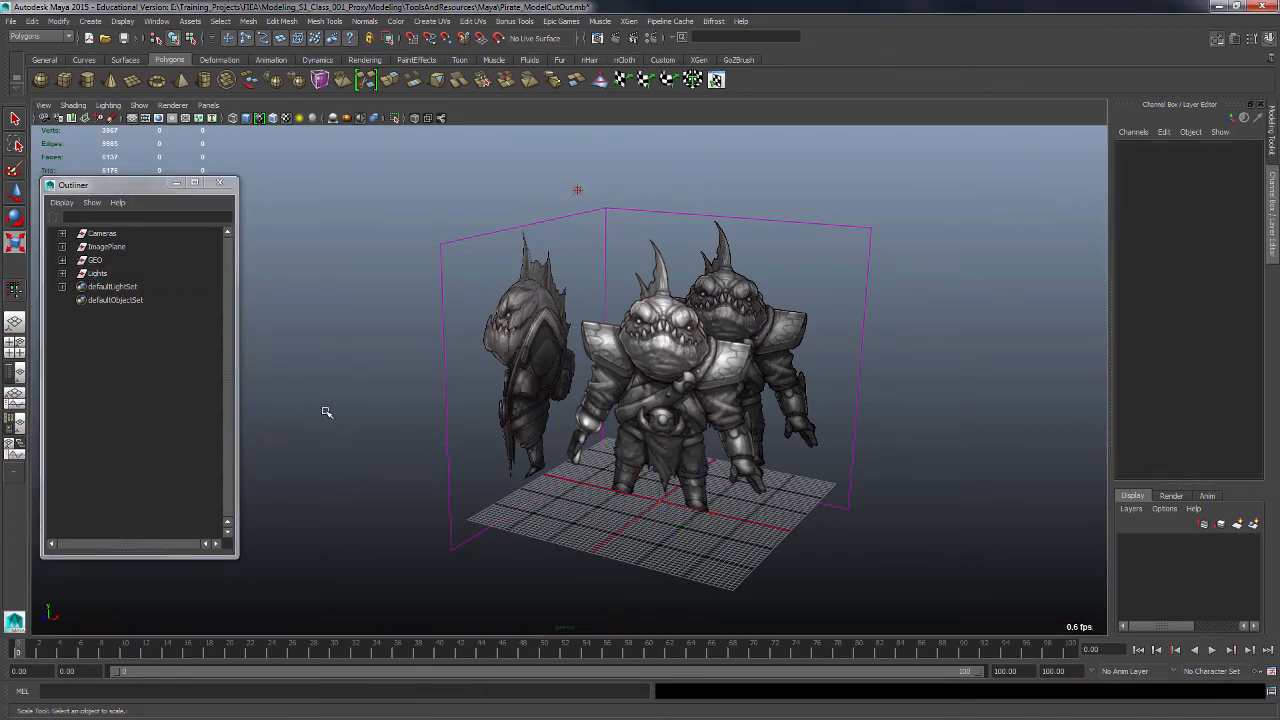
{"action": "middle_click_drag", "start_coordinate": [442, 416], "coordinate": [309, 414], "text": "alt"}
{"action": "right_click_drag", "start_coordinate": [309, 414], "coordinate": [426, 450], "text": "alt"}
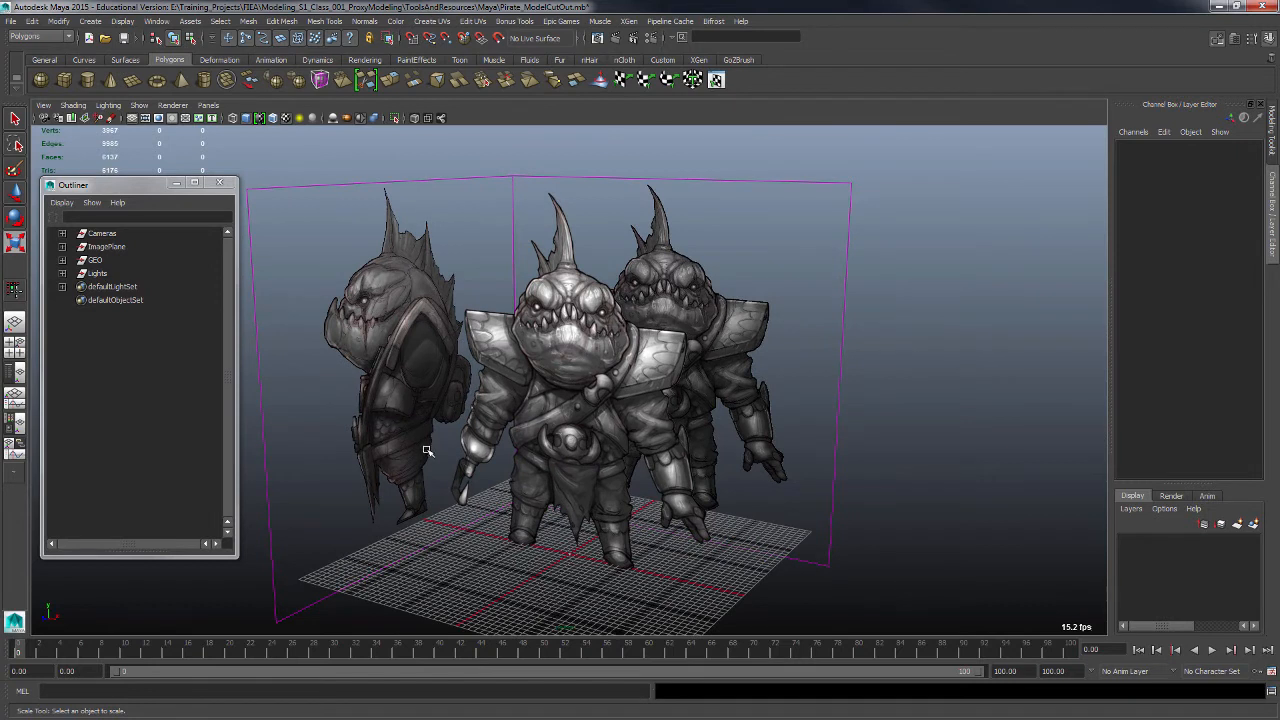
{"action": "key", "text": "ctrl+s"}
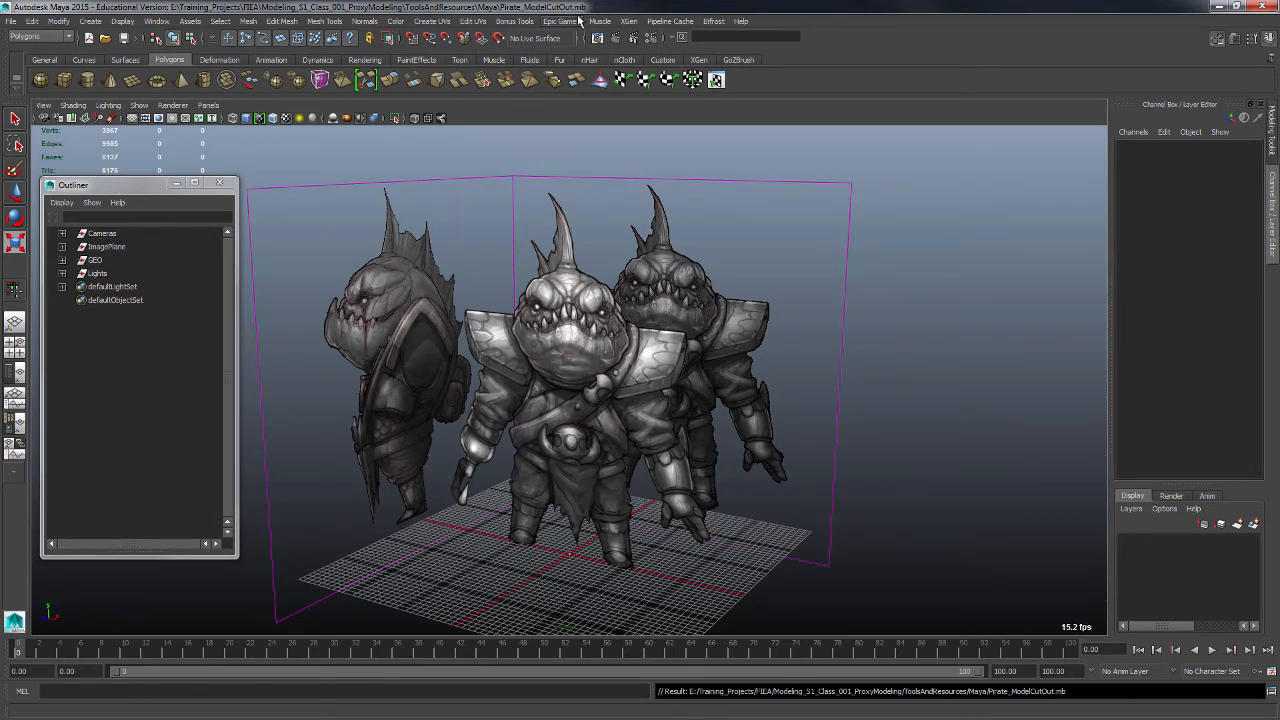
- Check the pirate cutout in the four-view layout and in perspective, with the grid hidden and shown again
{"action": "left_click", "coordinate": [541, 490]}
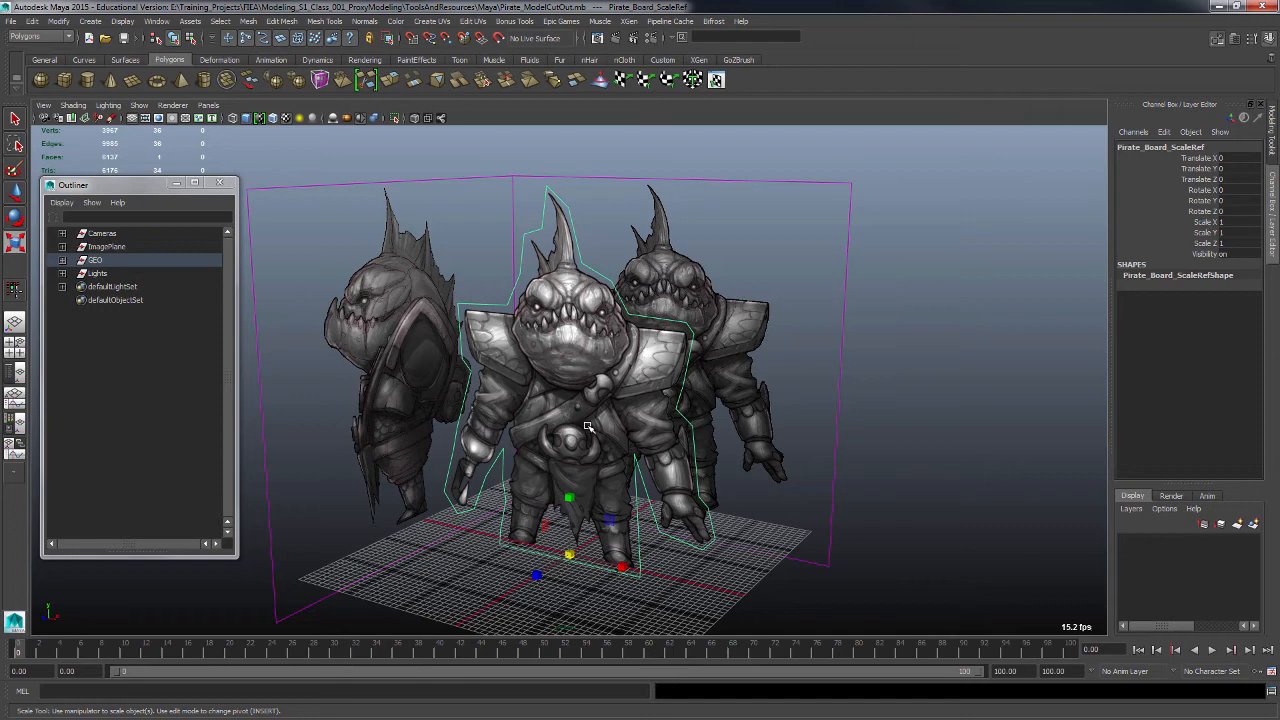
{"action": "key", "text": "space"}
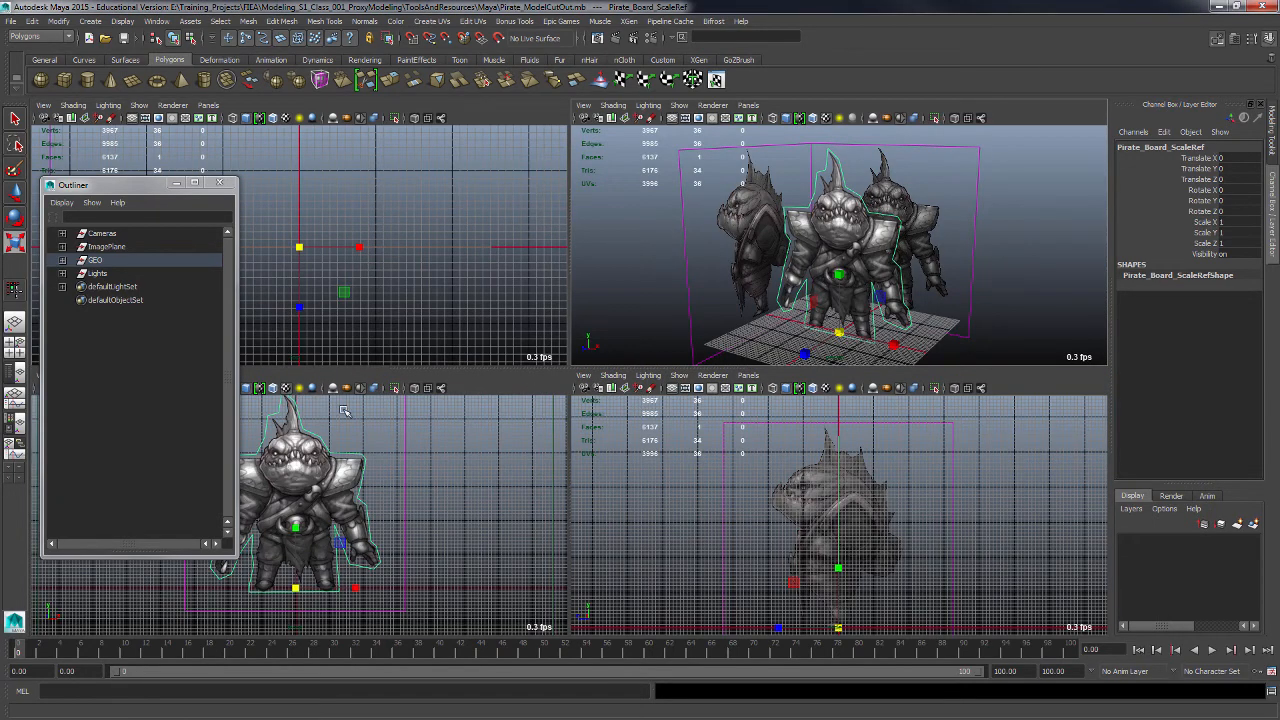
{"action": "scroll", "coordinate": [300, 515], "scroll_direction": "up", "scroll_amount": 2}
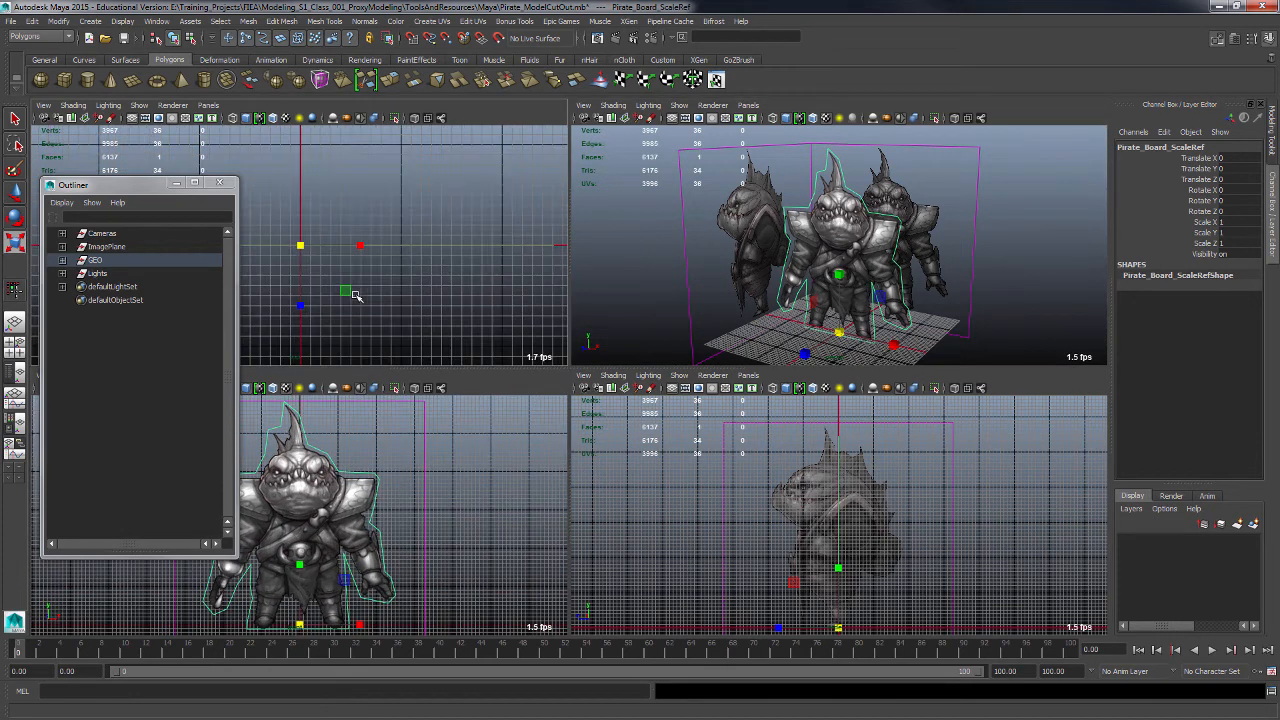
{"action": "scroll", "coordinate": [769, 479], "scroll_direction": "up", "scroll_amount": 1}
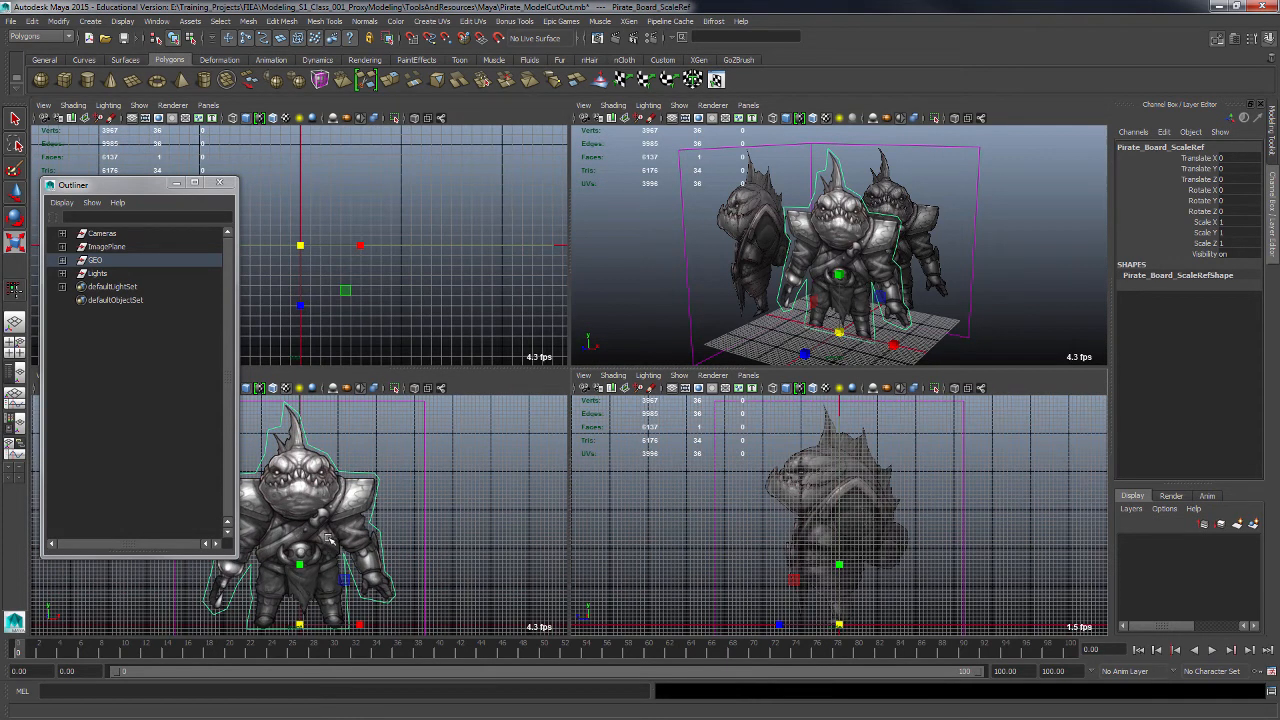
{"action": "key", "text": "space"}
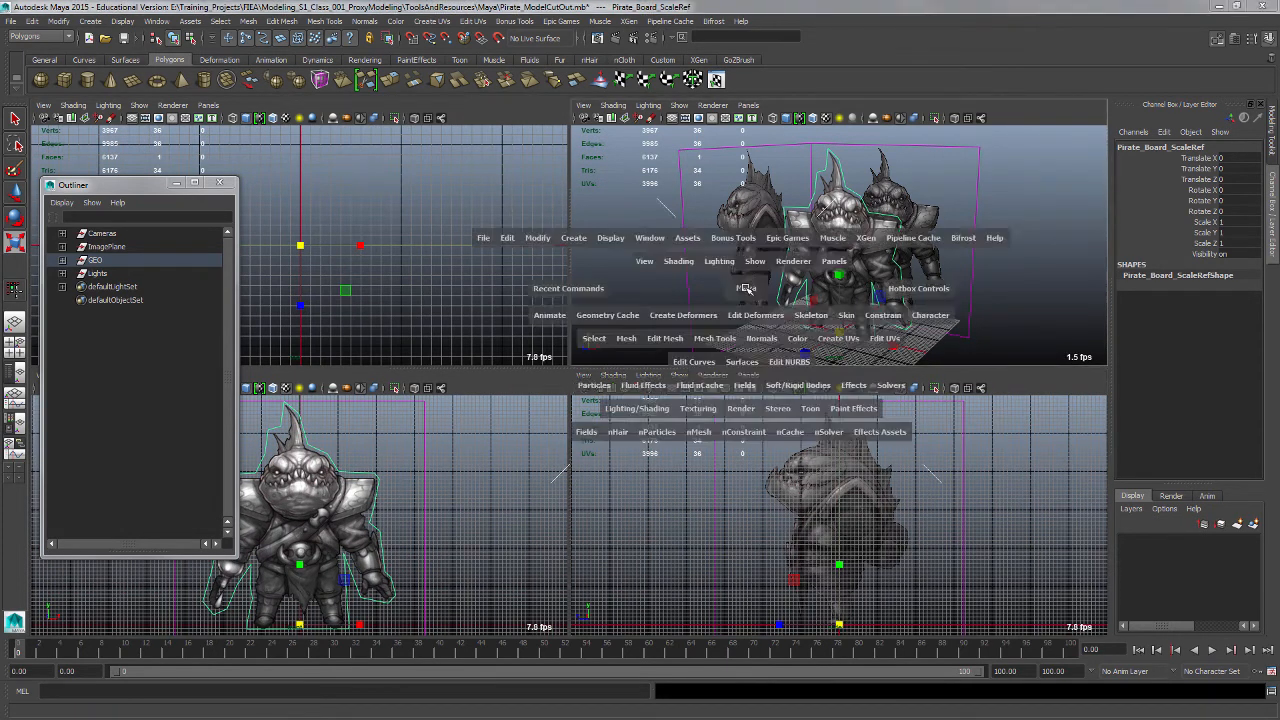
{"action": "left_click", "coordinate": [981, 355]}
{"action": "left_click_drag", "start_coordinate": [877, 411], "coordinate": [915, 400], "text": "alt"}
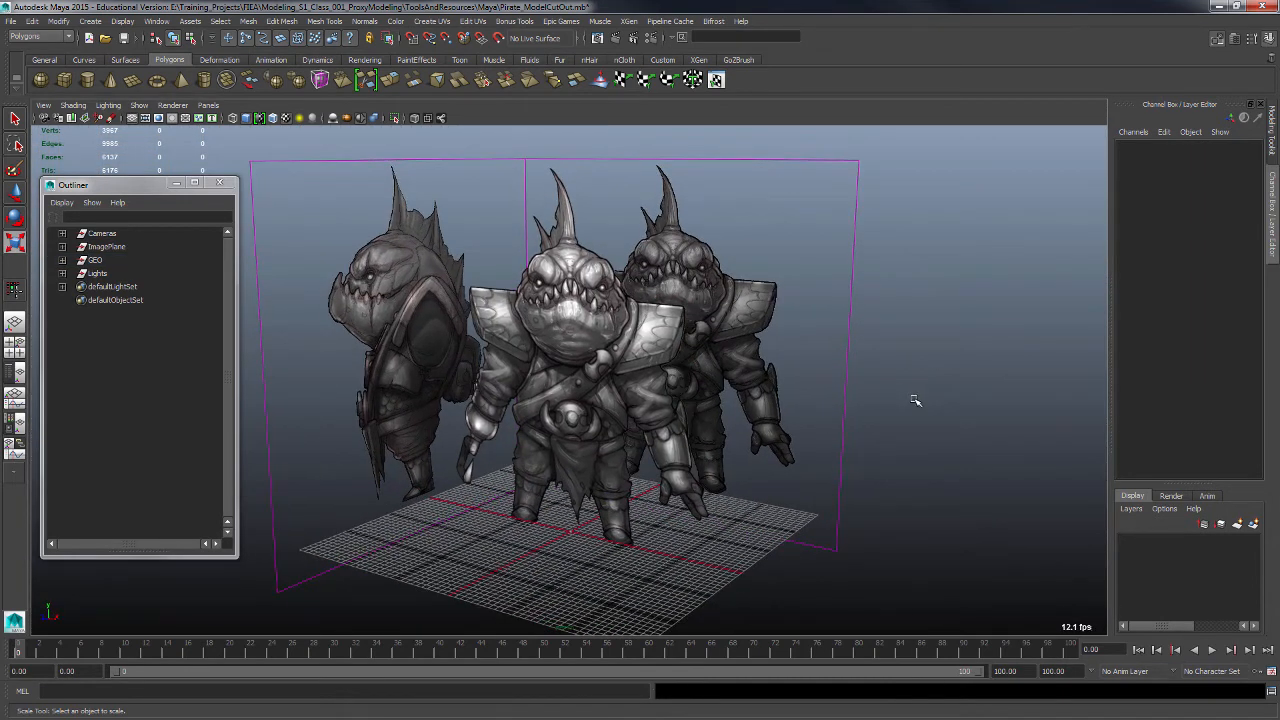
{"action": "scroll", "coordinate": [947, 424], "scroll_direction": "up", "scroll_amount": 1}
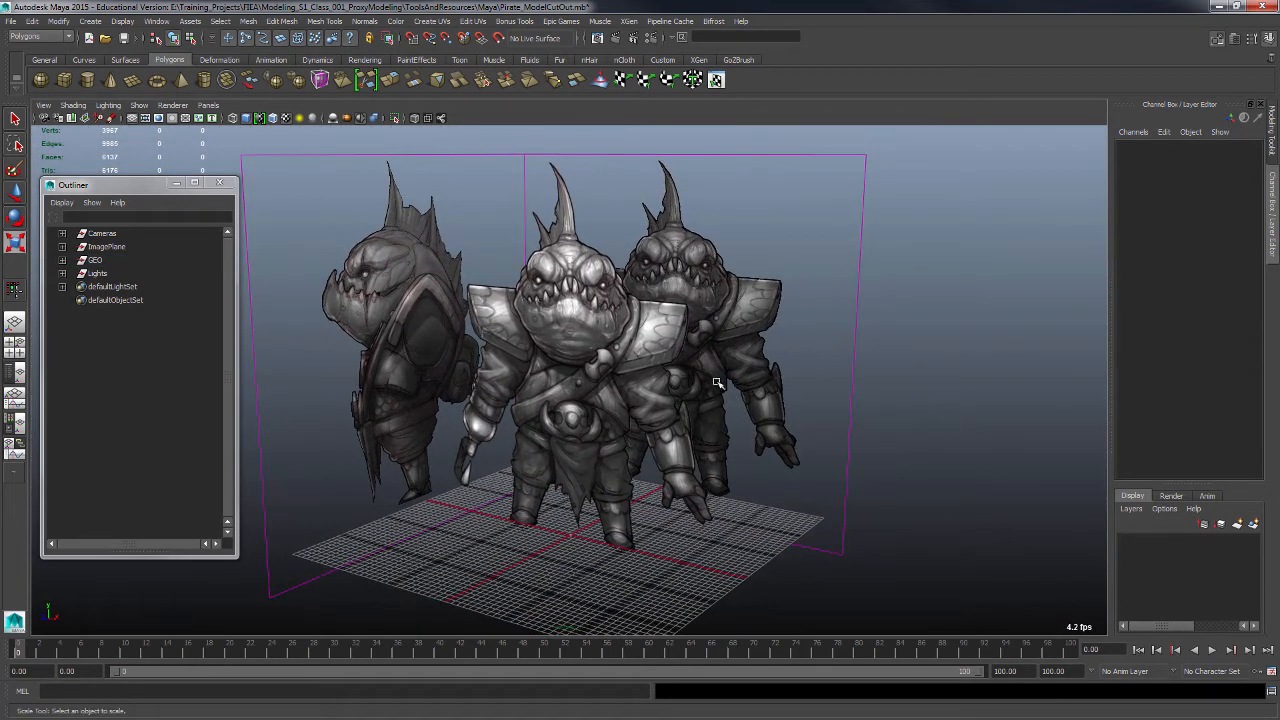
{"action": "left_click", "coordinate": [131, 117]}
{"action": "left_click_drag", "start_coordinate": [854, 403], "coordinate": [850, 403], "text": "alt"}
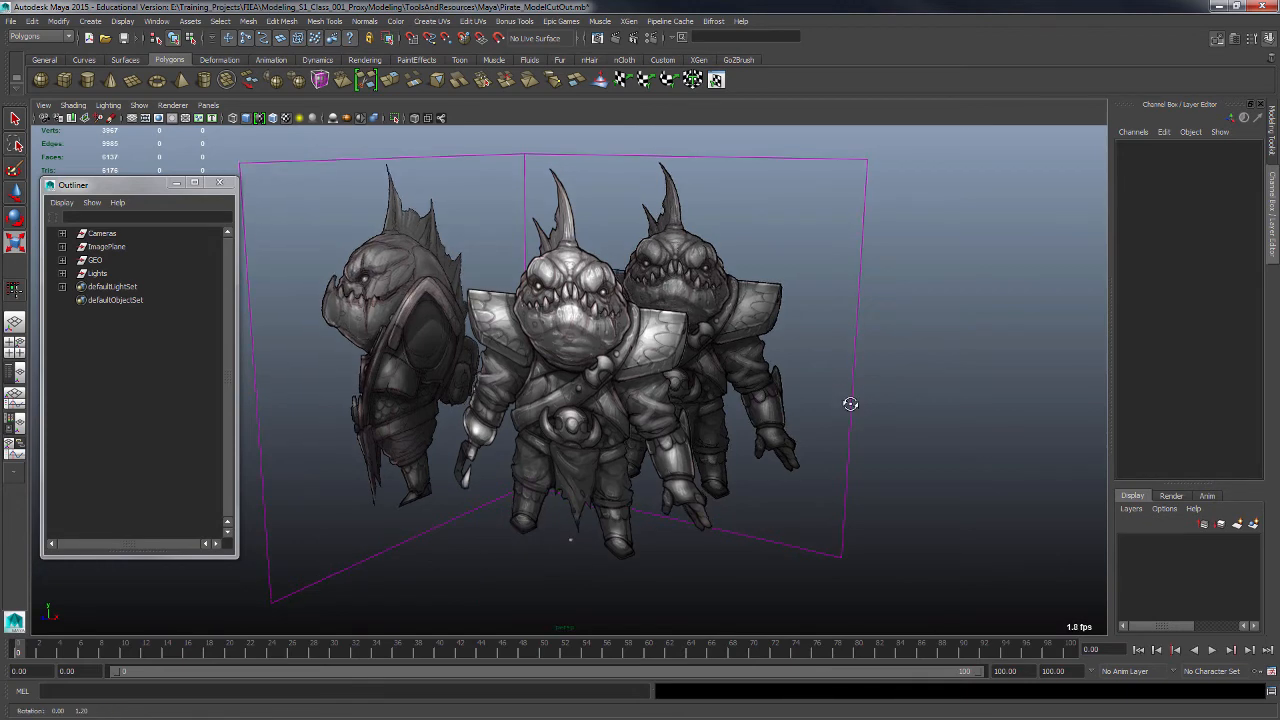
{"action": "left_click", "coordinate": [131, 117]}
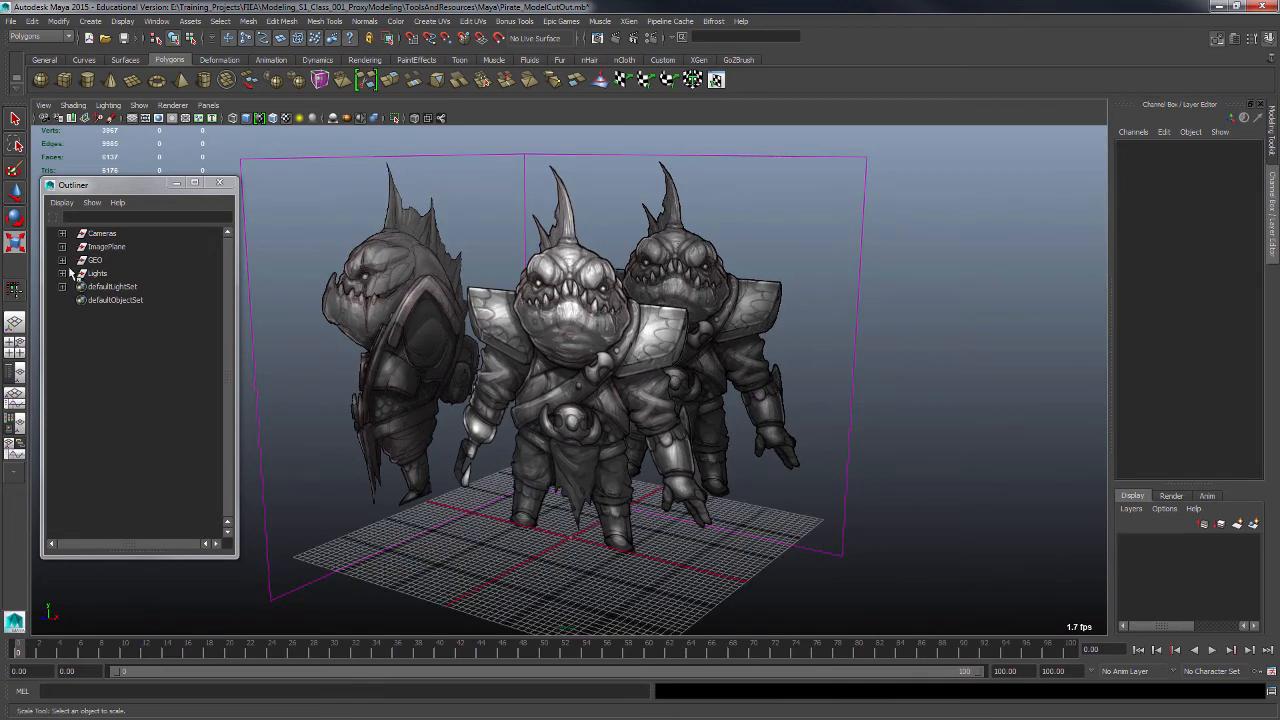
- Hide FBXASC049X1Cube in the GEO group and save the scene
{"action": "left_click", "coordinate": [62, 260]}
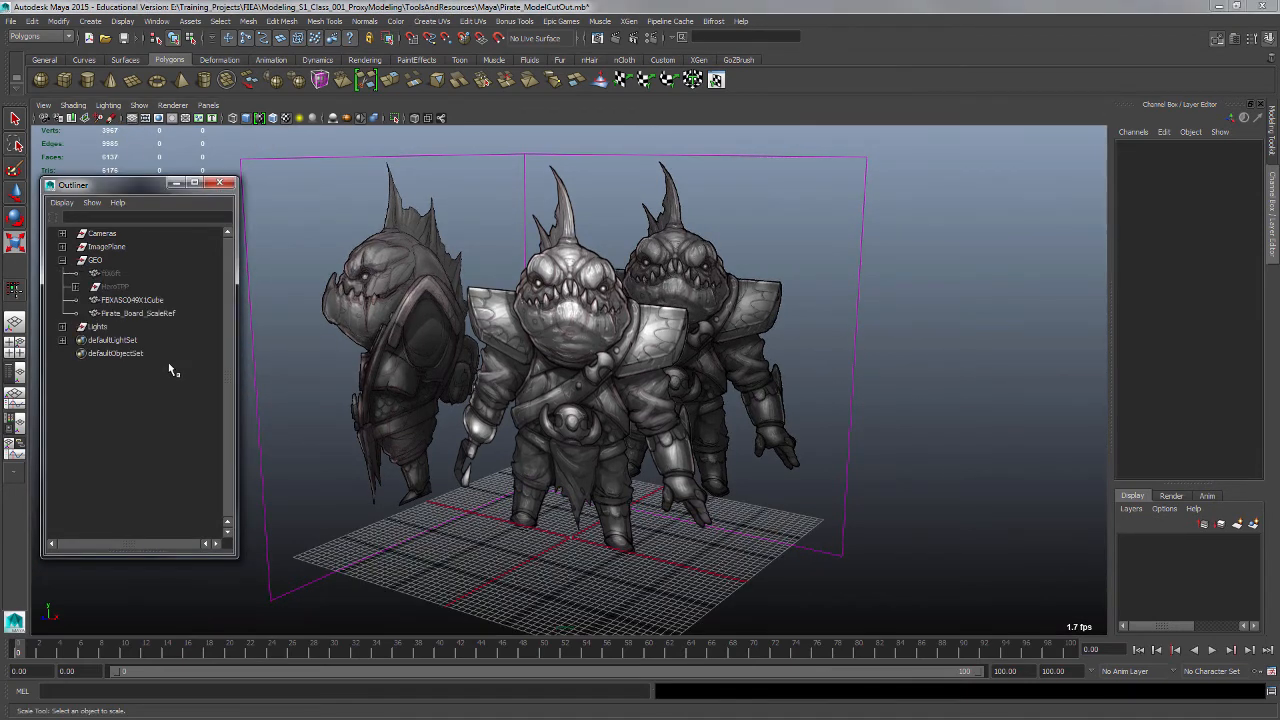
{"action": "left_click", "coordinate": [130, 300]}
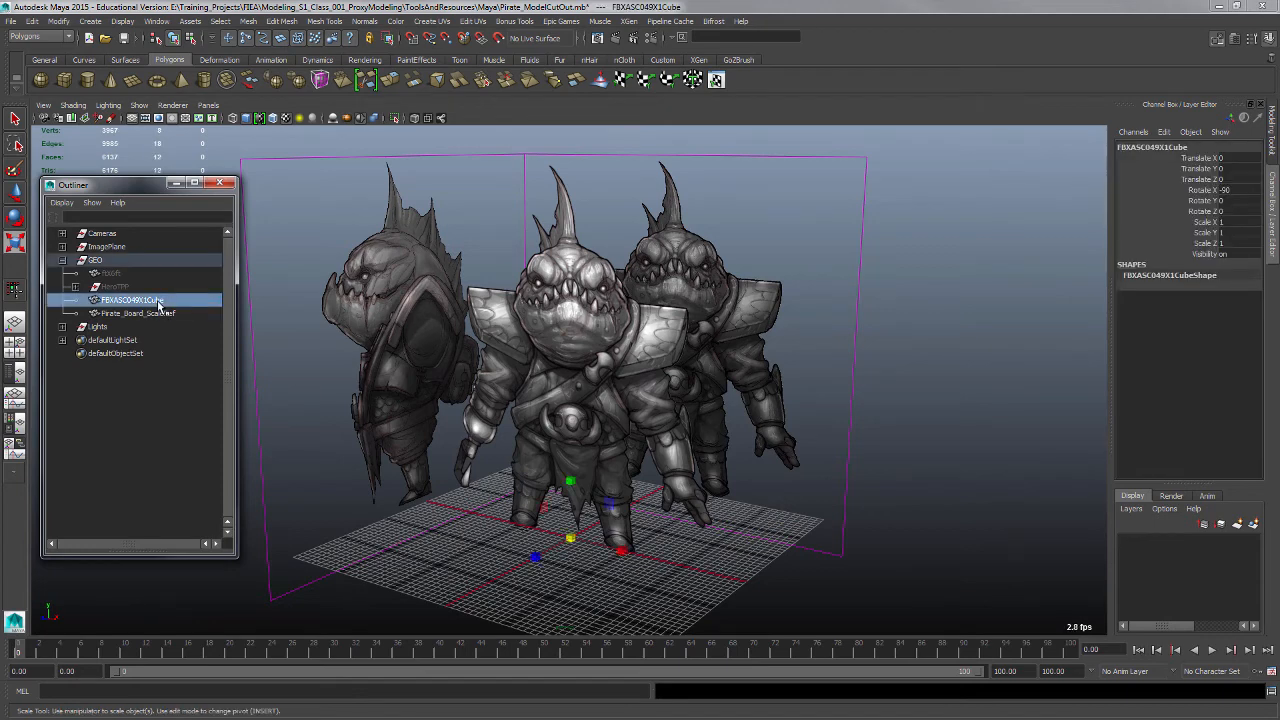
{"action": "key", "text": "ctrl+h"}
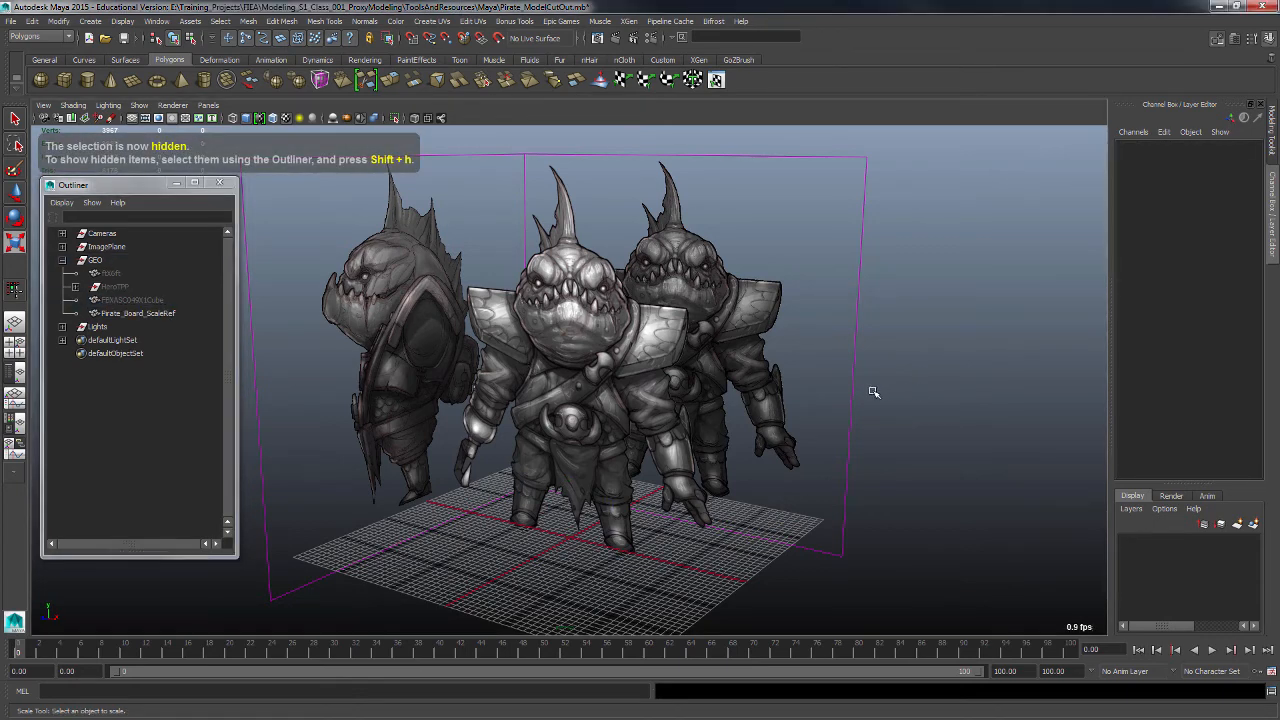
{"action": "middle_click_drag", "start_coordinate": [875, 386], "coordinate": [882, 387], "text": "alt"}
{"action": "key", "text": "ctrl+s"}
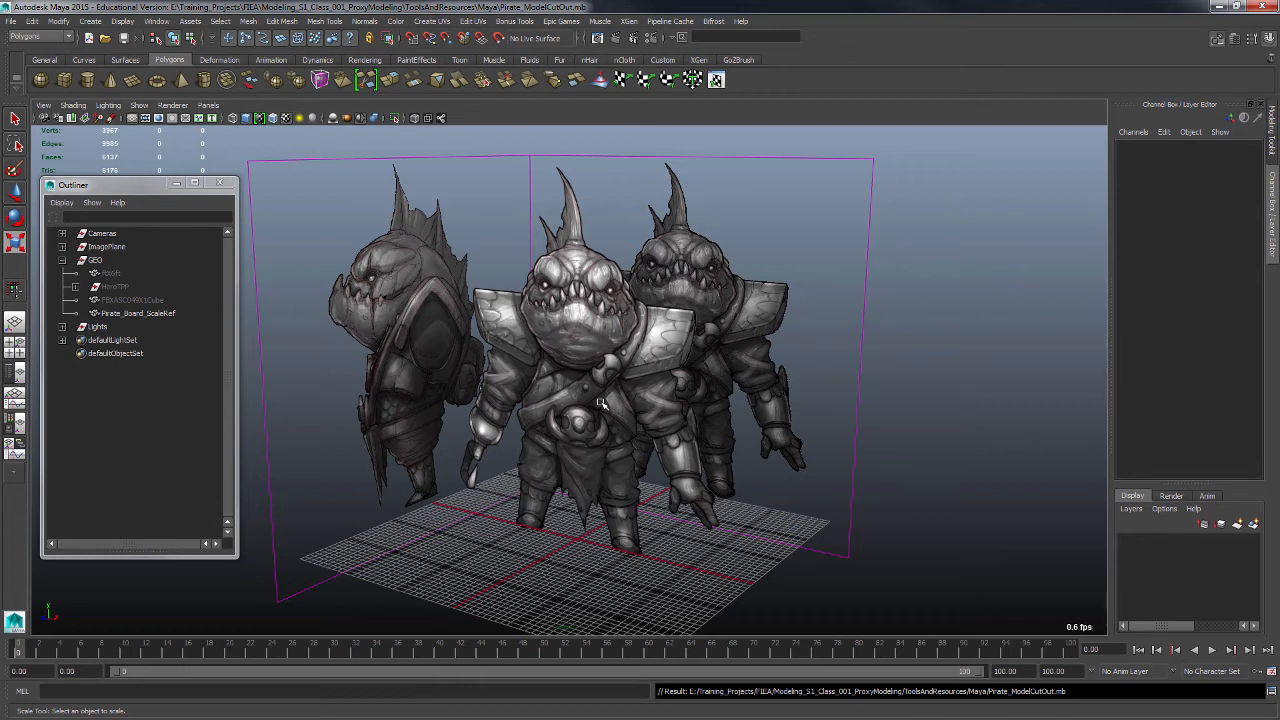
- Open the UV Texture Editor for Pirate_Board_ScaleRef and examine its full UV outline over the pirate texture
{"action": "left_click", "coordinate": [604, 422]}
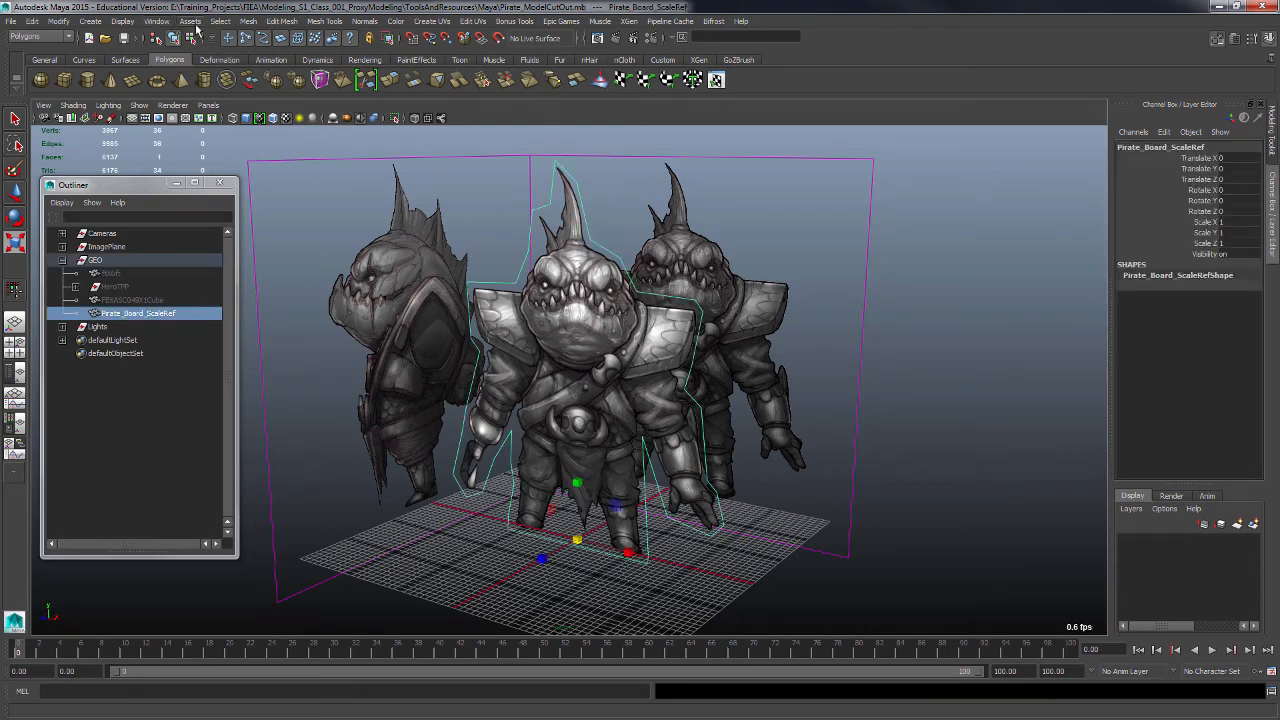
{"action": "left_click", "coordinate": [160, 21]}
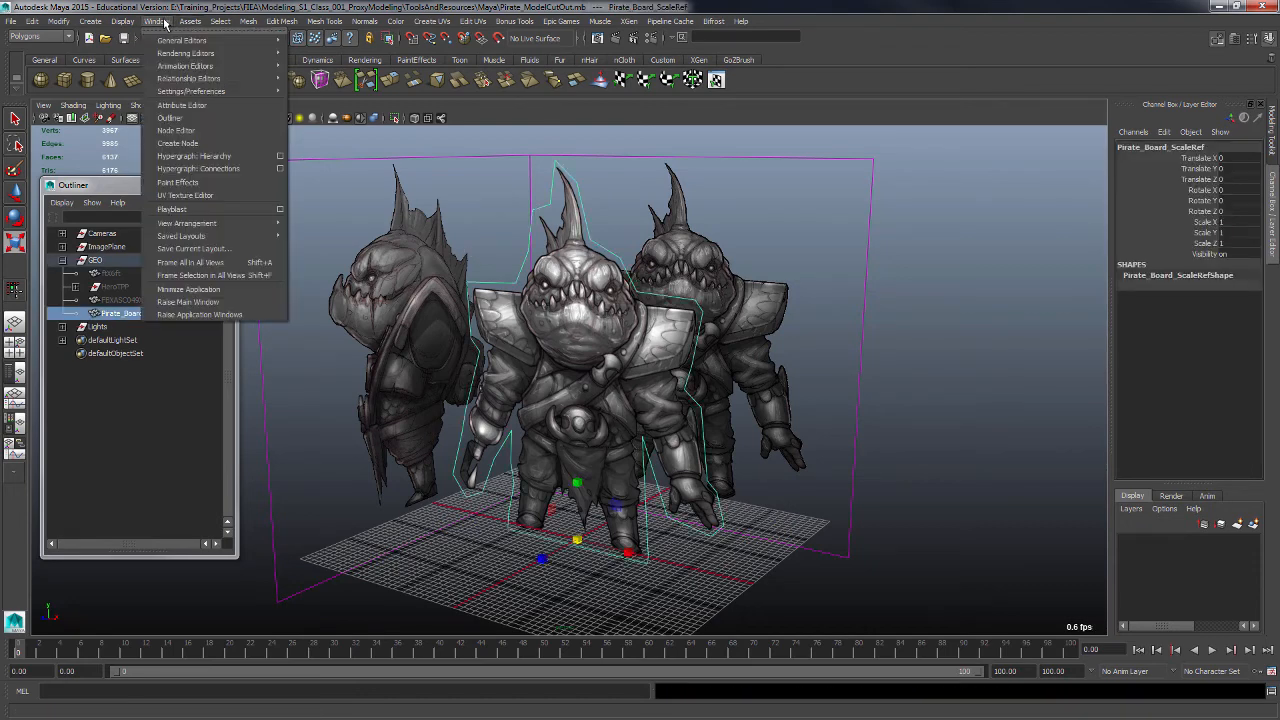
{"action": "left_click", "coordinate": [232, 199]}
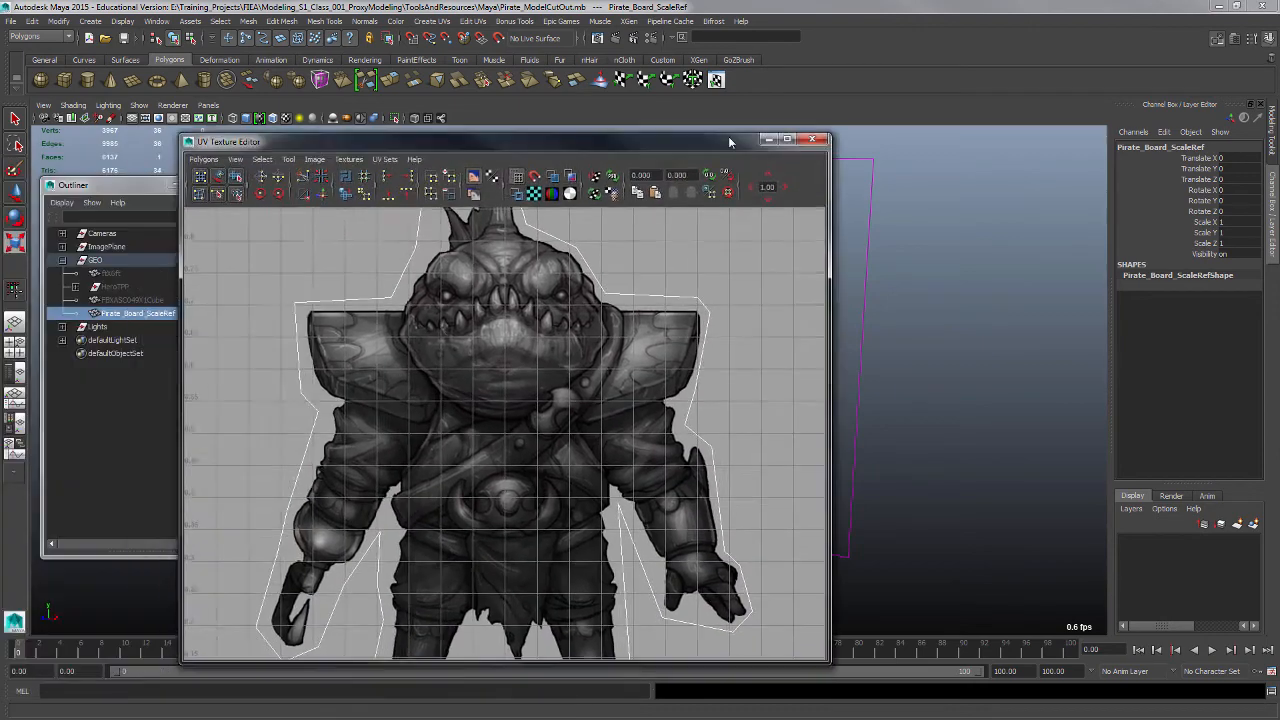
{"action": "scroll", "coordinate": [640, 309], "scroll_direction": "down", "scroll_amount": 3}
{"action": "middle_click_drag", "start_coordinate": [660, 360], "coordinate": [633, 331], "text": "alt"}
{"action": "right_click_drag", "start_coordinate": [617, 456], "coordinate": [589, 439], "text": "alt"}
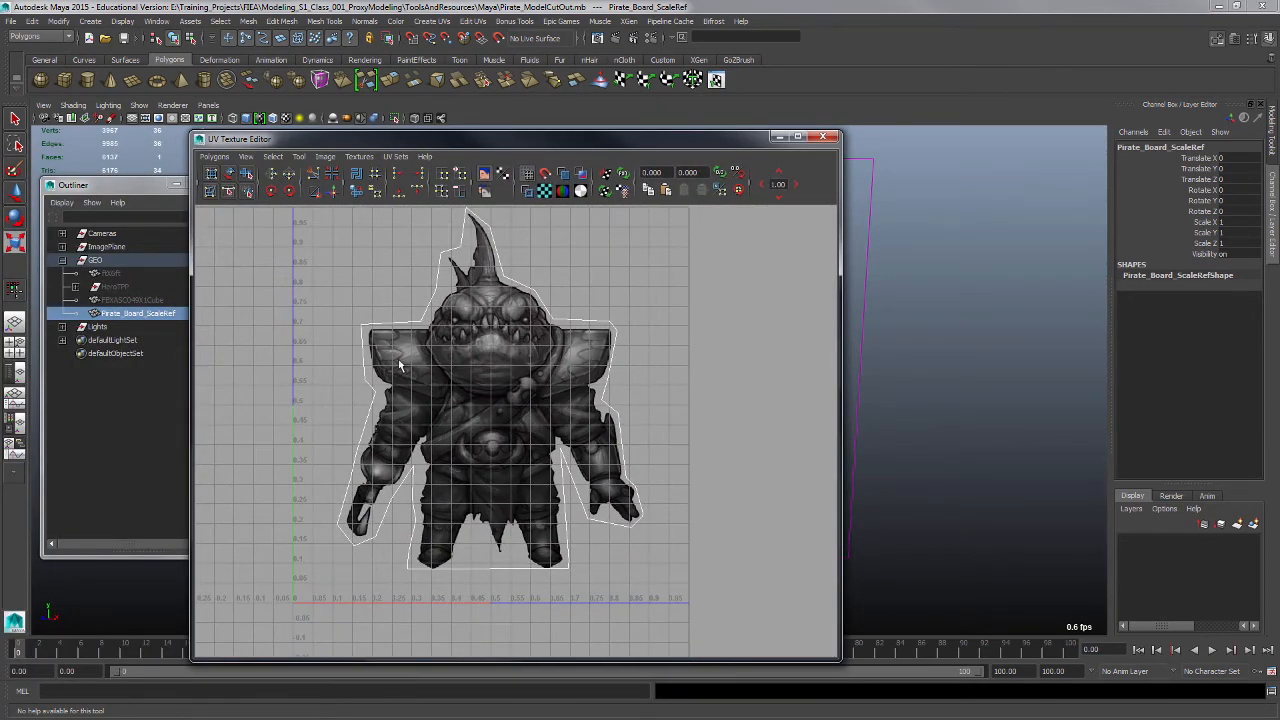
- Examine the pirate texture's face up close in the UV Texture Editor and return to the full UV outline
{"action": "middle_click_drag", "start_coordinate": [480, 345], "coordinate": [466, 359], "text": "alt"}
{"action": "right_click_drag", "start_coordinate": [372, 298], "coordinate": [668, 450], "text": "alt"}
{"action": "middle_click_drag", "start_coordinate": [452, 300], "coordinate": [492, 417], "text": "alt"}
{"action": "right_click_drag", "start_coordinate": [405, 337], "coordinate": [563, 427], "text": "alt"}
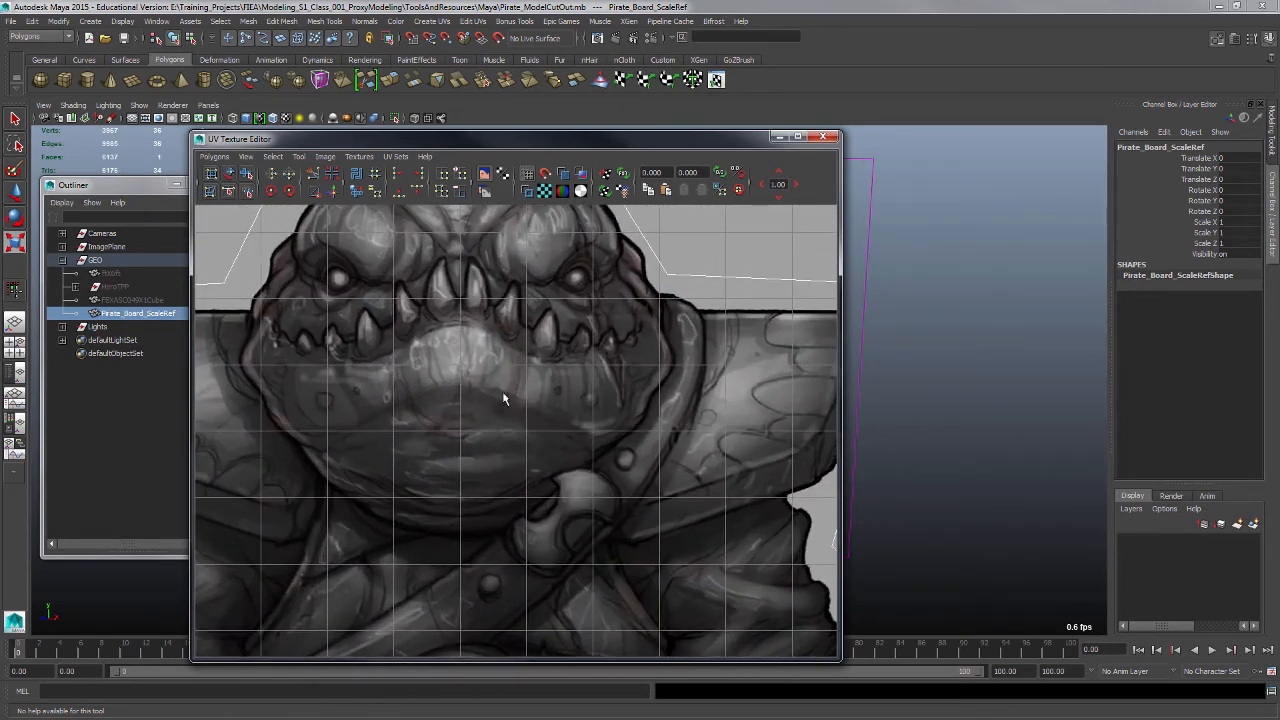
{"action": "scroll", "coordinate": [619, 480], "scroll_direction": "down", "scroll_amount": 10}
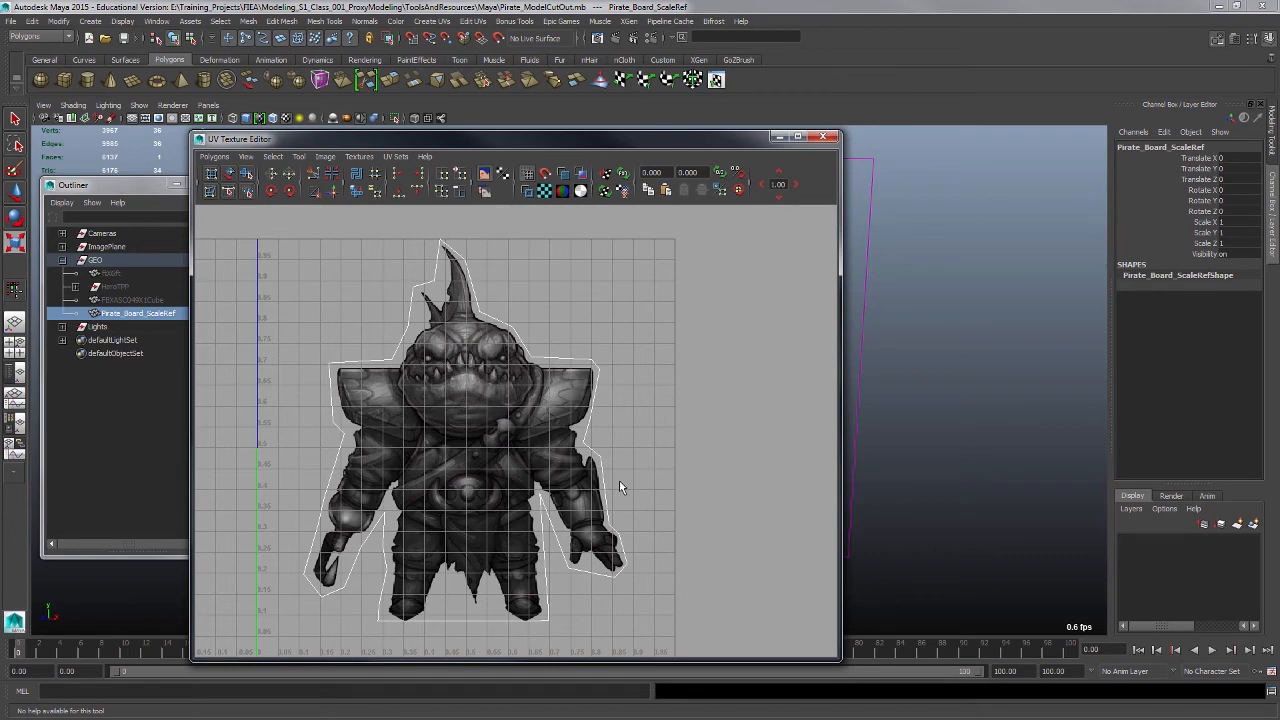
- Place the UV Texture Editor beside the cutout in the perspective view and compare the UV outline with the model
{"action": "left_click_drag", "start_coordinate": [603, 138], "coordinate": [468, 403]}
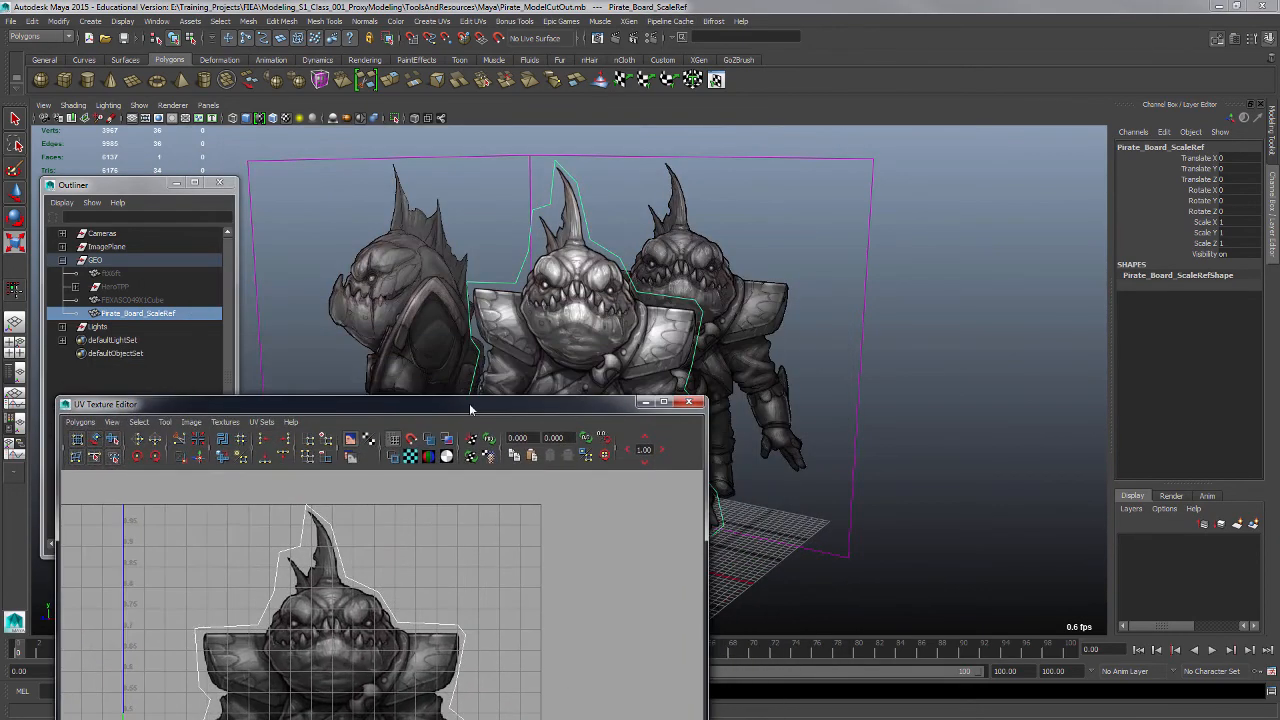
{"action": "left_click_drag", "start_coordinate": [570, 300], "coordinate": [650, 320], "text": "alt"}
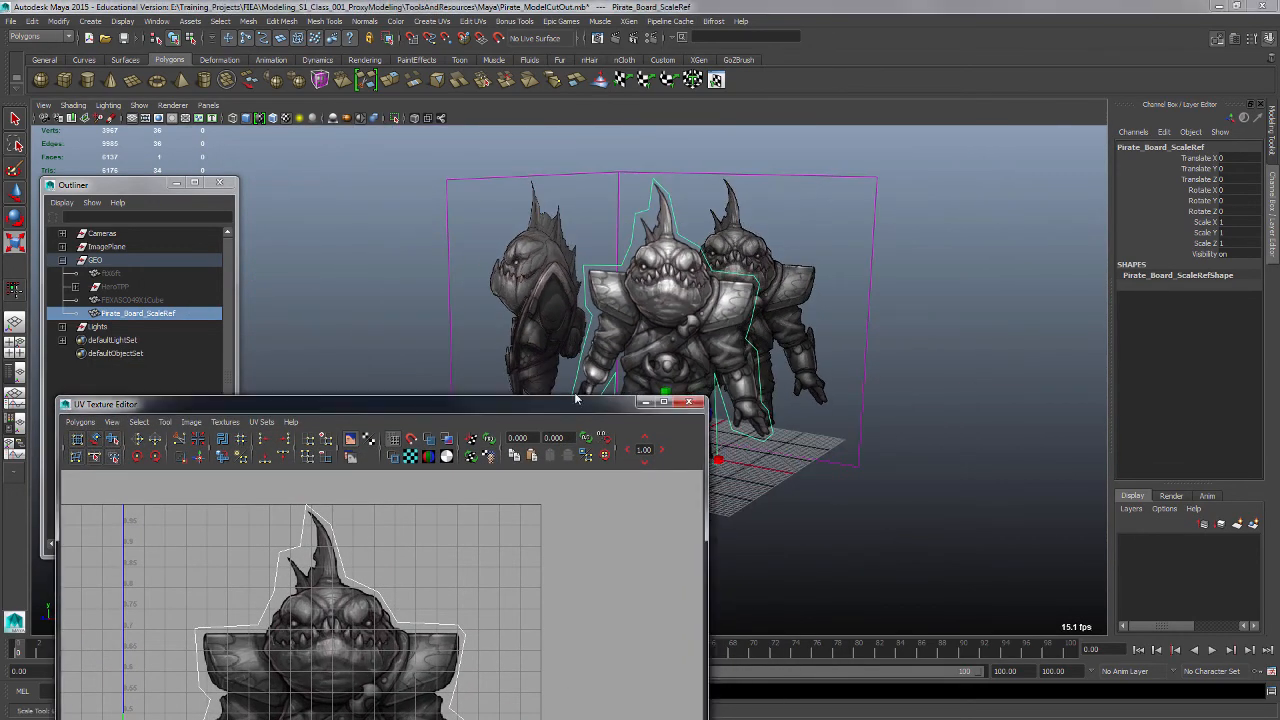
{"action": "left_click_drag", "start_coordinate": [558, 403], "coordinate": [506, 131]}
{"action": "middle_click_drag", "start_coordinate": [996, 295], "coordinate": [1000, 295], "text": "alt"}
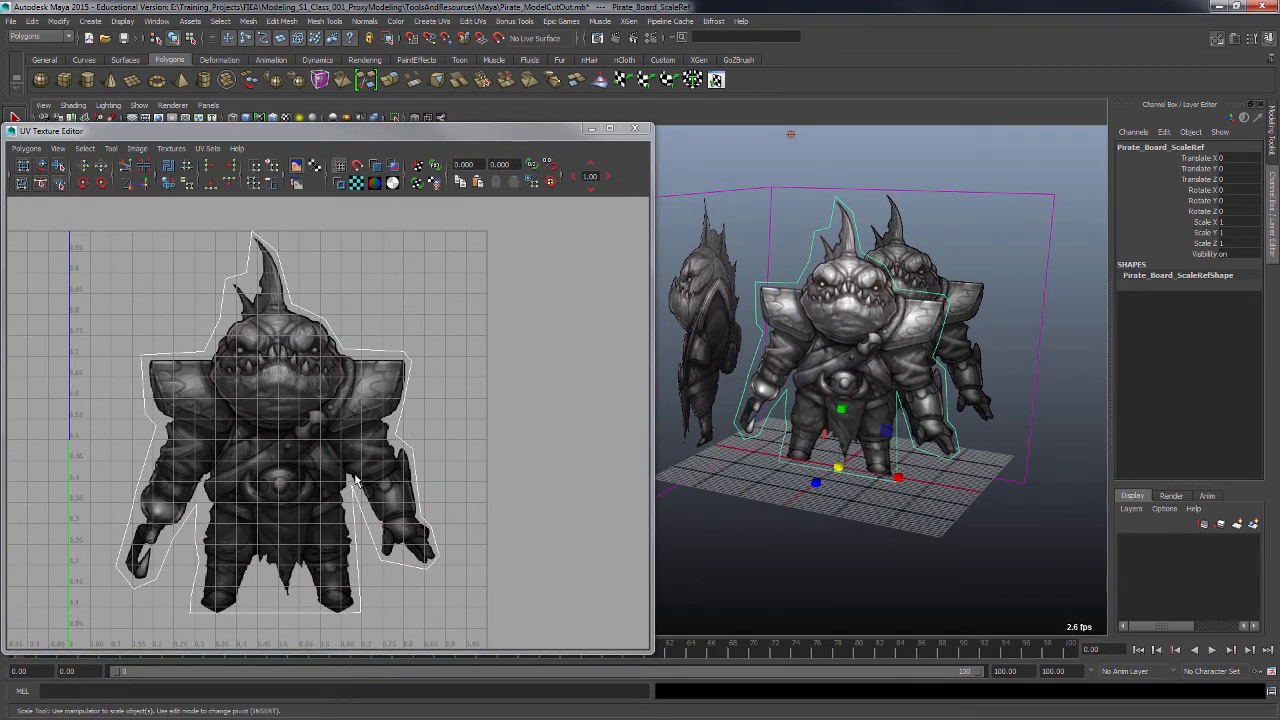
{"action": "left_click_drag", "start_coordinate": [359, 134], "coordinate": [417, 98]}
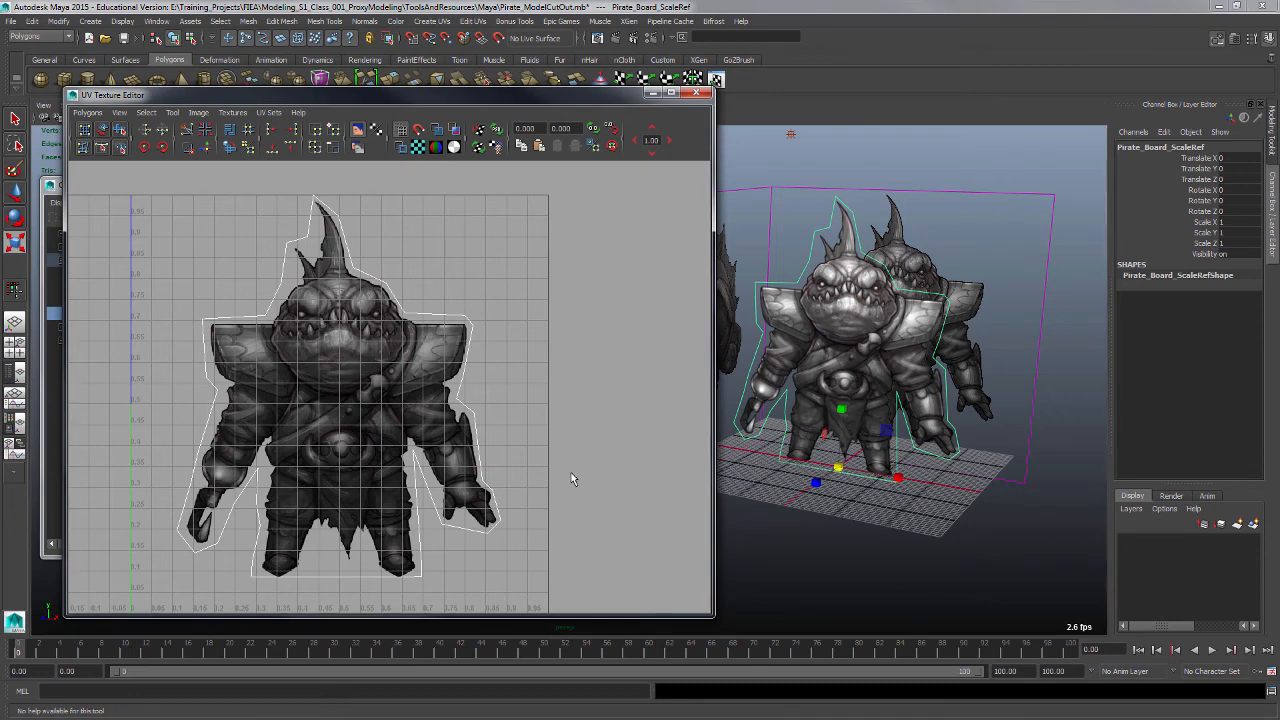
- Try shifting all of Pirate_Board_ScaleRef's UVs horizontally off the pirate texture and back again
{"action": "right_click_drag", "start_coordinate": [571, 473], "coordinate": [420, 426], "text": "alt"}
{"action": "middle_click_drag", "start_coordinate": [368, 419], "coordinate": [390, 435], "text": "alt"}
{"action": "right_click_drag", "start_coordinate": [389, 434], "coordinate": [426, 437]}
{"action": "right_click_drag", "start_coordinate": [382, 375], "coordinate": [425, 376]}
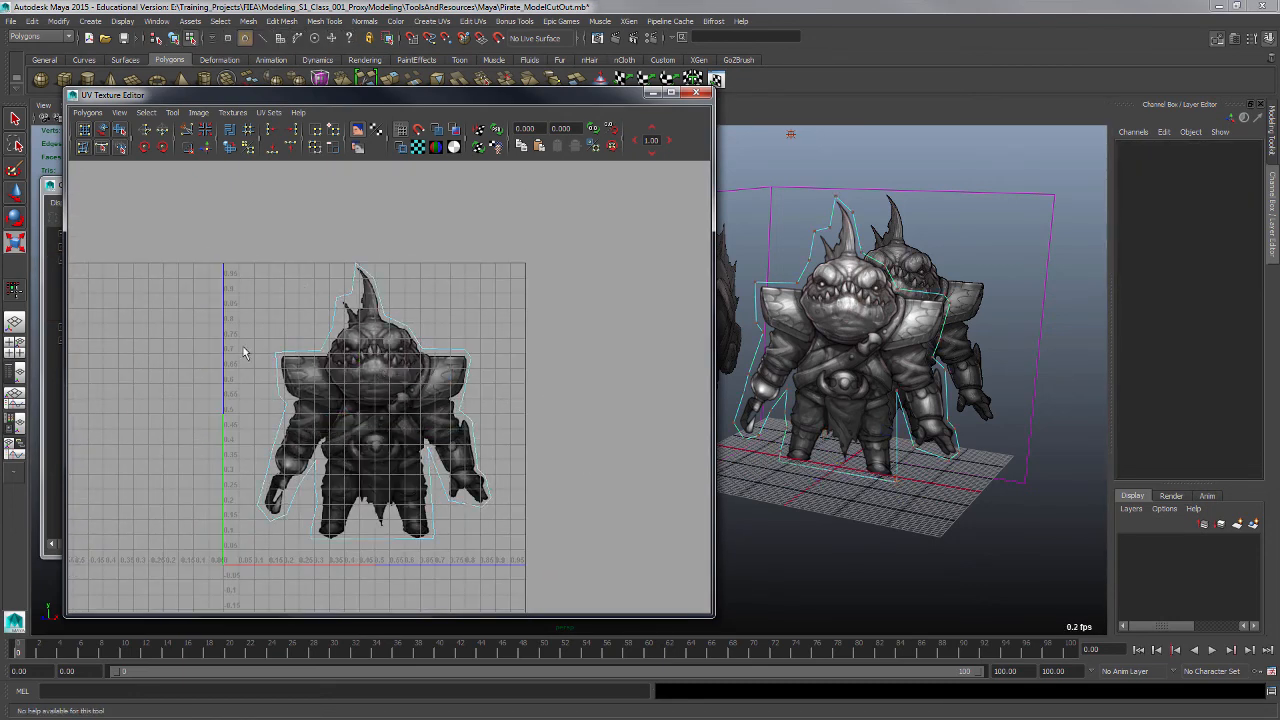
{"action": "left_click_drag", "start_coordinate": [543, 581], "coordinate": [542, 583]}
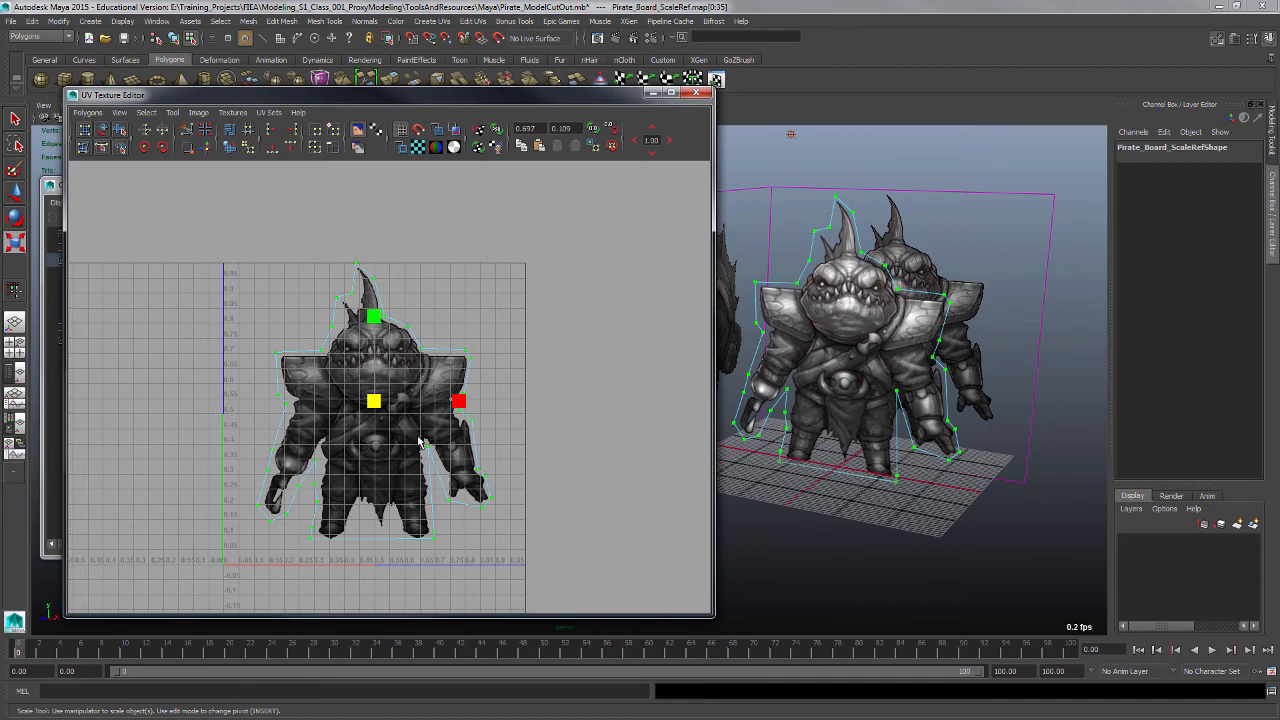
{"action": "key", "text": "w"}
{"action": "left_click_drag", "start_coordinate": [456, 406], "coordinate": [244, 429]}
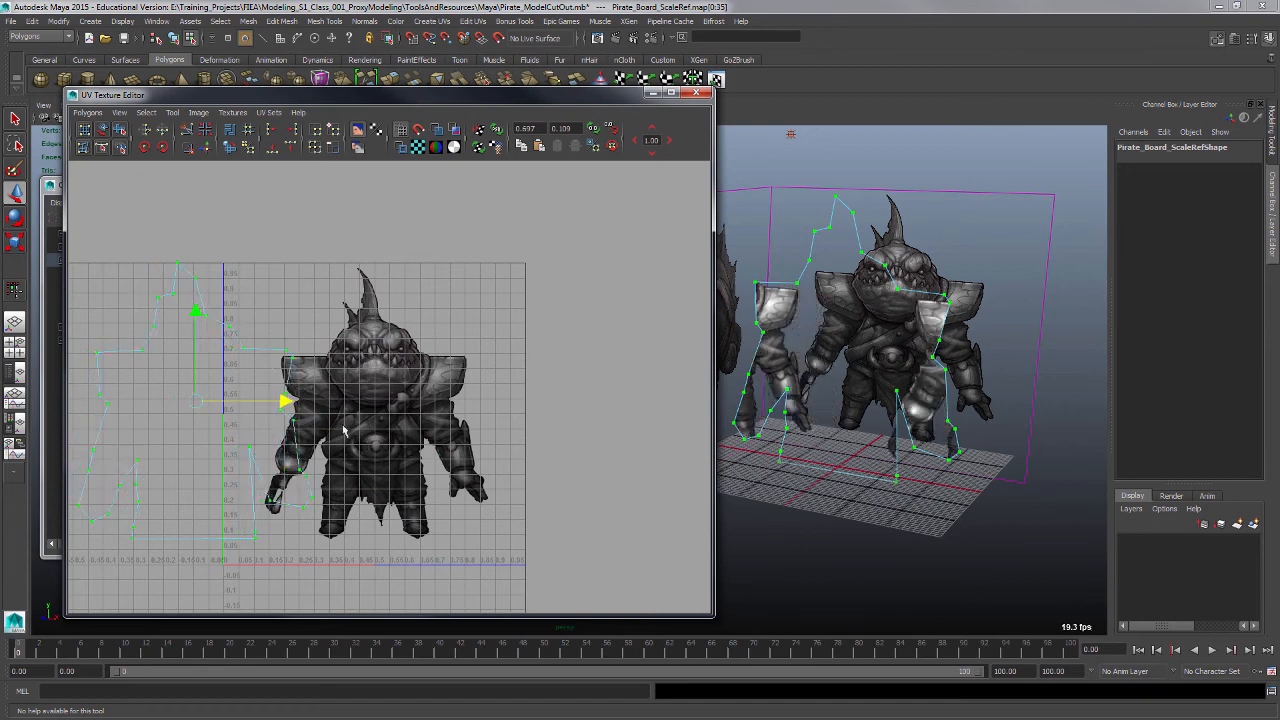
{"action": "left_click_drag", "start_coordinate": [343, 430], "coordinate": [466, 440]}
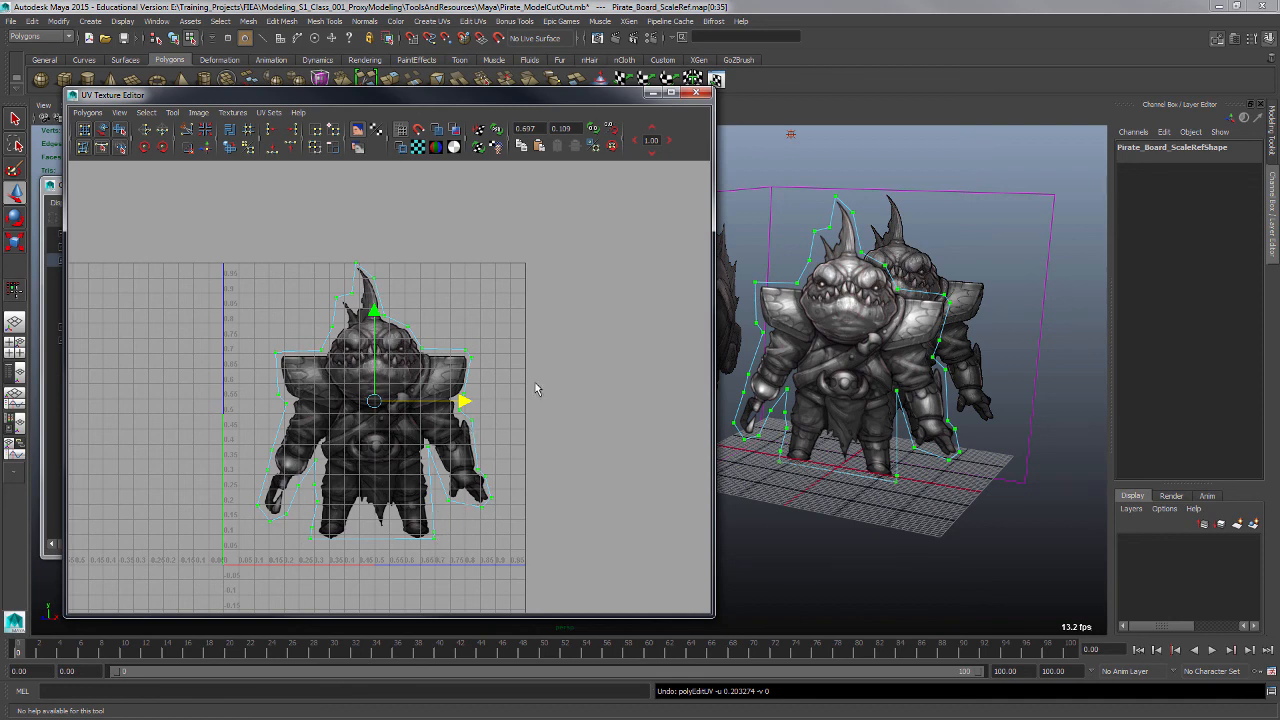
- Close the UV Texture Editor and return to object selection with nothing selected in the perspective view
{"action": "left_click", "coordinate": [696, 92]}
{"action": "left_click", "coordinate": [643, 495]}
{"action": "key", "text": "F8"}
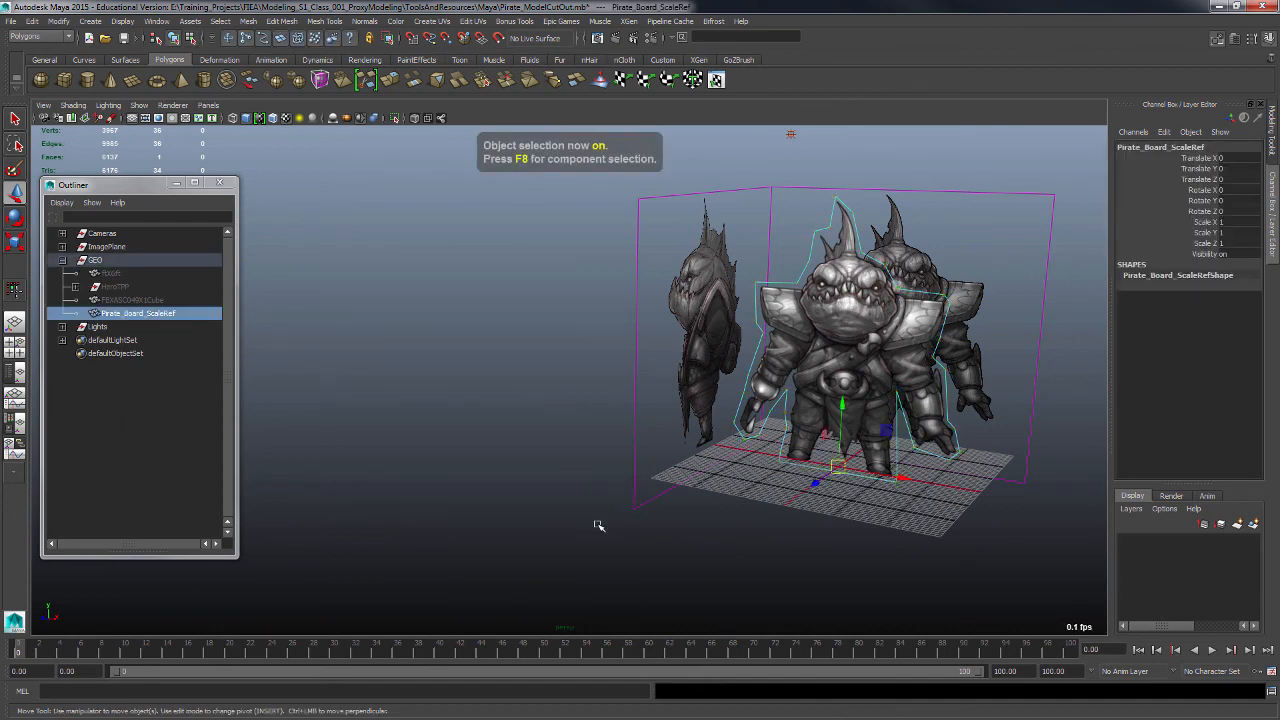
{"action": "left_click", "coordinate": [600, 526]}
{"action": "middle_click_drag", "start_coordinate": [722, 417], "coordinate": [524, 427], "text": "alt"}
{"action": "right_click_drag", "start_coordinate": [524, 427], "coordinate": [660, 436], "text": "alt"}
{"action": "middle_click_drag", "start_coordinate": [668, 440], "coordinate": [620, 449], "text": "alt"}
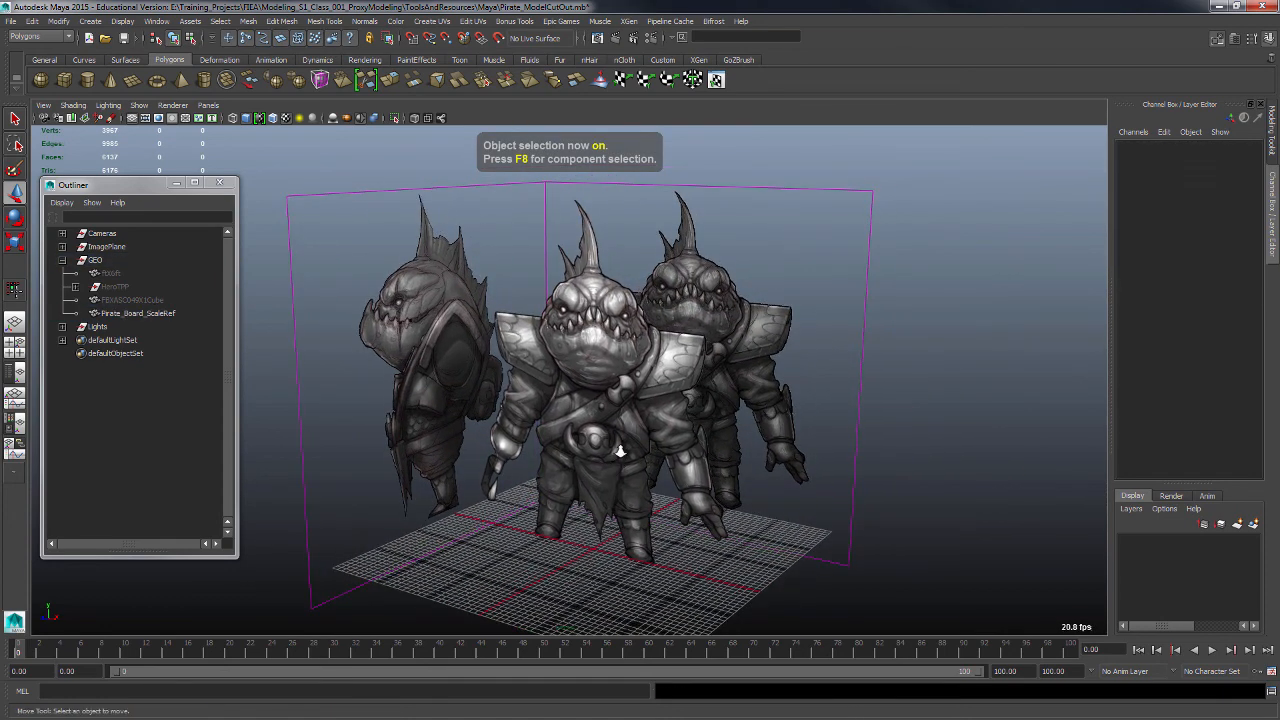
{"action": "left_click_drag", "start_coordinate": [620, 449], "coordinate": [664, 452], "text": "alt"}
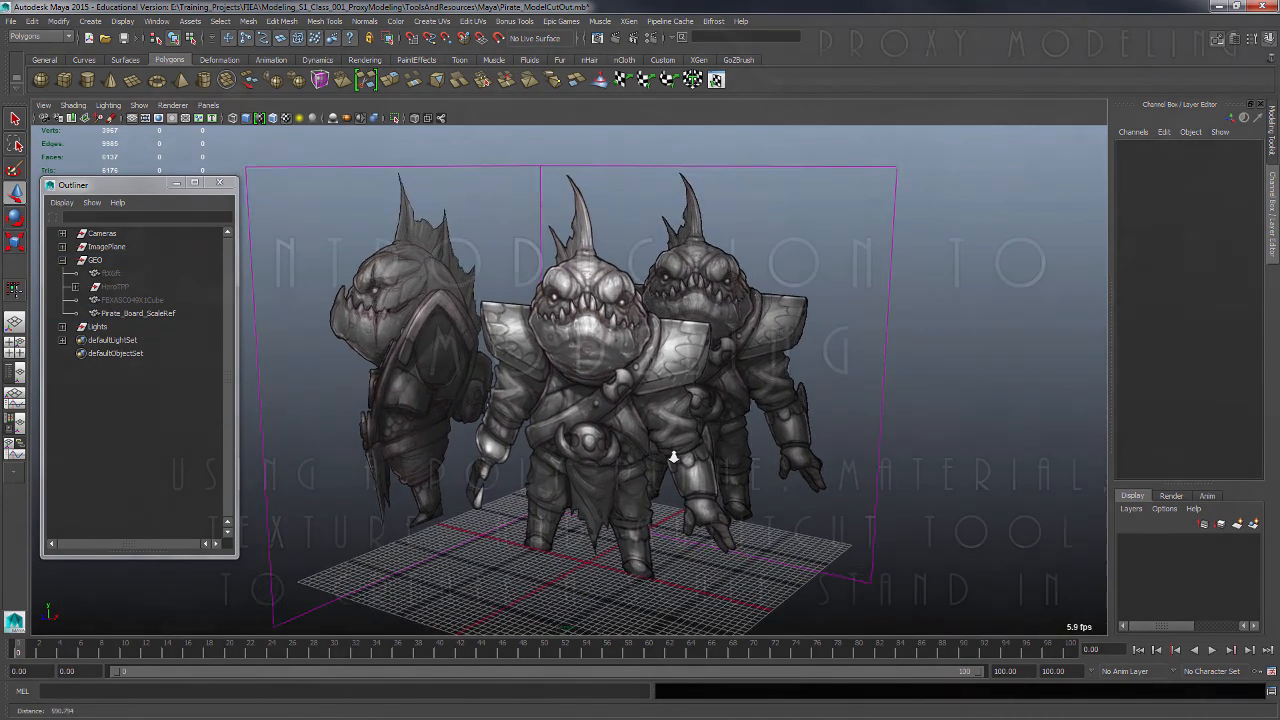